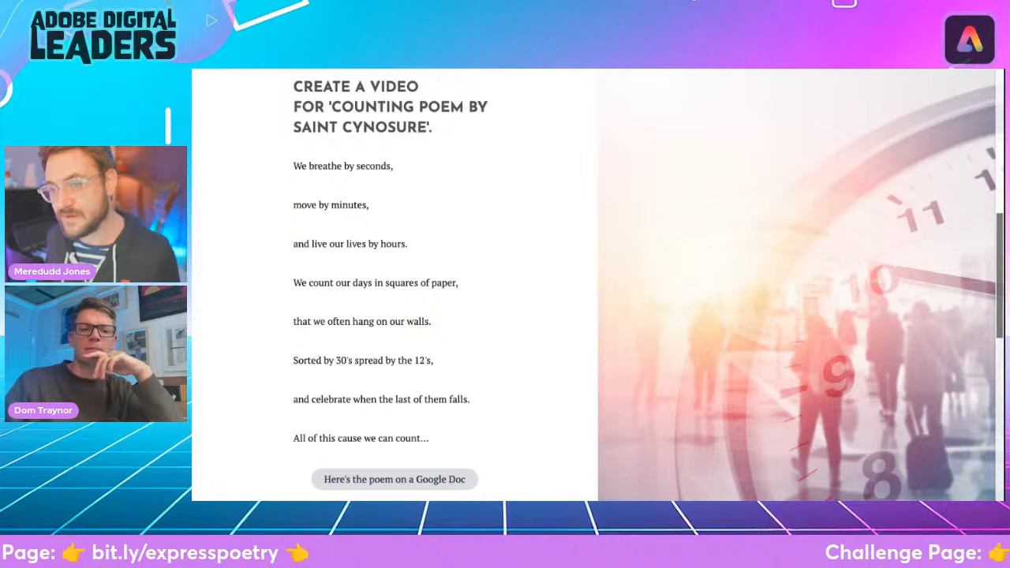
# - Review the counting poem video challenge and the favourite number haiku in Challenge 2 on the challenge page
pyautogui.scroll(-1, 594, 284)
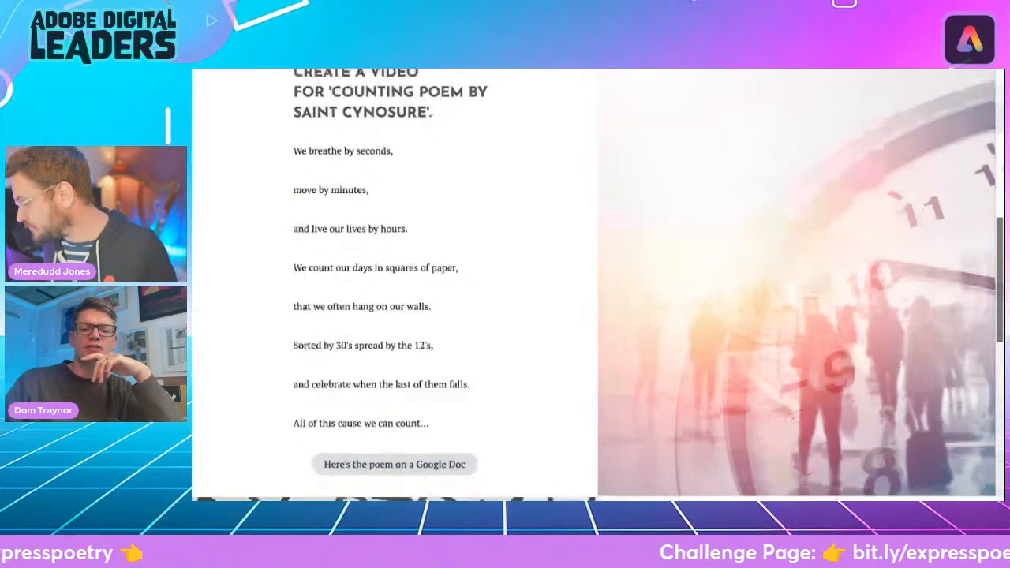
pyautogui.scroll(-1, 593, 284)
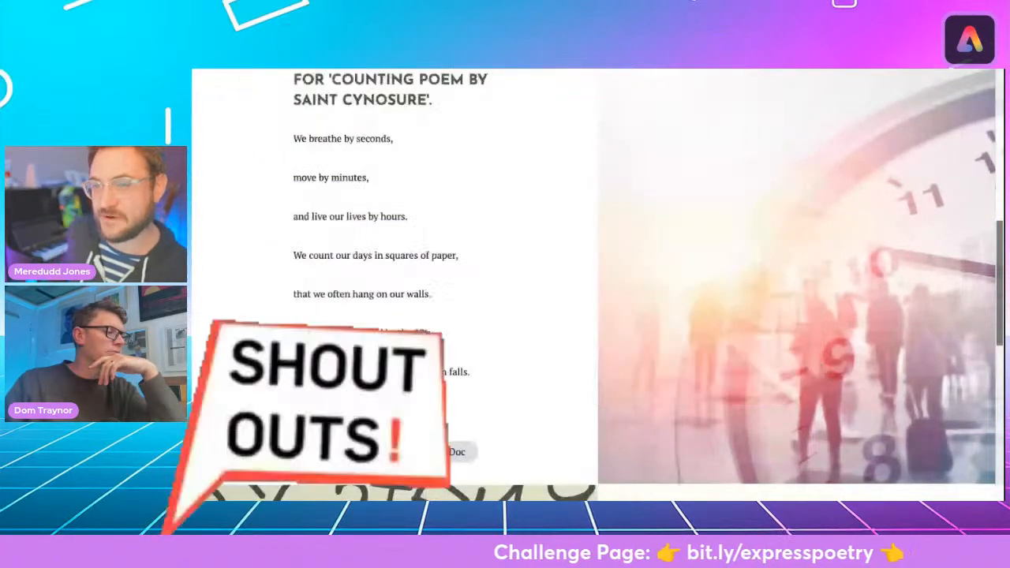
pyautogui.scroll(-9, 594, 284)
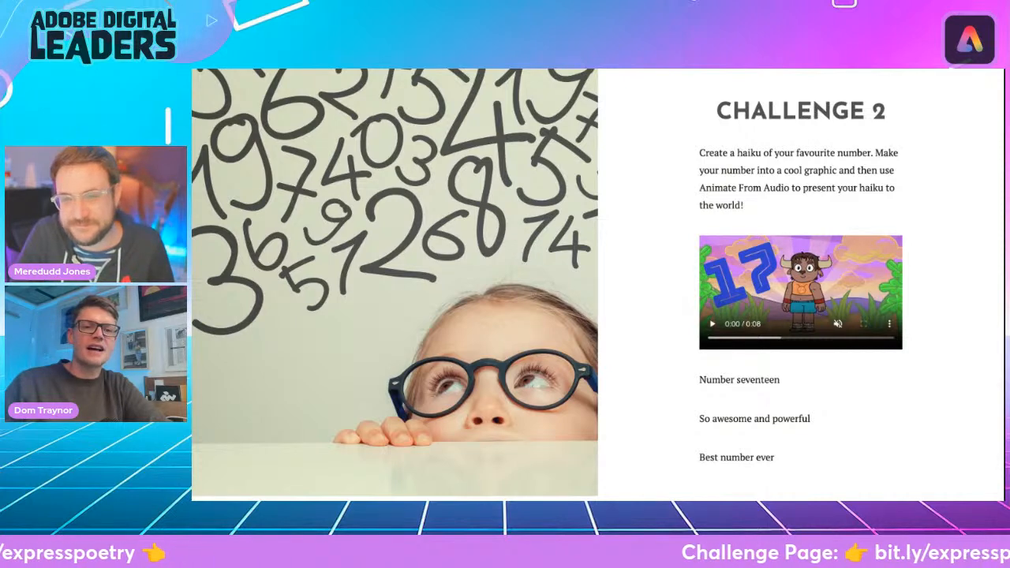
# - Switch to Adobe Express and start a new blank video project, closing the template suggestions
pyautogui.hotkey('alt', 'Tab')
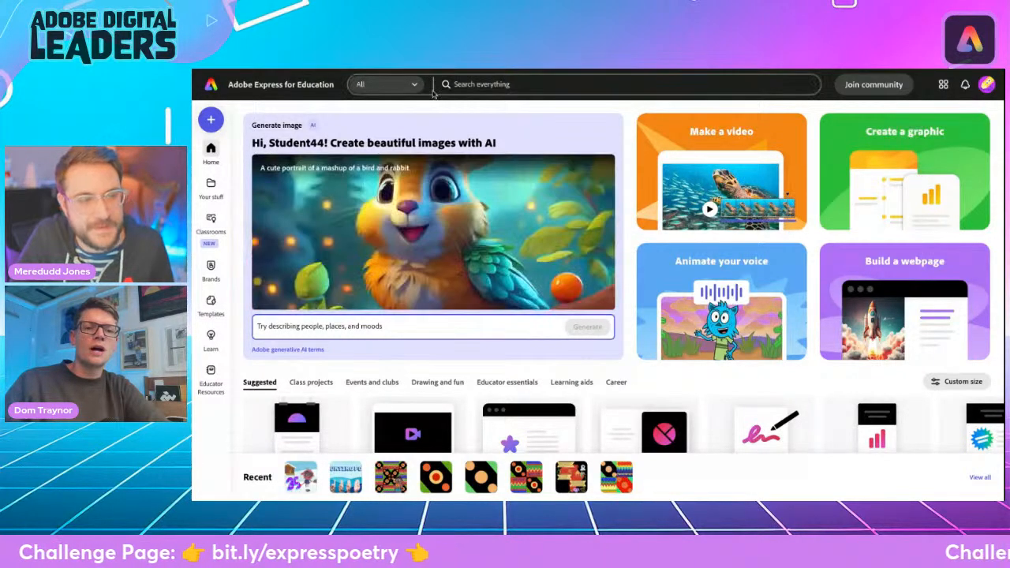
pyautogui.click(211, 120)
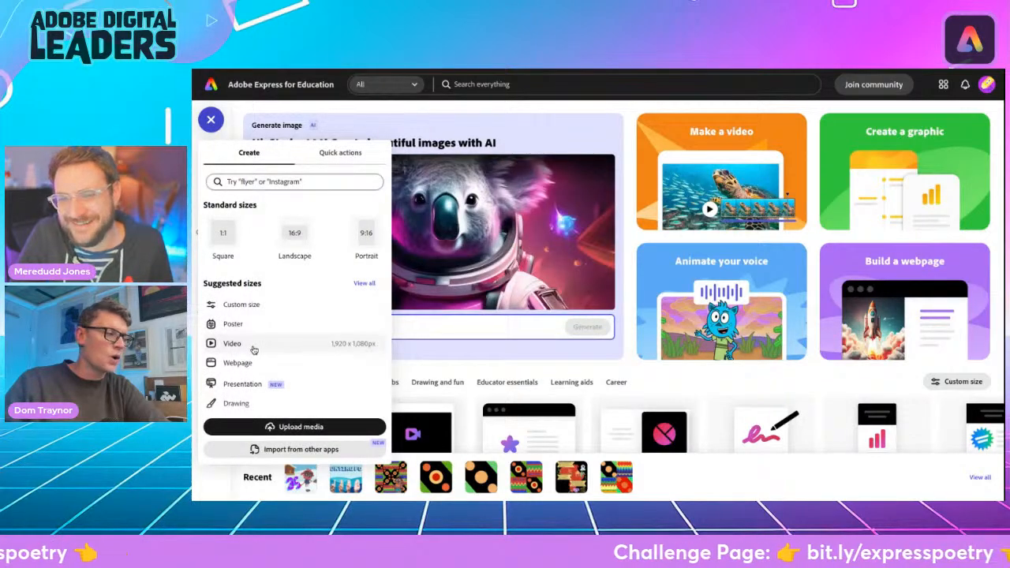
pyautogui.click(566, 109)
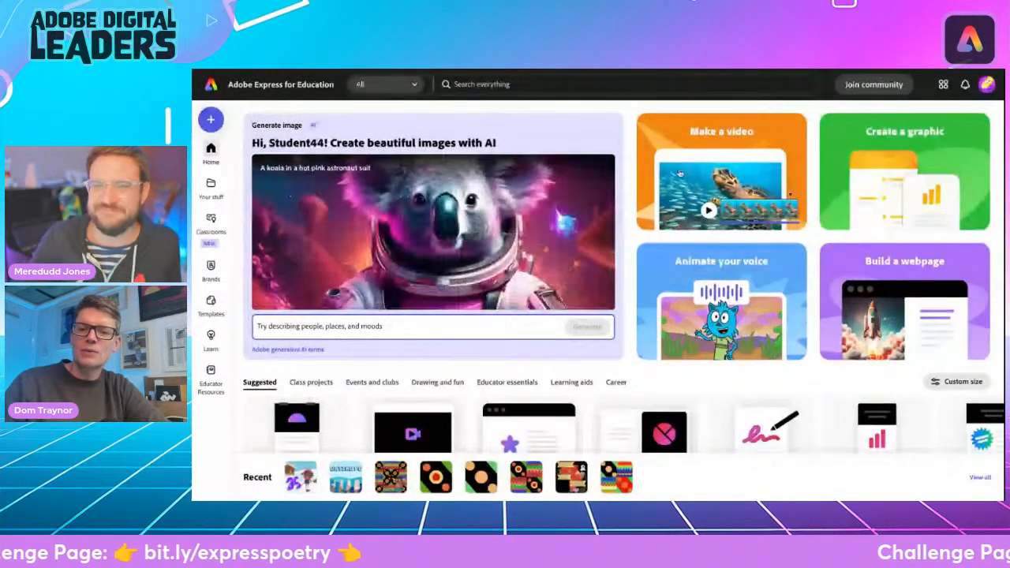
pyautogui.click(704, 166)
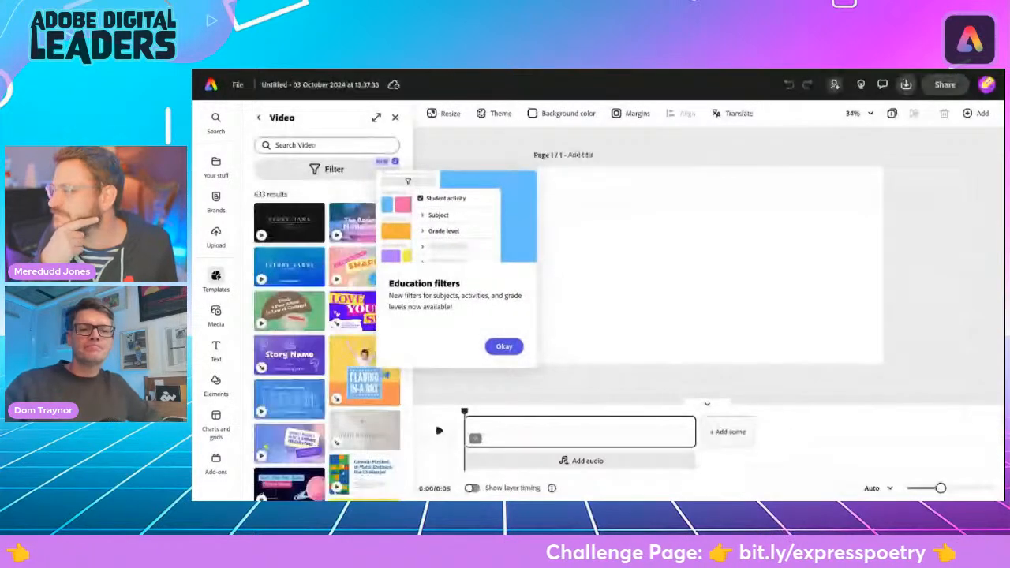
pyautogui.click(395, 118)
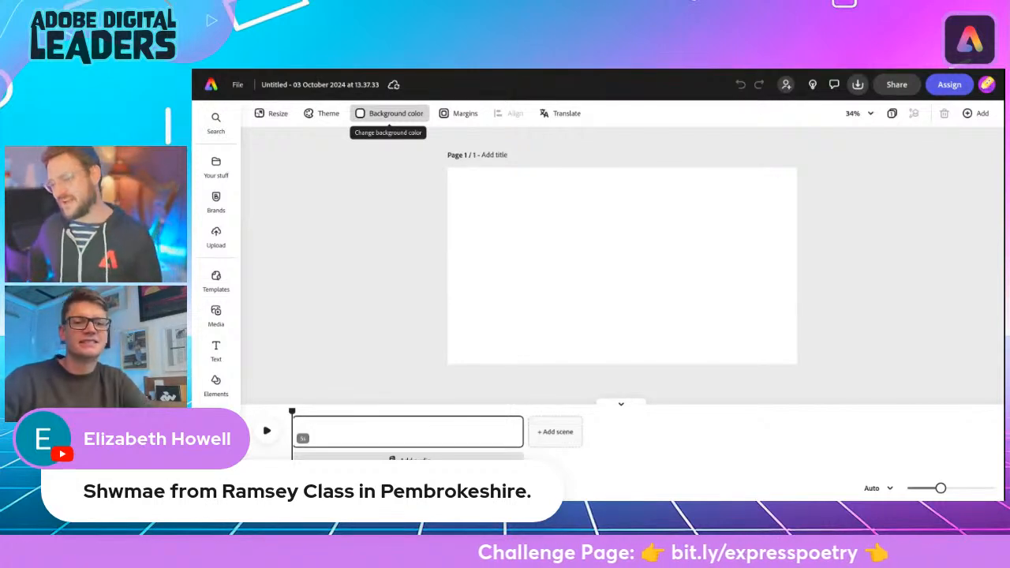
# - Rename the video project as NPD VIDEO
pyautogui.click(319, 84)
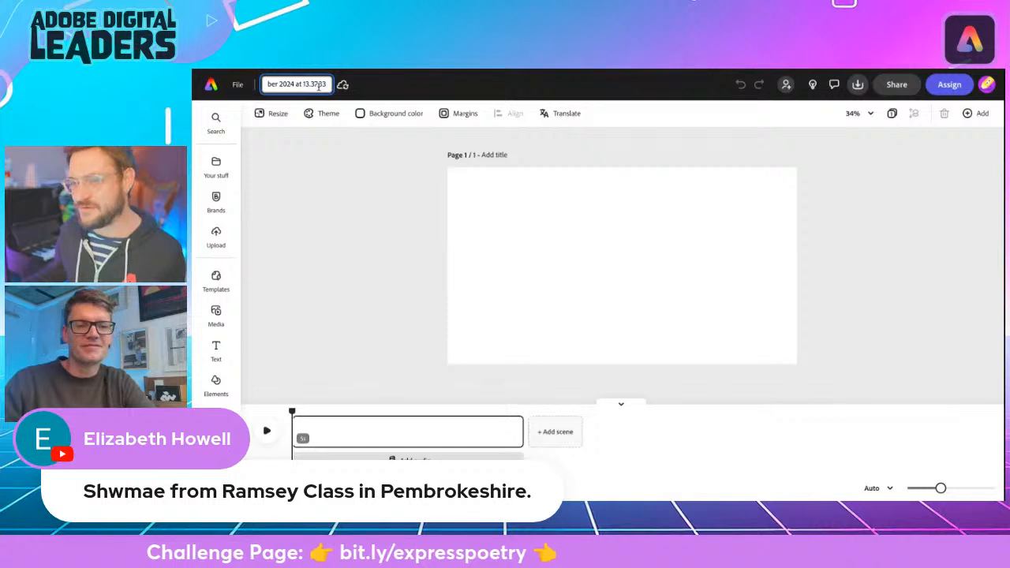
pyautogui.hotkey('ctrl', 'a')
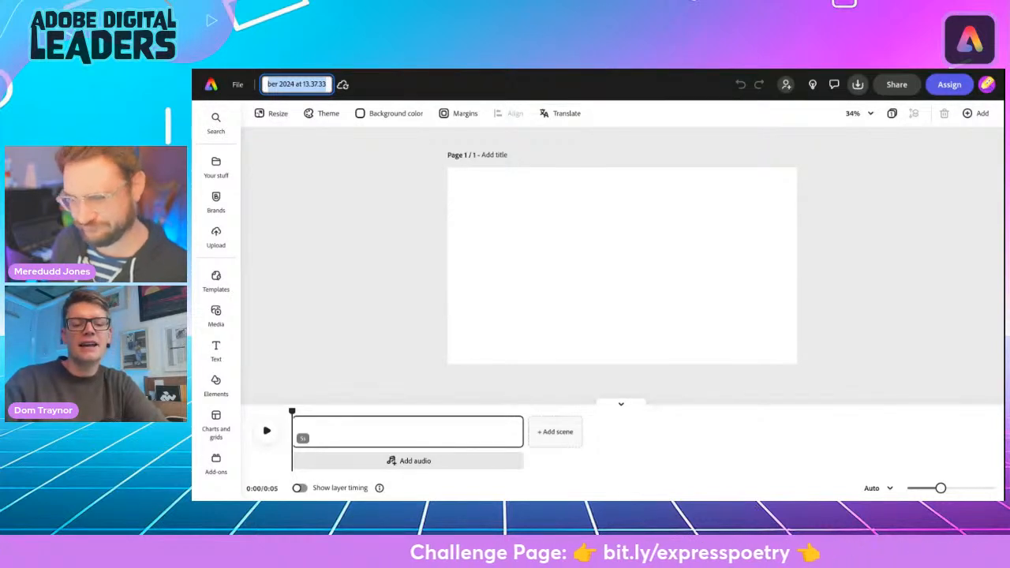
pyautogui.write('N')
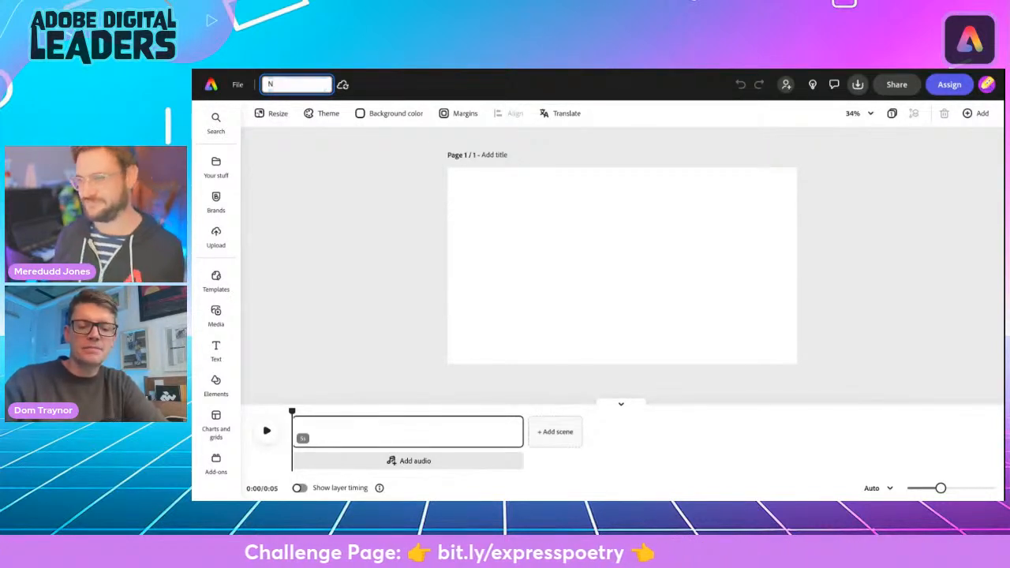
pyautogui.write('PD VI')
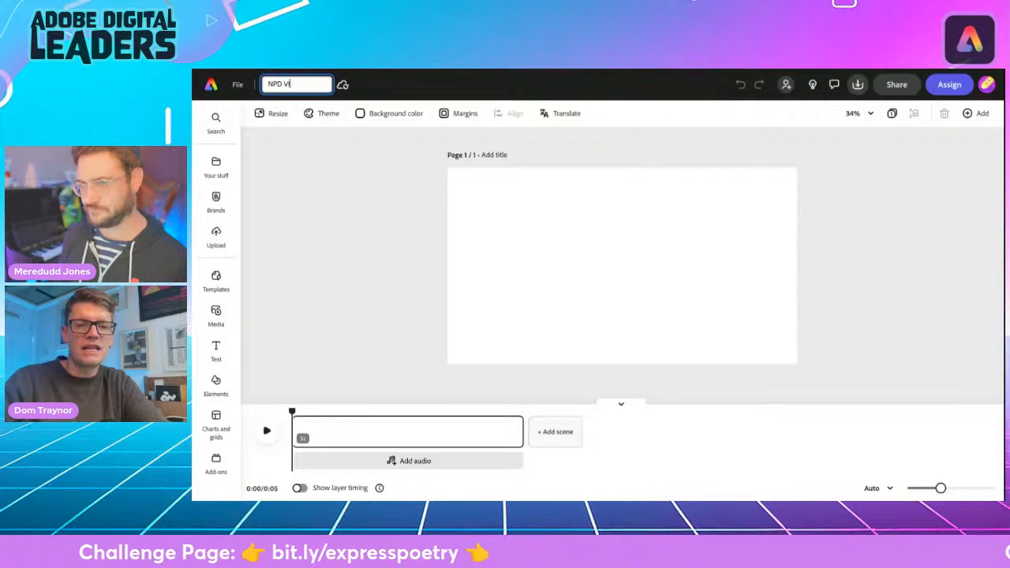
pyautogui.write('DEO')
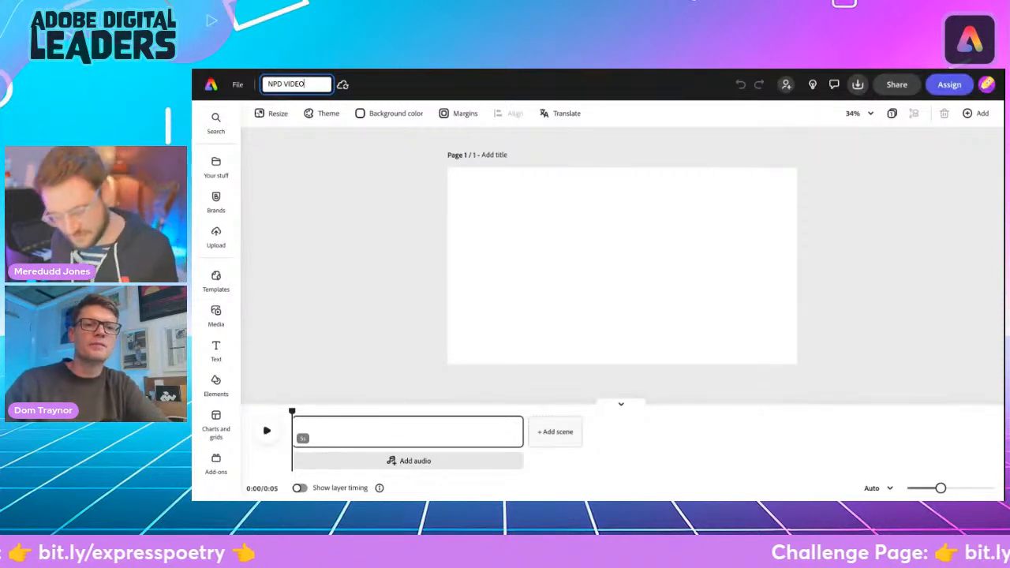
pyautogui.press('Escape')
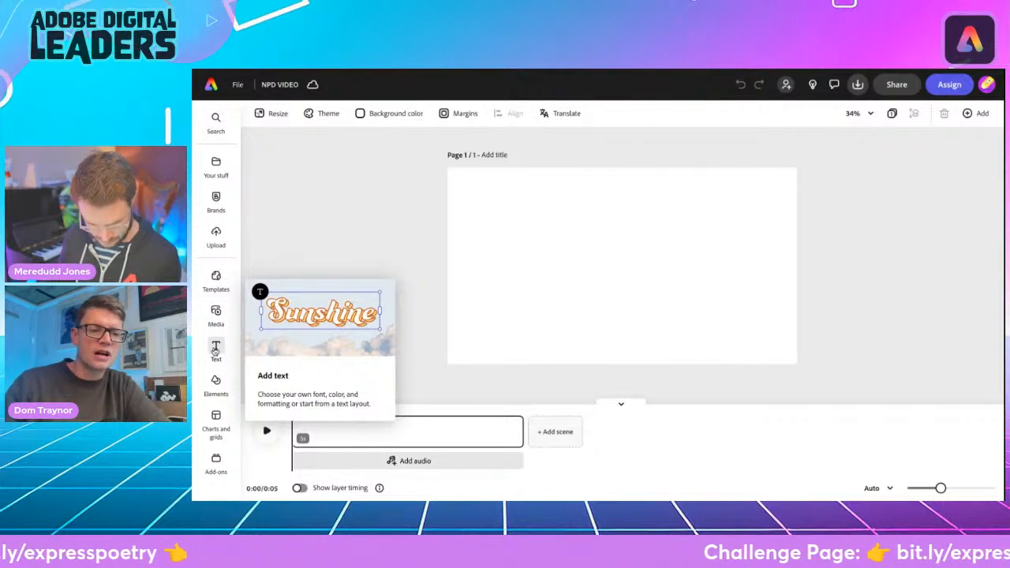
# - Add the title text "Counting Poem", enlarge it to size 176 and centre it horizontally on the page
pyautogui.click(215, 350)
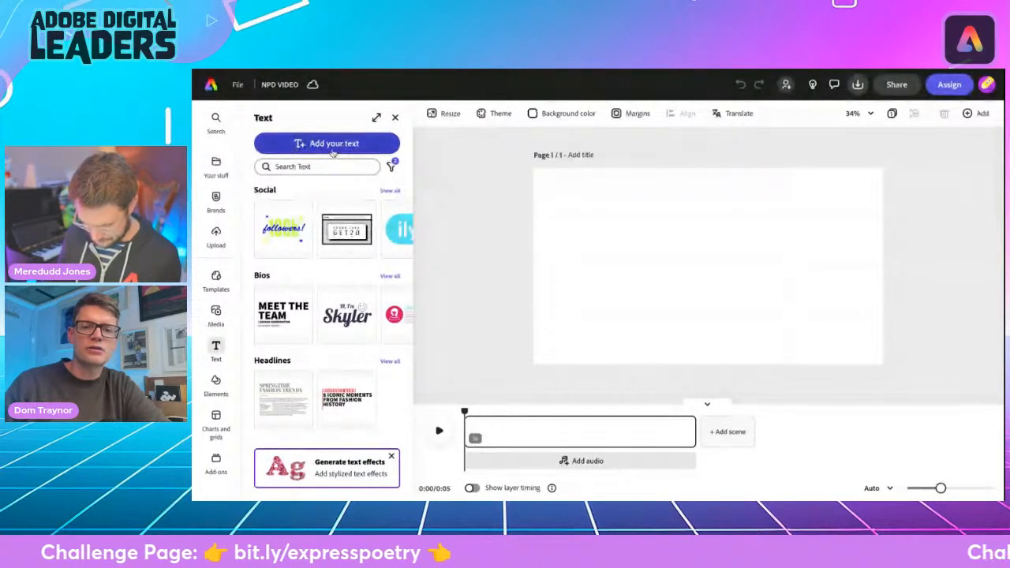
pyautogui.click(295, 145)
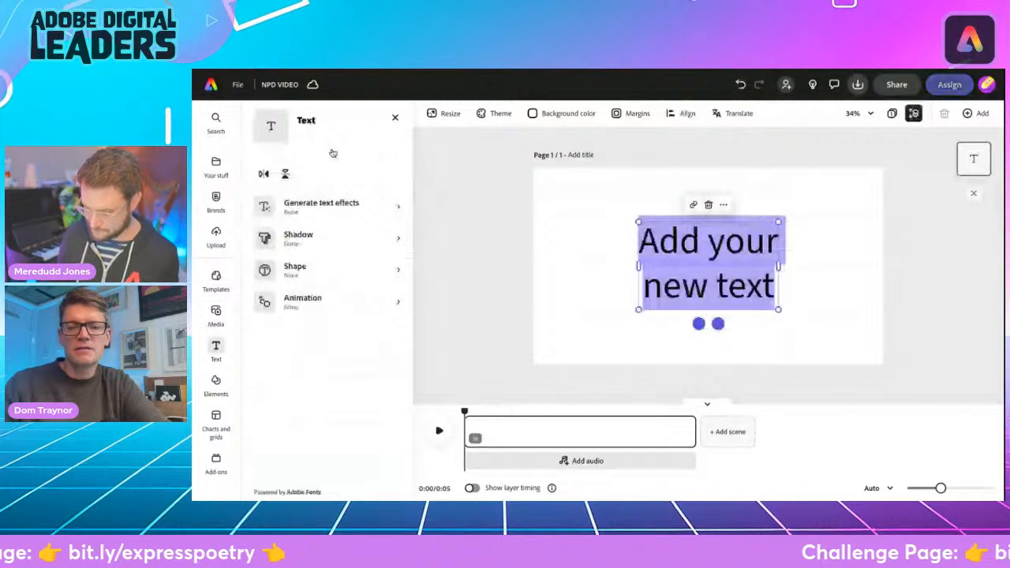
pyautogui.write('Counting Poem')
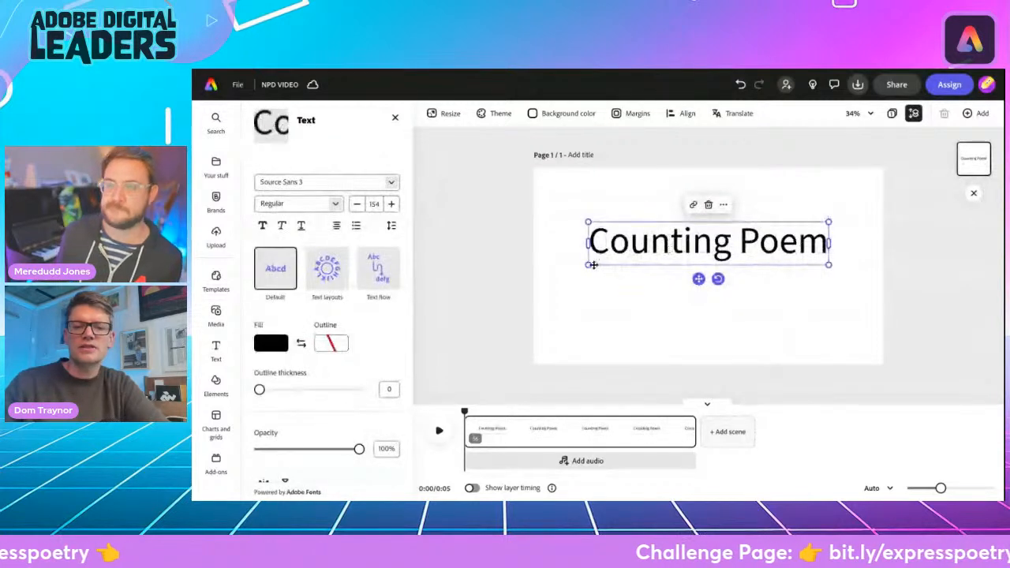
pyautogui.moveTo(592, 265); pyautogui.dragTo(556, 271)
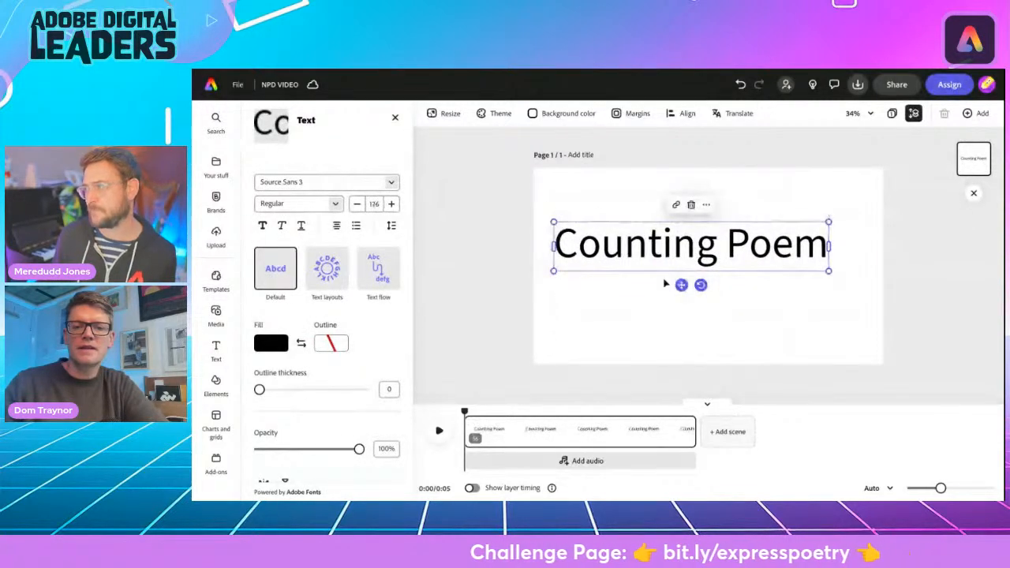
pyautogui.moveTo(681, 285); pyautogui.dragTo(698, 279)
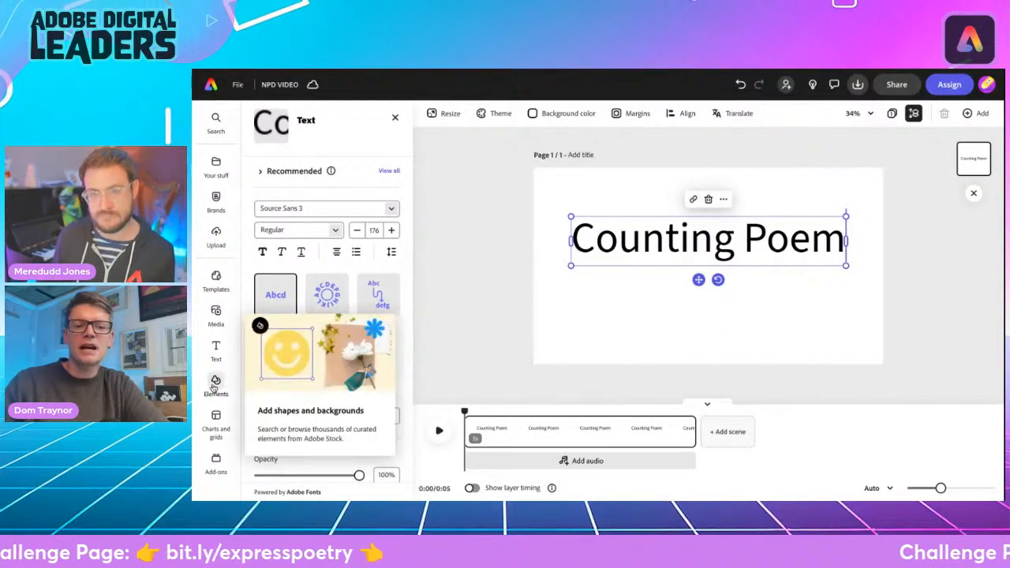
# - Search the stock photos for "counting" and add the picture of six hands counting on their fingers
pyautogui.click(219, 326)
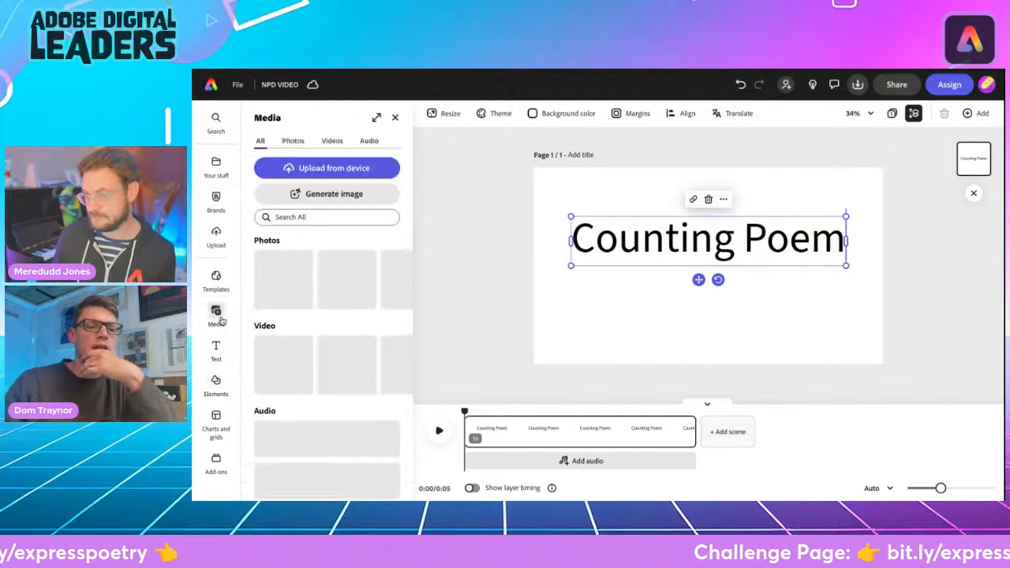
pyautogui.click(294, 141)
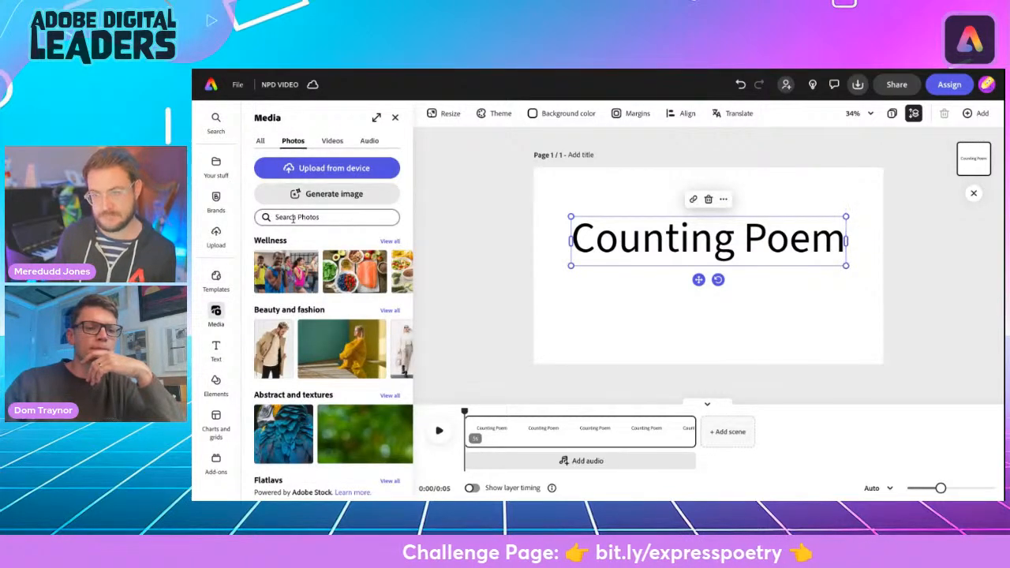
pyautogui.click(292, 218)
pyautogui.write('coun')
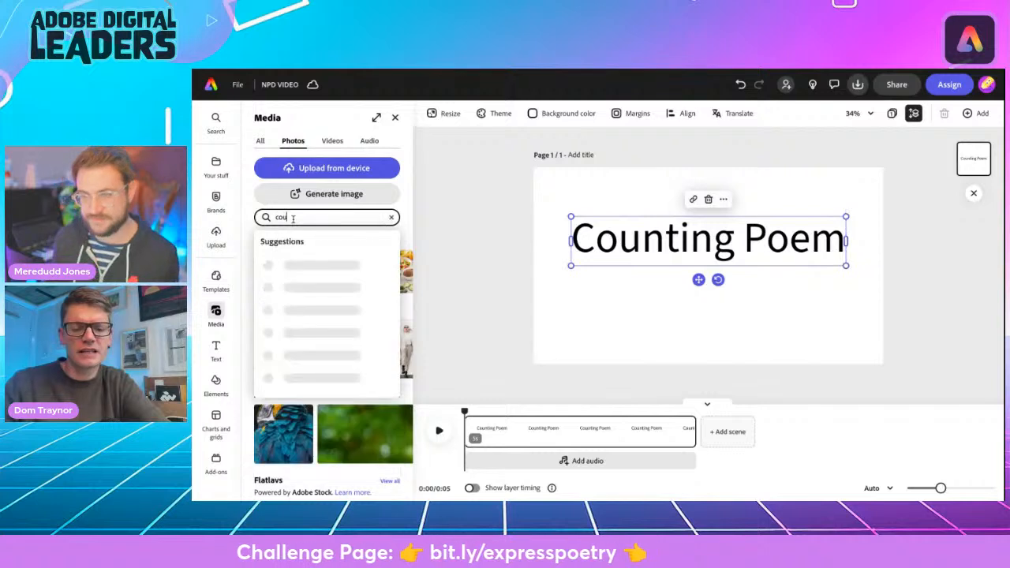
pyautogui.write('ting')
pyautogui.press('Return')
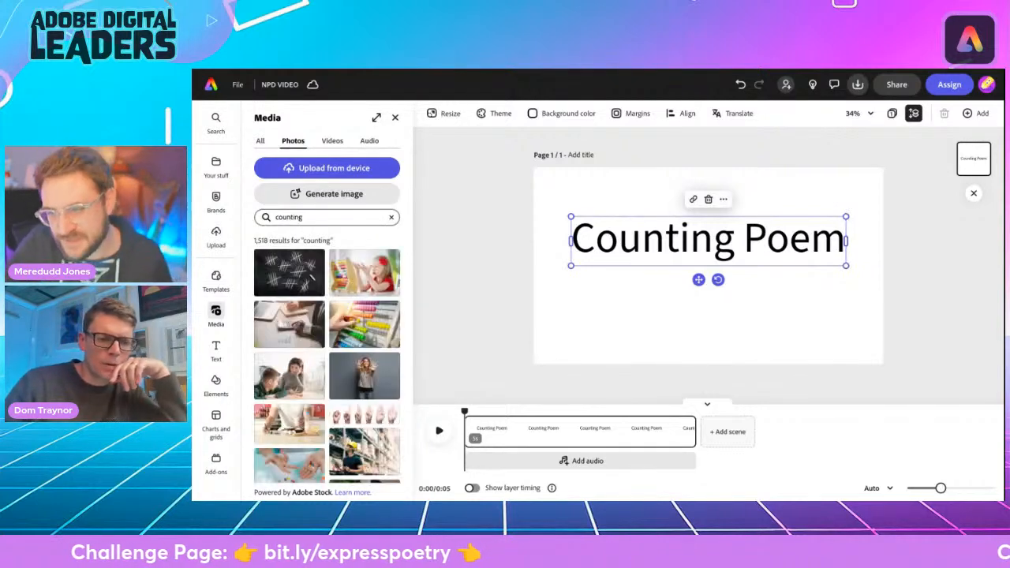
pyautogui.scroll(-2, 324, 349)
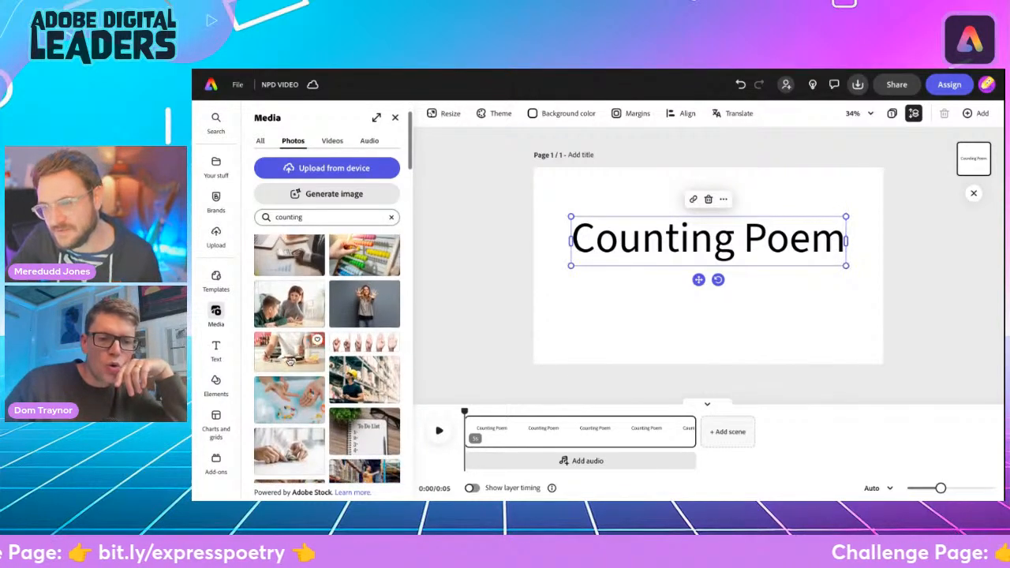
pyautogui.click(359, 345)
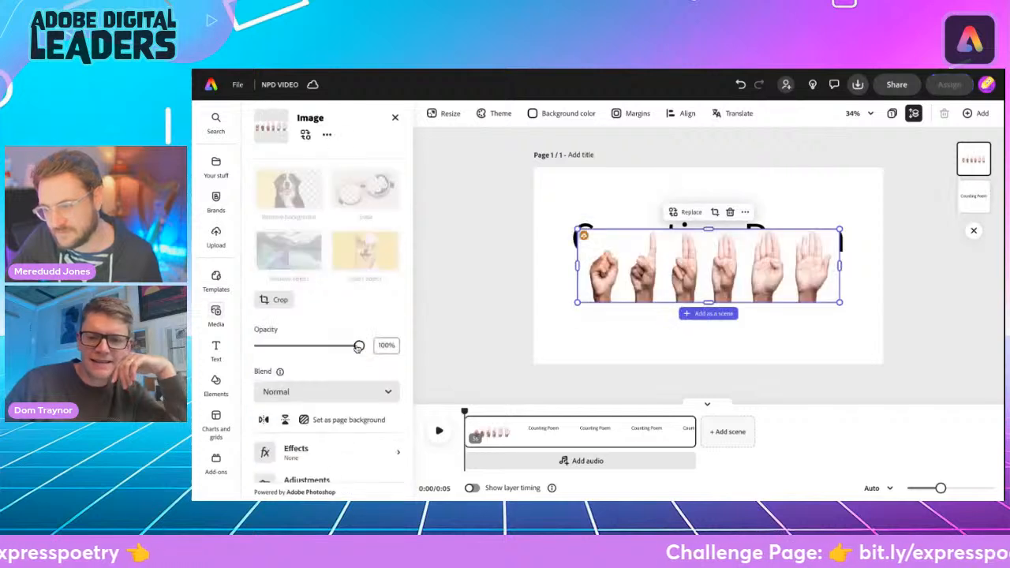
# - Enlarge the hands image to the full page width and place it along the page's bottom edge below the title
pyautogui.moveTo(577, 302); pyautogui.dragTo(536, 326)
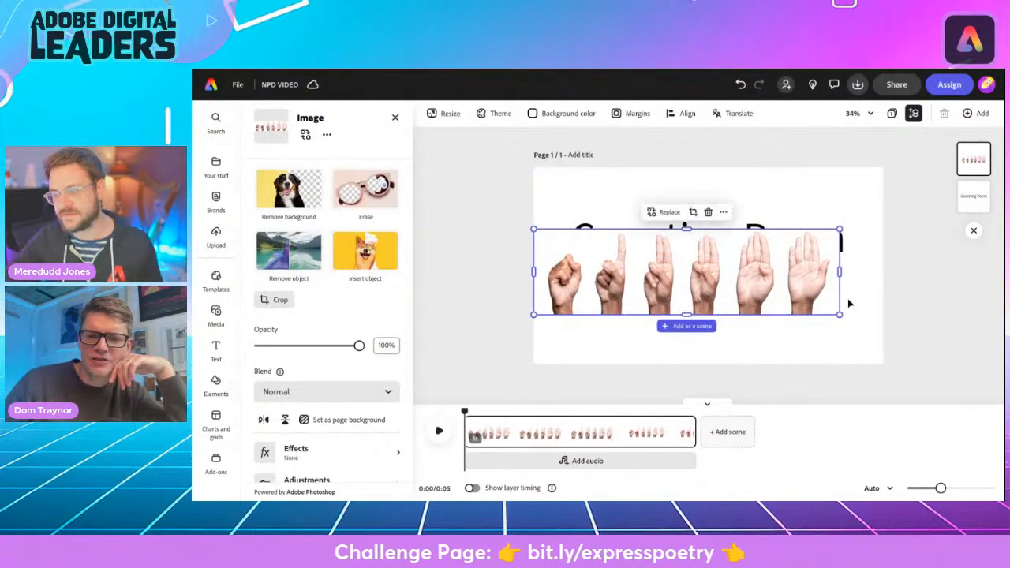
pyautogui.moveTo(835, 311); pyautogui.dragTo(879, 324)
pyautogui.moveTo(732, 261); pyautogui.dragTo(715, 296)
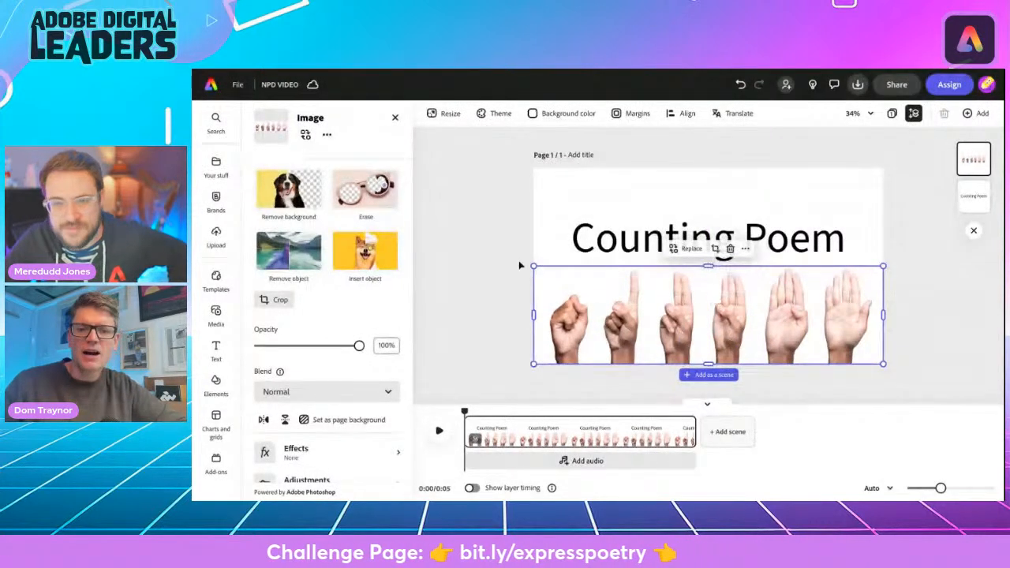
pyautogui.click(497, 278)
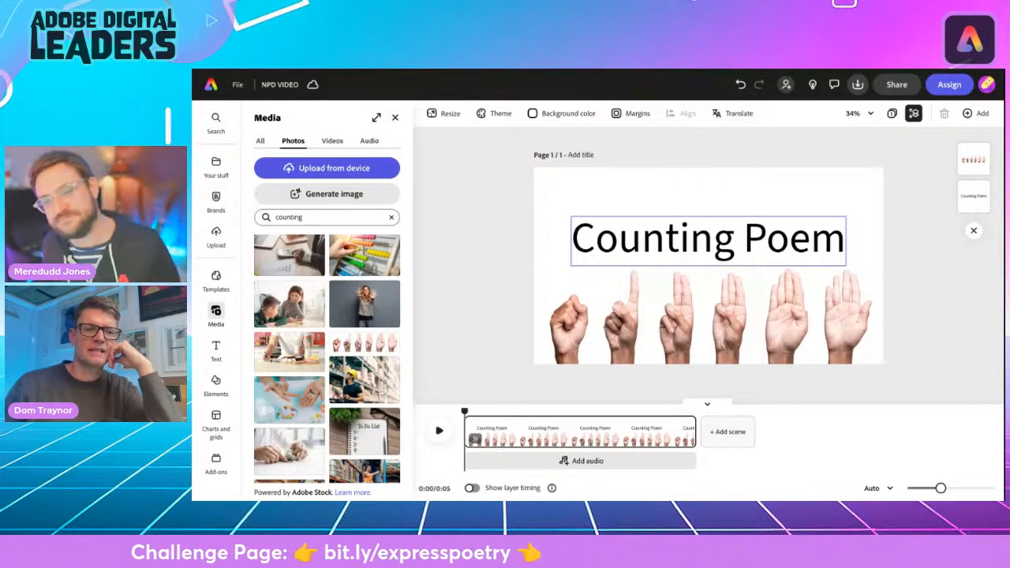
# - Apply the recommended Bungee Shade font to the title, shrink it to the page width at size 144 and move it higher above the hands
pyautogui.click(597, 255)
pyautogui.click(389, 170)
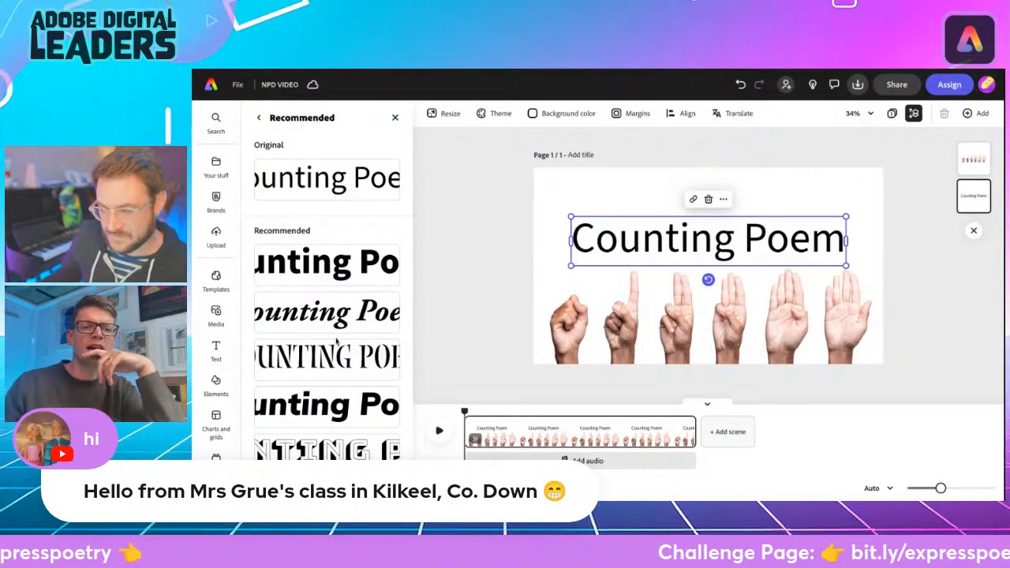
pyautogui.scroll(-3, 333, 331)
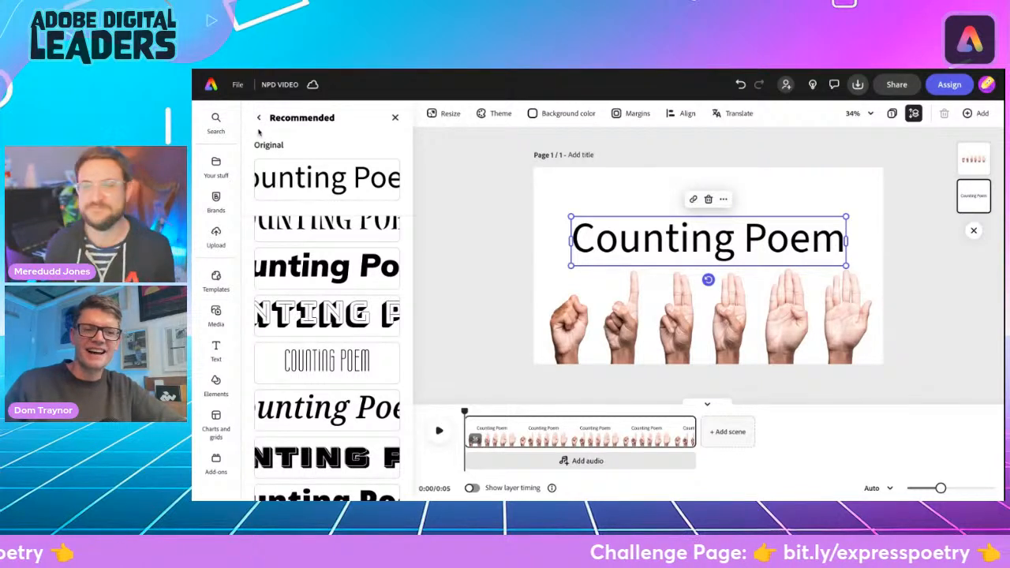
pyautogui.click(331, 314)
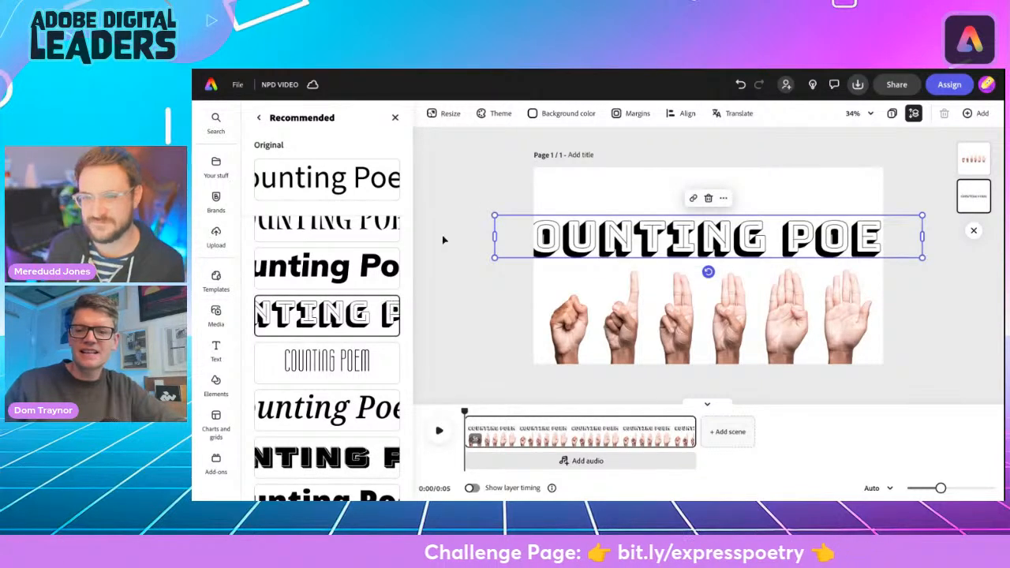
pyautogui.moveTo(495, 215); pyautogui.dragTo(569, 224)
pyautogui.moveTo(719, 237); pyautogui.dragTo(684, 209)
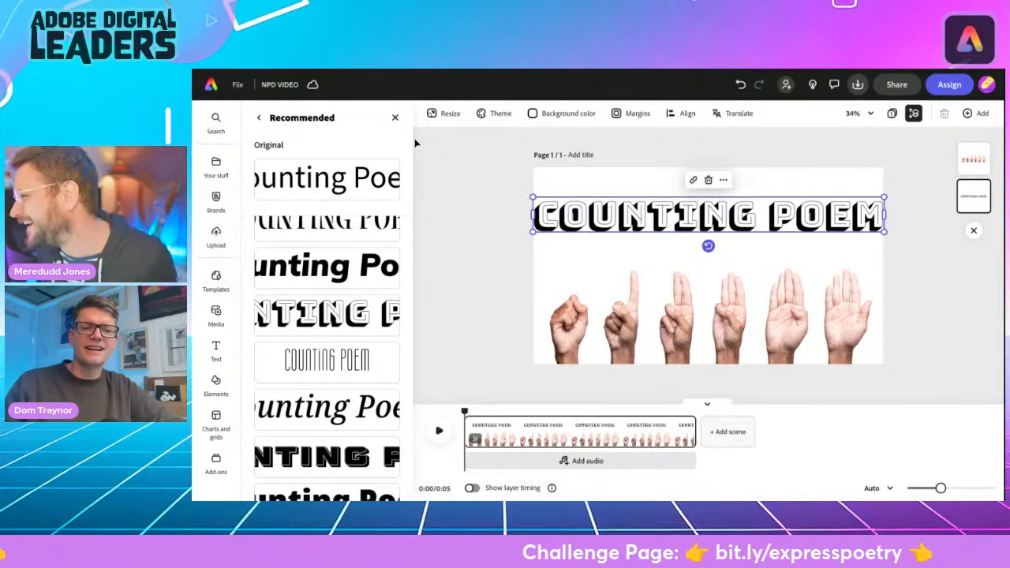
# - Tighten the letter spacing of the title slightly so it sits just inside the page edges
pyautogui.click(259, 117)
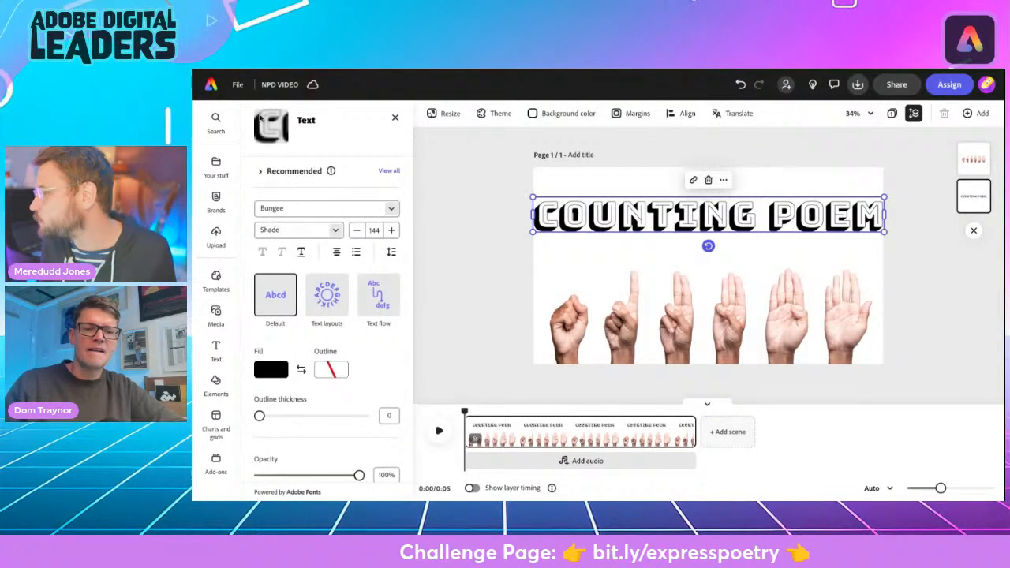
pyautogui.click(391, 253)
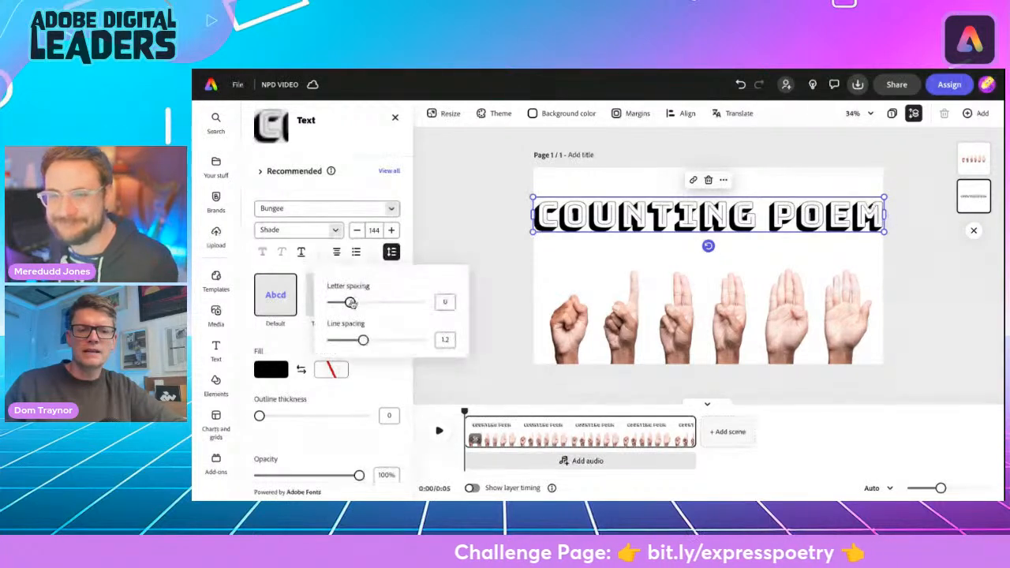
pyautogui.moveTo(351, 303); pyautogui.dragTo(345, 302)
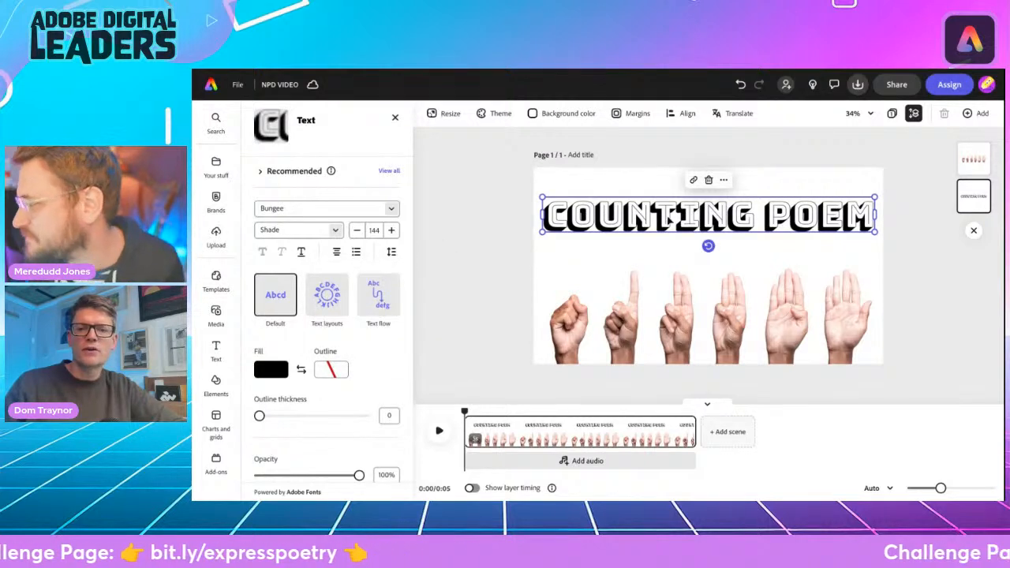
# - Nudge the title slightly higher above the hands and deselect it
pyautogui.moveTo(670, 221); pyautogui.dragTo(666, 213)
pyautogui.click(479, 216)
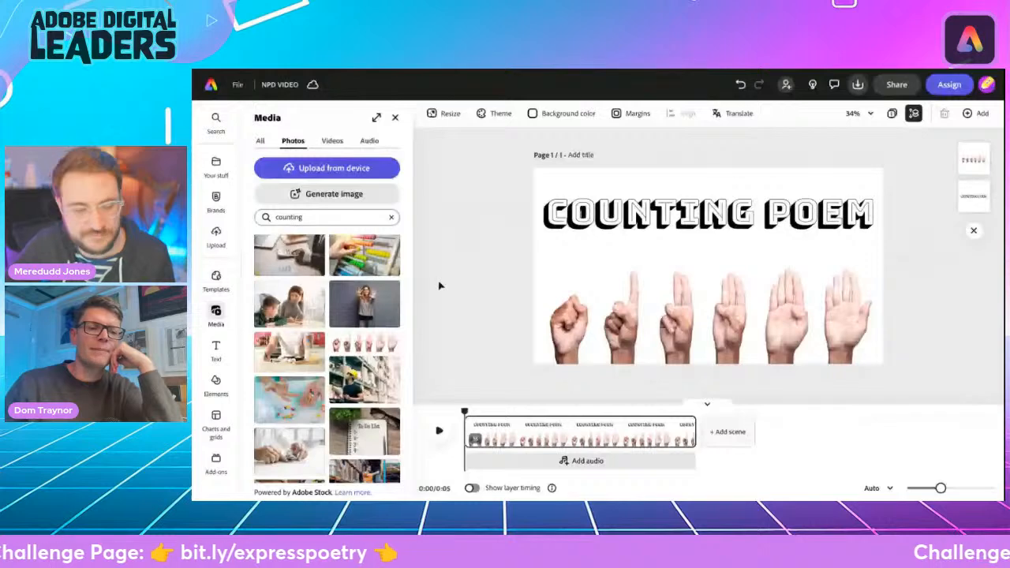
# - Look through the categories of design elements and open the Backgrounds collection
pyautogui.click(216, 382)
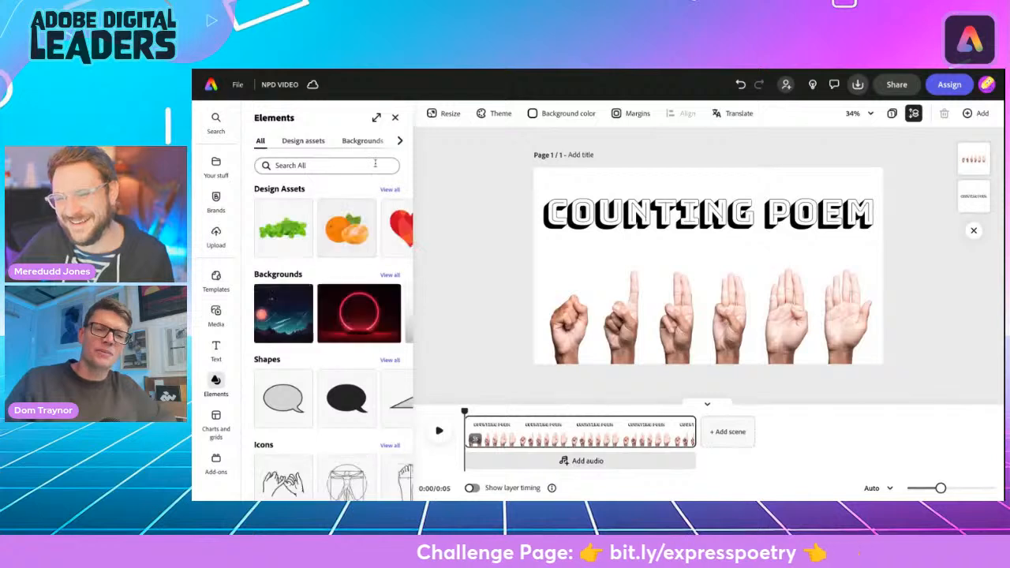
pyautogui.click(400, 142)
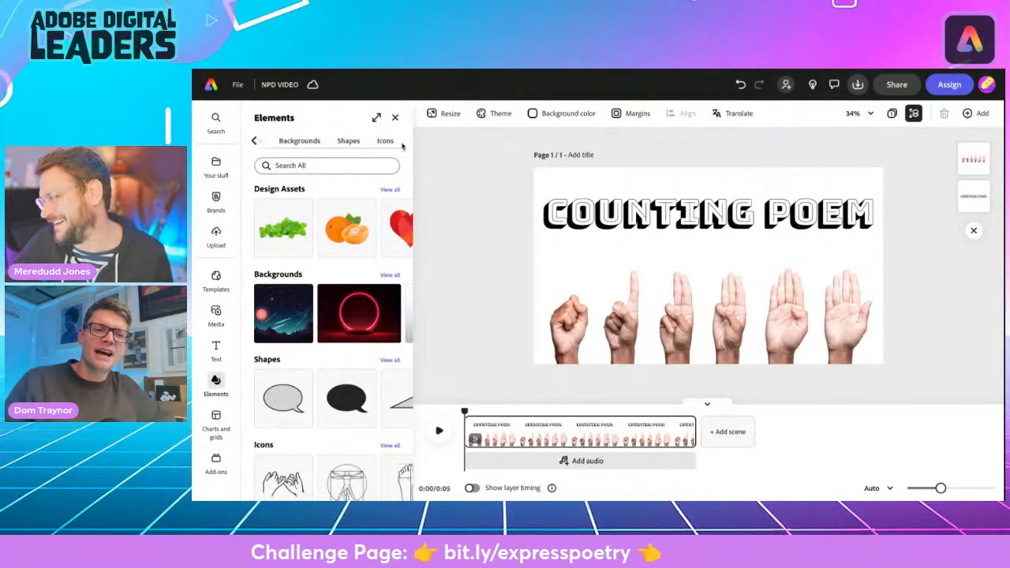
pyautogui.hscroll(-3, 306, 146)
pyautogui.hscroll(3, 306, 146)
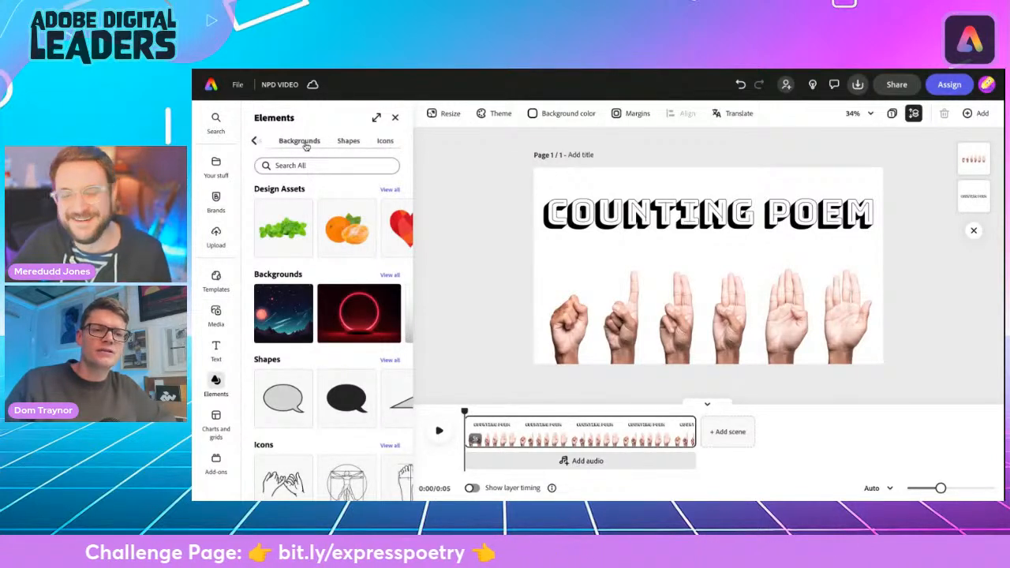
pyautogui.hscroll(-3, 291, 143)
pyautogui.hscroll(3, 291, 143)
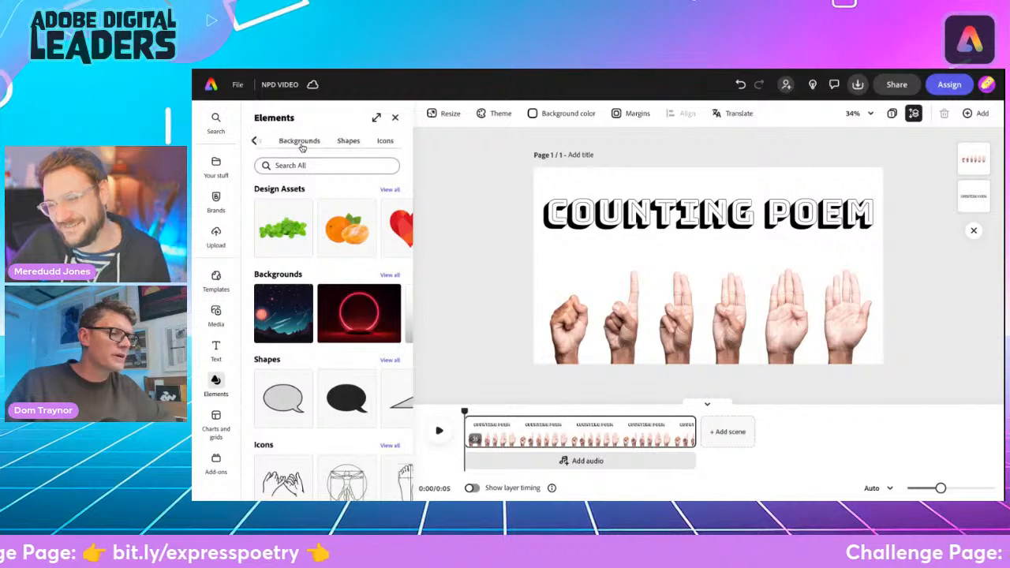
pyautogui.hscroll(-3, 290, 143)
pyautogui.hscroll(1, 290, 142)
pyautogui.hscroll(2, 327, 141)
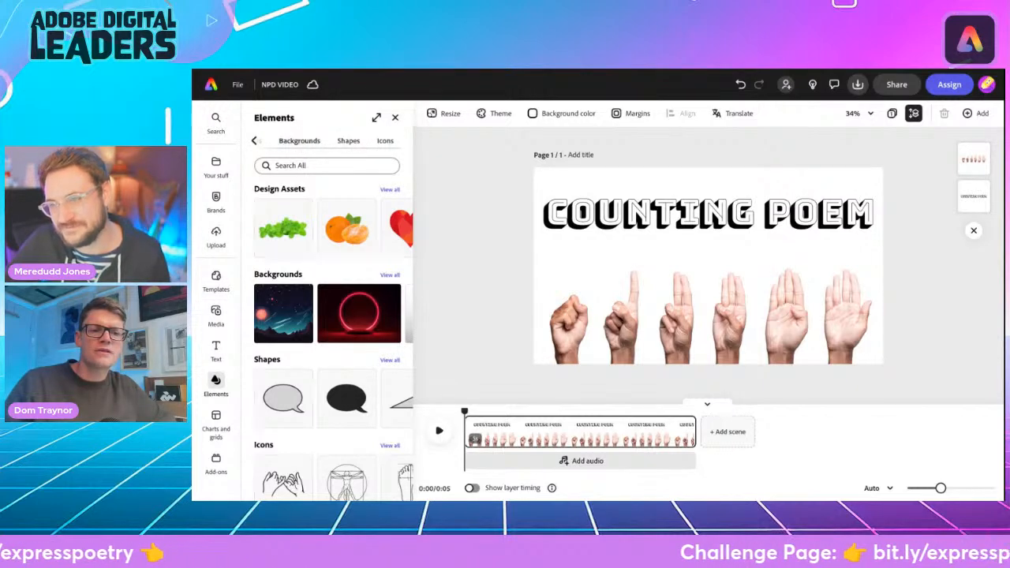
pyautogui.click(300, 141)
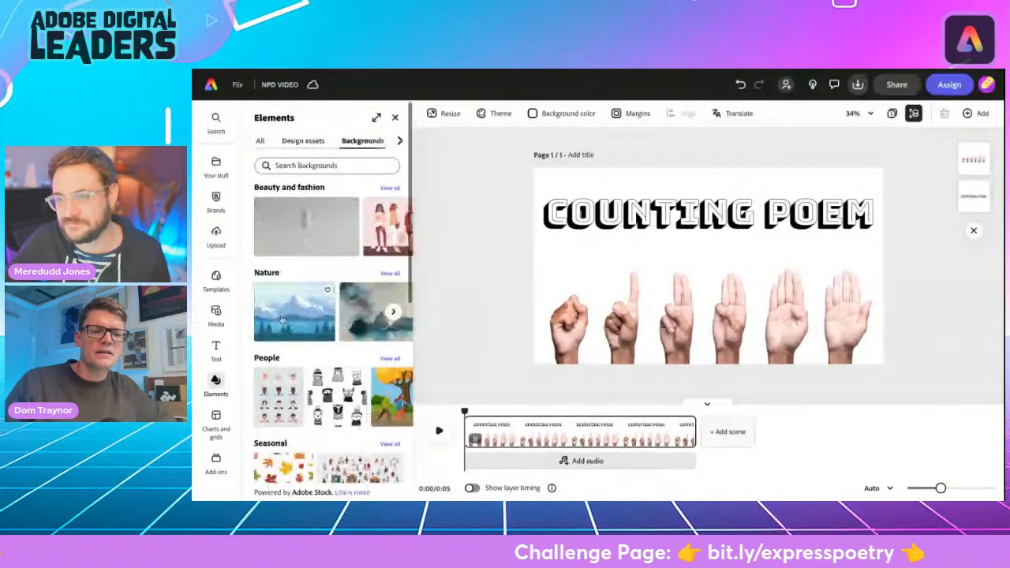
# - Add the dark green pattern with white spots from the Abstract and patterns backgrounds as the page background
pyautogui.scroll(-3, 283, 320)
pyautogui.scroll(-3, 283, 320)
pyautogui.scroll(1, 374, 315)
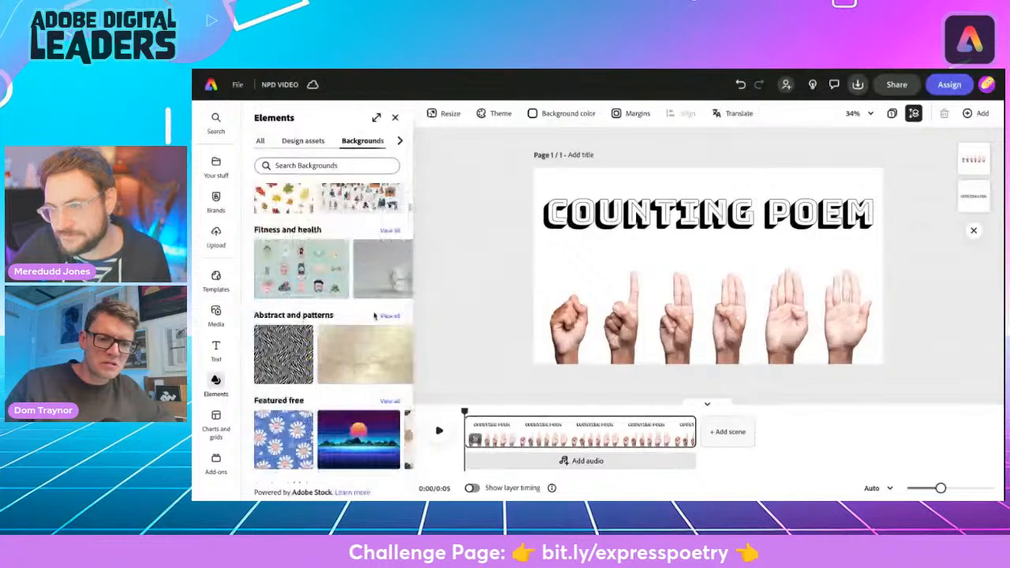
pyautogui.click(388, 317)
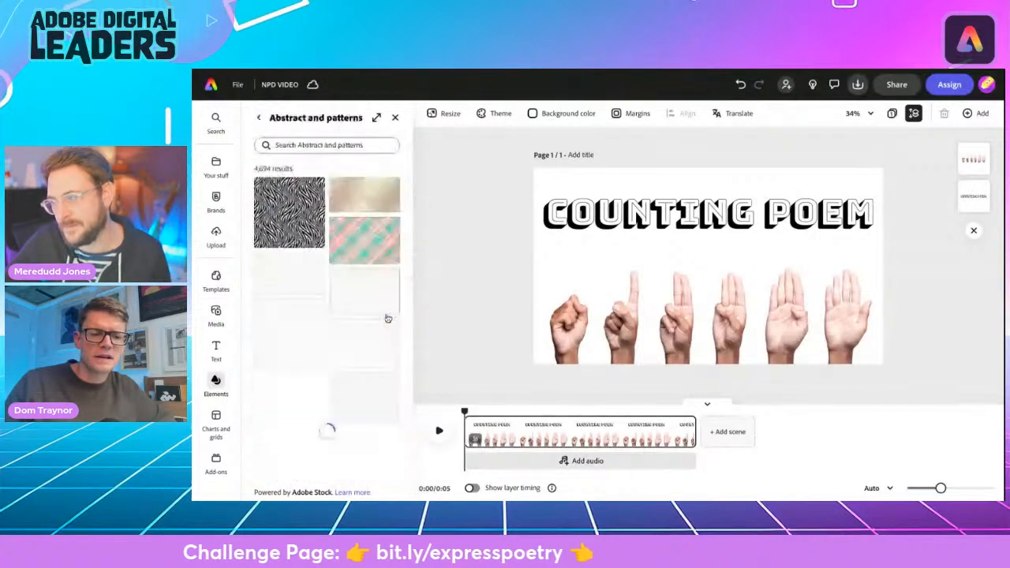
pyautogui.scroll(-5, 304, 395)
pyautogui.scroll(-3, 305, 396)
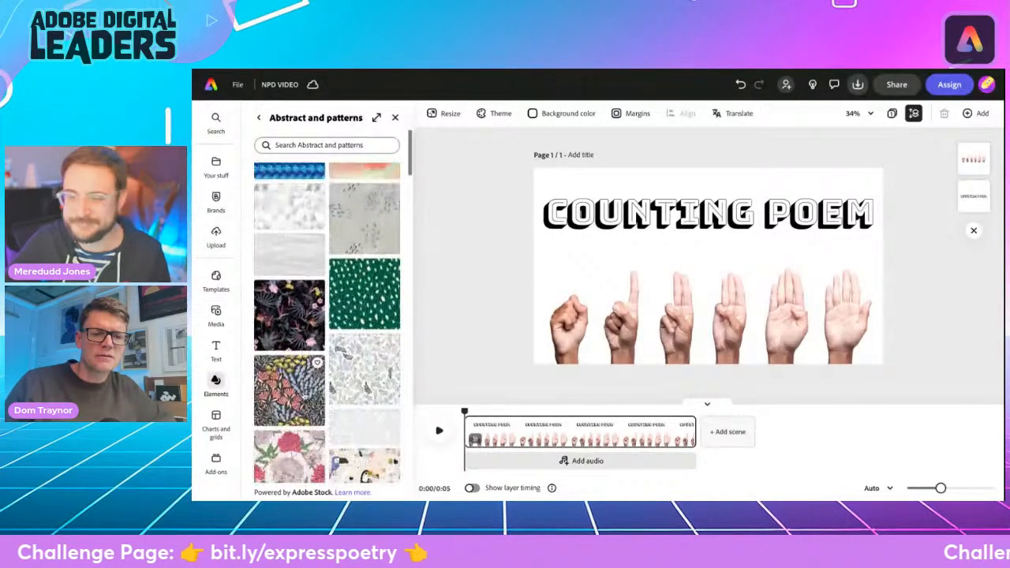
pyautogui.click(365, 234)
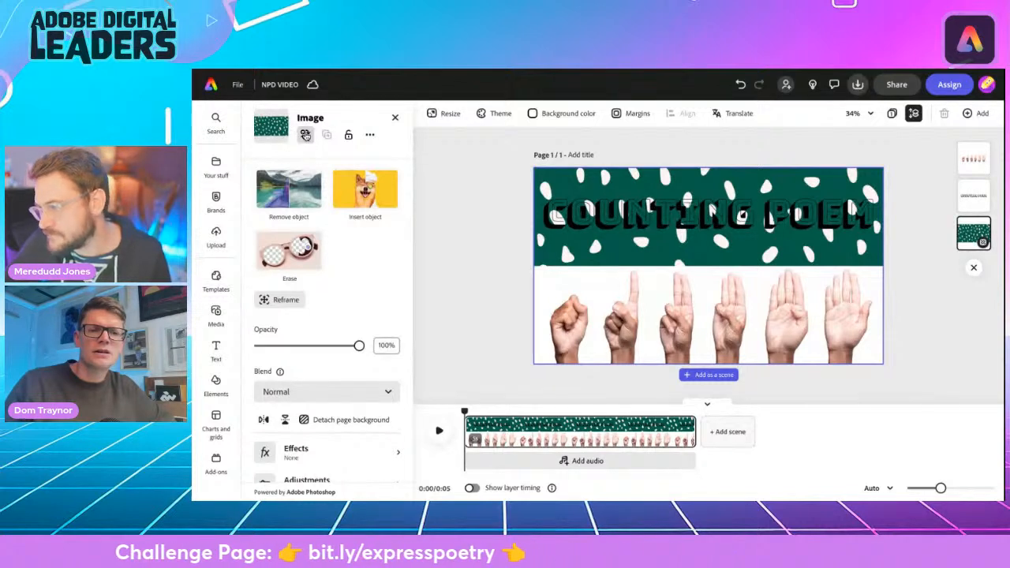
# - Replace the green spotted page background with the light and dark blue waves from the Abstract and patterns backgrounds
pyautogui.click(305, 135)
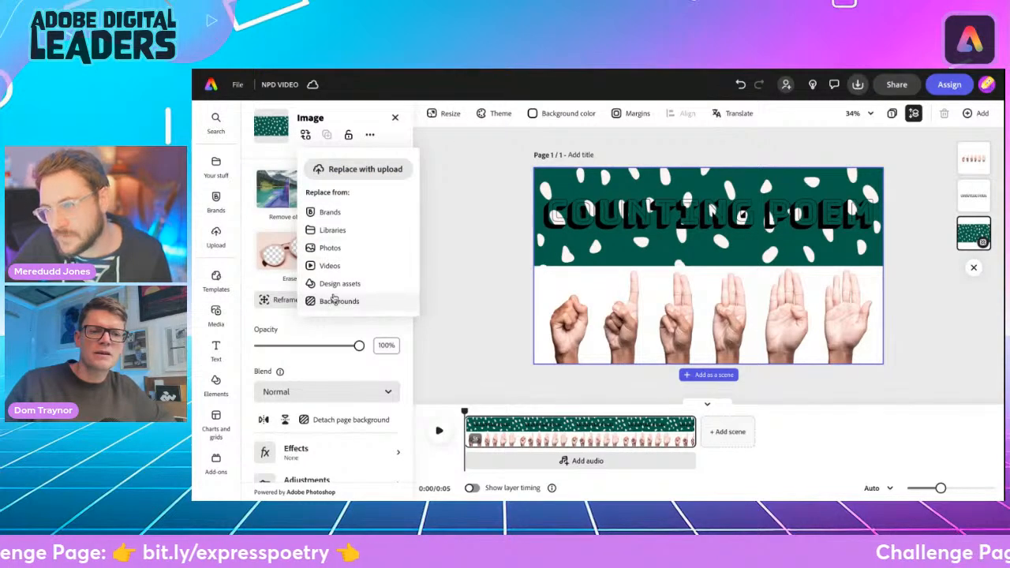
pyautogui.click(337, 302)
pyautogui.scroll(-5, 295, 367)
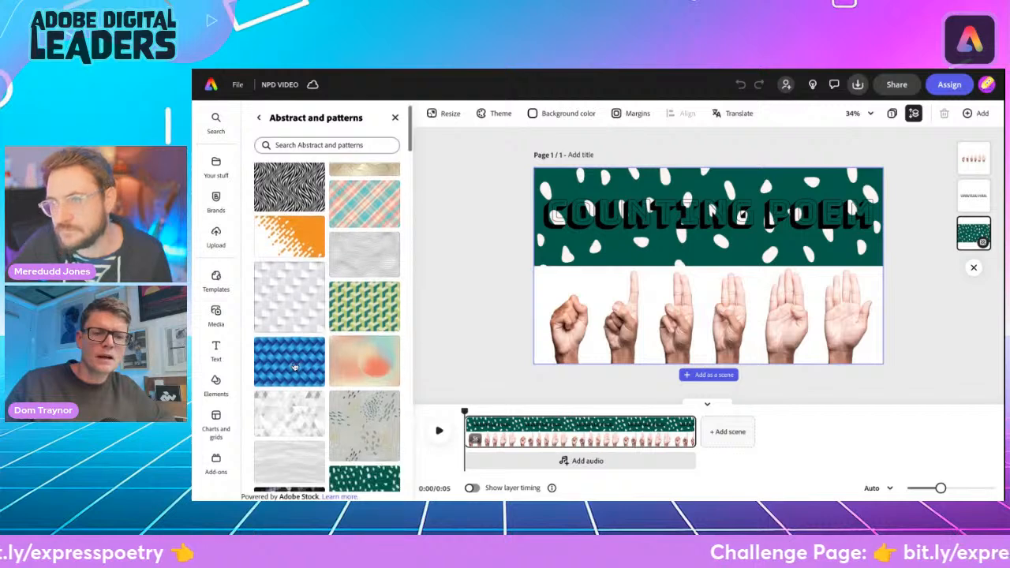
pyautogui.scroll(-10, 295, 367)
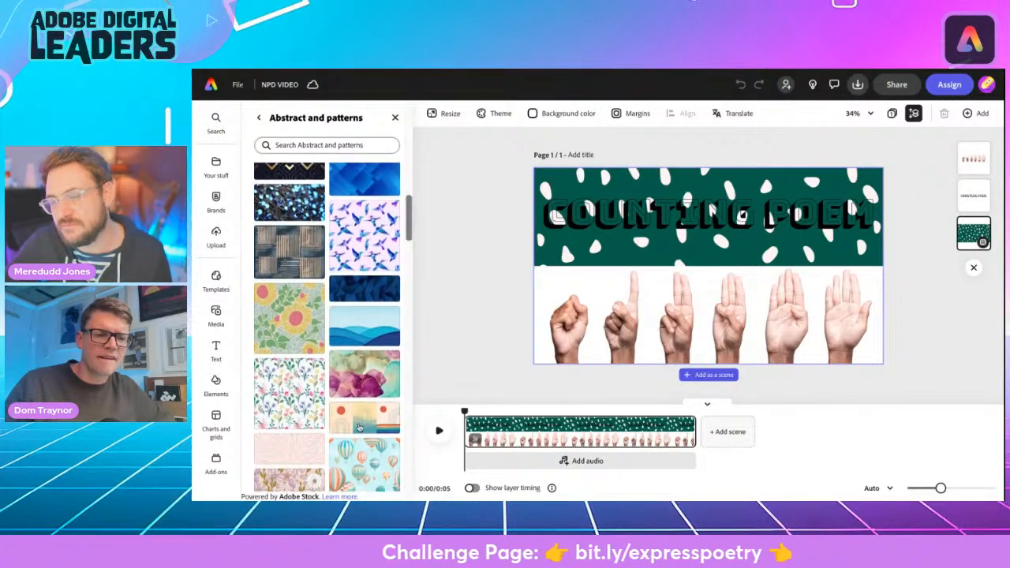
pyautogui.scroll(-2, 360, 427)
pyautogui.scroll(-5, 360, 427)
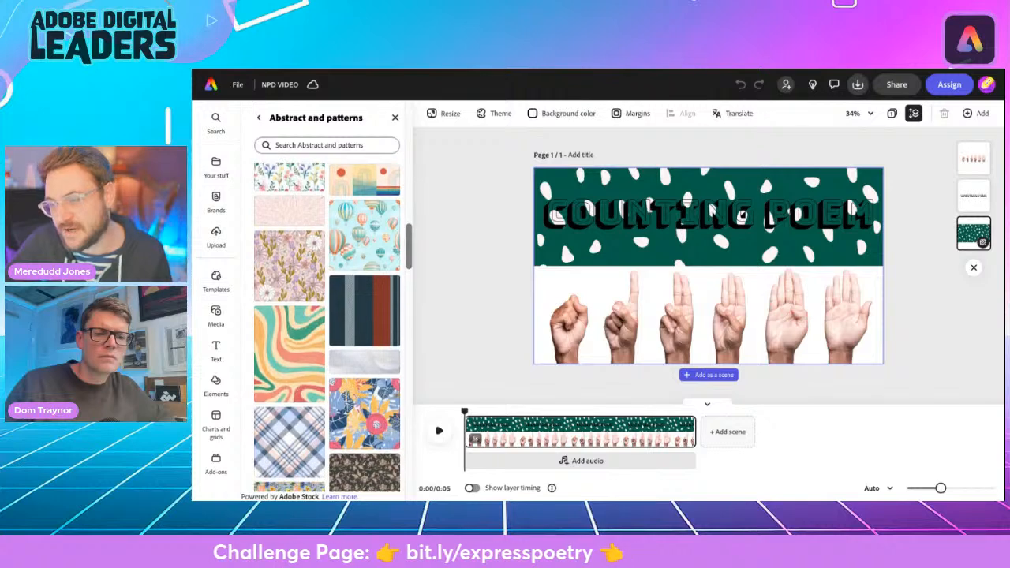
pyautogui.scroll(4, 359, 427)
pyautogui.scroll(1, 361, 316)
pyautogui.click(363, 284)
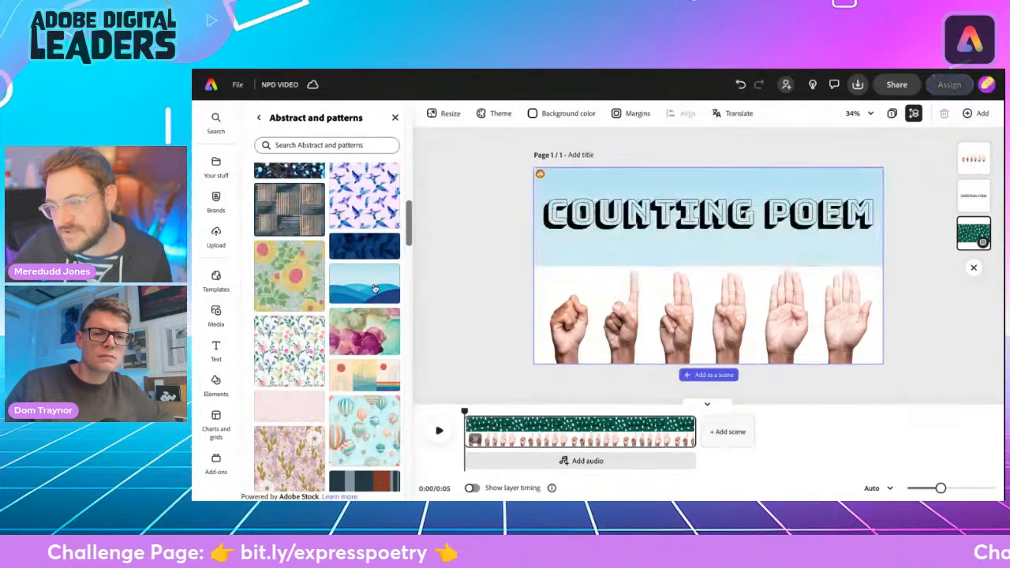
# - Try the sunflower and small-flower patterns as the page background, then return to the blue waves
pyautogui.click(296, 288)
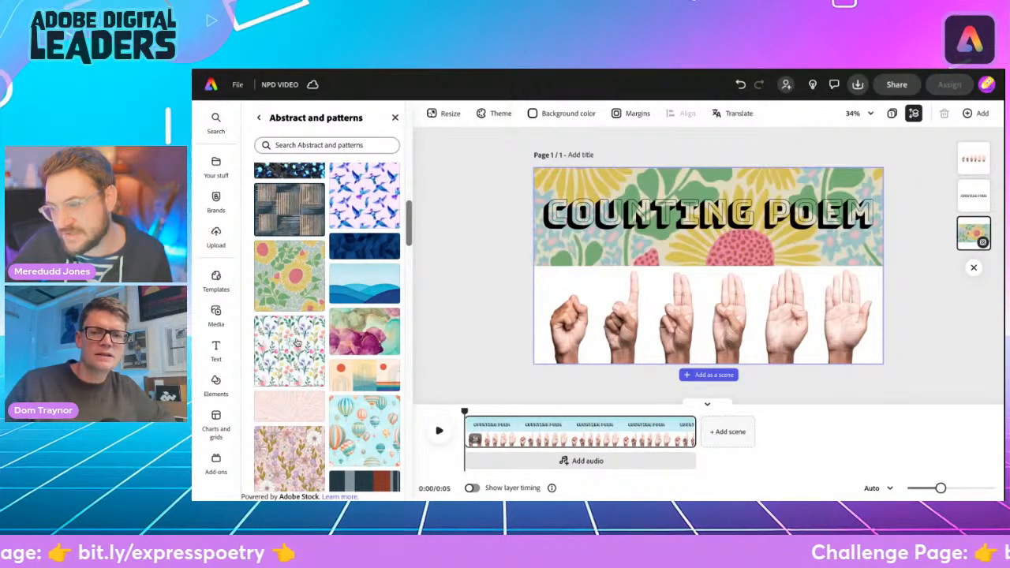
pyautogui.click(296, 345)
pyautogui.click(349, 290)
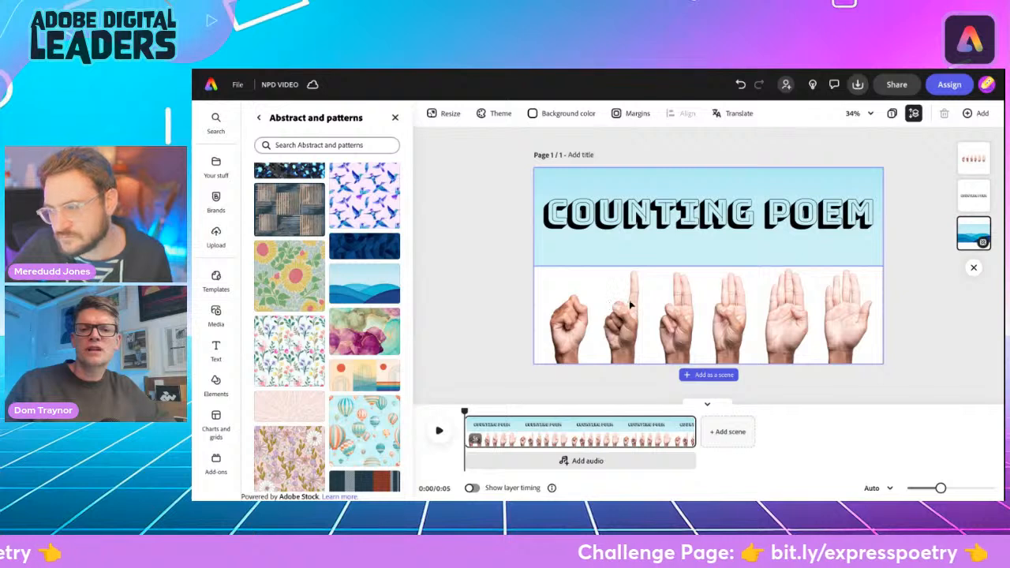
# - Remove the white background from the counting hands image so only the hands stand in front of the blue waves
pyautogui.click(655, 307)
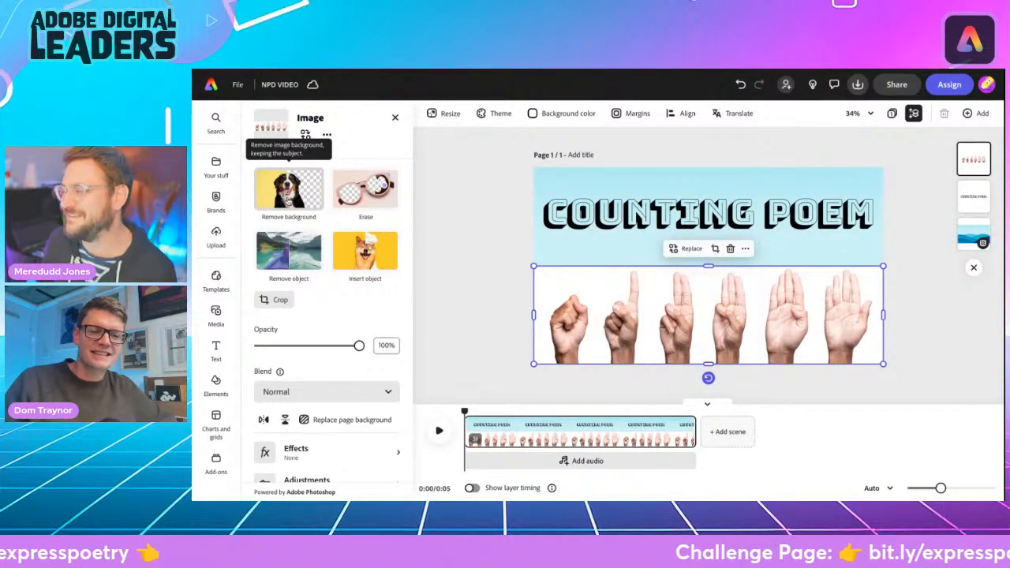
pyautogui.click(297, 199)
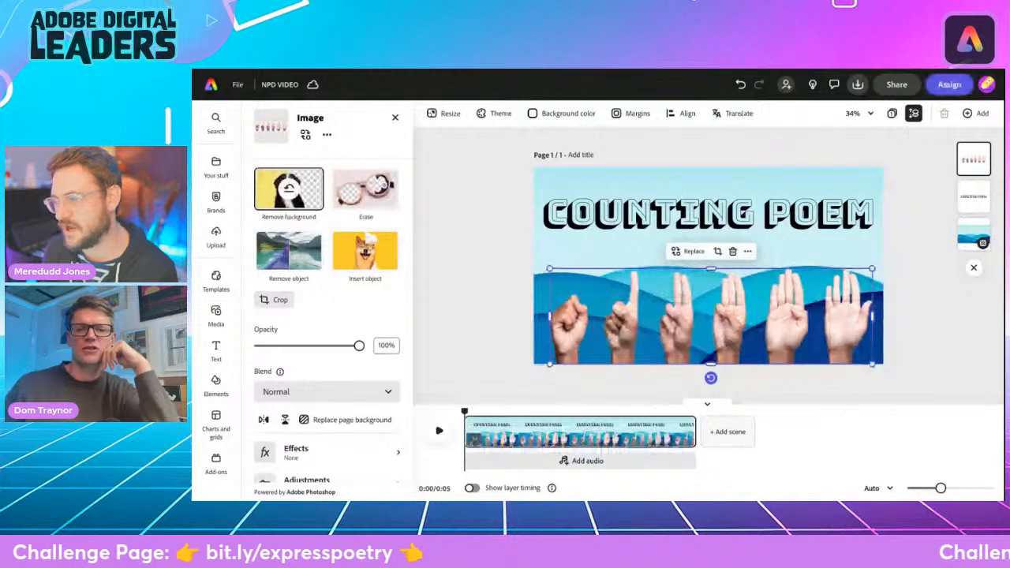
pyautogui.click(505, 239)
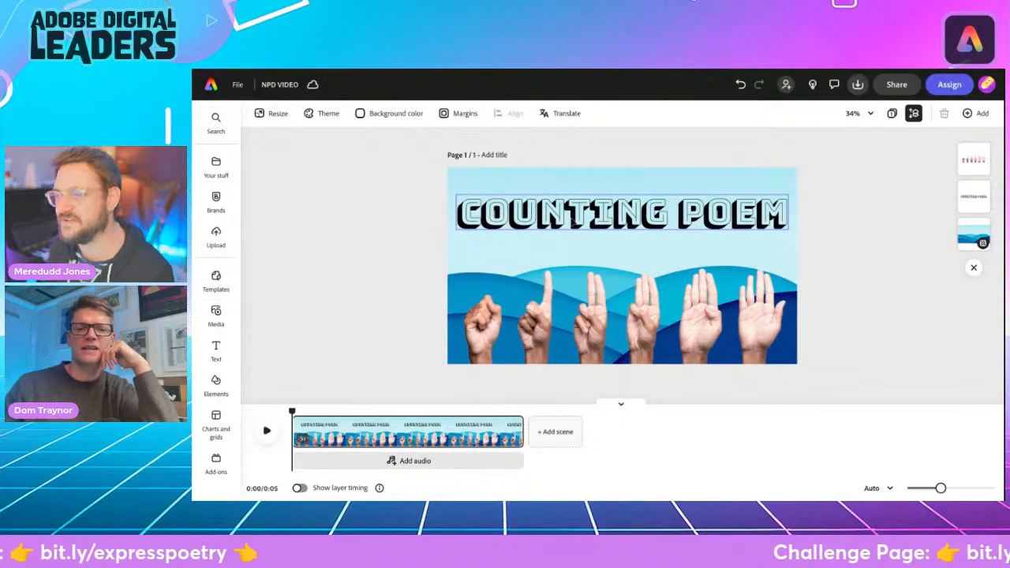
# - Shrink the title to size 135 and centre it above the hands
pyautogui.click(574, 224)
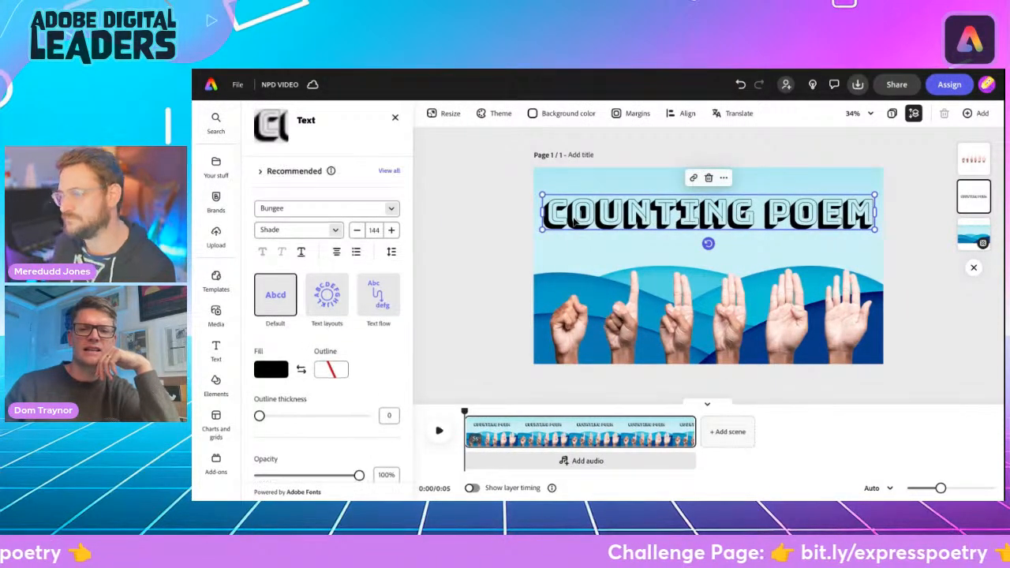
pyautogui.moveTo(541, 194); pyautogui.dragTo(563, 197)
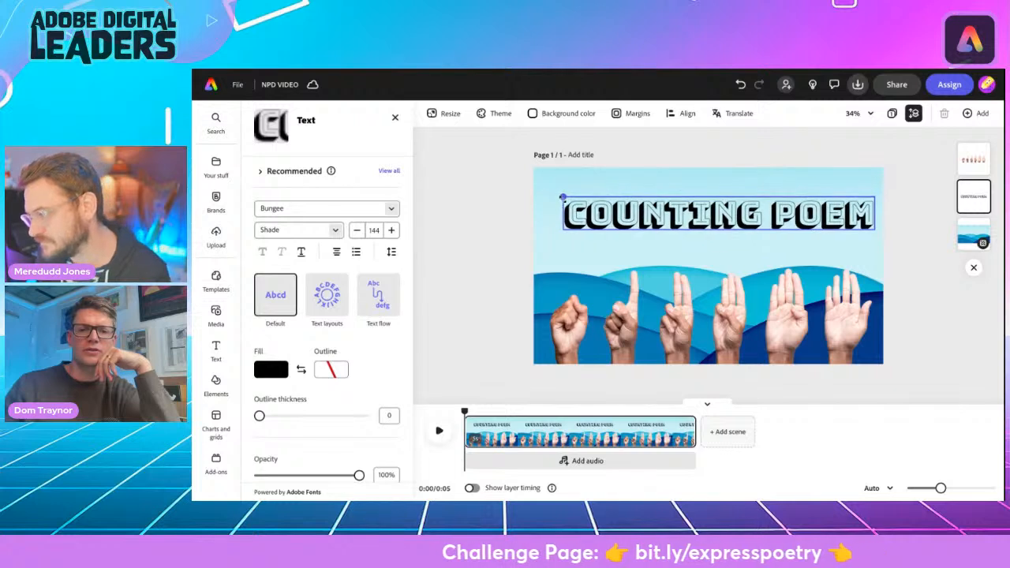
pyautogui.moveTo(660, 207); pyautogui.dragTo(652, 208)
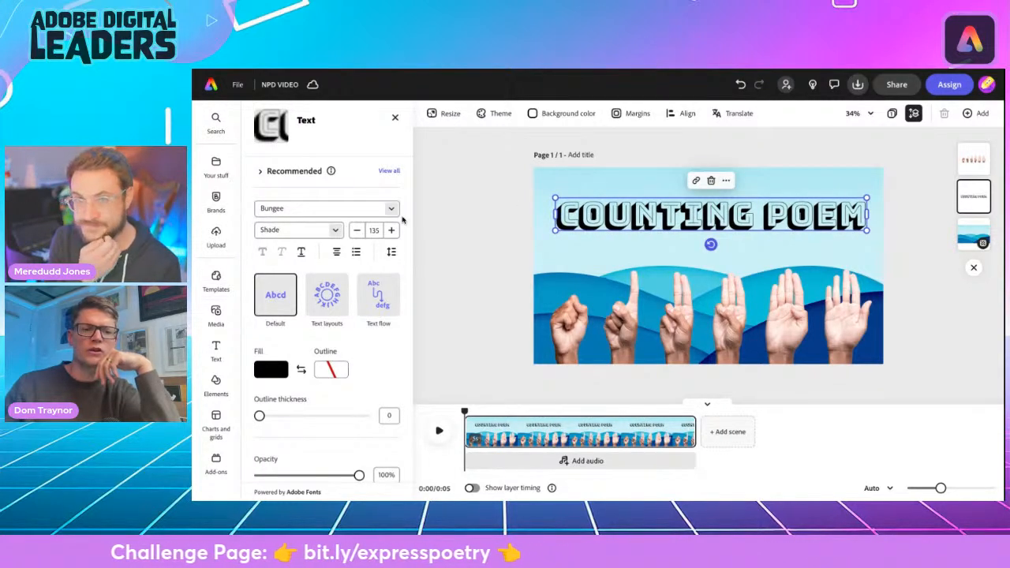
# - Change the title's fill to the dark blue swatch #1C30A3 and deselect the title
pyautogui.click(272, 370)
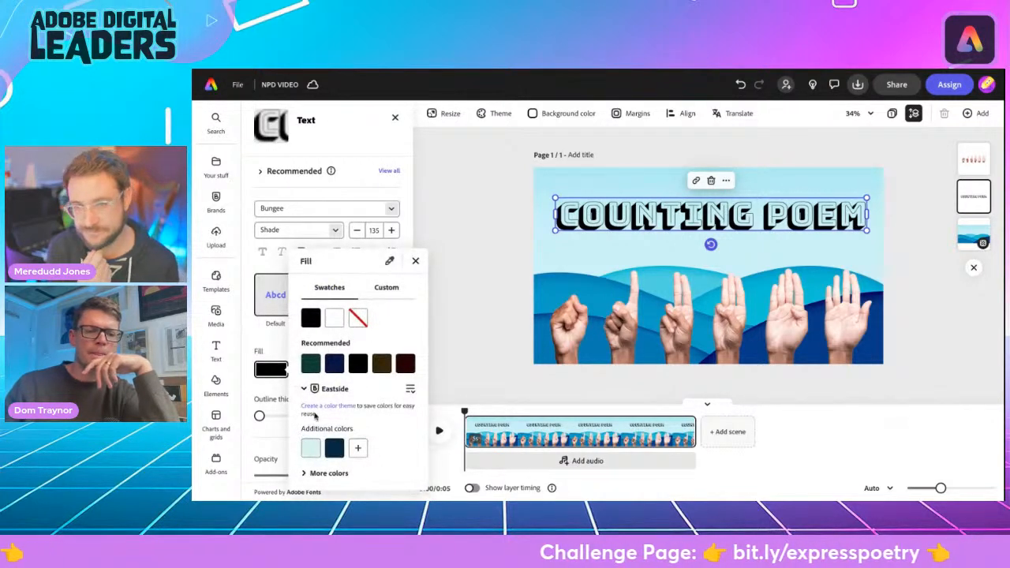
pyautogui.click(306, 473)
pyautogui.scroll(-2, 340, 447)
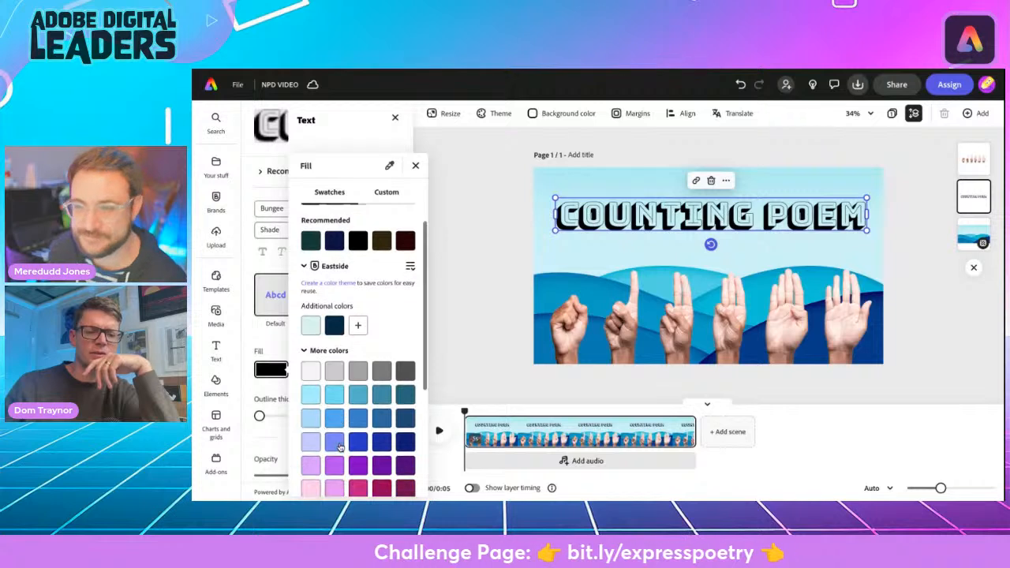
pyautogui.click(358, 430)
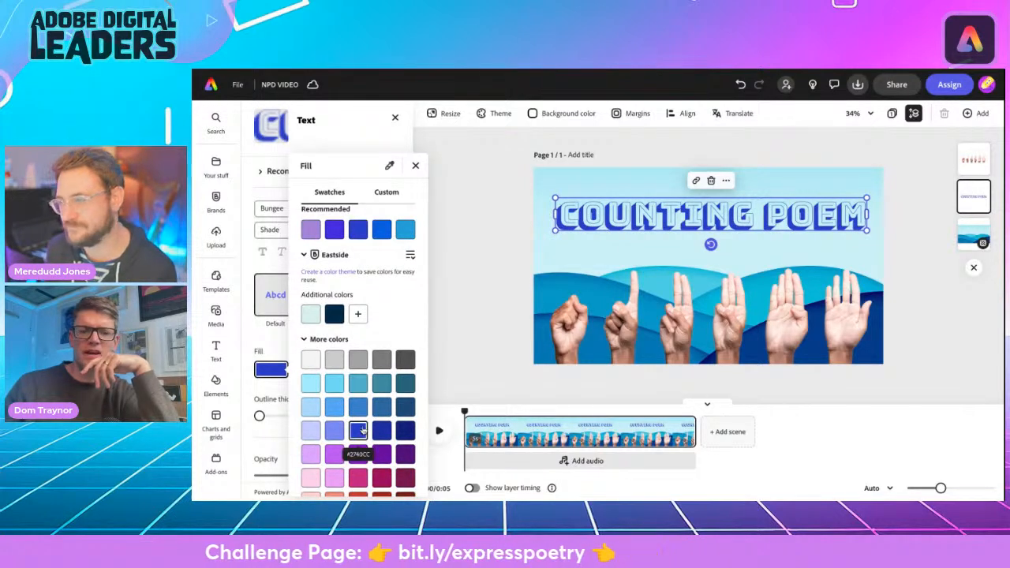
pyautogui.click(381, 430)
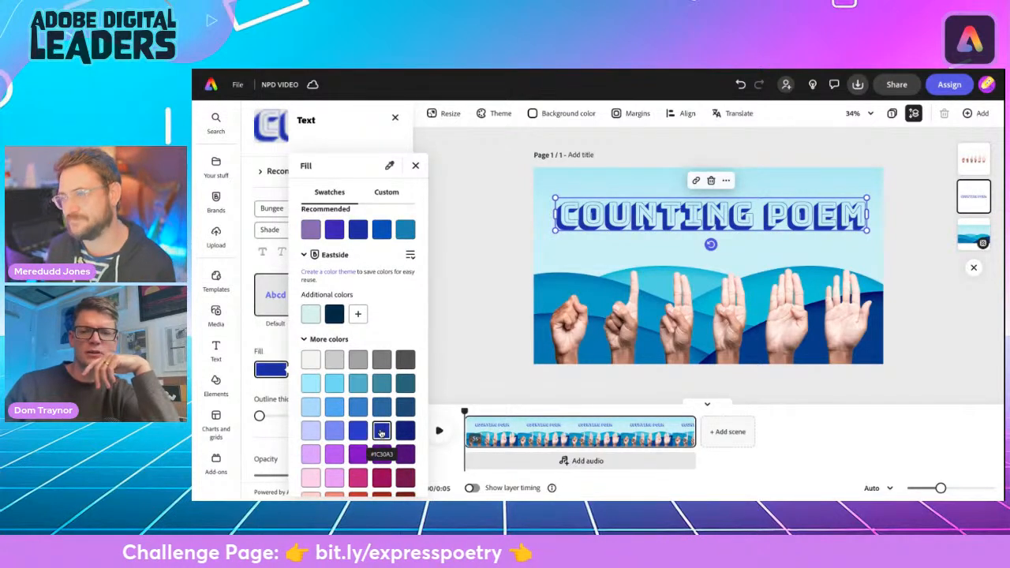
pyautogui.click(499, 218)
pyautogui.click(498, 218)
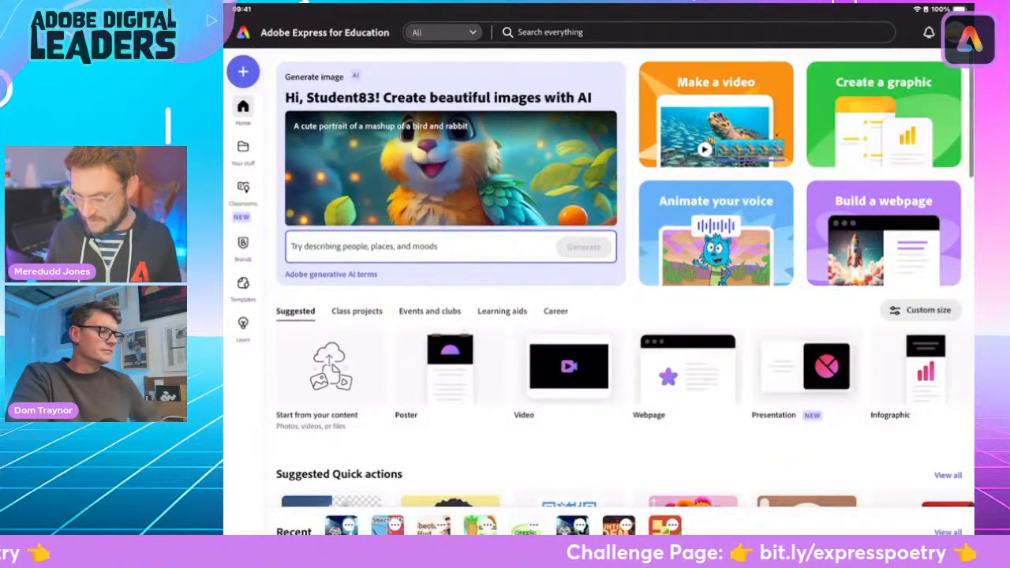
# - Start a new video project on the tablet and add the text "Counting Poem" to its blank page
pyautogui.click(716, 116)
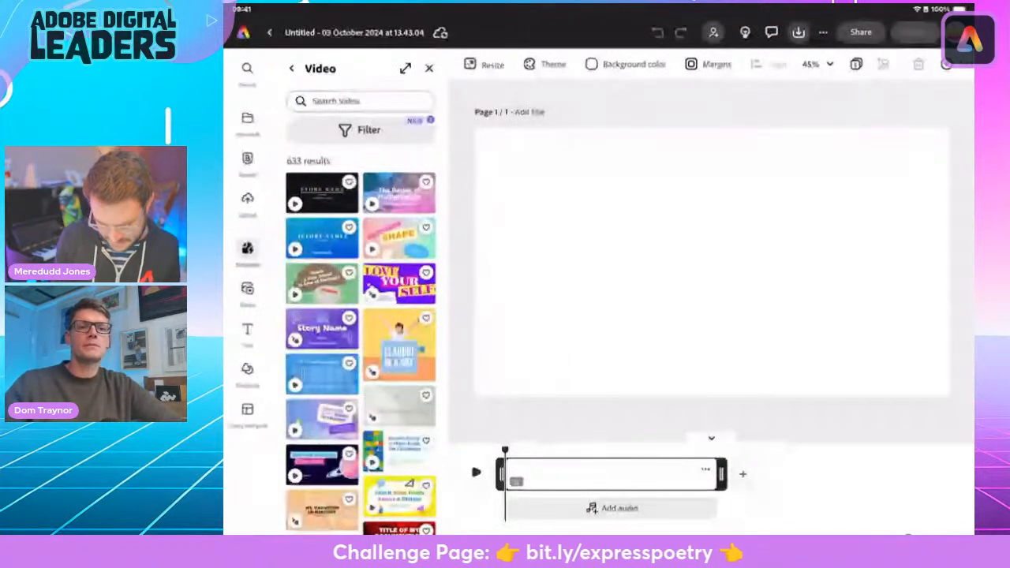
pyautogui.click(247, 330)
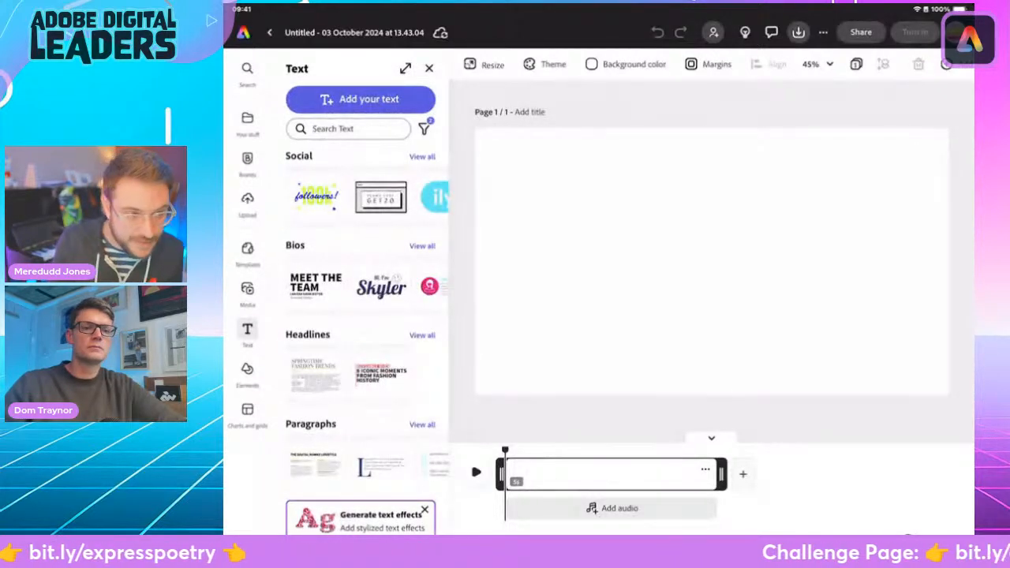
pyautogui.click(360, 100)
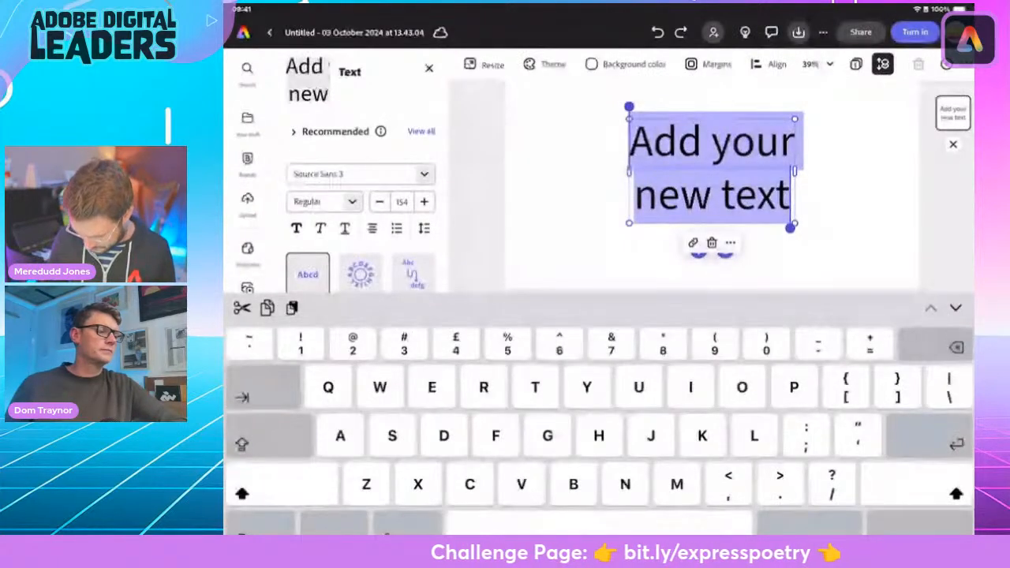
pyautogui.write('Counti')
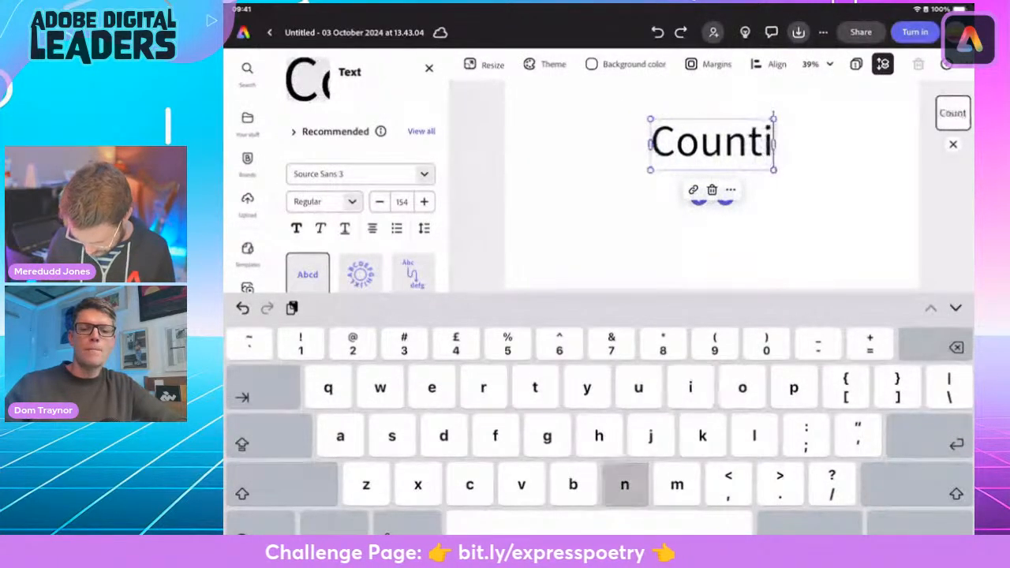
pyautogui.write('ng Poem')
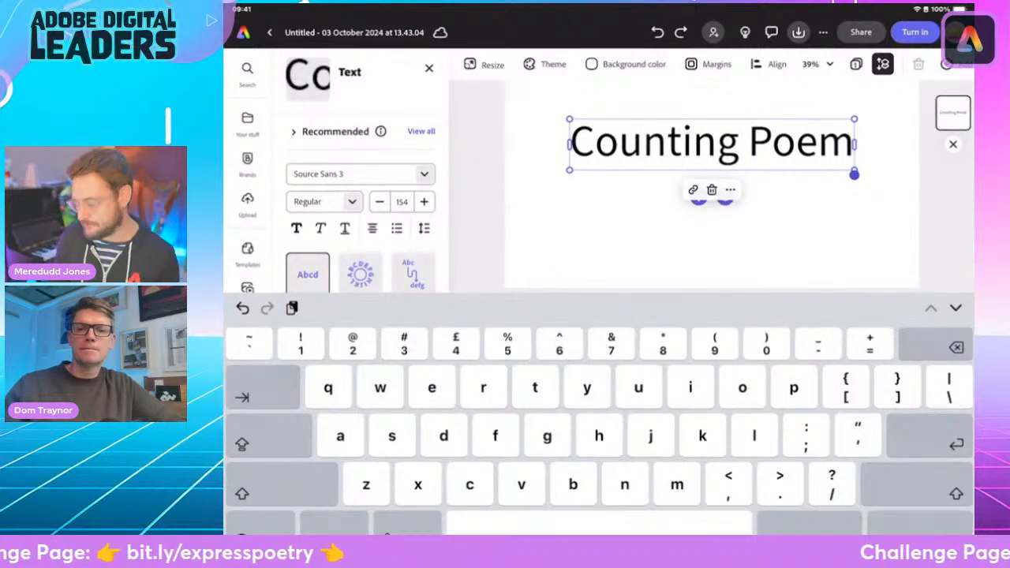
pyautogui.click(920, 524)
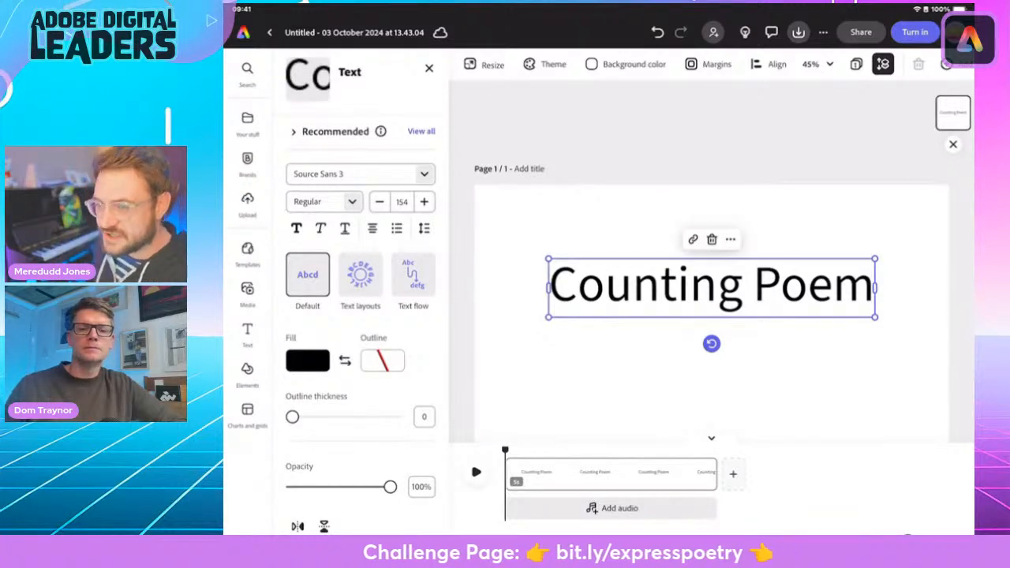
# - Change the title's font to RocknRoll One from the recommended fonts, check its available font weights and deselect the title
pyautogui.click(422, 132)
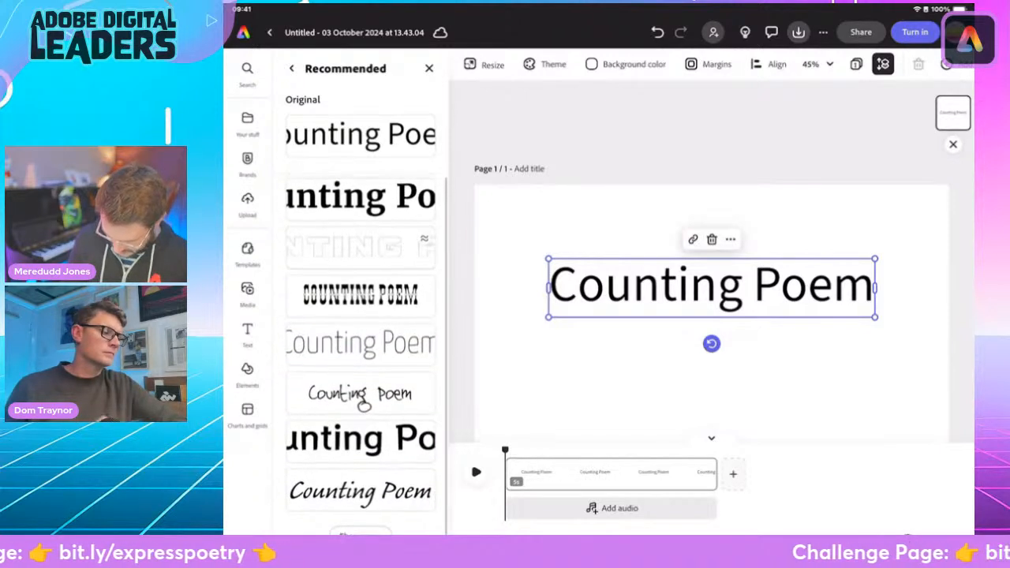
pyautogui.click(360, 394)
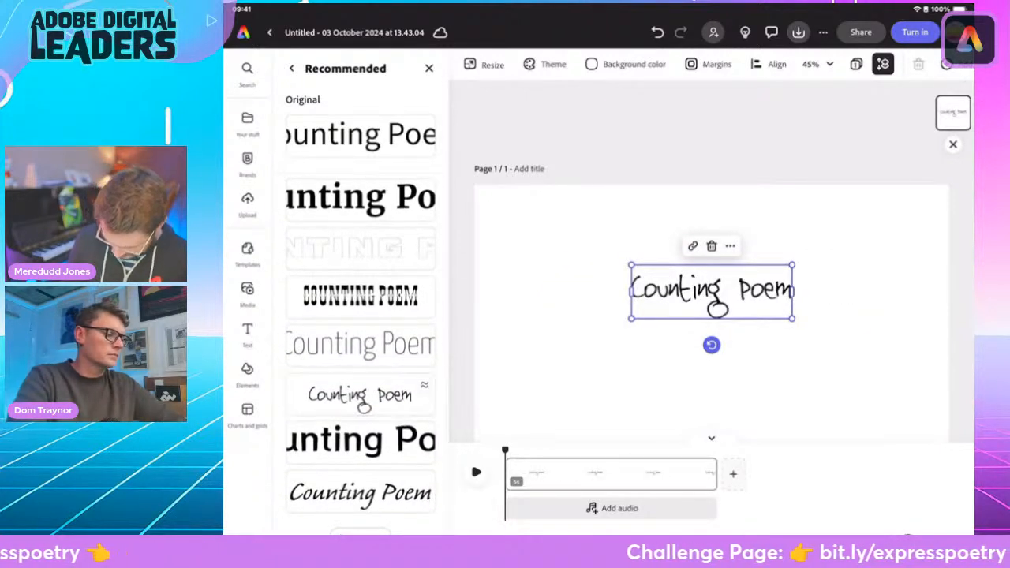
pyautogui.click(359, 439)
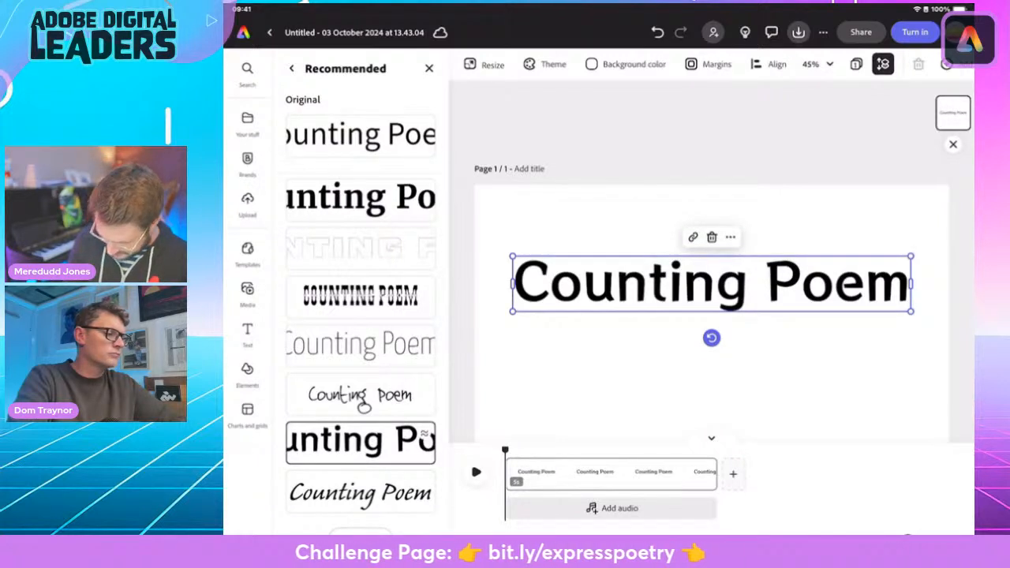
pyautogui.click(711, 387)
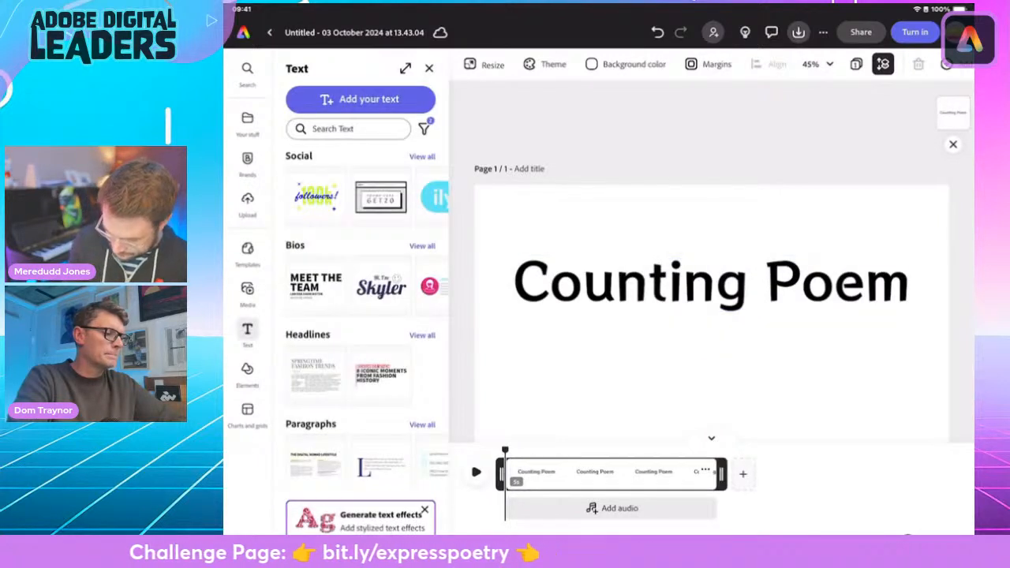
pyautogui.click(428, 69)
pyautogui.click(710, 283)
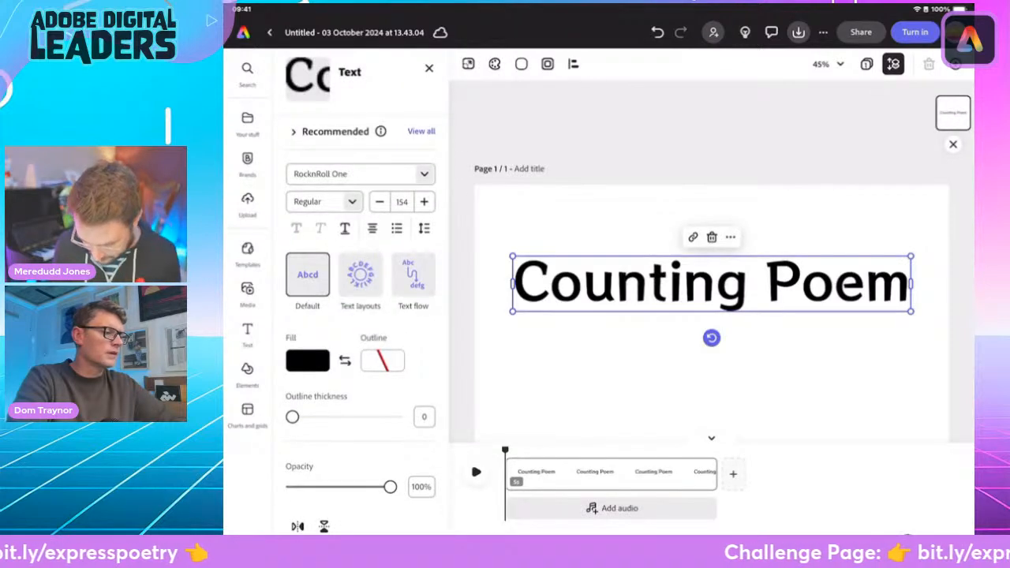
pyautogui.click(352, 202)
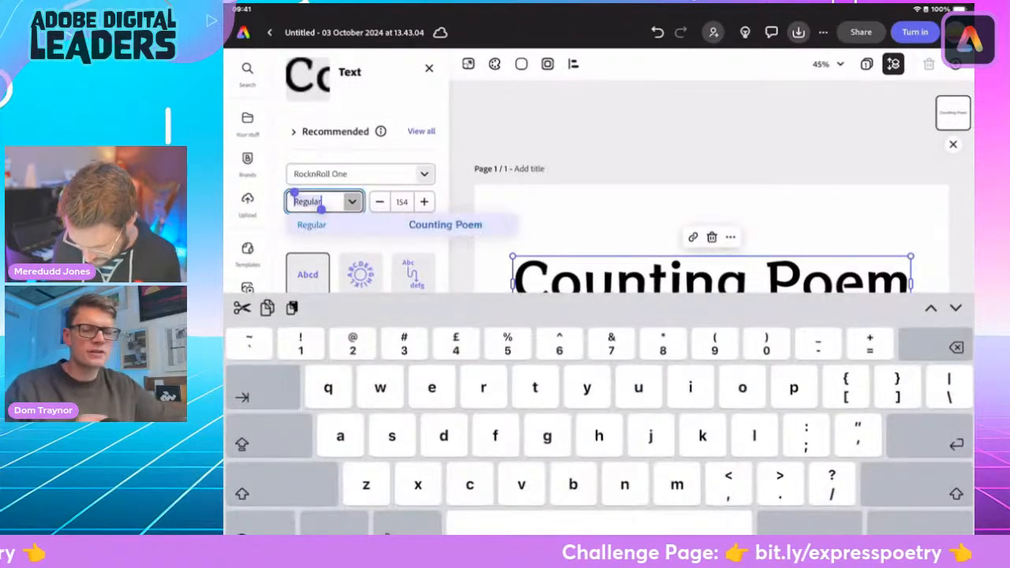
pyautogui.click(695, 127)
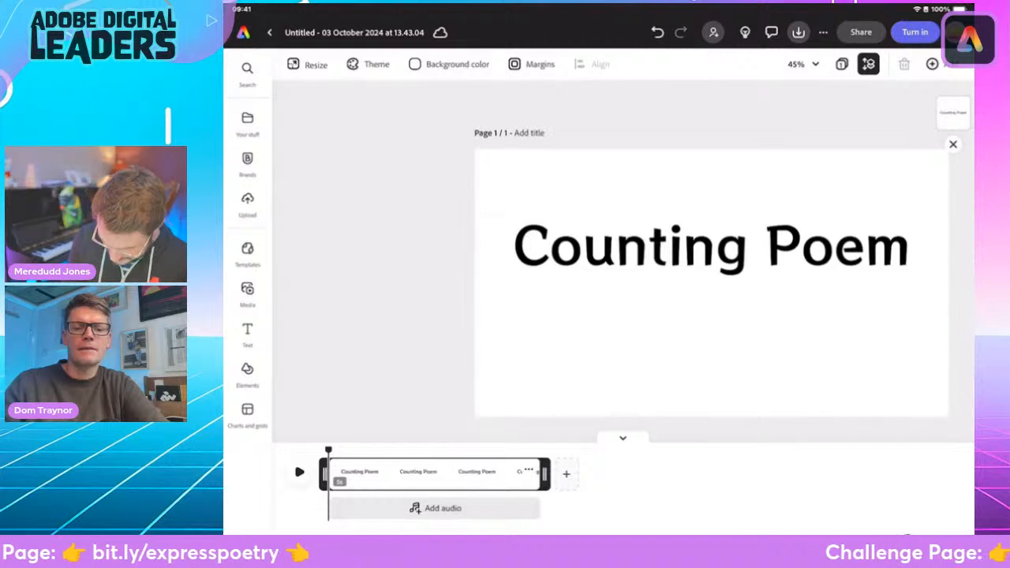
# - Search the background elements for "Numbers" and look through the results for a suitable page background
pyautogui.click(247, 369)
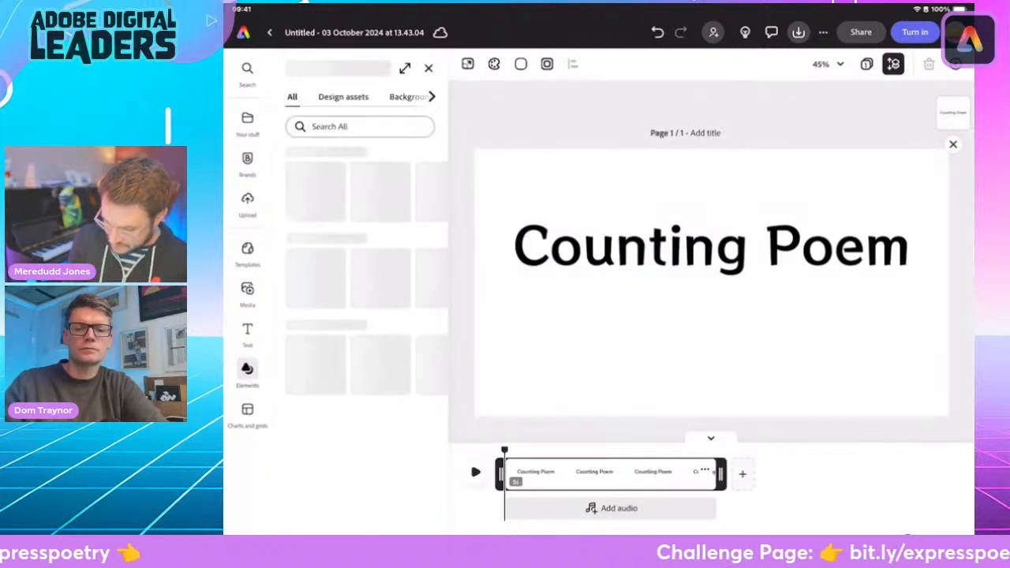
pyautogui.click(408, 96)
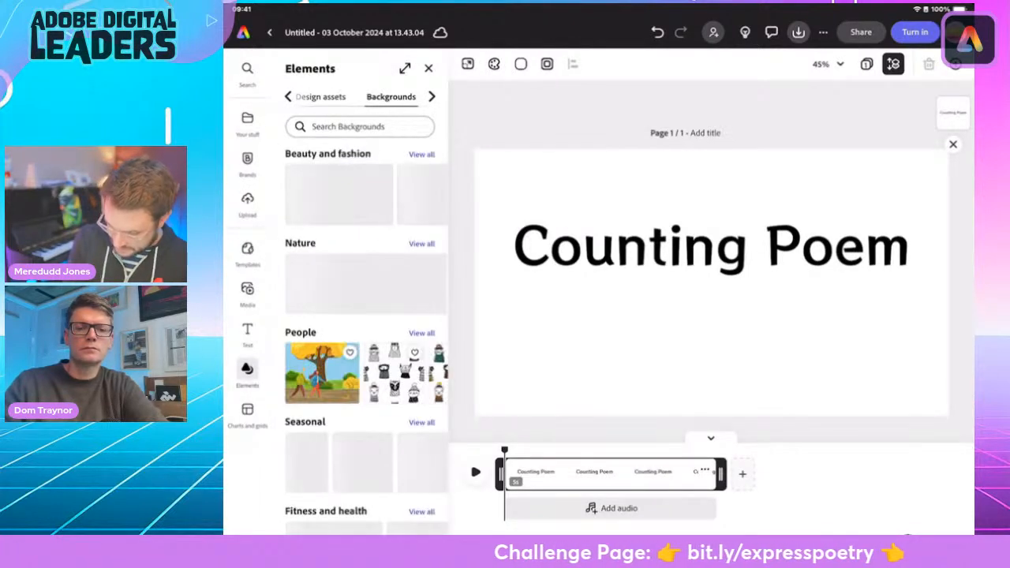
pyautogui.click(360, 126)
pyautogui.write('Numbers')
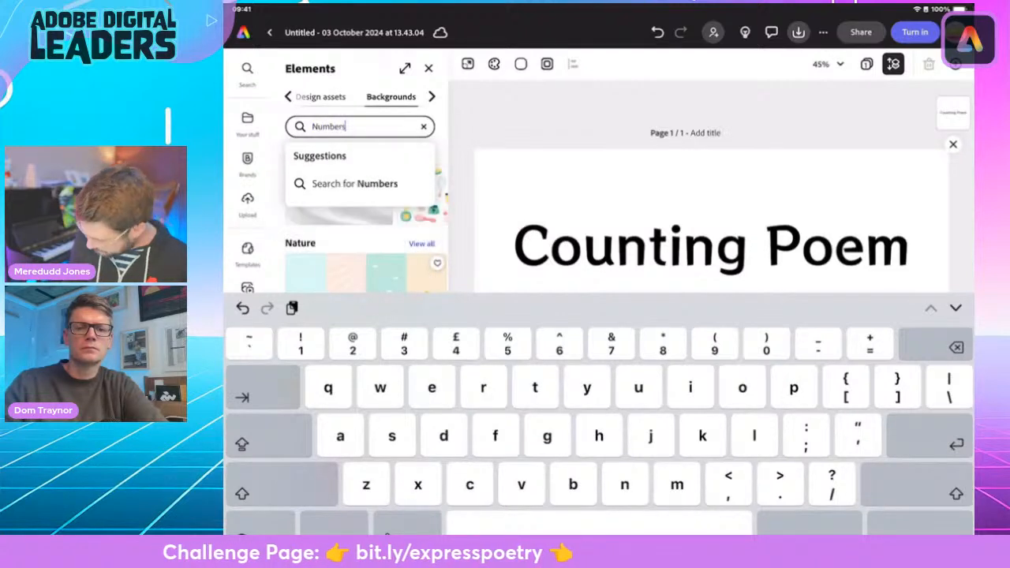
pyautogui.press('Return')
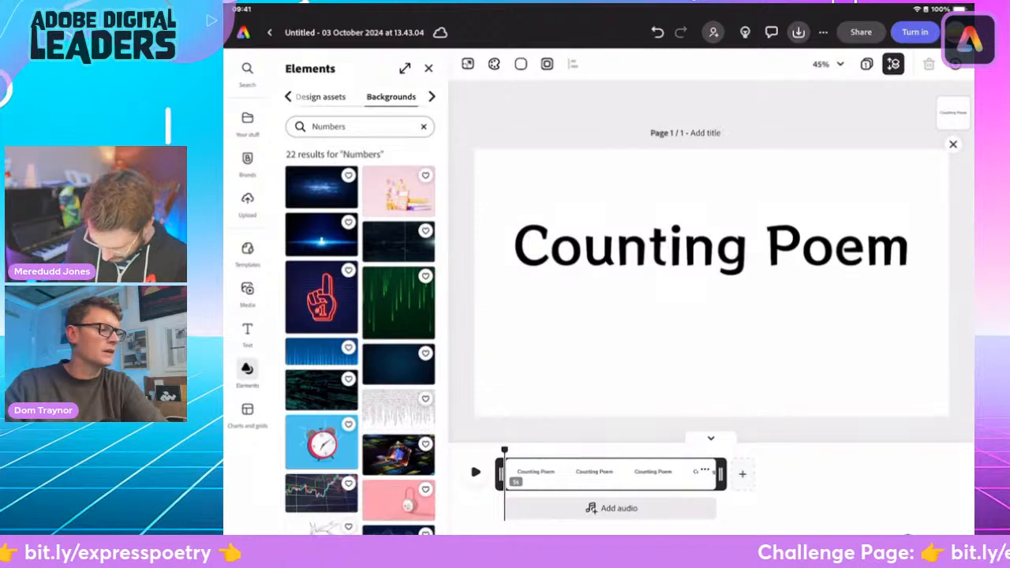
pyautogui.scroll(-5, 360, 340)
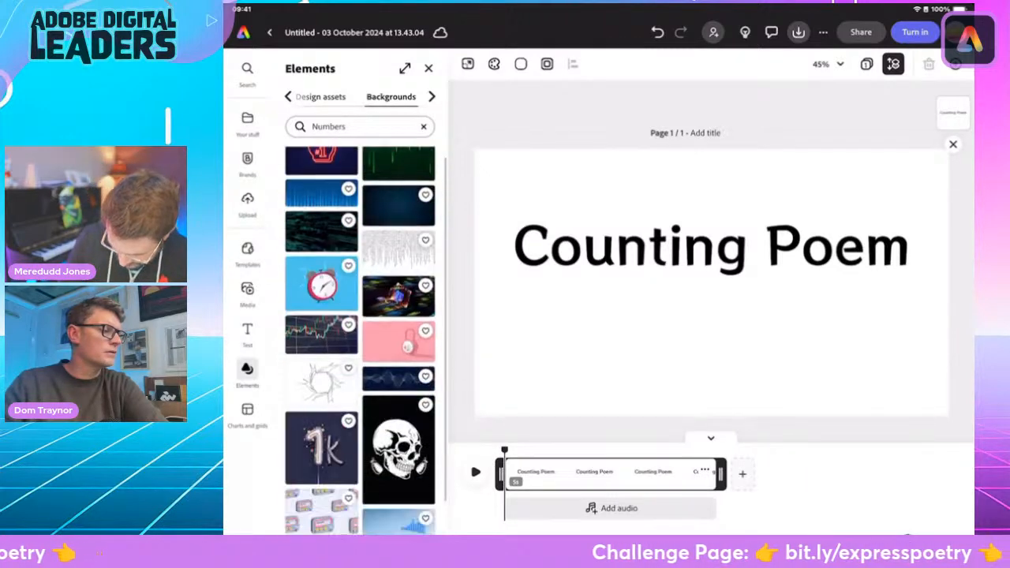
pyautogui.scroll(5, 360, 340)
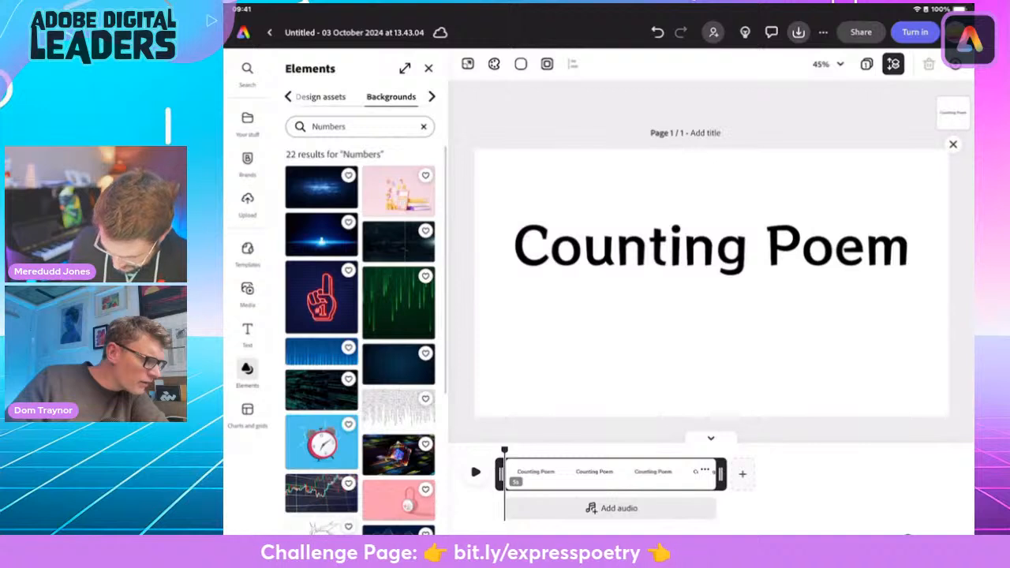
pyautogui.scroll(-5, 360, 339)
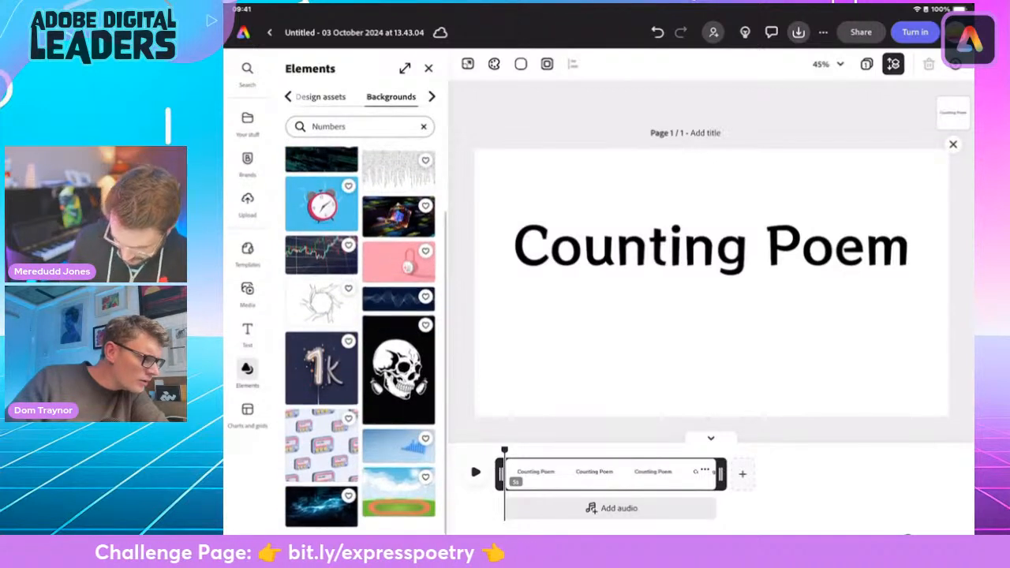
# - Search the media photos for "Numbers"
pyautogui.click(247, 292)
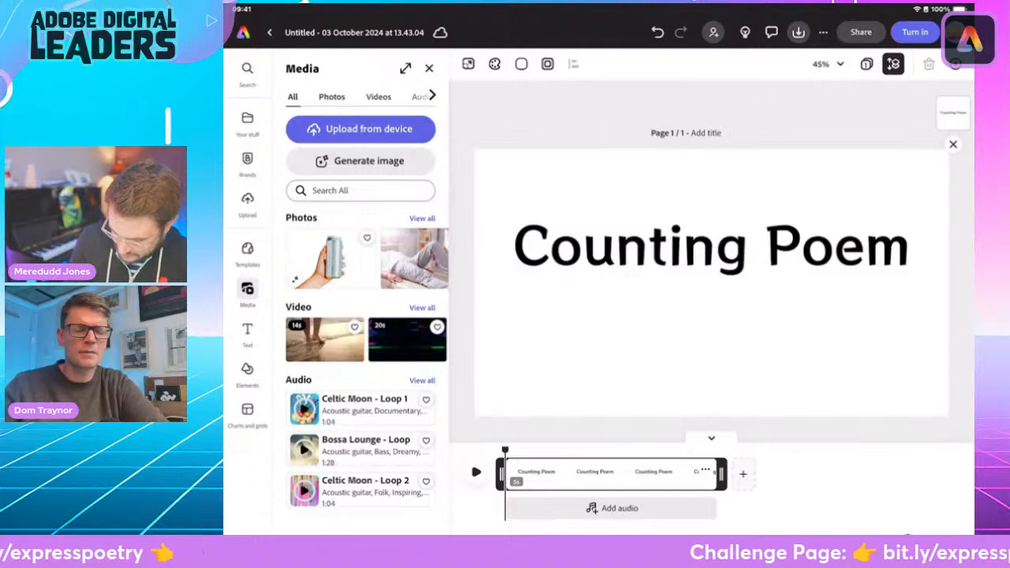
pyautogui.click(331, 96)
pyautogui.click(360, 190)
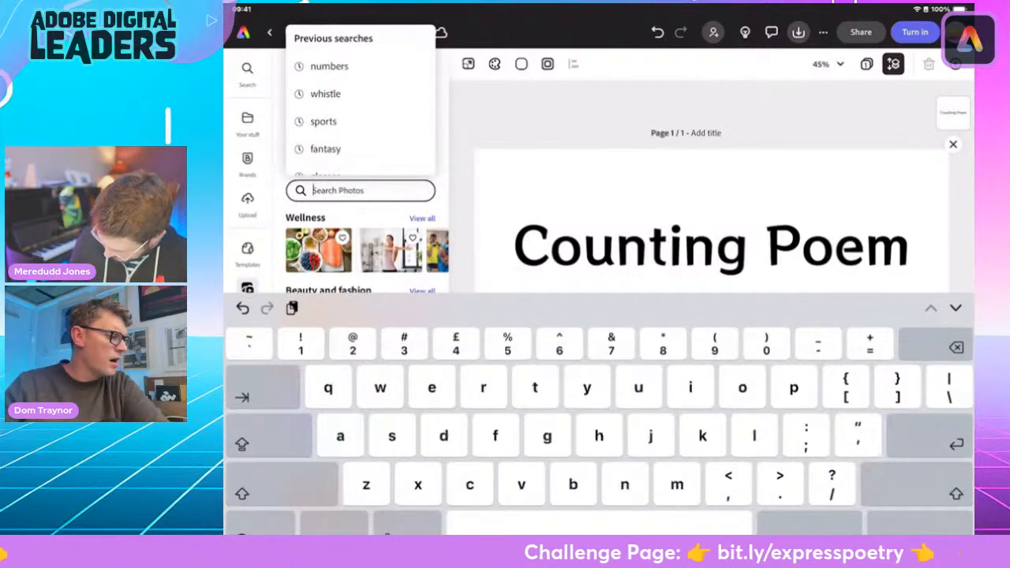
pyautogui.write('Numbers')
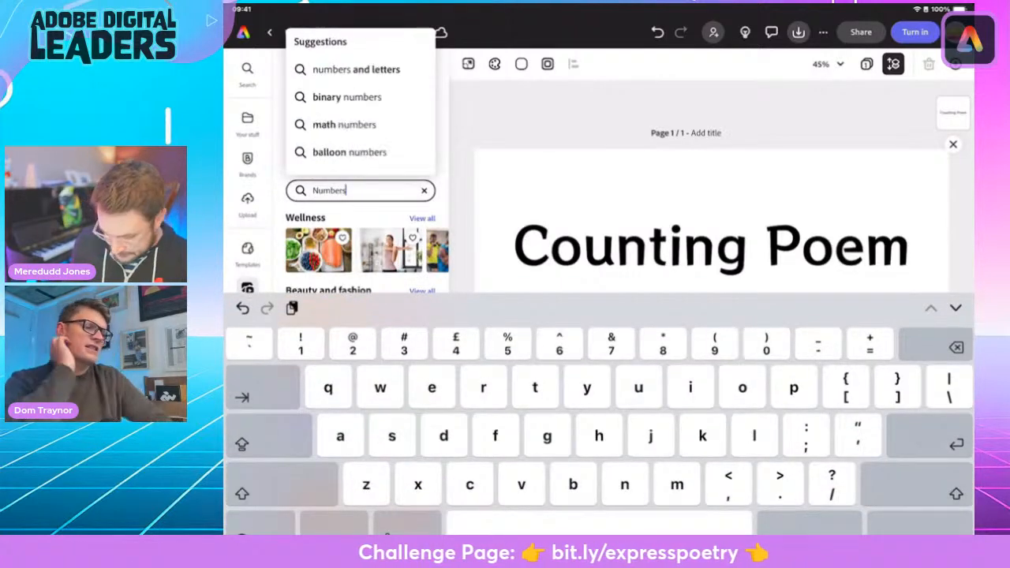
pyautogui.press('Return')
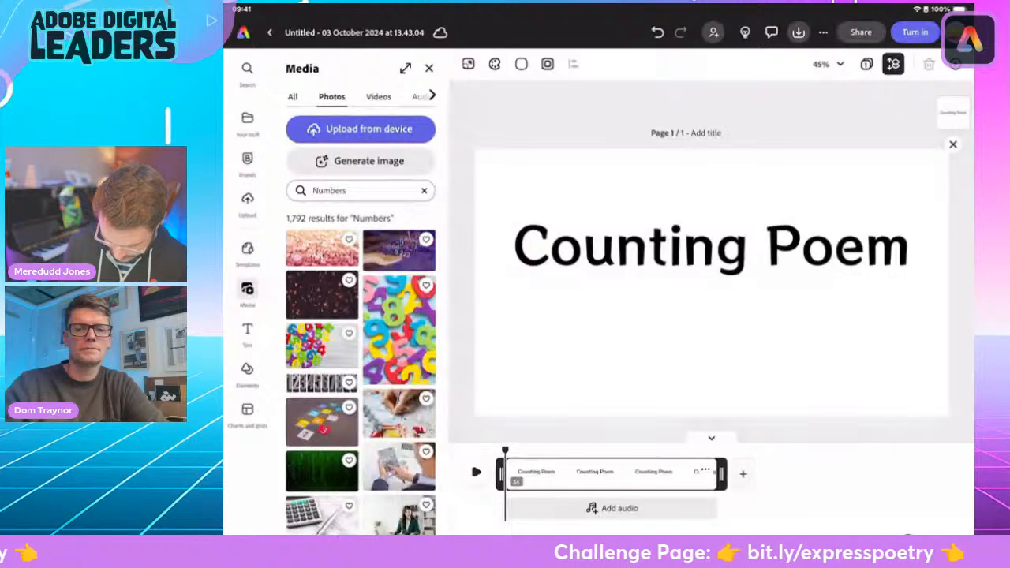
# - Add the photo of coloured numbers on grey wood to the page and set it as the page background
pyautogui.scroll(-5, 360, 371)
pyautogui.scroll(2, 361, 371)
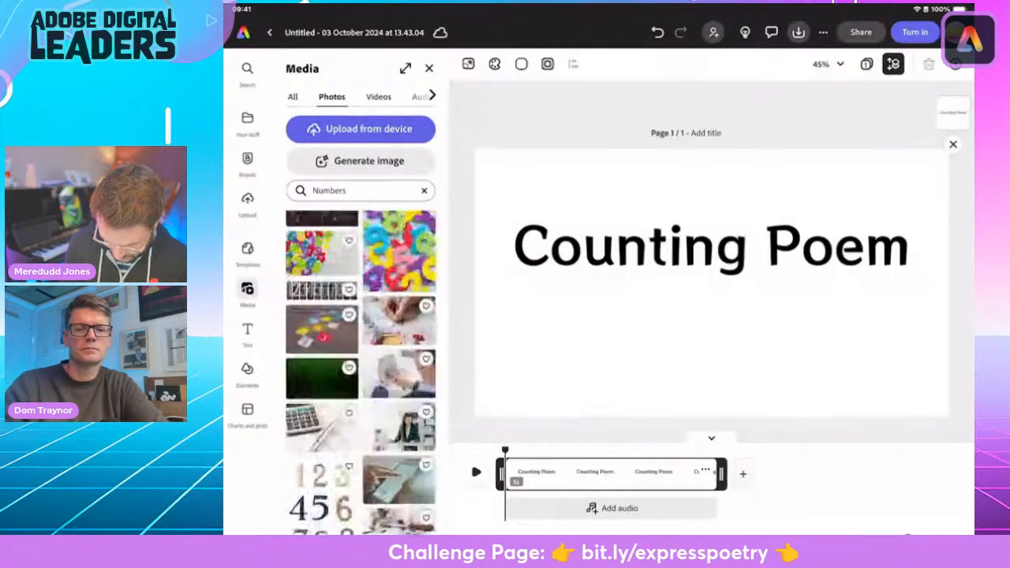
pyautogui.scroll(1, 361, 371)
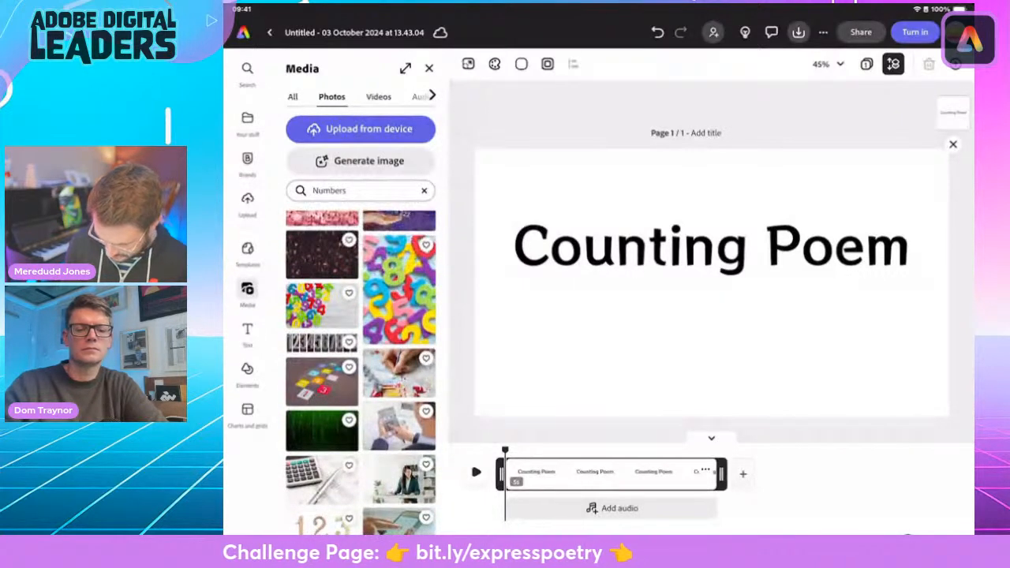
pyautogui.click(398, 289)
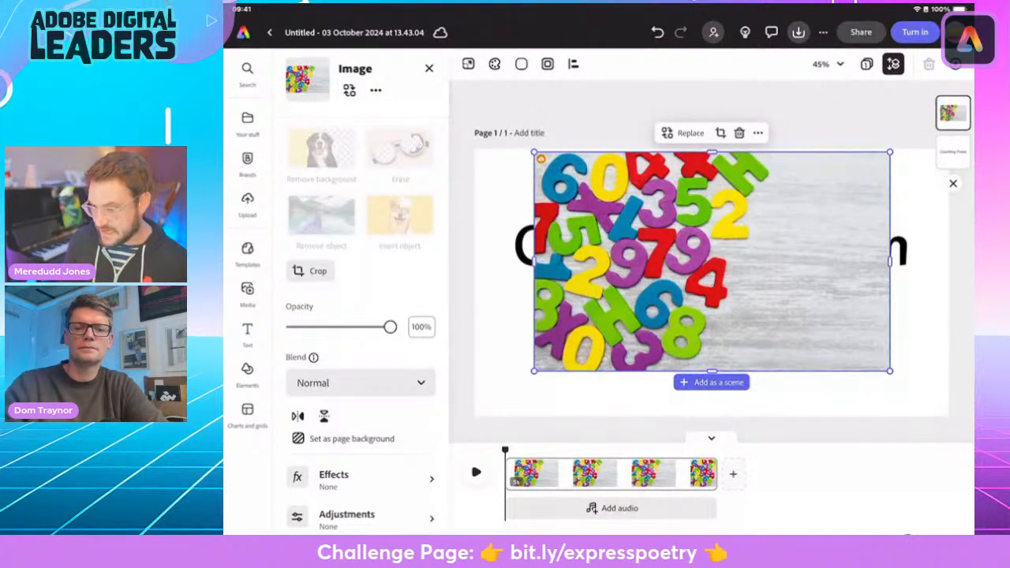
pyautogui.scroll(-2, 360, 316)
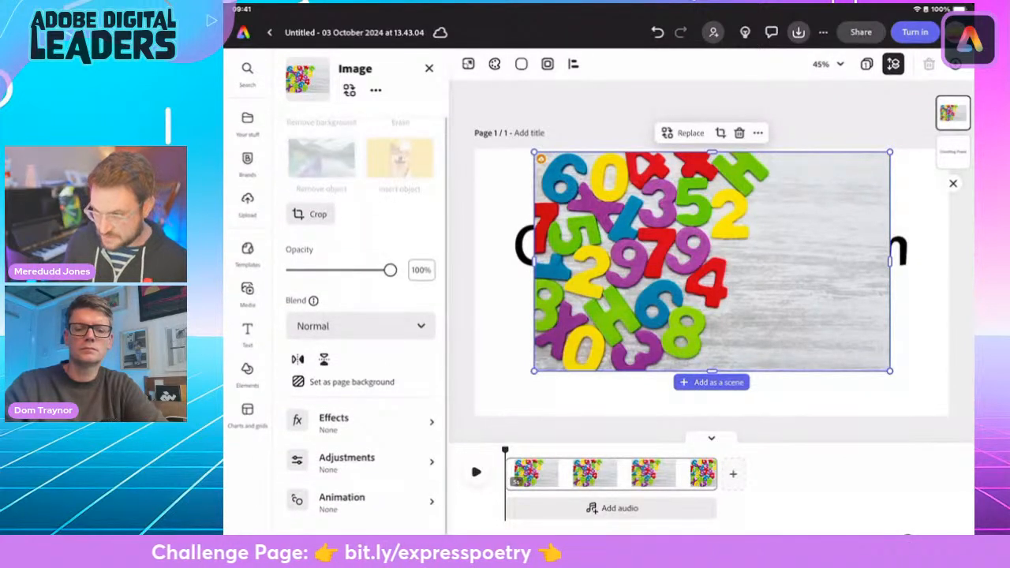
pyautogui.click(351, 382)
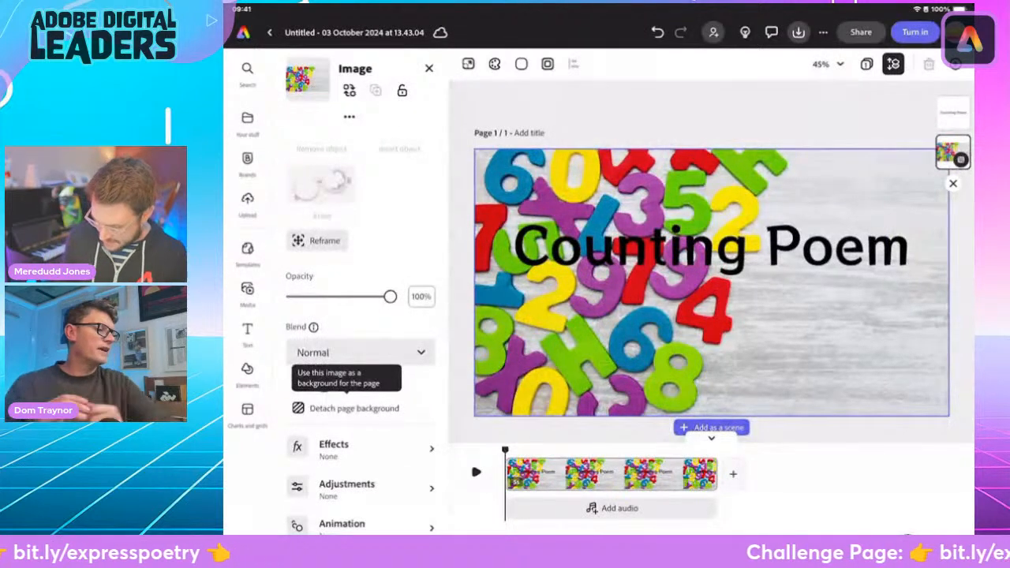
# - Apply the Dynamic text layout to the title, reshape it into two lines and place it on the photo's empty lower-right area
pyautogui.click(711, 248)
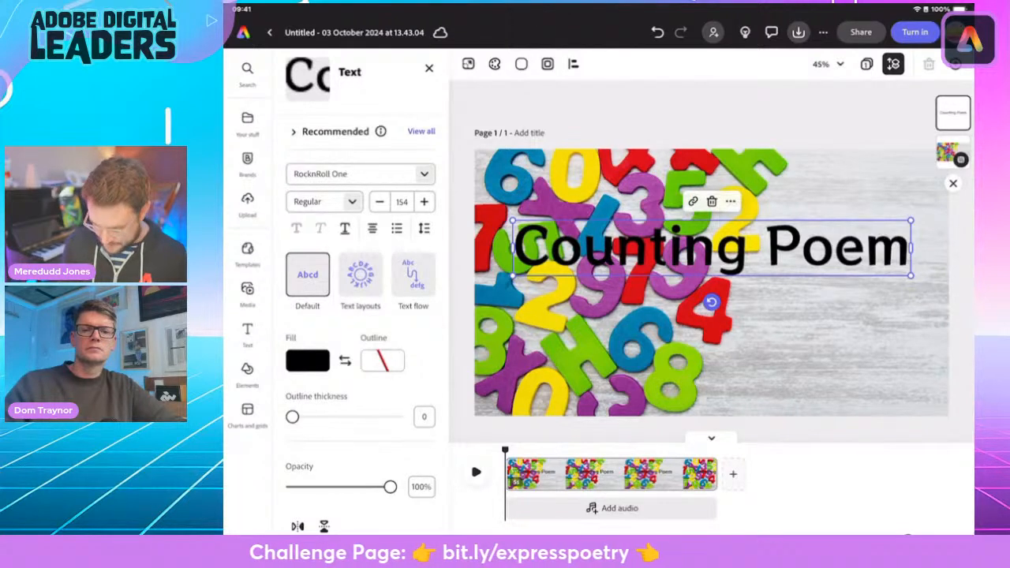
pyautogui.click(360, 274)
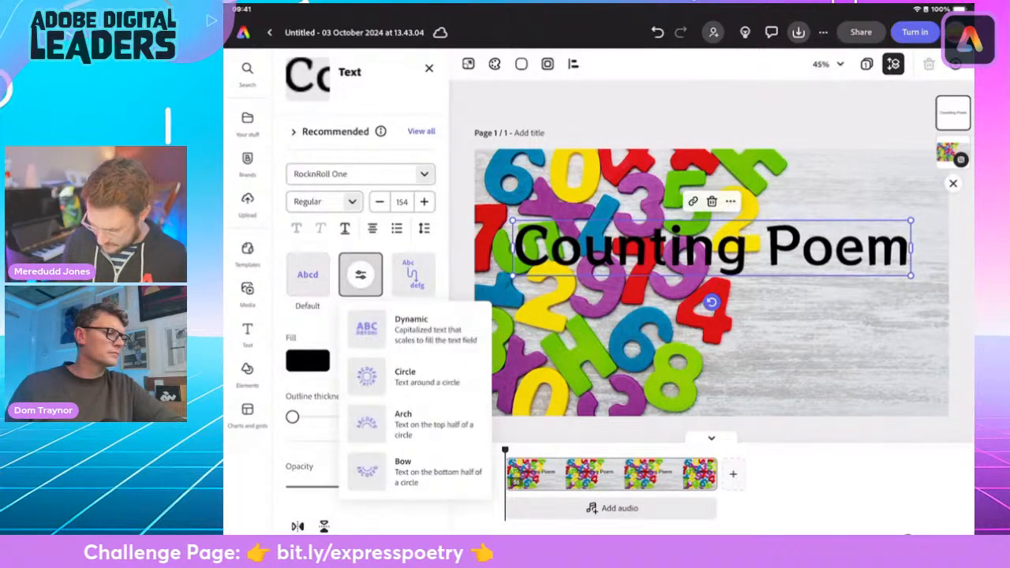
pyautogui.click(403, 329)
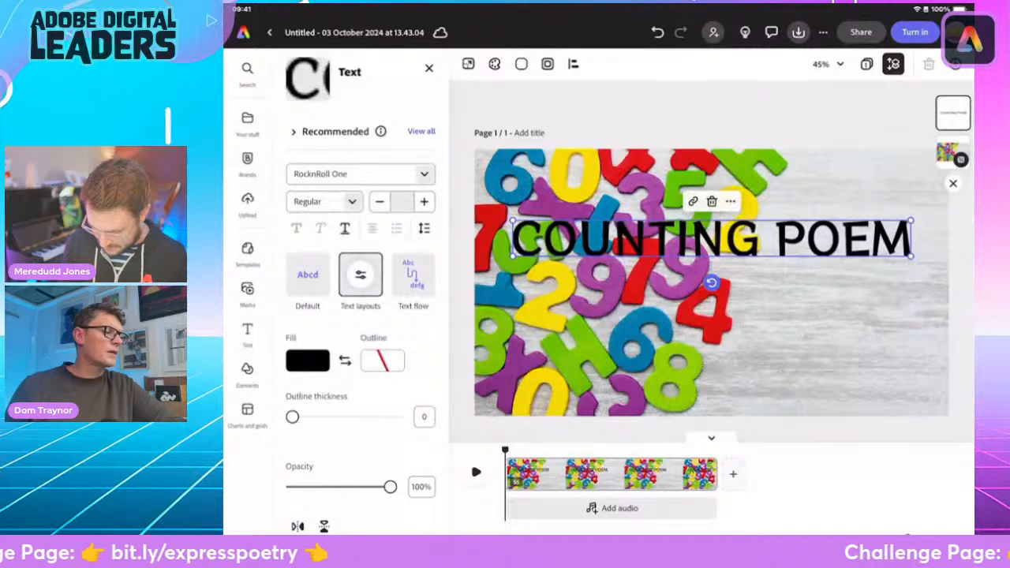
pyautogui.moveTo(513, 256); pyautogui.dragTo(640, 351)
pyautogui.moveTo(640, 221); pyautogui.dragTo(756, 276)
pyautogui.moveTo(833, 316); pyautogui.dragTo(849, 328)
pyautogui.moveTo(772, 289); pyautogui.dragTo(738, 264)
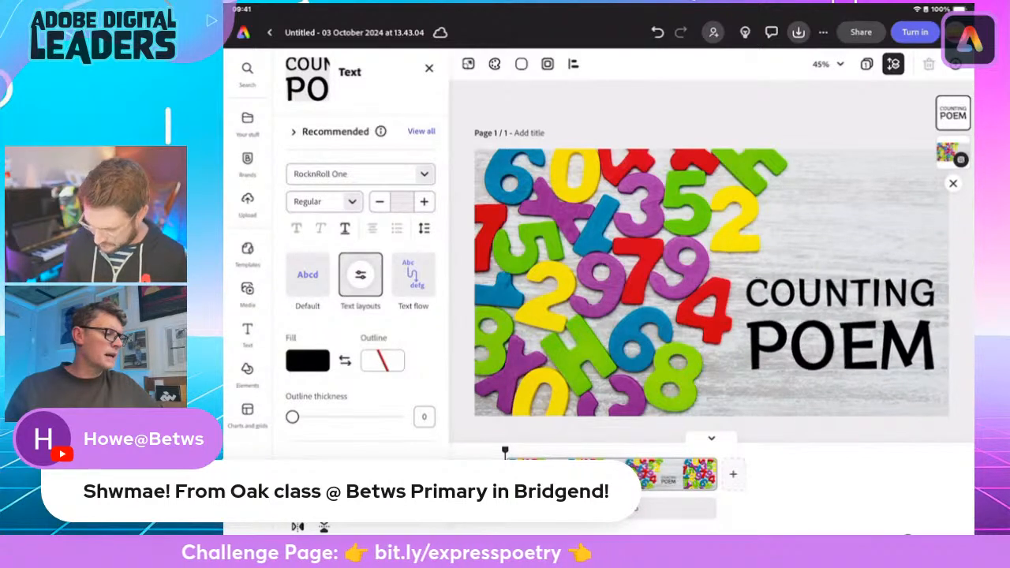
# - Give the title an outline of thickness 100 and fill its letters with red sampled from the background photo
pyautogui.click(841, 331)
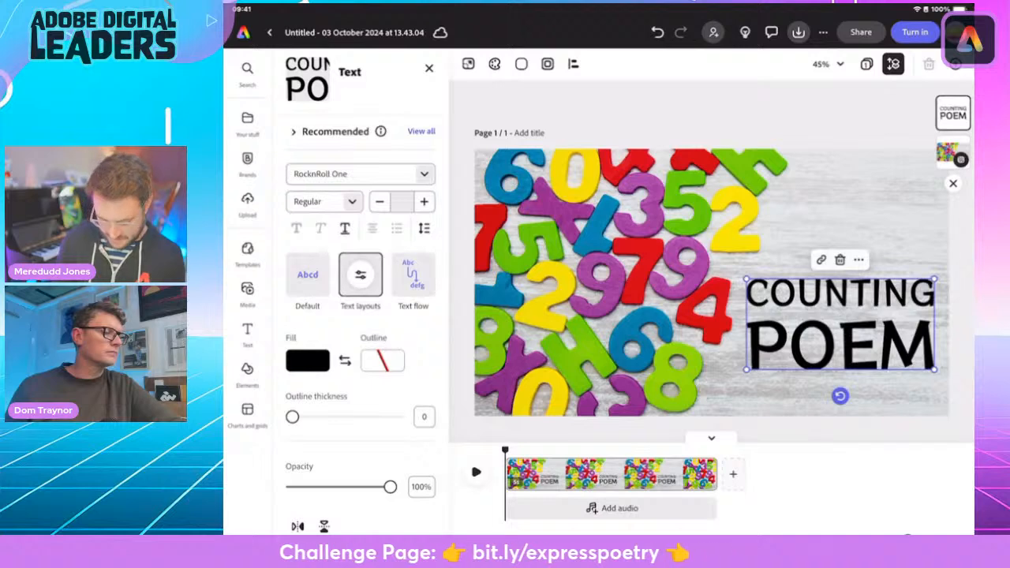
pyautogui.moveTo(292, 416); pyautogui.dragTo(395, 417)
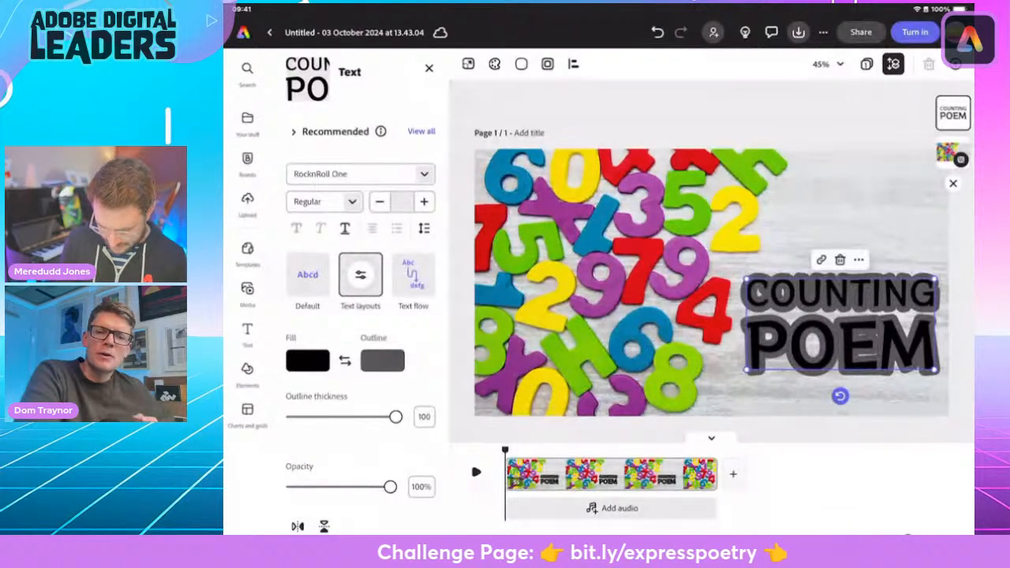
pyautogui.click(308, 360)
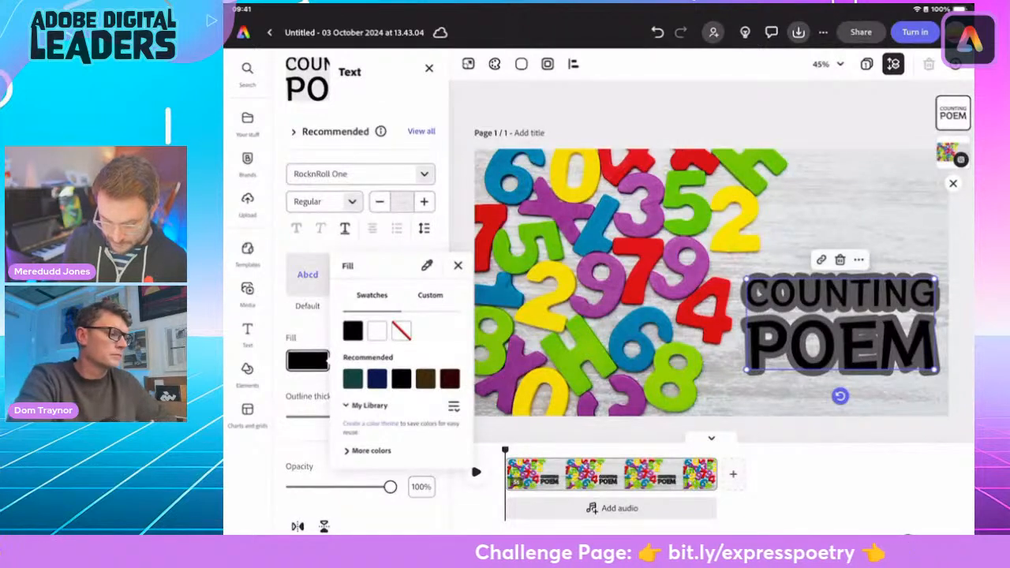
pyautogui.click(711, 266)
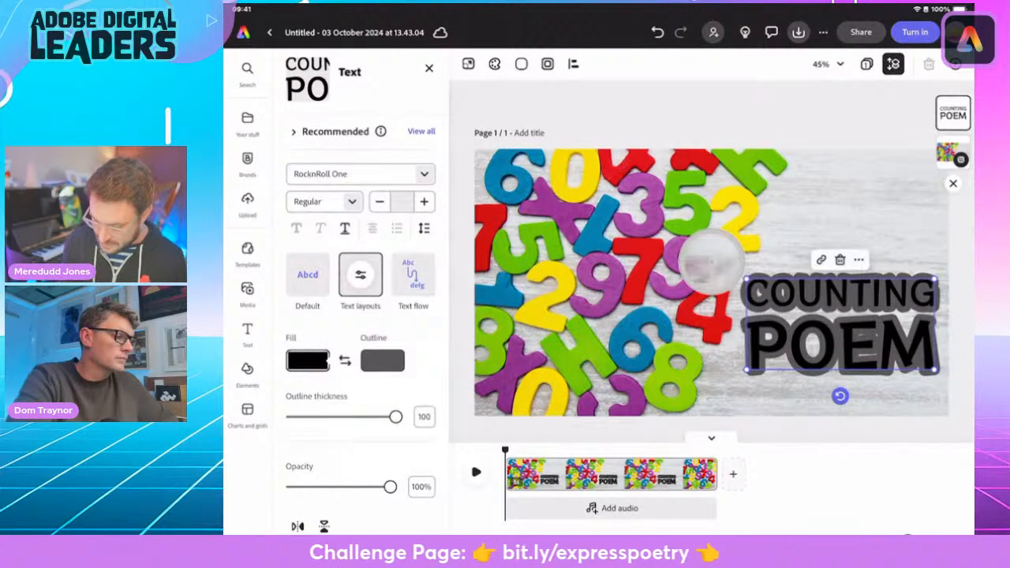
pyautogui.moveTo(711, 261); pyautogui.dragTo(693, 319)
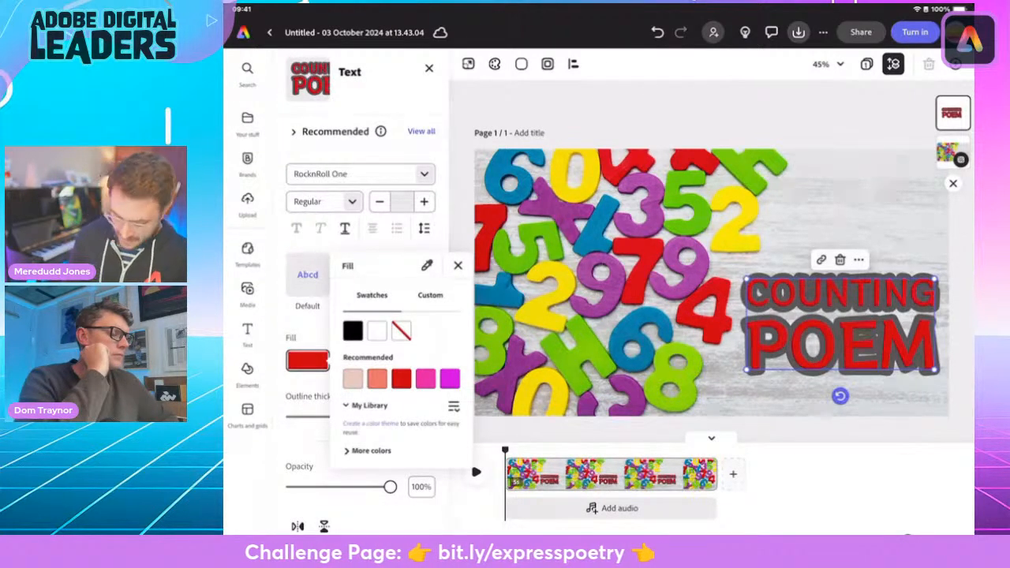
pyautogui.click(458, 266)
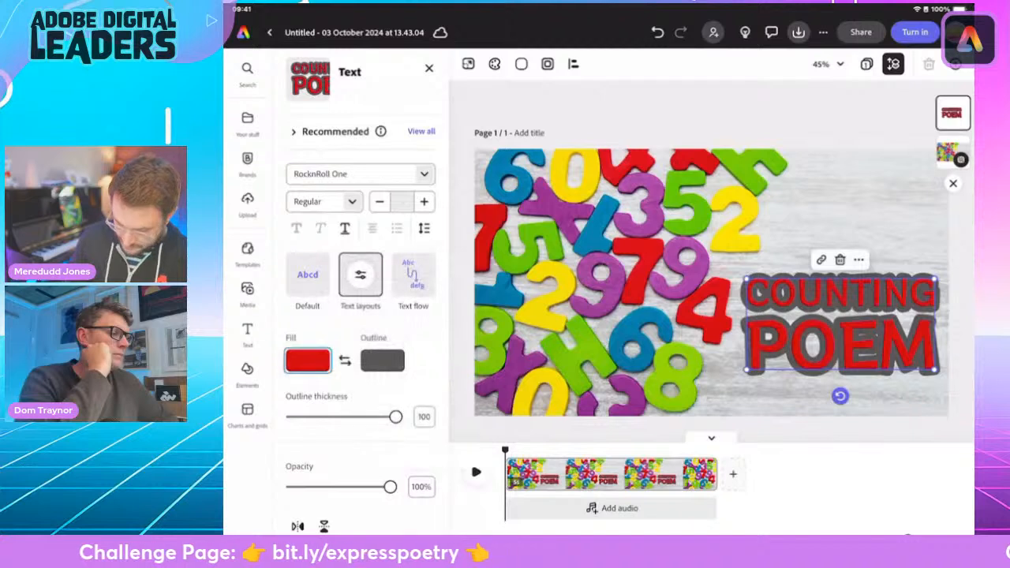
# - Colour the title's outline with yellow sampled from the background photo and tilt the title about 13° clockwise
pyautogui.click(382, 361)
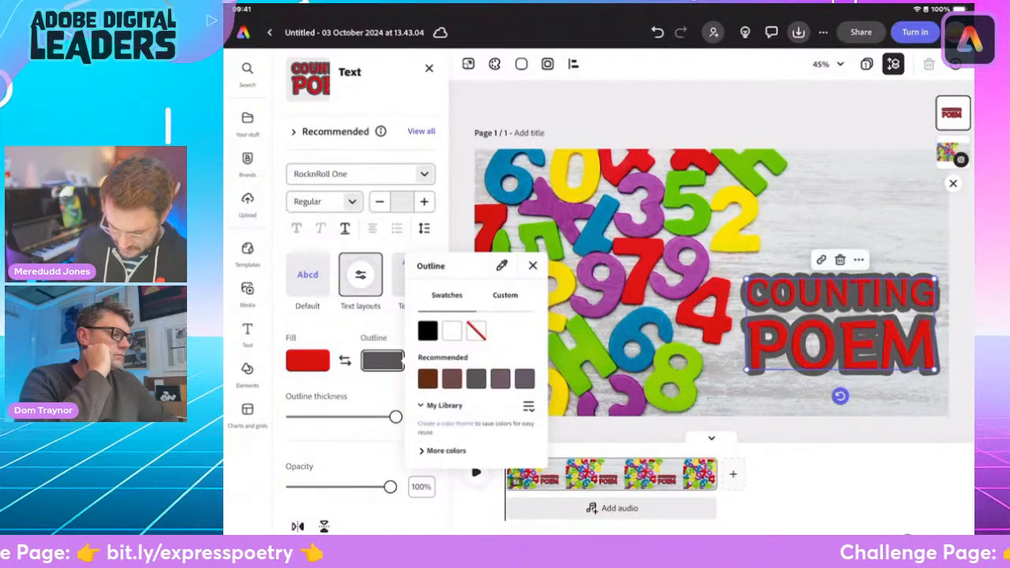
pyautogui.click(501, 265)
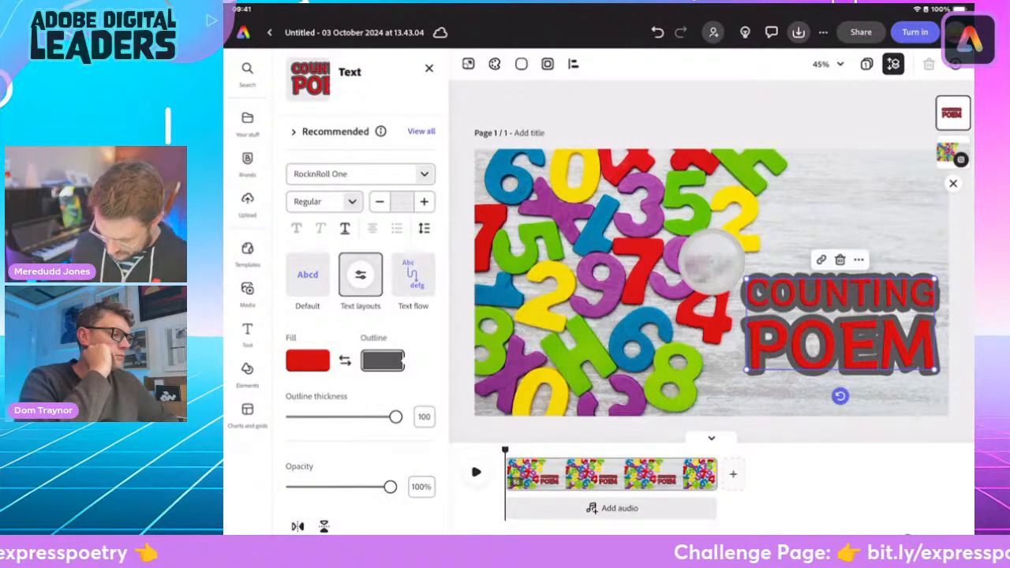
pyautogui.moveTo(730, 371); pyautogui.dragTo(553, 332)
pyautogui.click(596, 276)
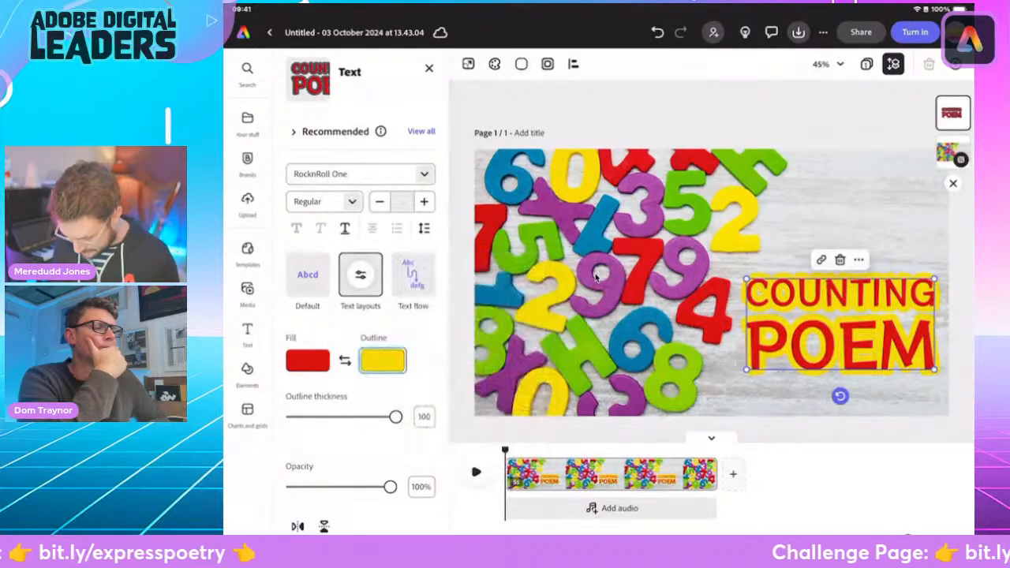
pyautogui.moveTo(840, 395); pyautogui.dragTo(823, 394)
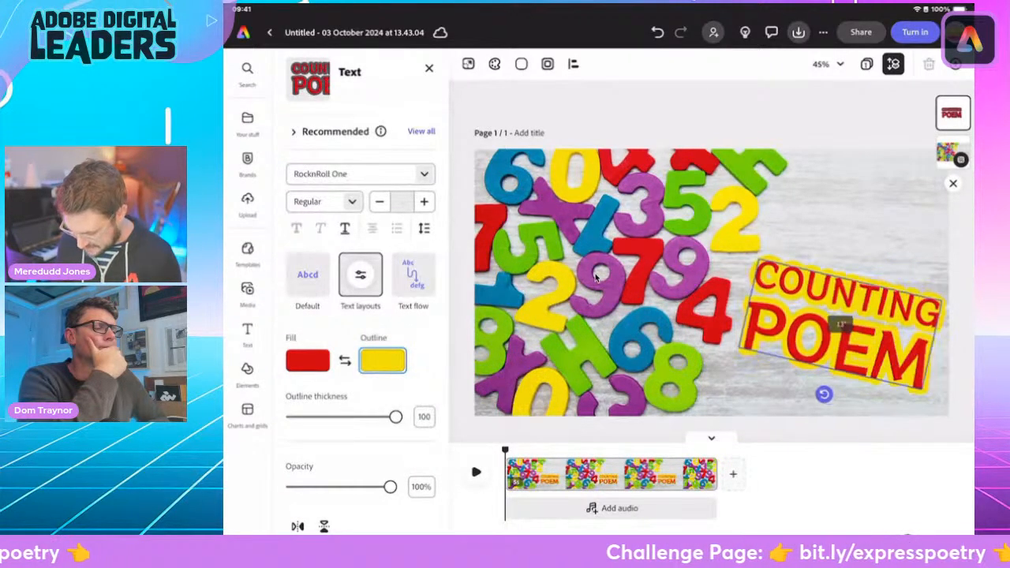
pyautogui.click(596, 277)
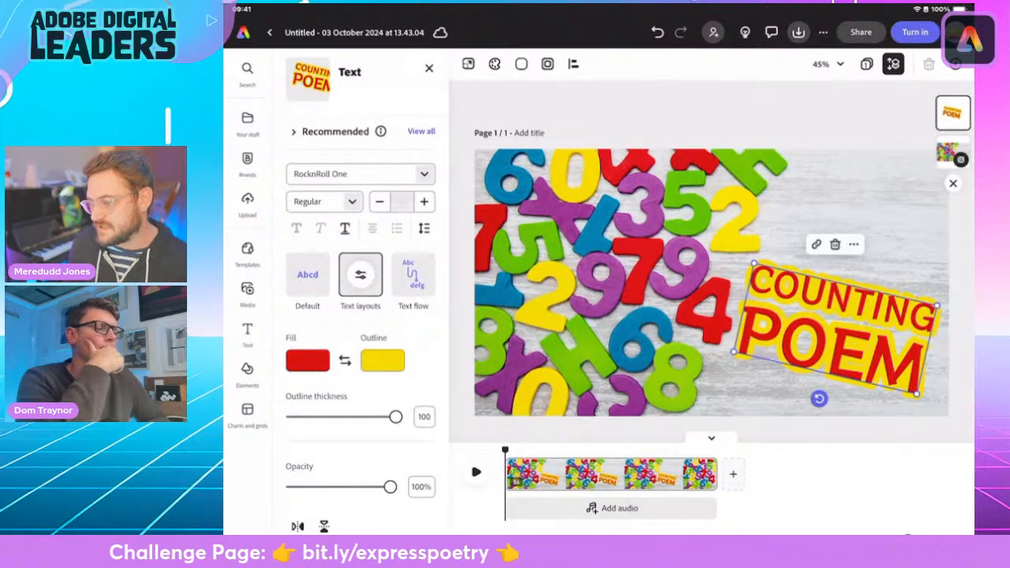
# - Rename the project from its default dated name to "Npd video"
pyautogui.click(355, 32)
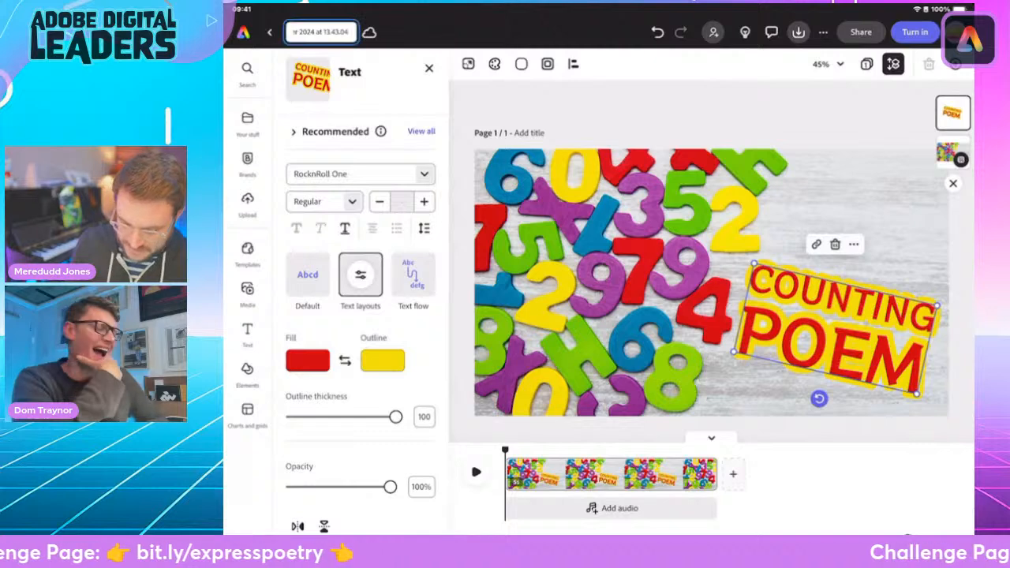
pyautogui.press('BackSpace')
pyautogui.press('BackSpace')
pyautogui.press('BackSpace')
pyautogui.press('BackSpace')
pyautogui.press('BackSpace')
pyautogui.press('BackSpace')
pyautogui.press('BackSpace')
pyautogui.press('BackSpace')
pyautogui.press('BackSpace')
pyautogui.press('BackSpace')
pyautogui.press('BackSpace')
pyautogui.press('BackSpace')
pyautogui.press('BackSpace')
pyautogui.press('BackSpace')
pyautogui.press('BackSpace')
pyautogui.press('BackSpace')
pyautogui.press('BackSpace')
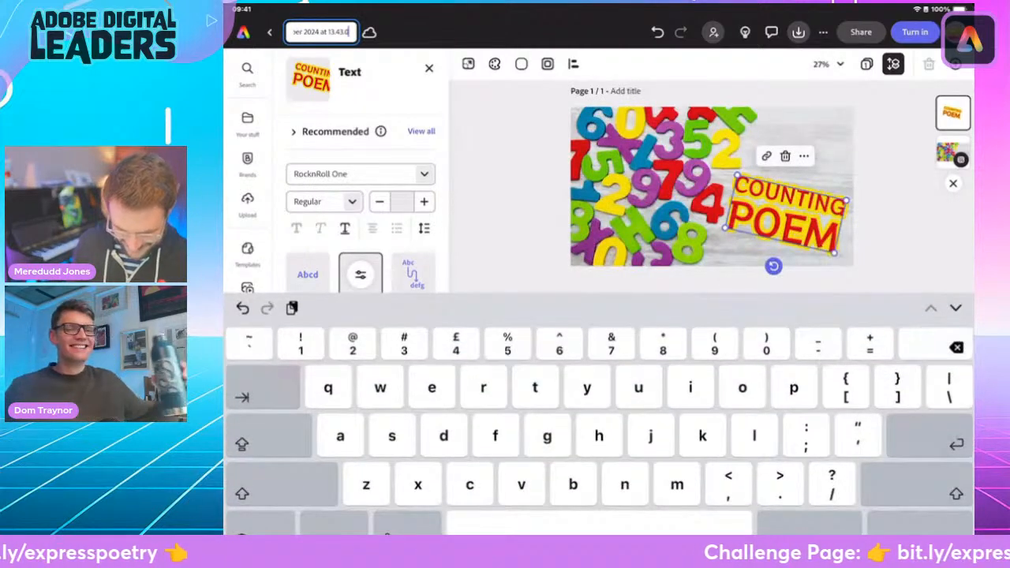
pyautogui.press('BackSpace')
pyautogui.press('BackSpace')
pyautogui.press('BackSpace')
pyautogui.press('BackSpace')
pyautogui.press('BackSpace')
pyautogui.press('BackSpace')
pyautogui.press('BackSpace')
pyautogui.press('BackSpace')
pyautogui.press('BackSpace')
pyautogui.press('BackSpace')
pyautogui.press('BackSpace')
pyautogui.press('BackSpace')
pyautogui.press('BackSpace')
pyautogui.press('BackSpace')
pyautogui.press('BackSpace')
pyautogui.press('BackSpace')
pyautogui.press('BackSpace')
pyautogui.press('BackSpace')
pyautogui.press('BackSpace')
pyautogui.press('BackSpace')
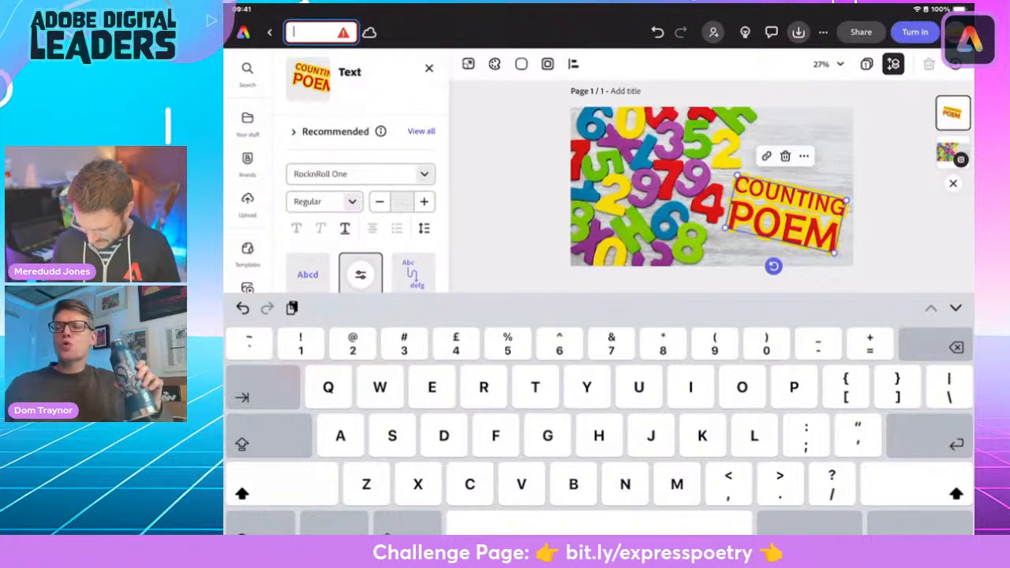
pyautogui.write('Np')
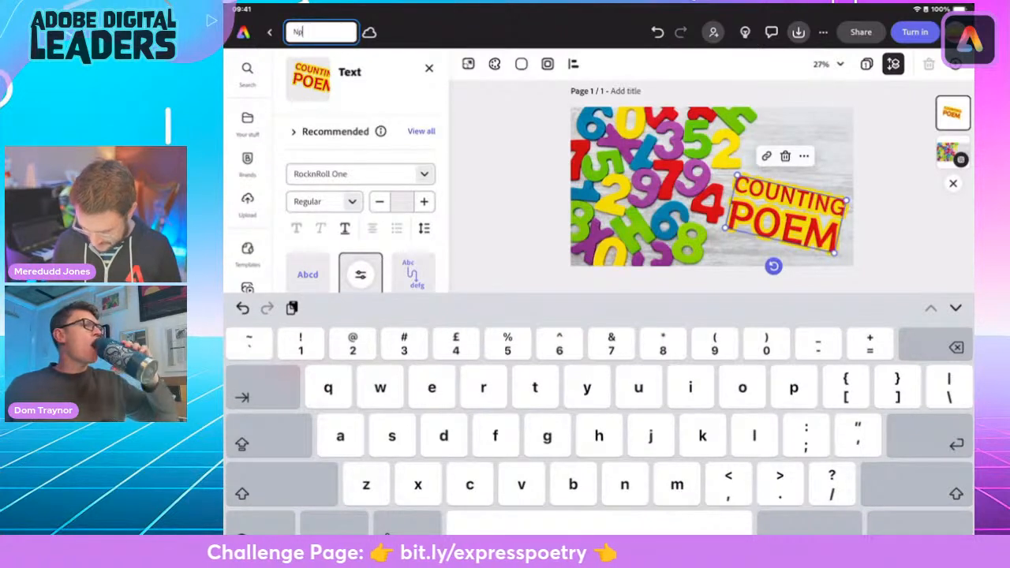
pyautogui.write('d video')
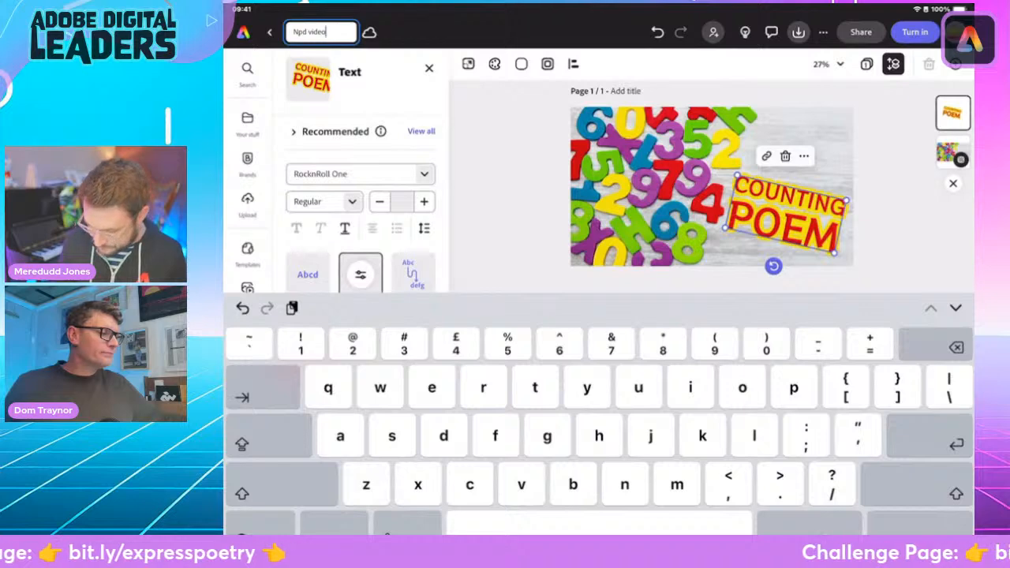
pyautogui.press('Return')
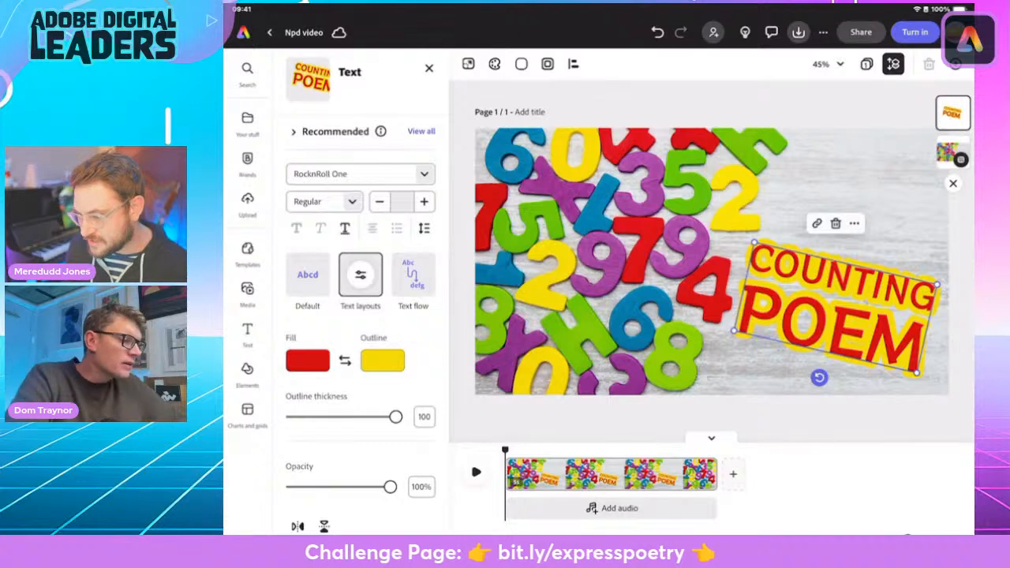
# - Apply the Classic shadow to the tilted Counting Poem title and deselect it
pyautogui.scroll(-5, 363, 316)
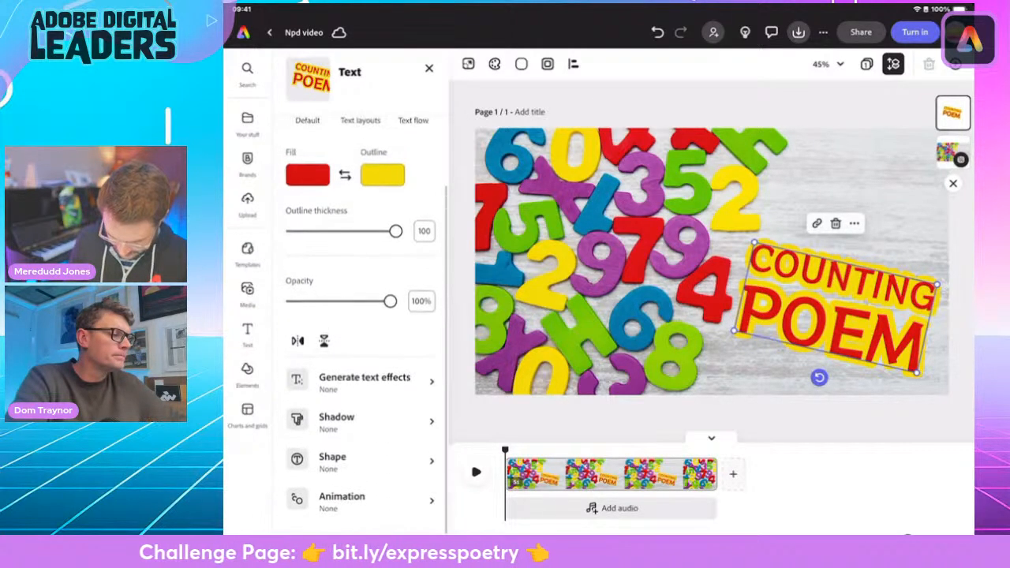
pyautogui.click(347, 419)
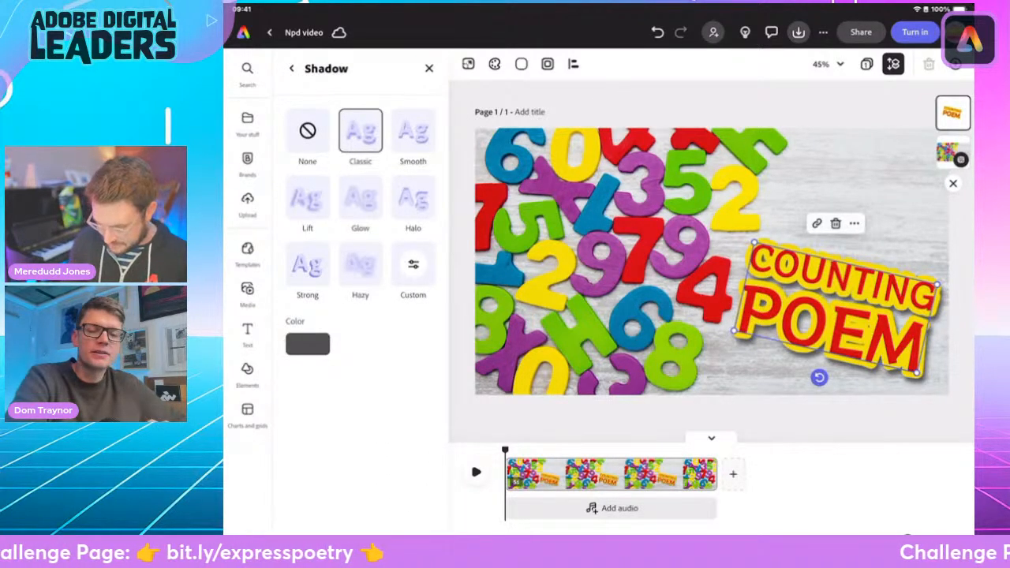
pyautogui.click(789, 419)
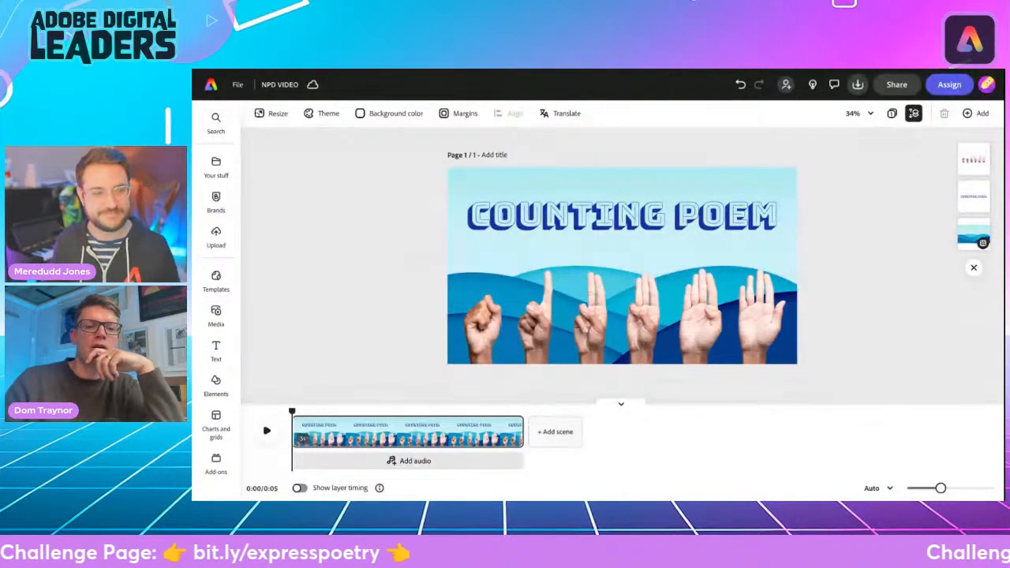
# - In the desktop project, give the Counting Poem title a Typewriter entrance animation and lengthen its duration to about 4.5 seconds
pyautogui.click(536, 227)
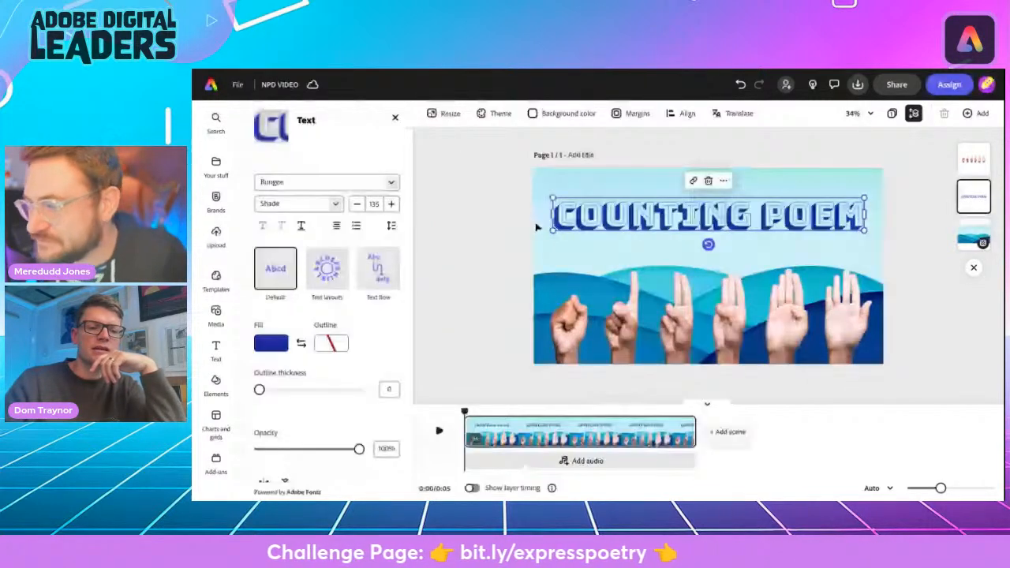
pyautogui.scroll(-3, 316, 355)
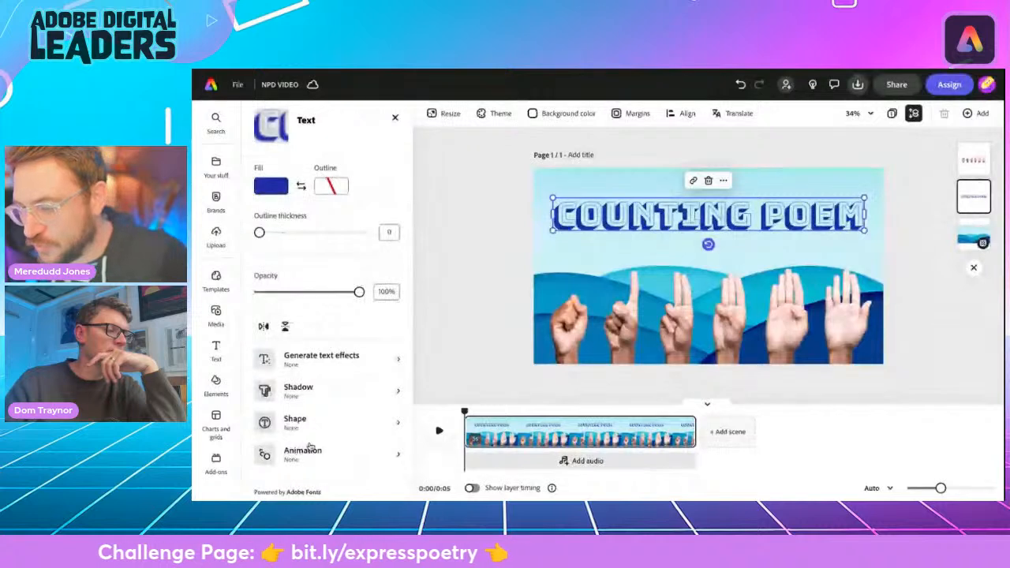
pyautogui.click(310, 457)
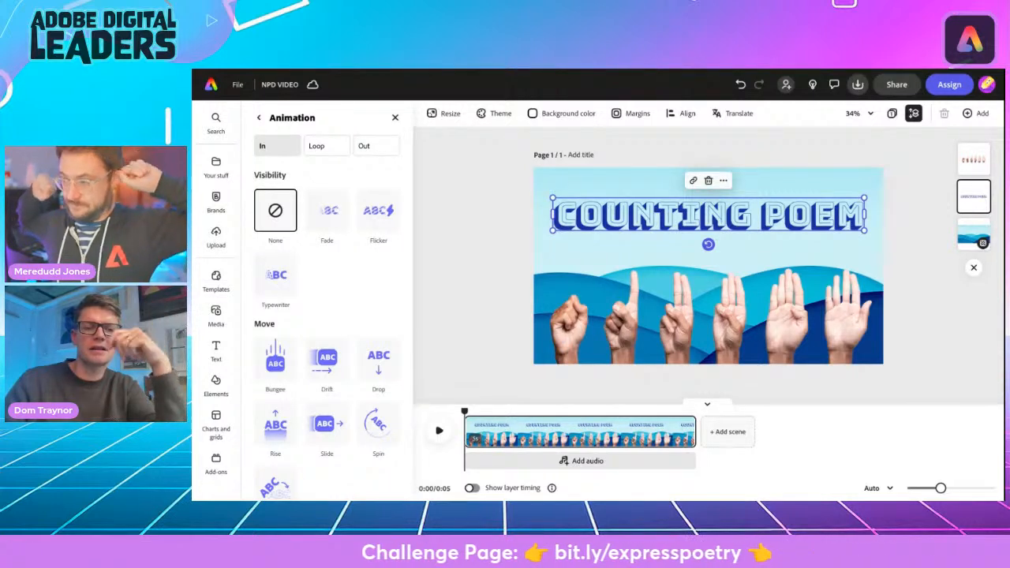
pyautogui.click(276, 282)
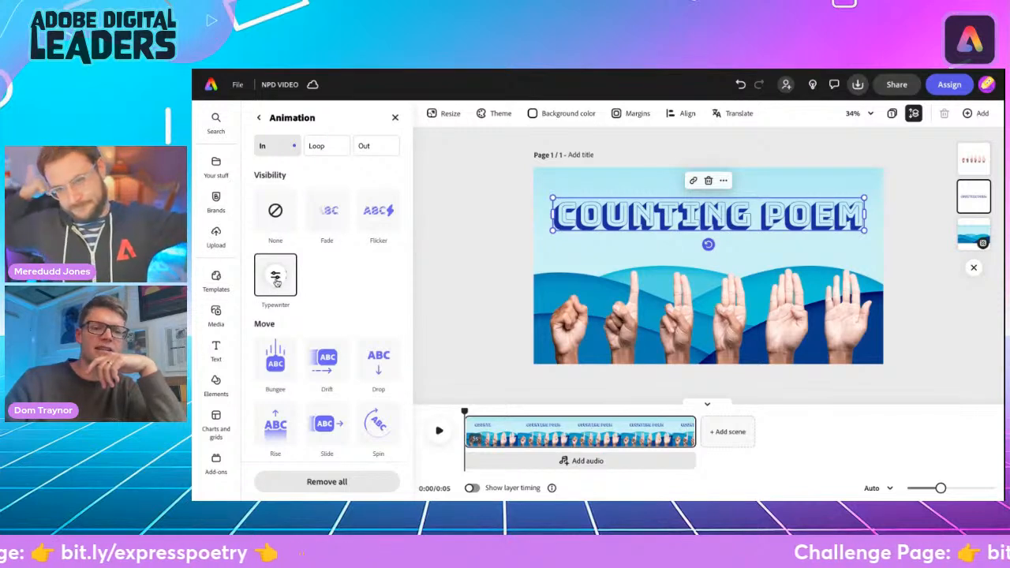
pyautogui.click(276, 281)
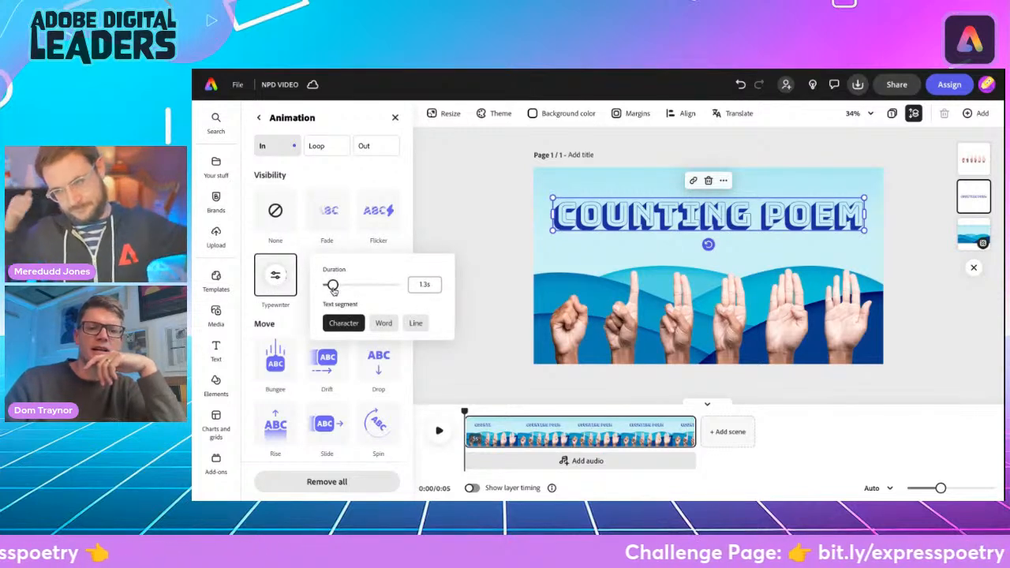
pyautogui.moveTo(332, 285)
pyautogui.mouseDown()
pyautogui.moveTo(363, 286)
pyautogui.moveTo(348, 285)
pyautogui.mouseUp()
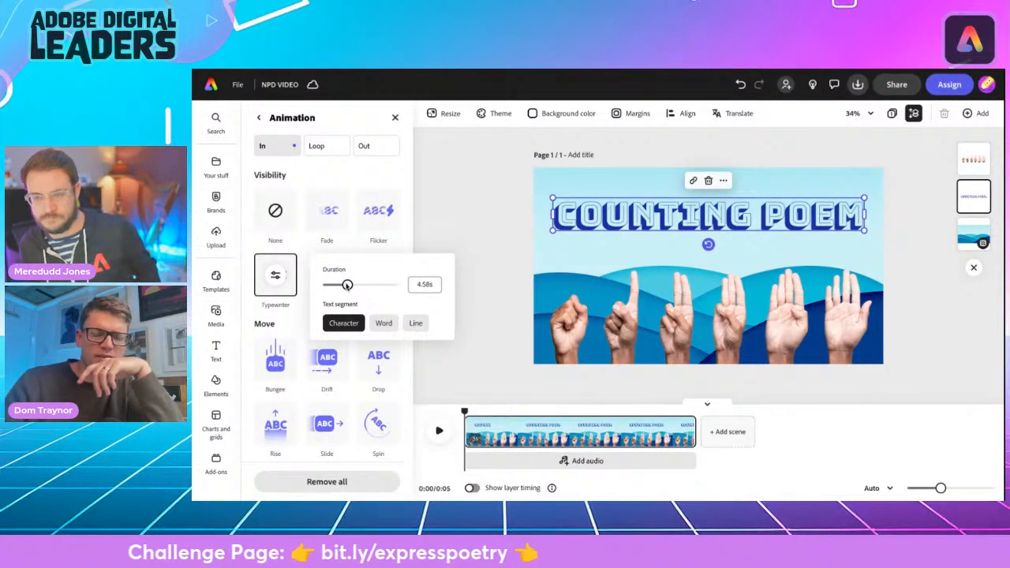
pyautogui.moveTo(347, 285); pyautogui.dragTo(345, 285)
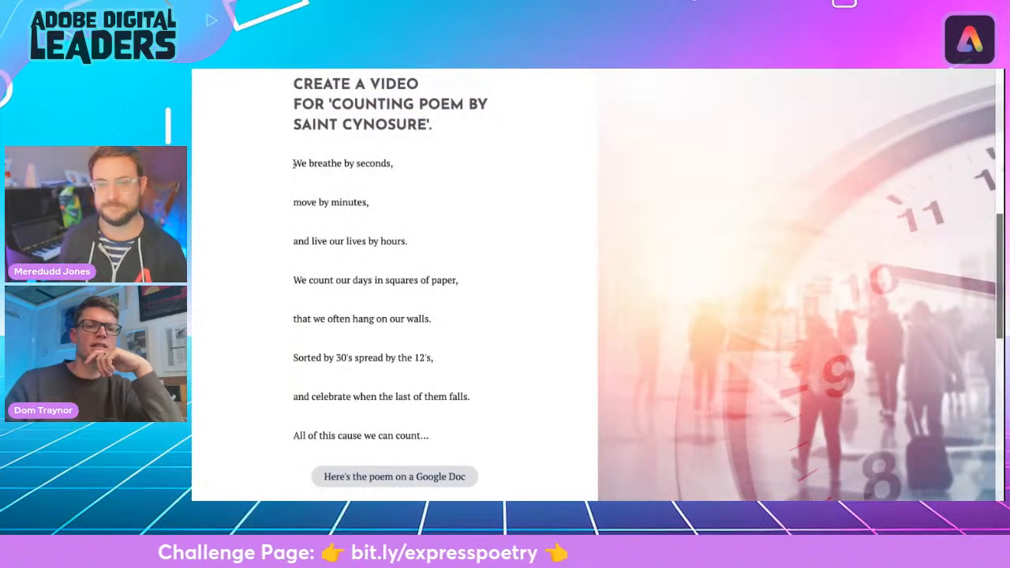
# - Highlight the poem line "We breathe by seconds," on the challenge page, and return to Adobe Express to add a blank second scene
pyautogui.moveTo(294, 163); pyautogui.dragTo(395, 167)
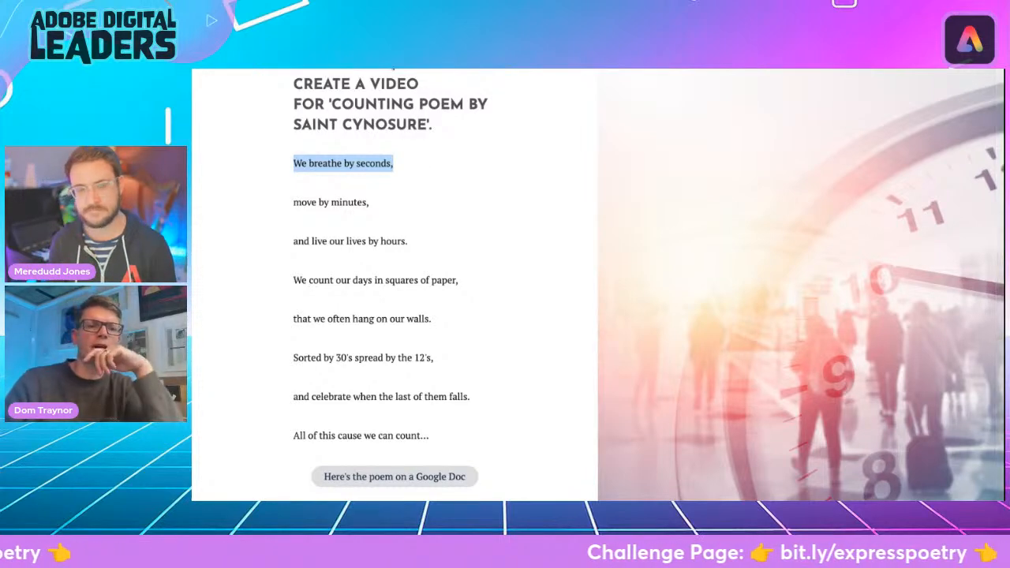
pyautogui.hotkey('ctrl', 'Tab')
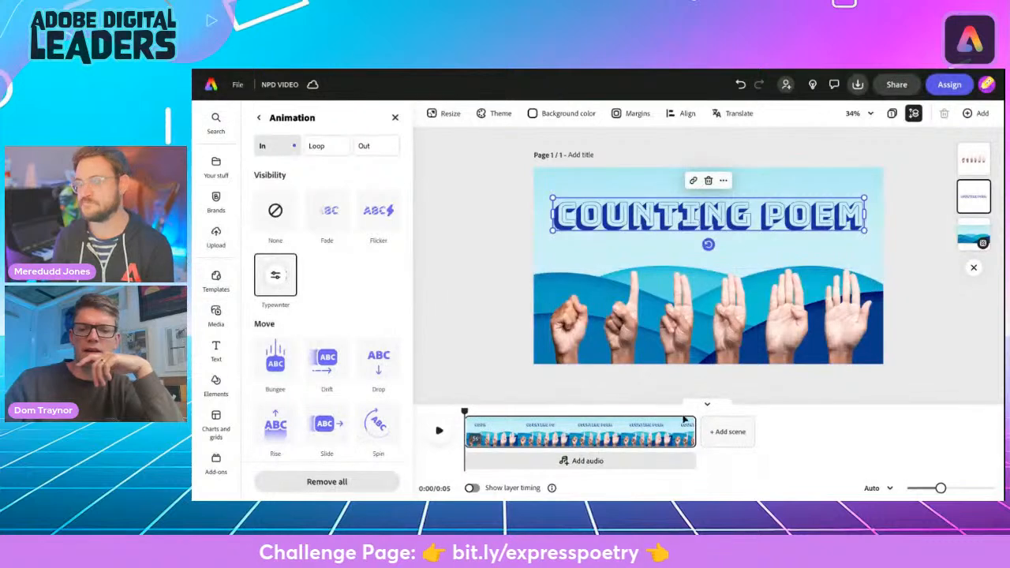
pyautogui.click(720, 434)
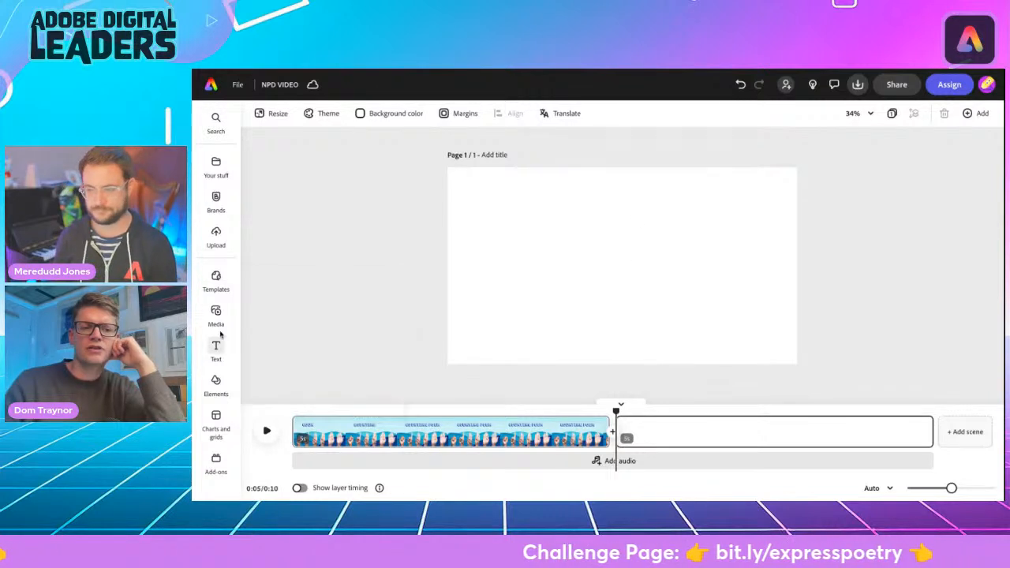
# - Search the media photos for "breathe"
pyautogui.moveTo(216, 316)
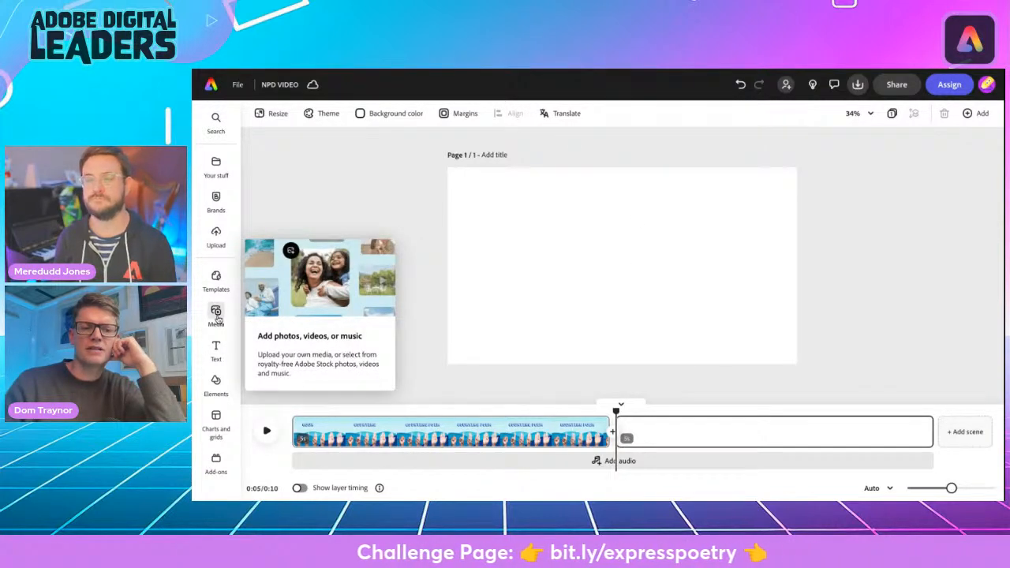
pyautogui.click(216, 316)
pyautogui.click(300, 216)
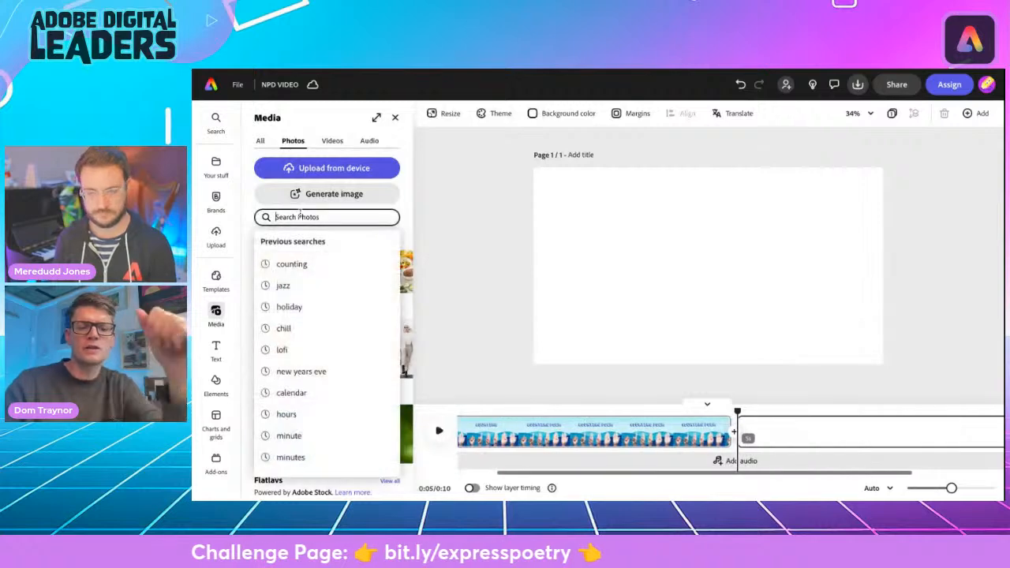
pyautogui.write('breath')
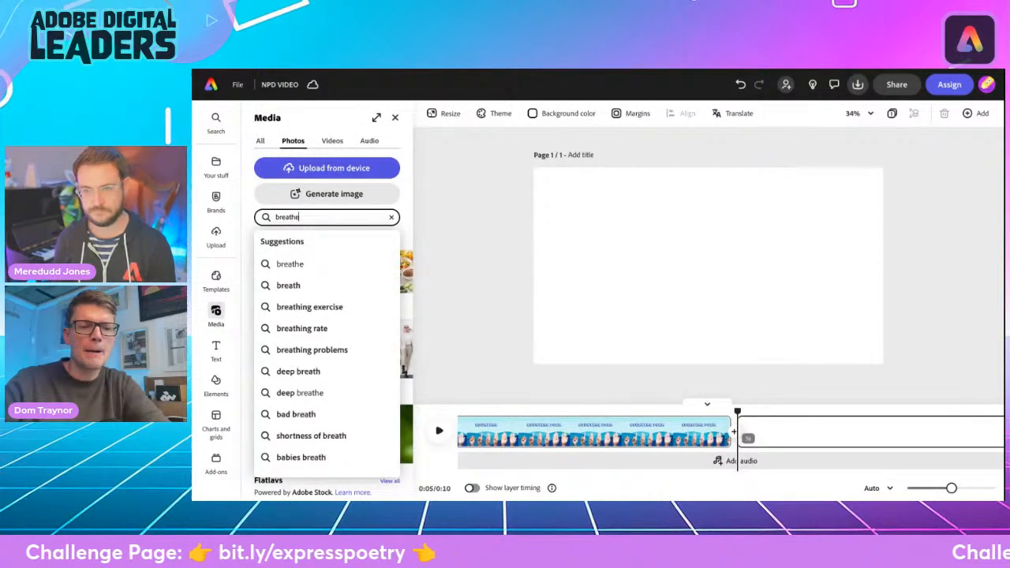
pyautogui.write('e')
pyautogui.press('Return')
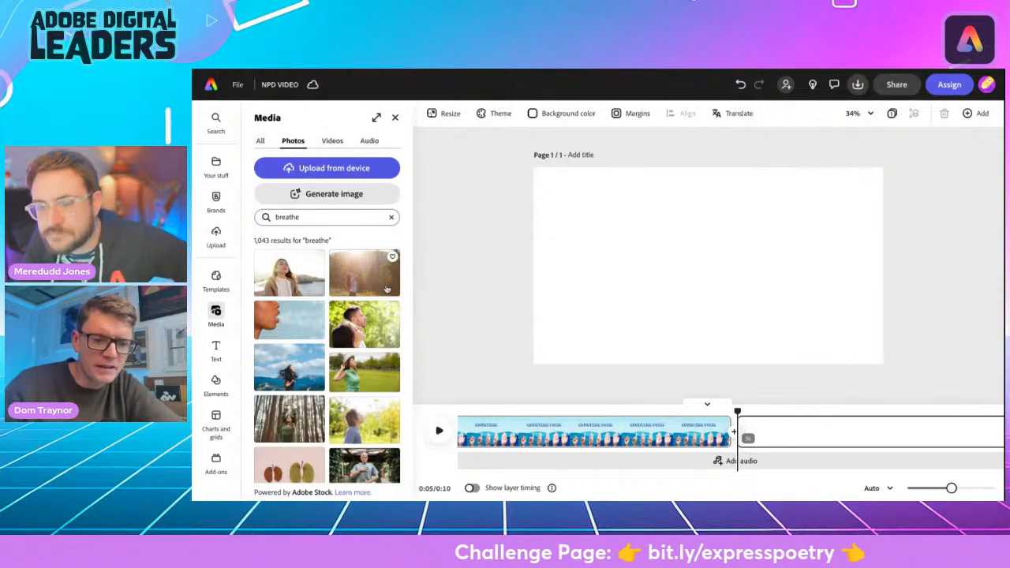
# - Browse the breathe photos, add the close-up of a mouth exhaling drawn leaves to the blank scene, and scale it down slightly
pyautogui.scroll(-3, 311, 425)
pyautogui.scroll(-5, 310, 425)
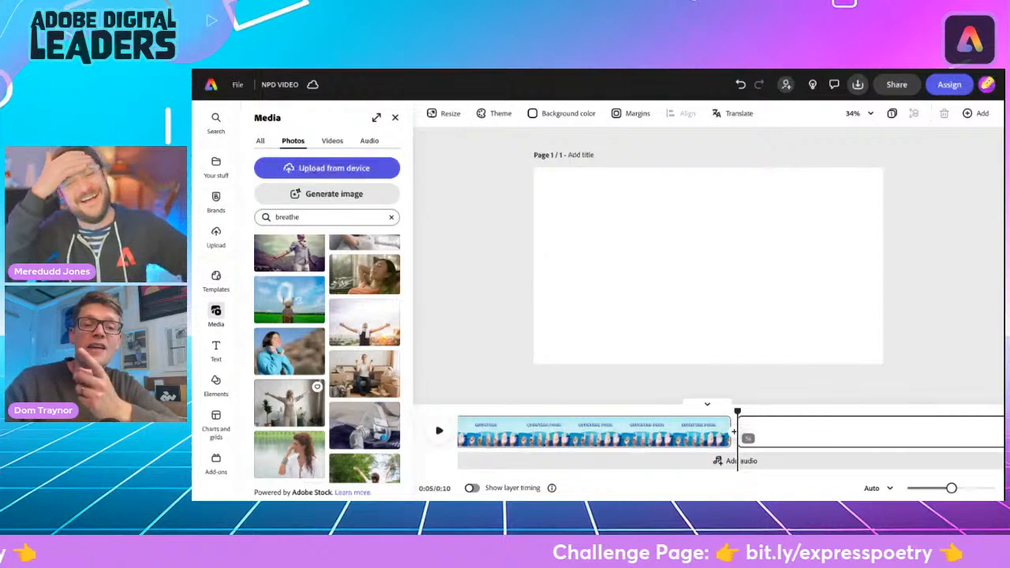
pyautogui.scroll(-1, 311, 419)
pyautogui.scroll(-10, 327, 359)
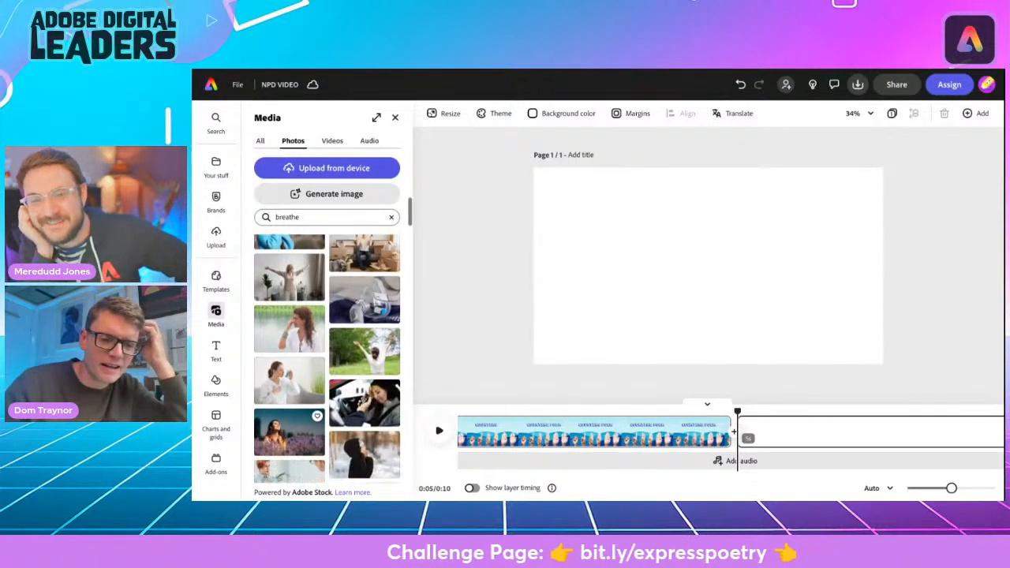
pyautogui.scroll(-10, 327, 359)
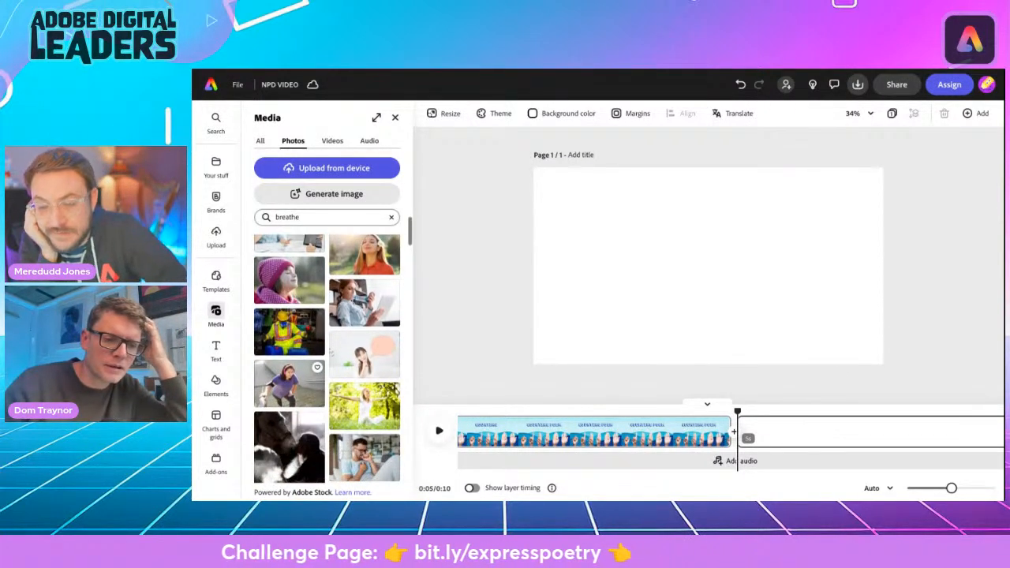
pyautogui.scroll(-1, 292, 426)
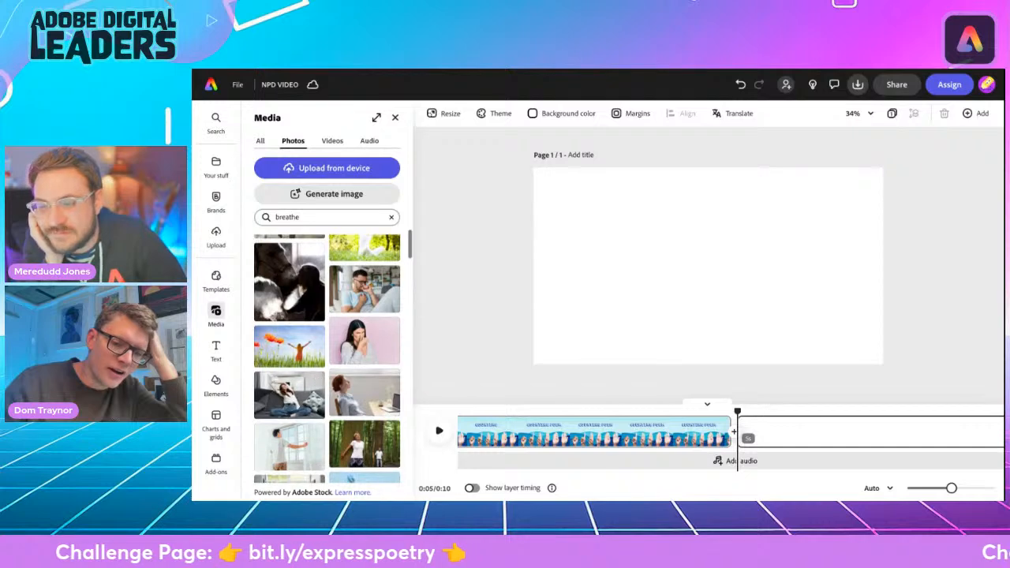
pyautogui.scroll(10, 292, 426)
pyautogui.scroll(5, 327, 359)
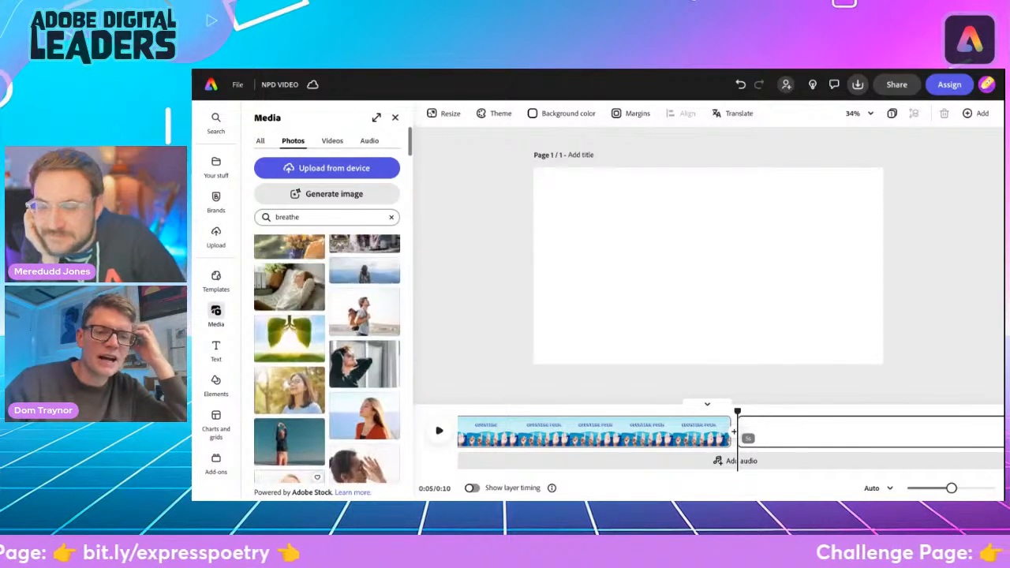
pyautogui.click(311, 311)
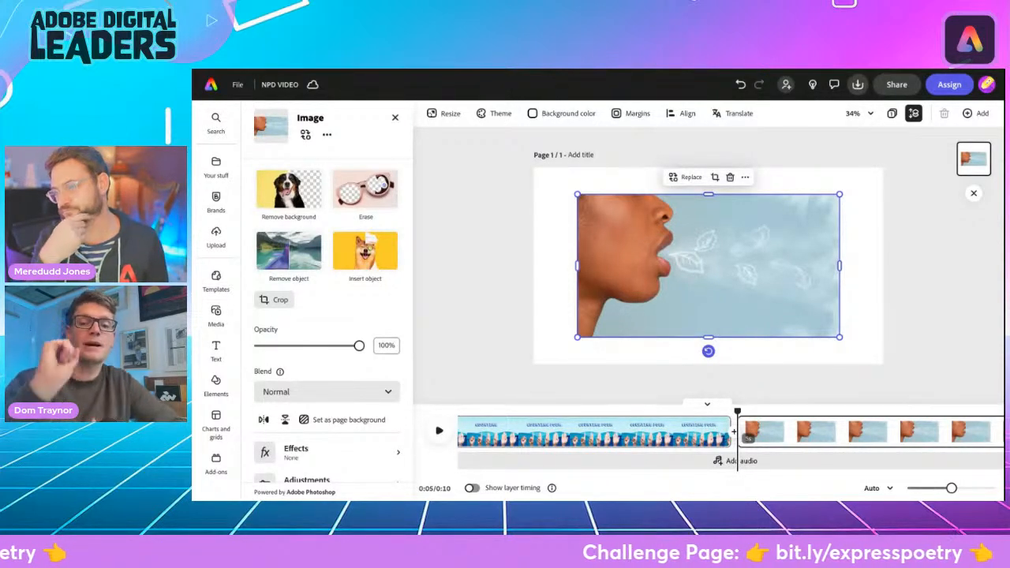
pyautogui.moveTo(578, 335); pyautogui.dragTo(594, 322)
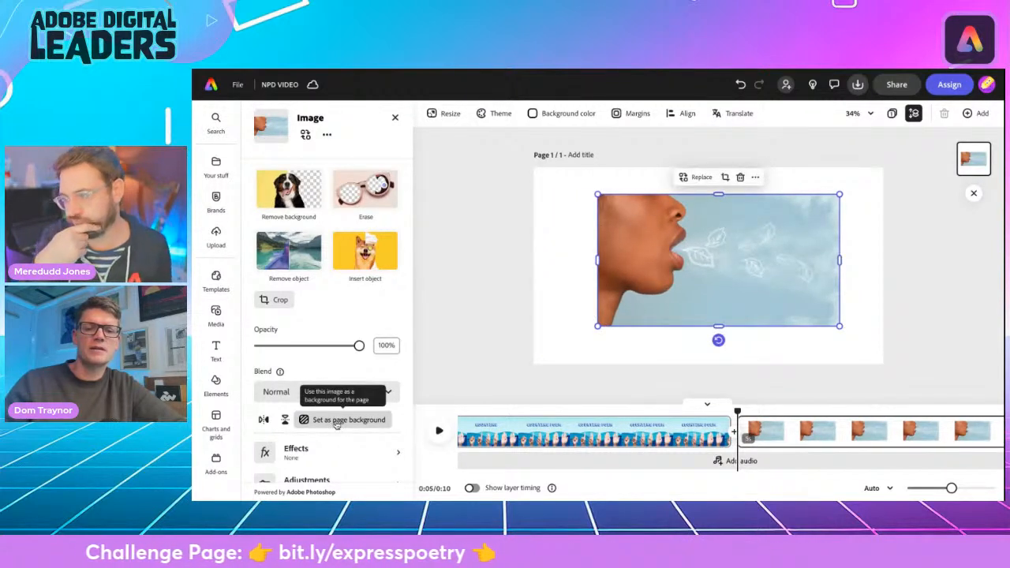
# - Set the exhaling mouth photo as the page background and add the text "We breathe by seconds," at size 95 beside the mouth
pyautogui.click(337, 420)
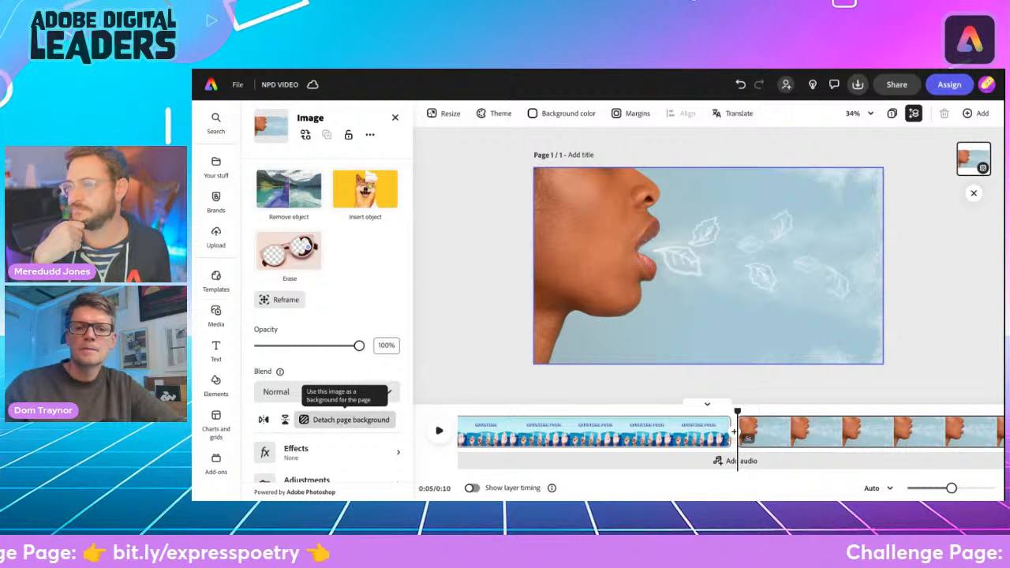
pyautogui.click(217, 347)
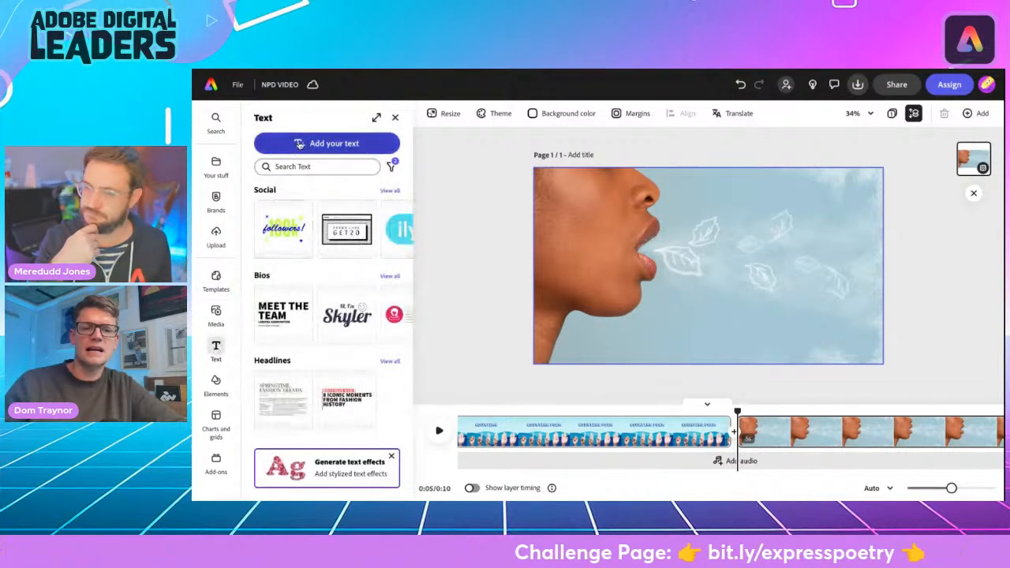
pyautogui.click(334, 143)
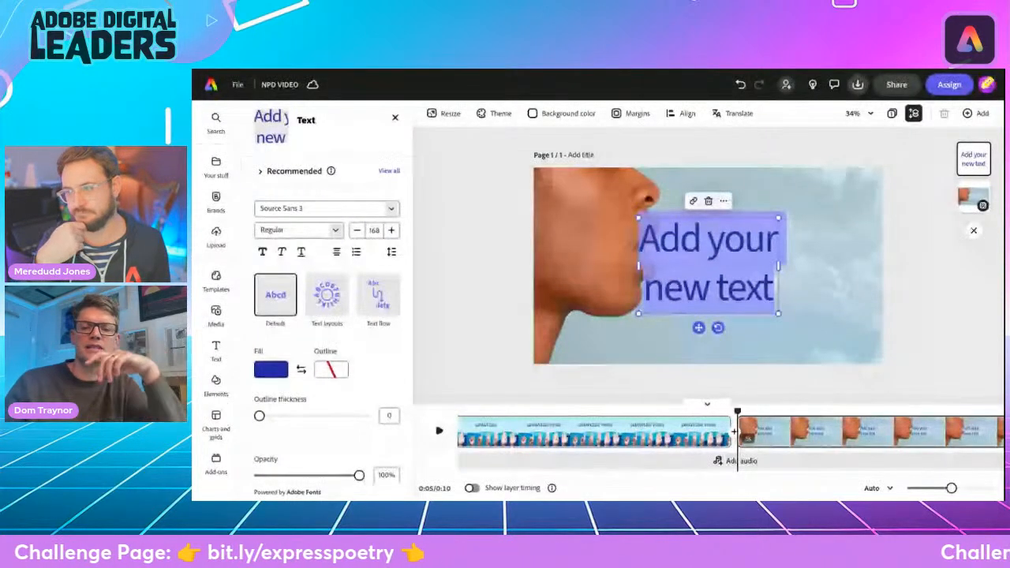
pyautogui.write('We breathe by seconds,')
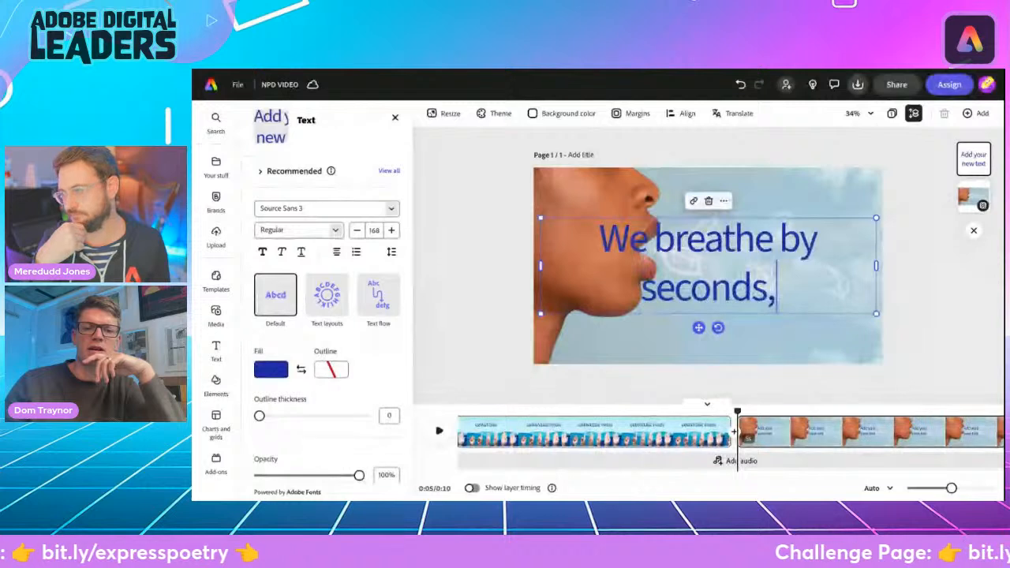
pyautogui.moveTo(540, 218); pyautogui.dragTo(643, 285)
pyautogui.moveTo(745, 296); pyautogui.dragTo(757, 279)
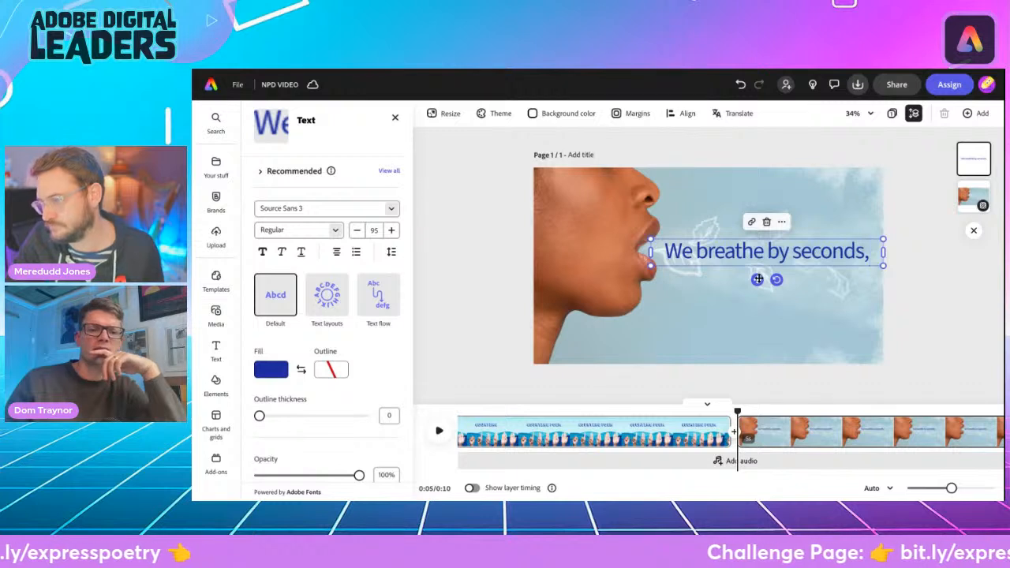
# - Apply the recommended Mamelon S Hi Regular font to the poem line and scale it to size 79 so it fits on one line
pyautogui.click(387, 171)
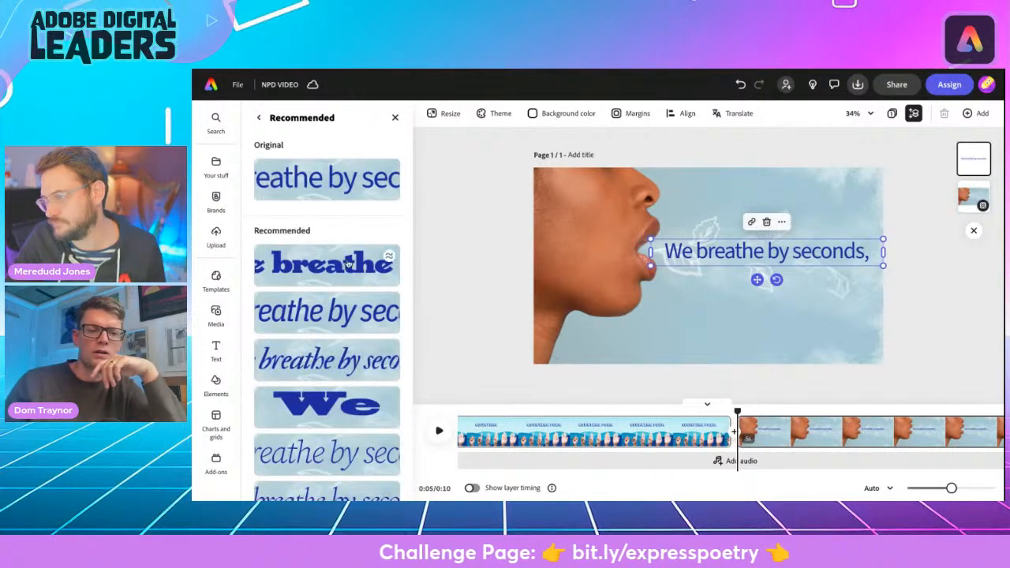
pyautogui.scroll(-6, 300, 355)
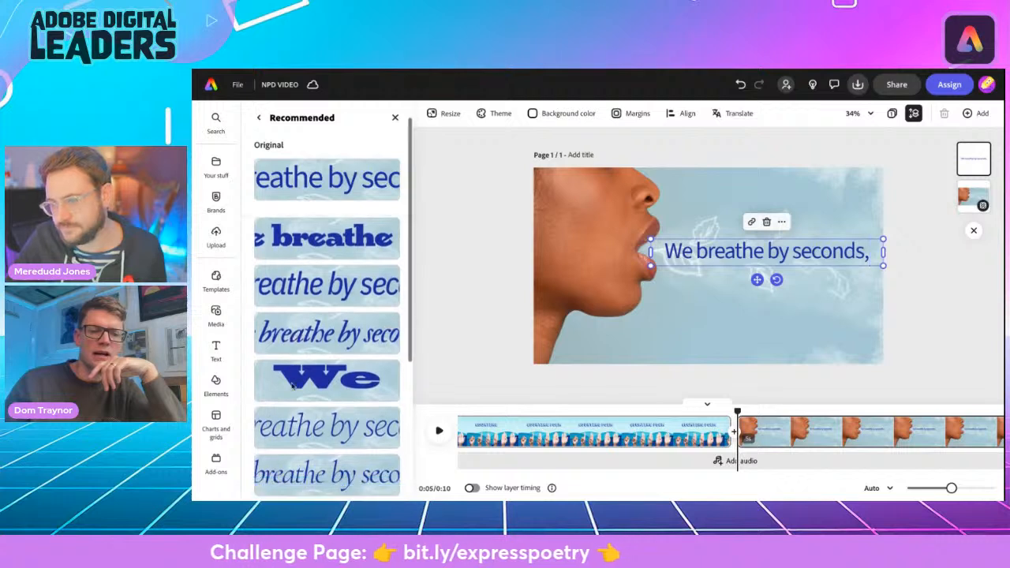
pyautogui.scroll(-2, 292, 386)
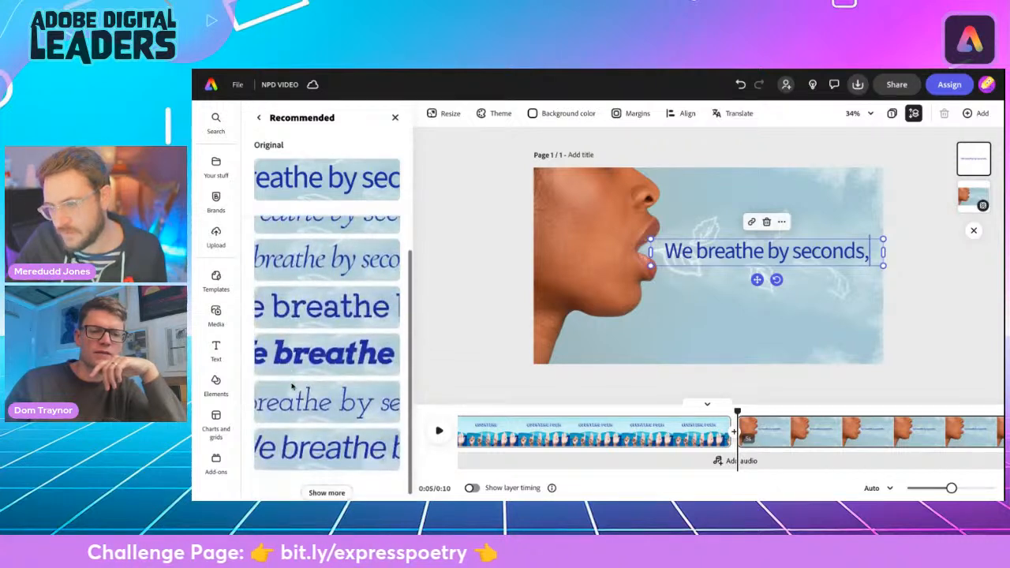
pyautogui.click(303, 316)
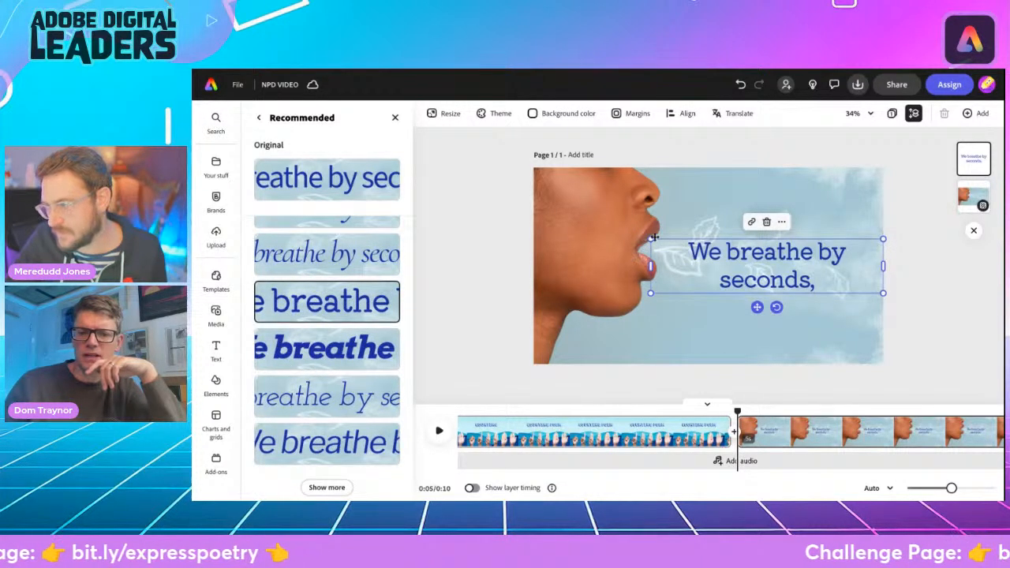
pyautogui.moveTo(650, 266)
pyautogui.mouseDown()
pyautogui.moveTo(601, 253)
pyautogui.moveTo(652, 249)
pyautogui.mouseUp()
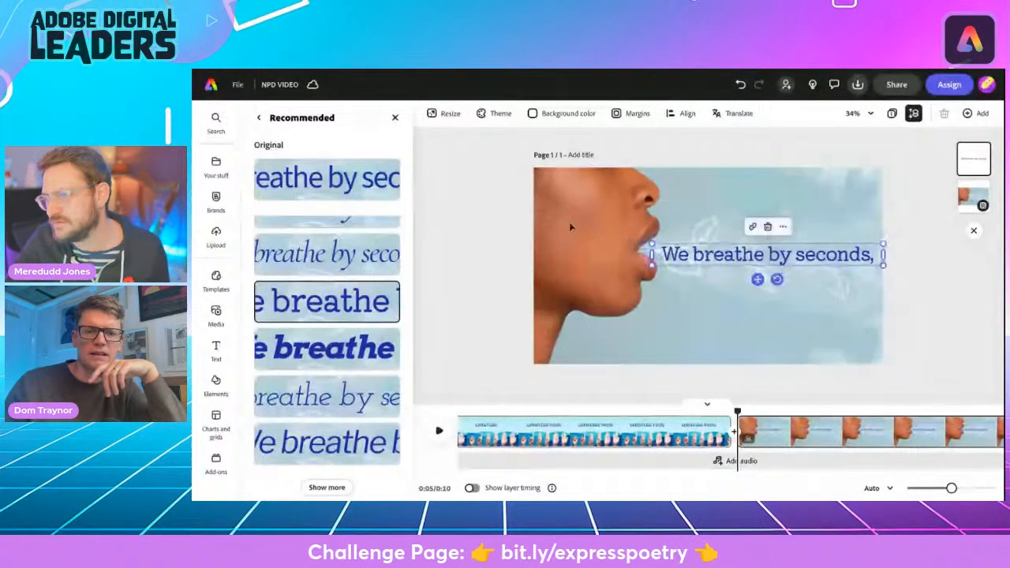
pyautogui.click(258, 118)
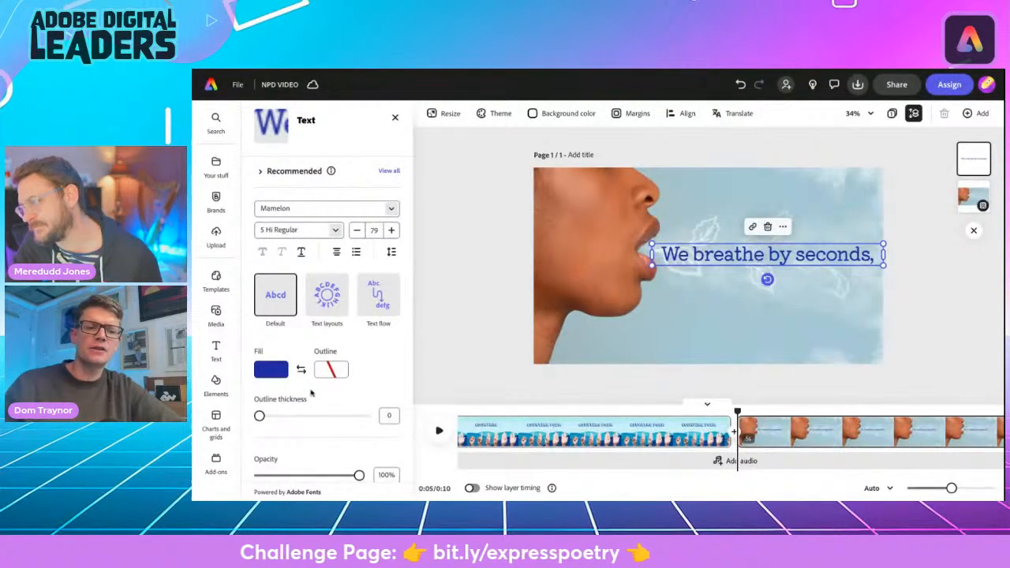
# - Give the "We breathe by seconds," text a Fade entrance animation and play the scene to preview it
pyautogui.scroll(-5, 312, 395)
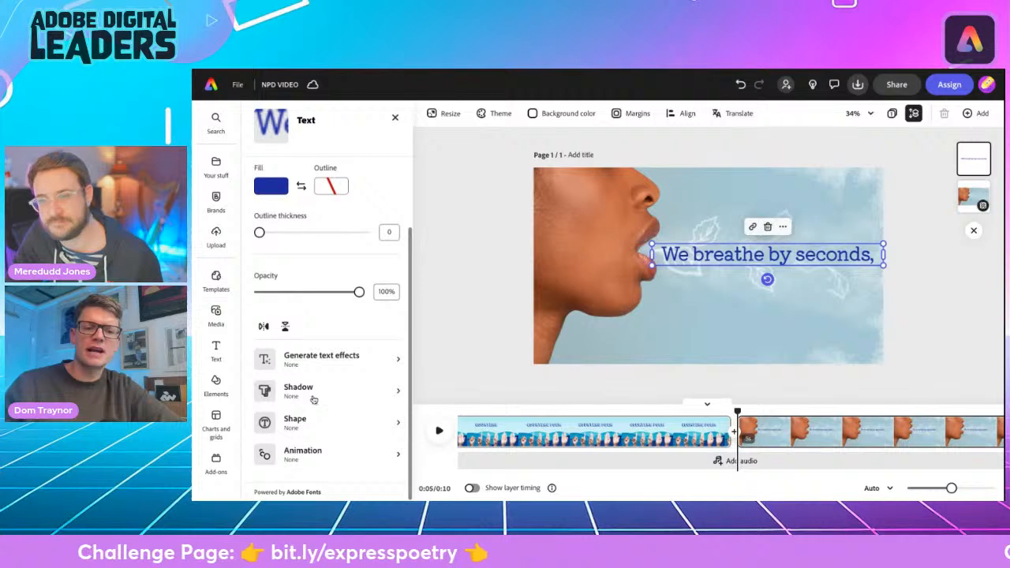
pyautogui.click(301, 456)
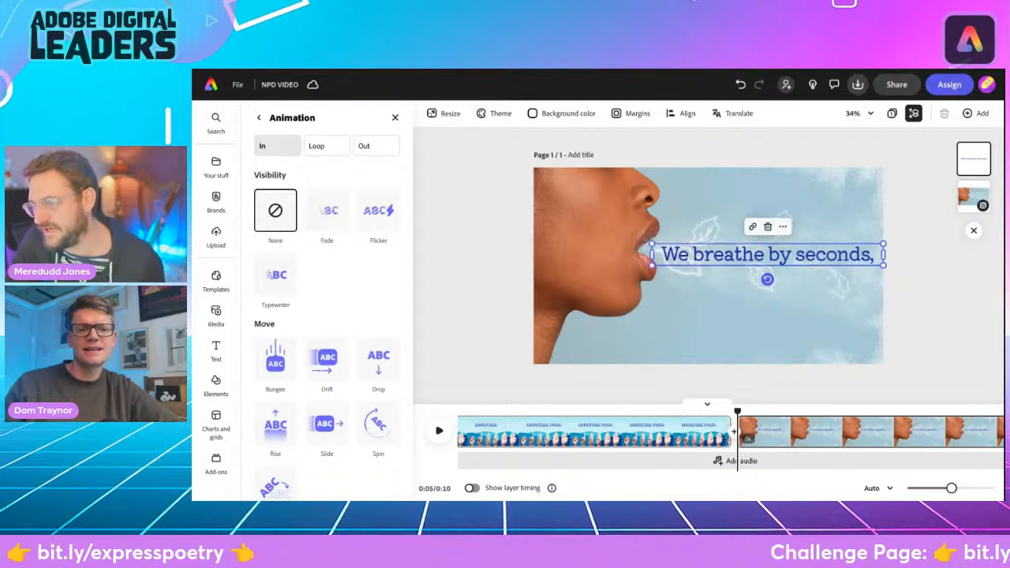
pyautogui.click(327, 210)
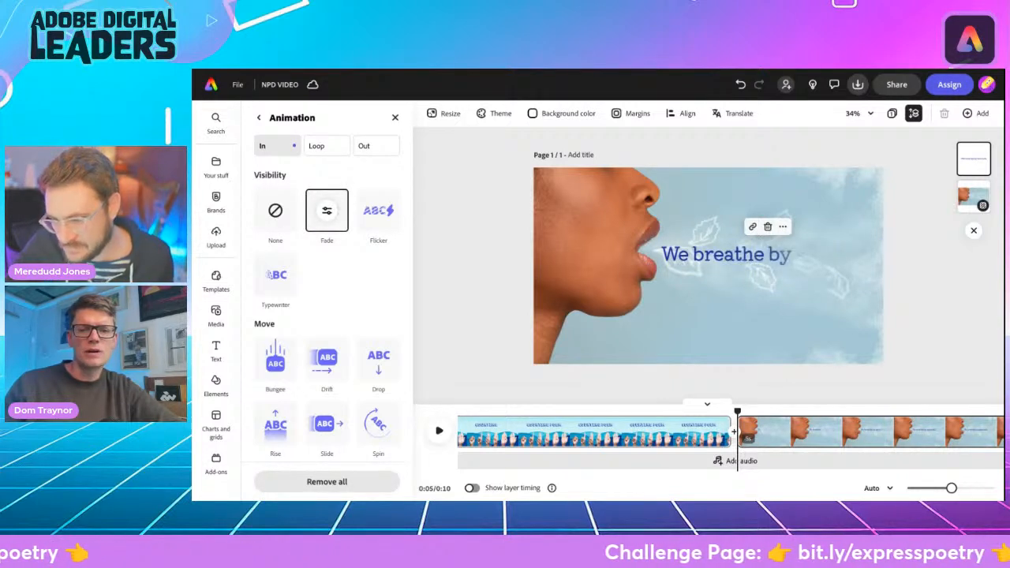
pyautogui.click(327, 210)
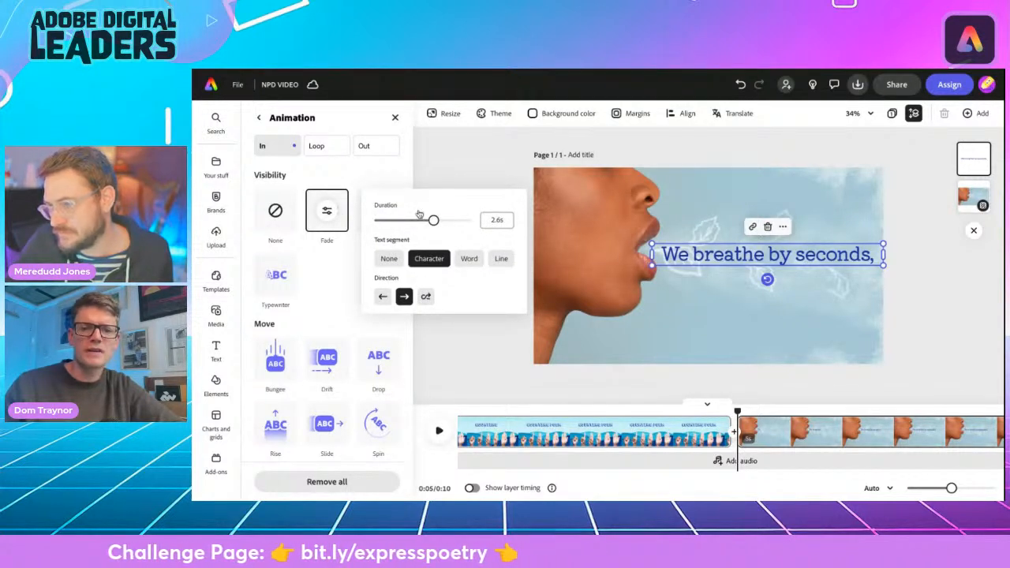
pyautogui.click(442, 170)
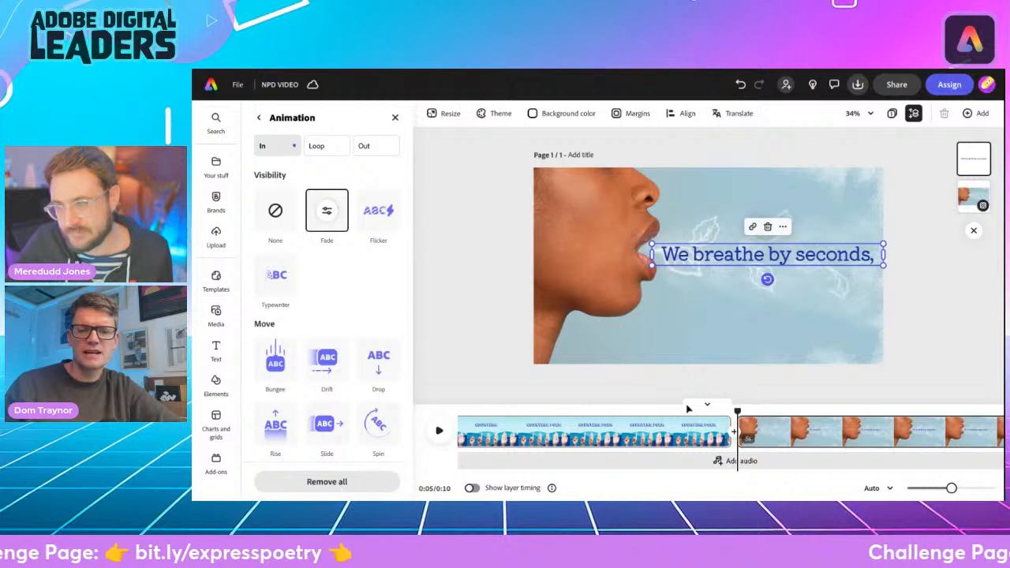
pyautogui.click(438, 434)
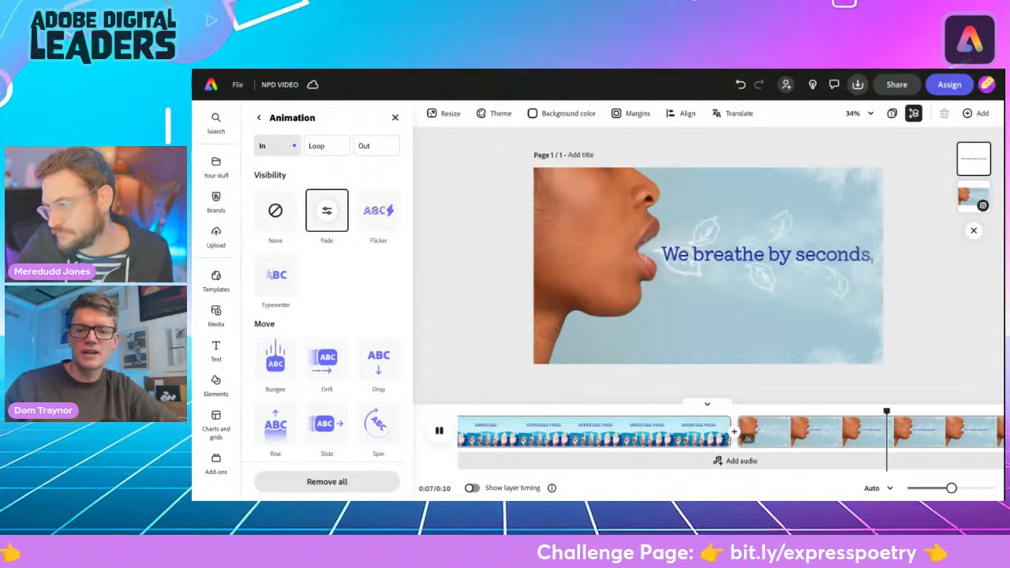
pyautogui.click(439, 433)
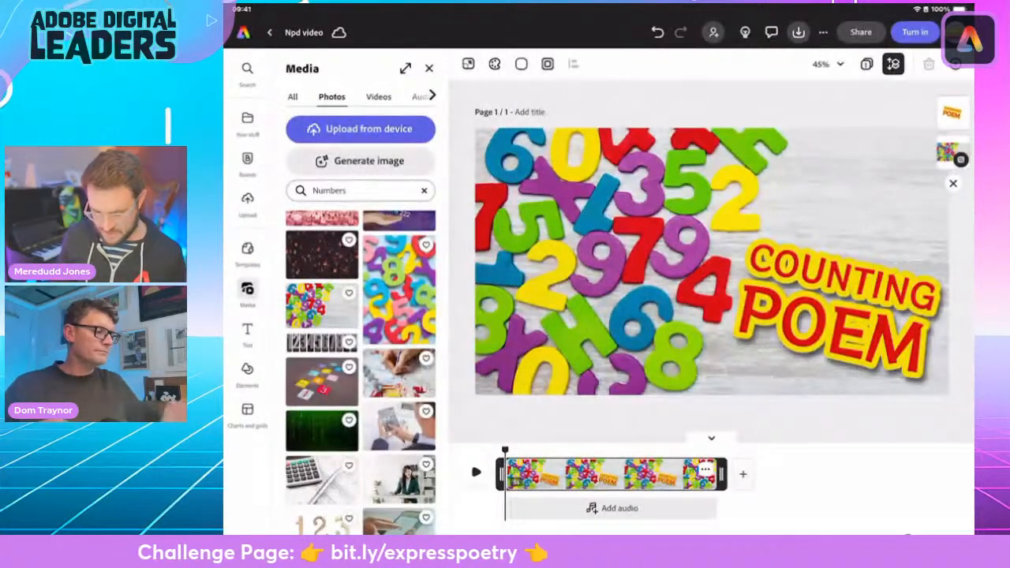
# - On the iPad, switch to Chrome and find the Counting Poem text under Challenge 1 on the challenge page
pyautogui.moveTo(600, 534); pyautogui.dragTo(599, 332)
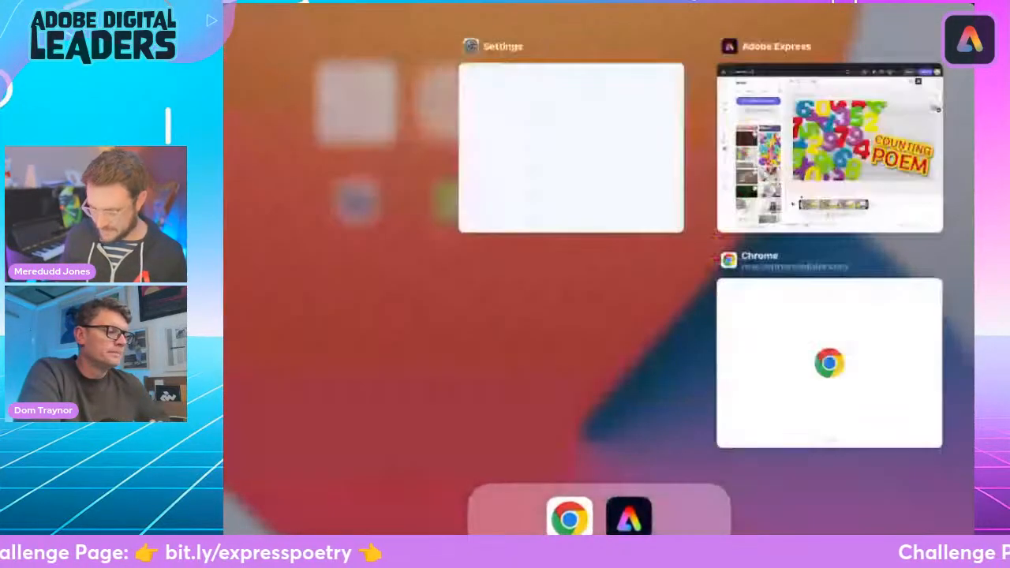
pyautogui.click(830, 361)
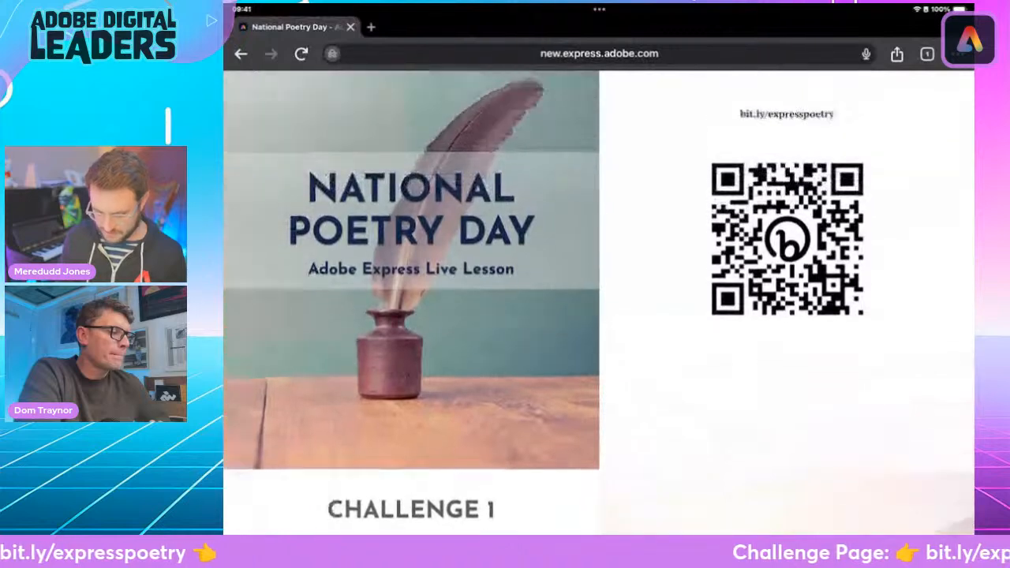
pyautogui.scroll(-5, 599, 286)
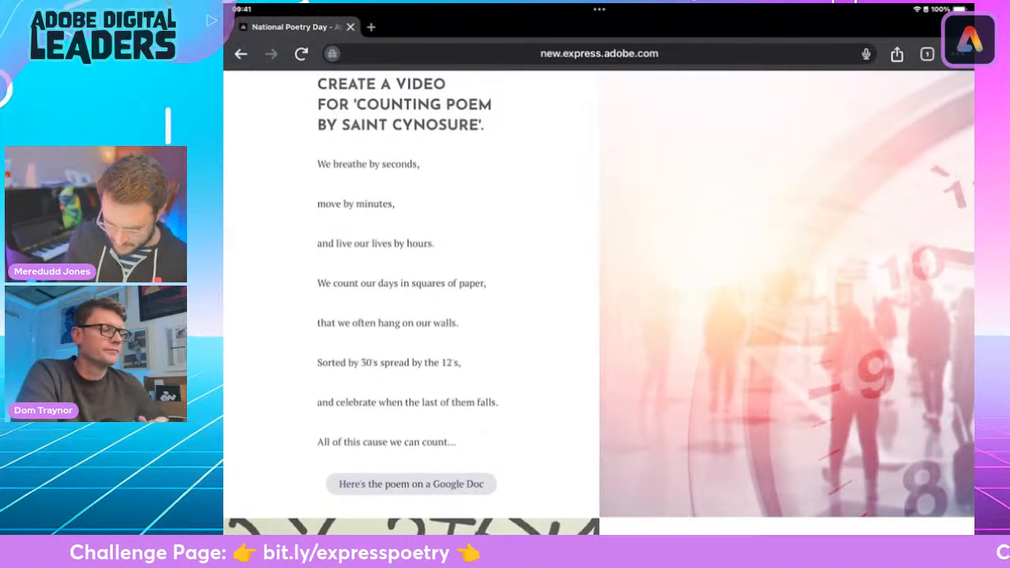
pyautogui.moveTo(371, 163); pyautogui.dragTo(318, 160)
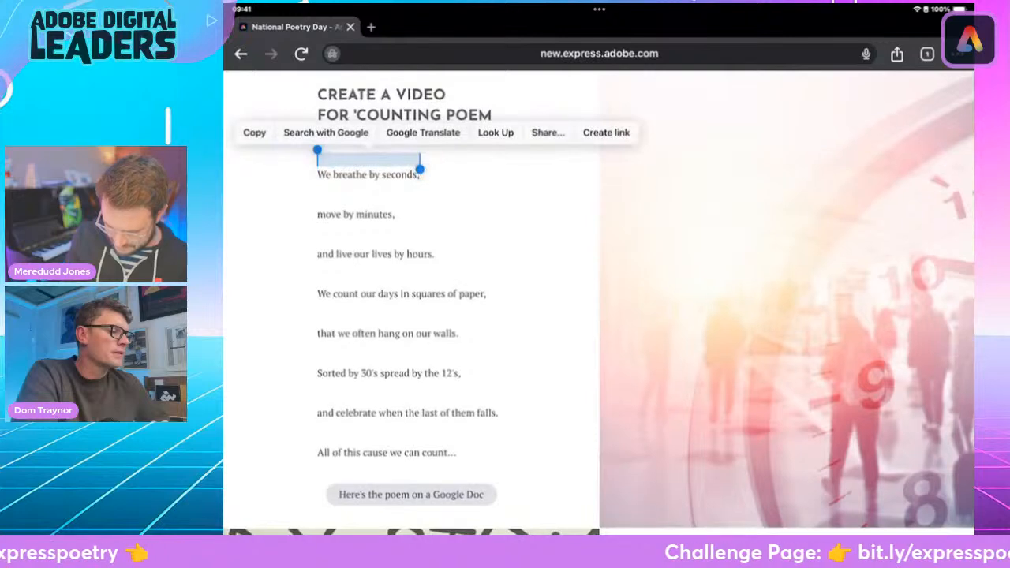
pyautogui.scroll(1, 410, 316)
pyautogui.scroll(-1, 410, 315)
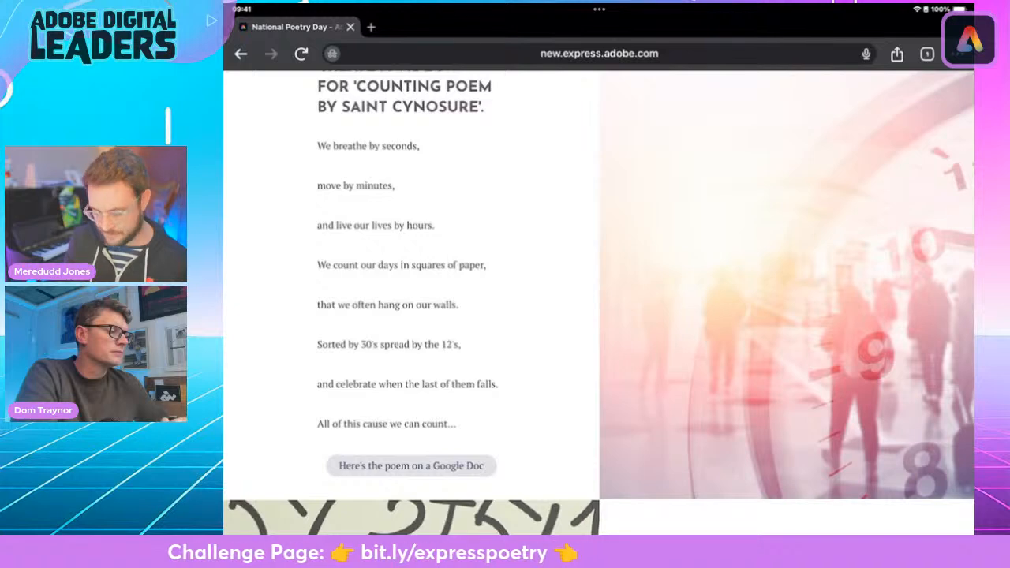
# - Open the linked Google Doc of the poem in a new browser tab and switch to that tab
pyautogui.scroll(-2, 410, 315)
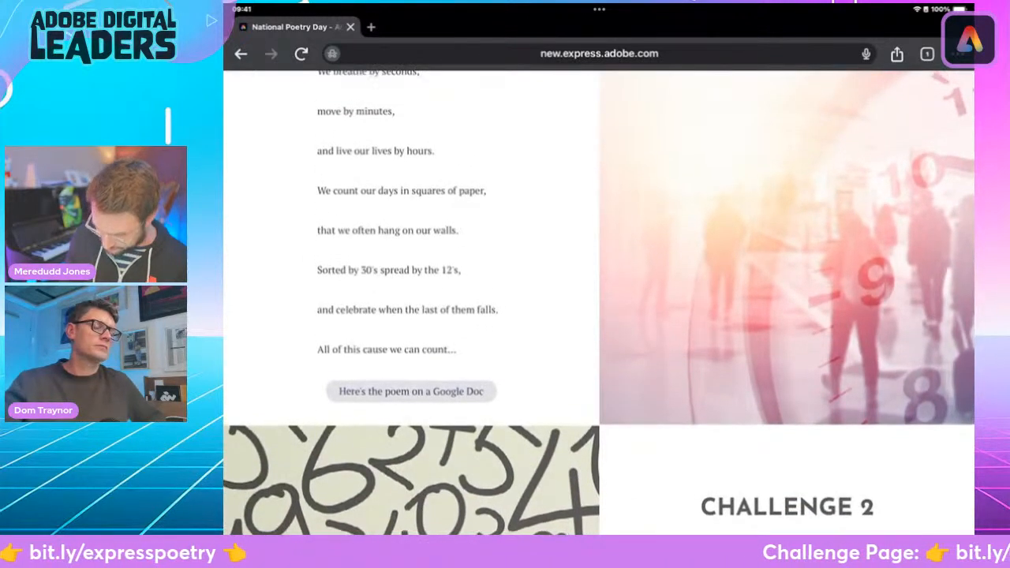
pyautogui.rightClick(411, 387)
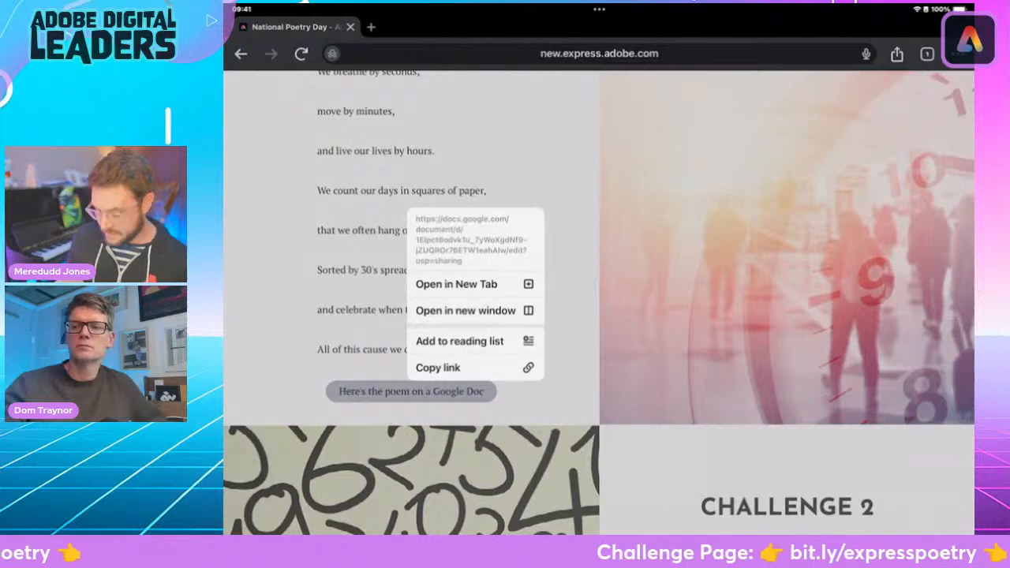
pyautogui.click(456, 284)
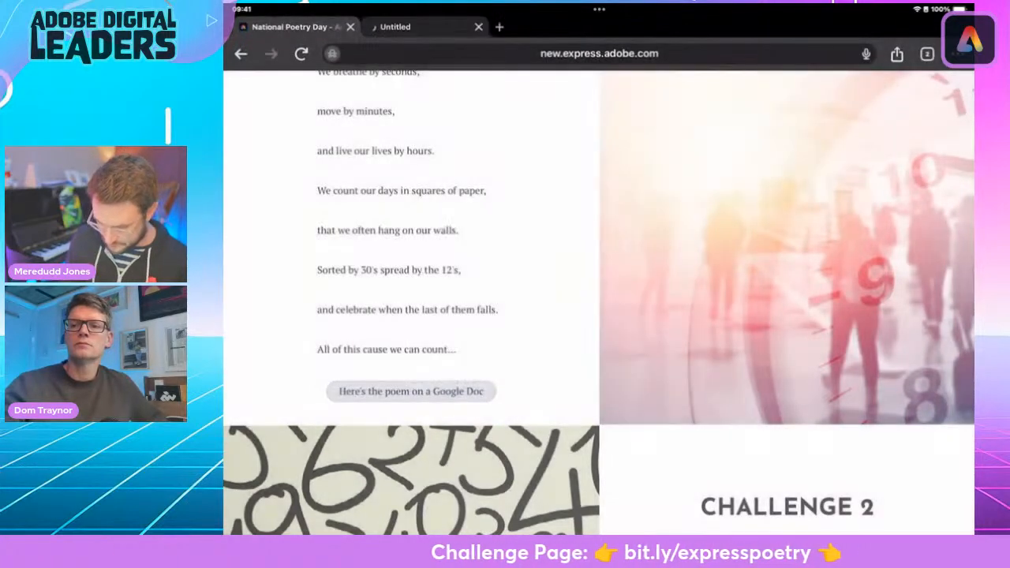
pyautogui.click(411, 26)
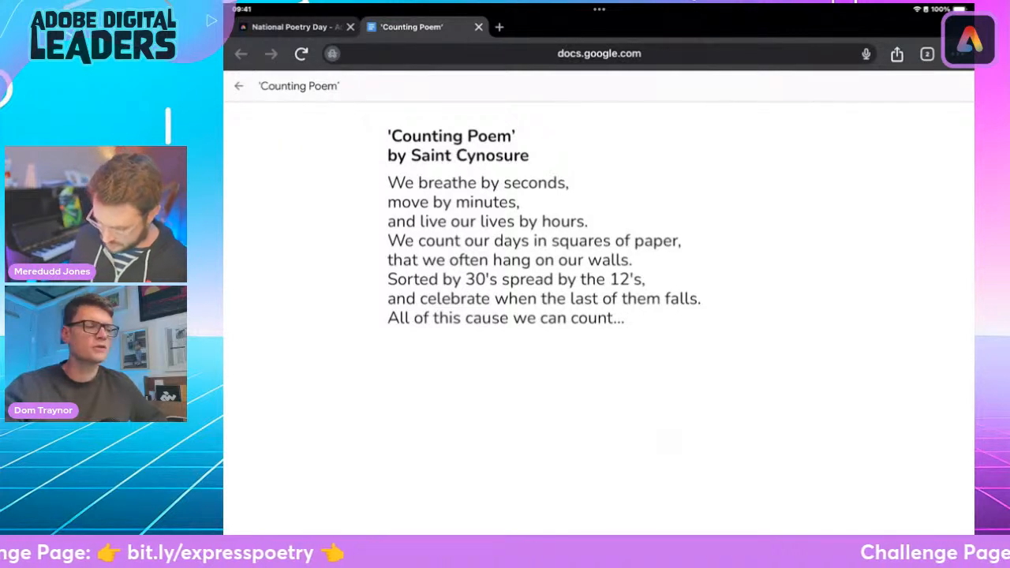
# - Copy the line "We breathe by seconds," from the Counting Poem document and return to Adobe Express
pyautogui.moveTo(395, 183); pyautogui.dragTo(569, 183)
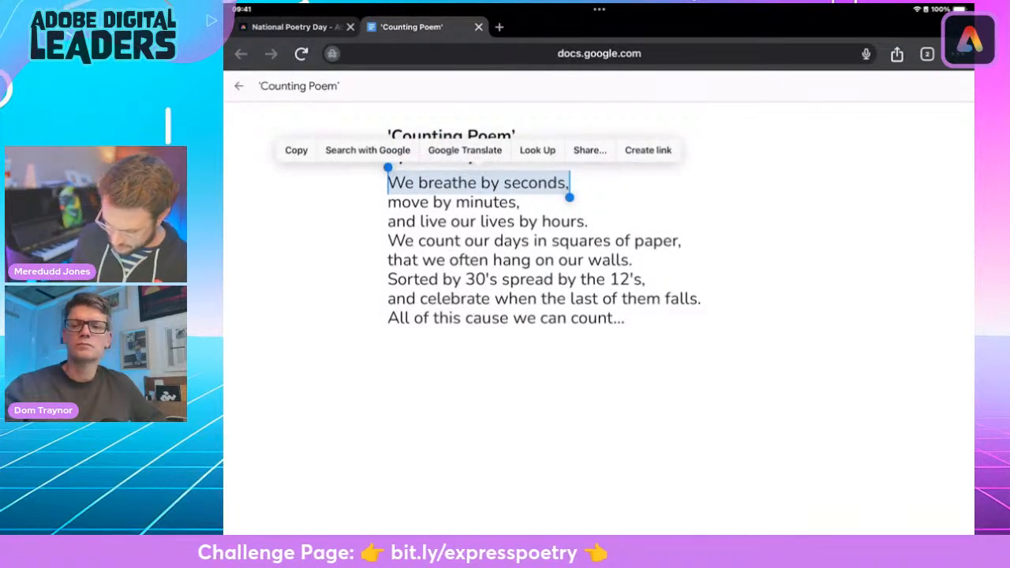
pyautogui.click(297, 150)
pyautogui.click(296, 27)
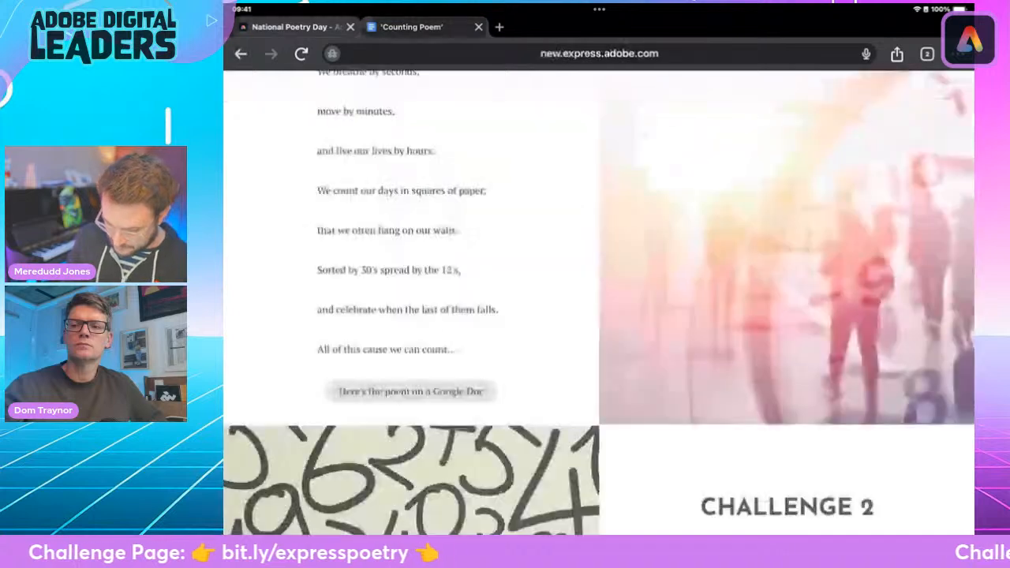
pyautogui.scroll(-1, 411, 370)
pyautogui.moveTo(599, 532); pyautogui.dragTo(599, 315)
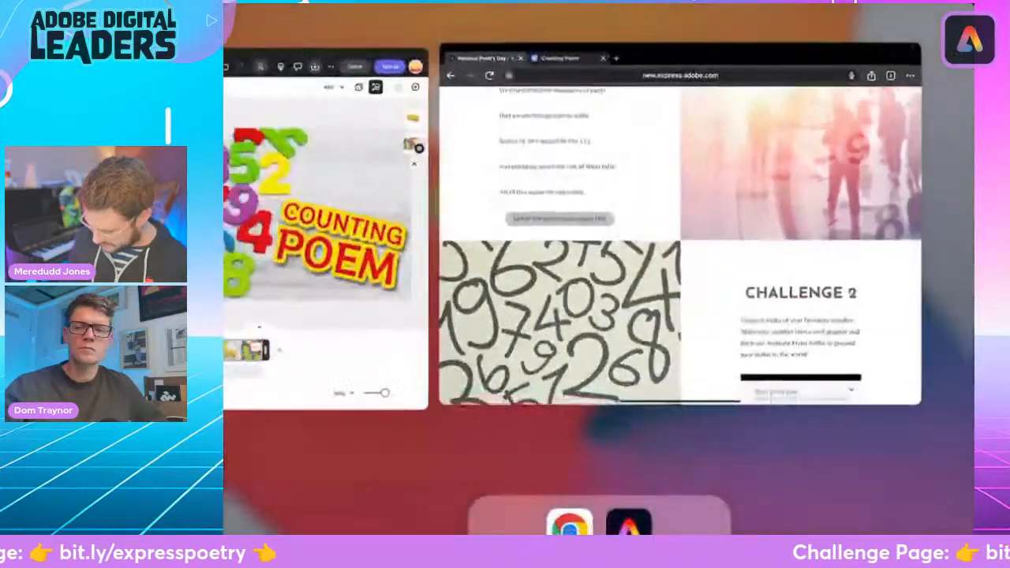
pyautogui.click(826, 363)
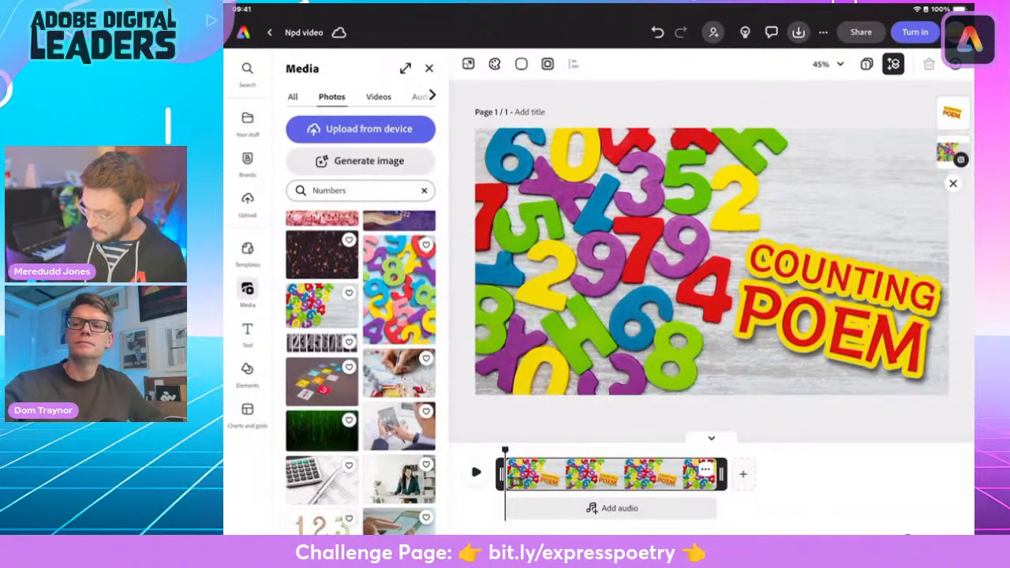
# - Add a new blank scene after the Counting Poem title scene and insert a text box in it
pyautogui.moveTo(505, 450); pyautogui.dragTo(691, 450)
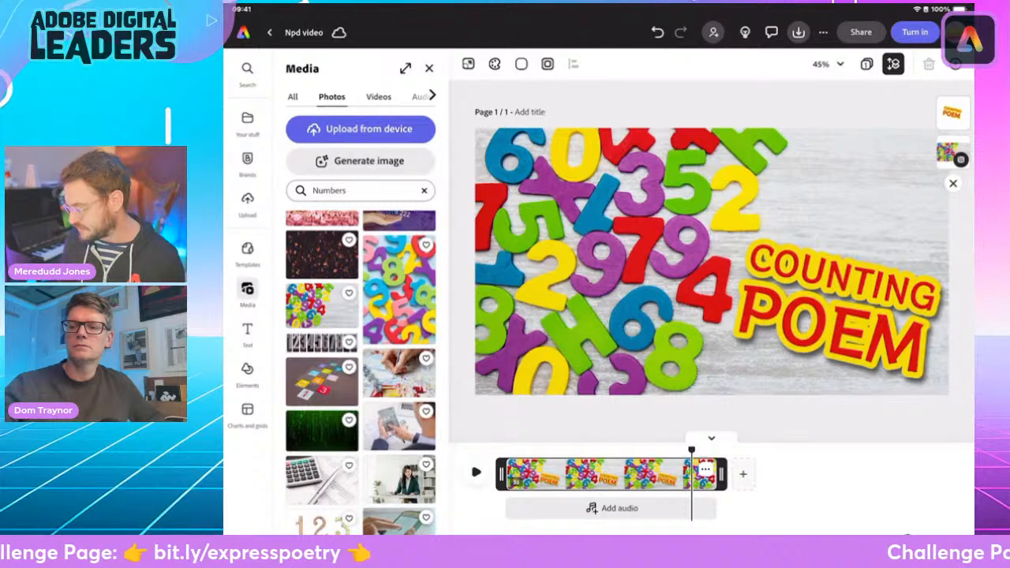
pyautogui.click(743, 474)
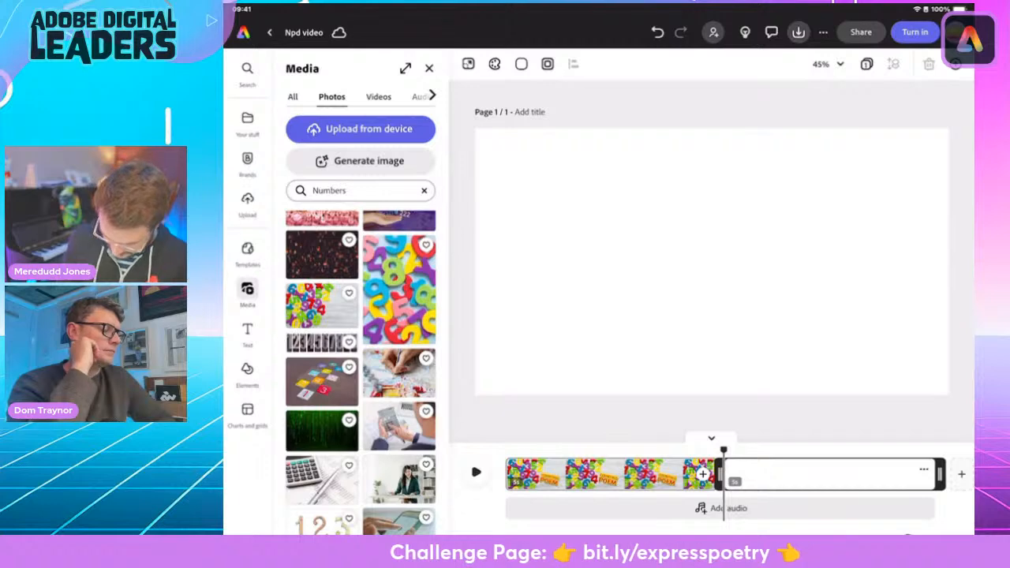
pyautogui.click(247, 331)
pyautogui.click(360, 99)
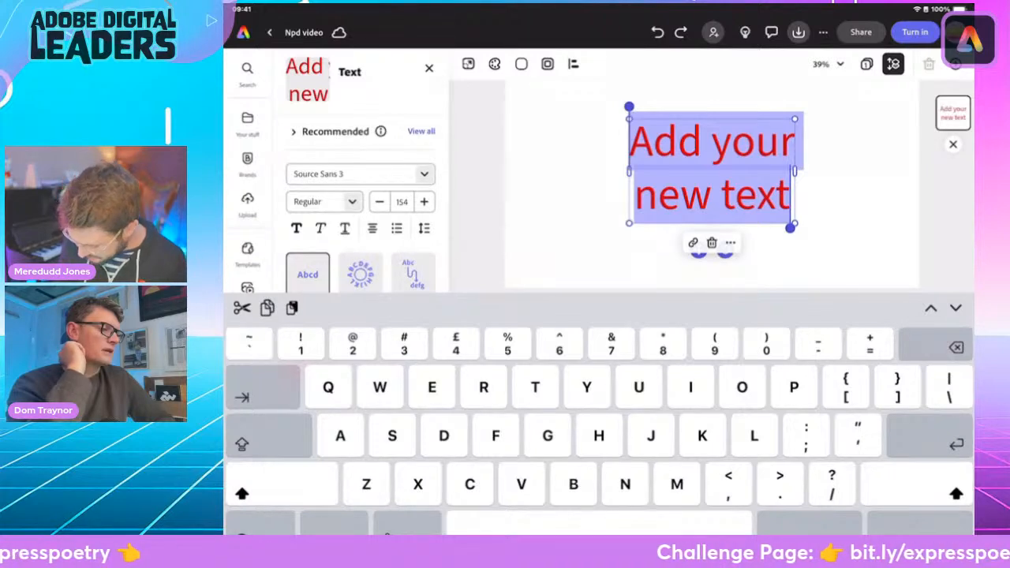
# - Try to paste the copied poem line over the placeholder text, allowing the paste from Chrome
pyautogui.click(730, 243)
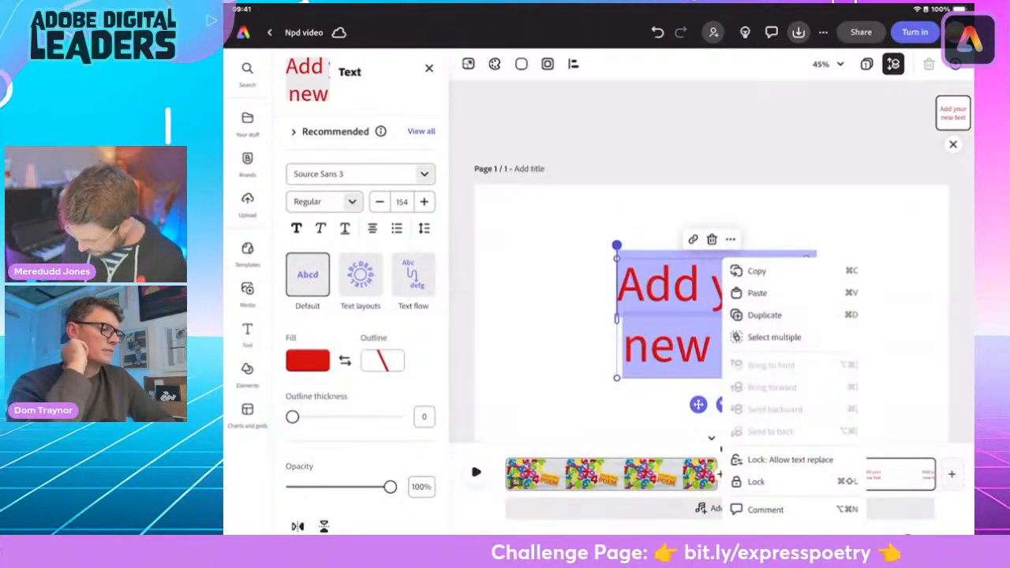
pyautogui.click(757, 293)
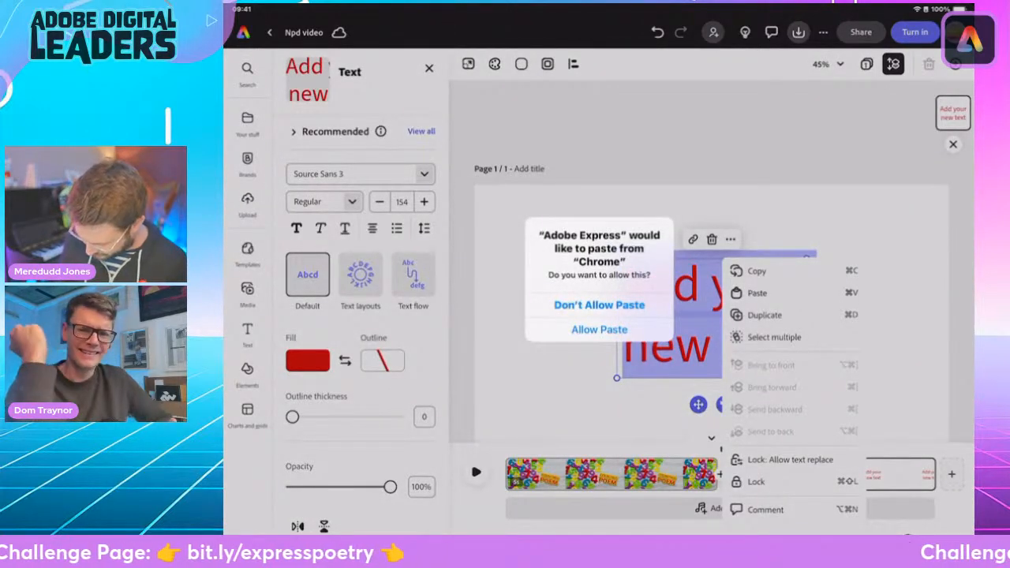
pyautogui.click(599, 329)
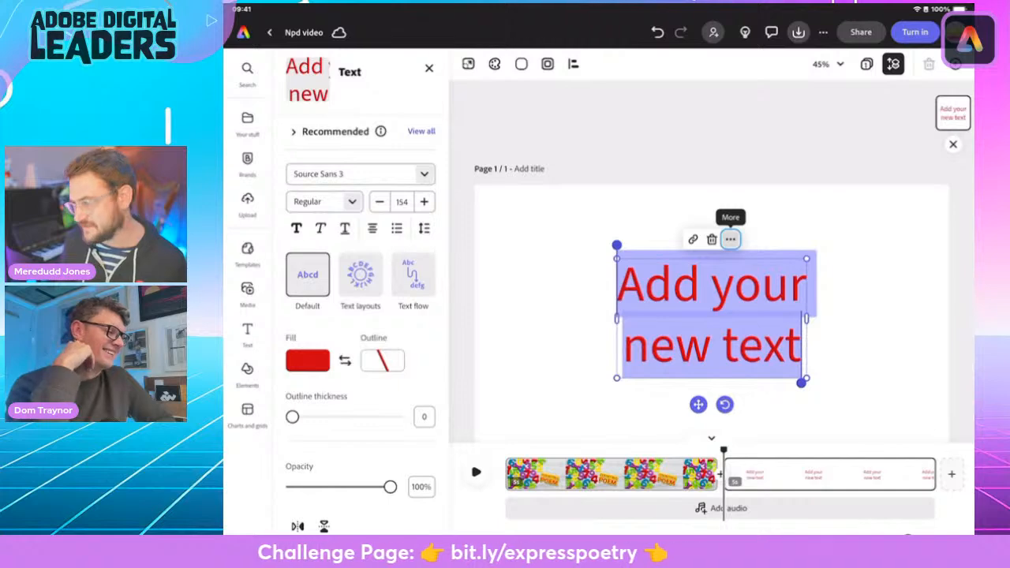
pyautogui.click(762, 348)
pyautogui.click(763, 347)
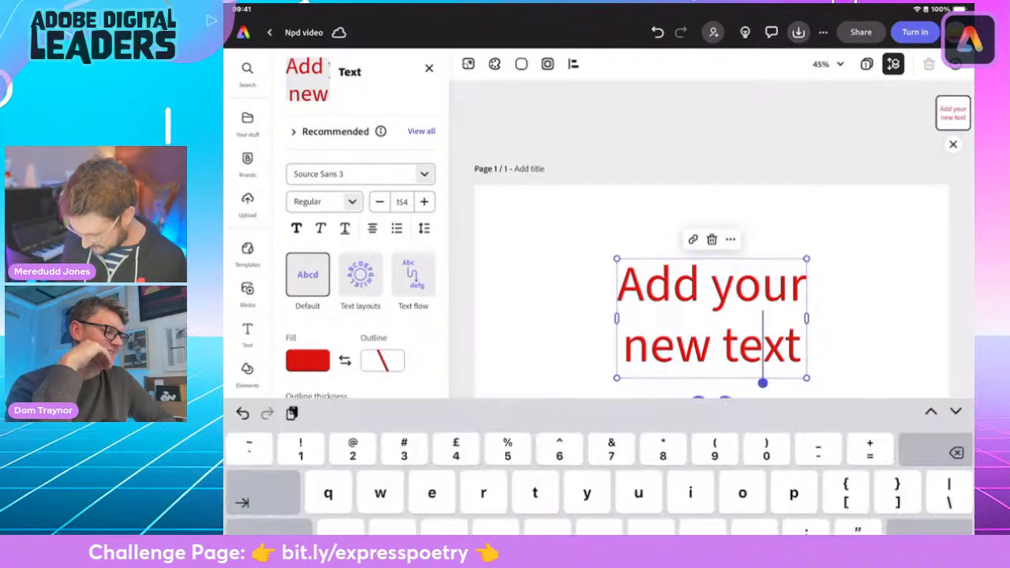
pyautogui.tripleClick(762, 191)
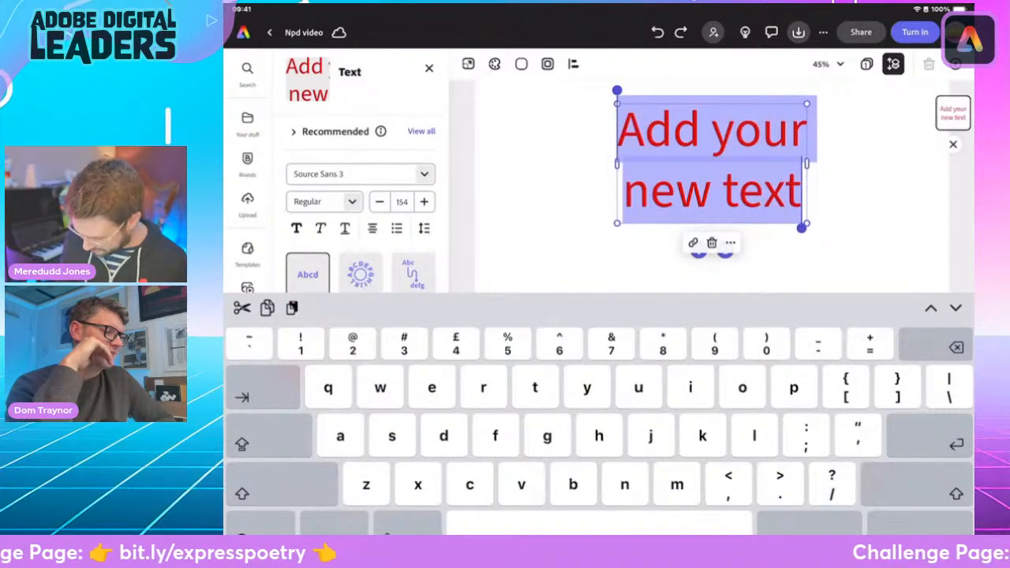
pyautogui.click(712, 243)
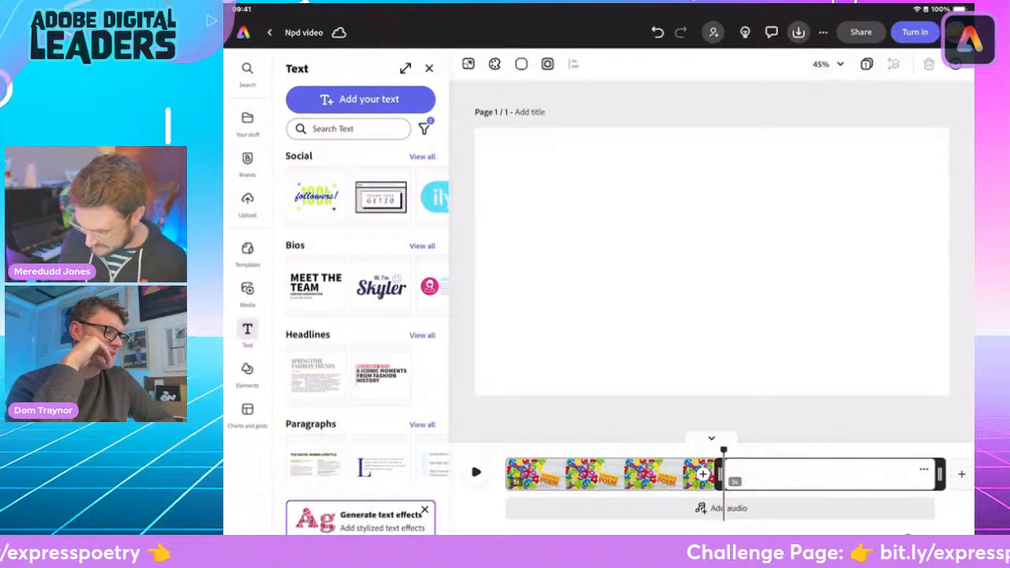
pyautogui.click(657, 32)
# - Replace the selected placeholder text with the copied line "We breathe by seconds,"
pyautogui.click(730, 115)
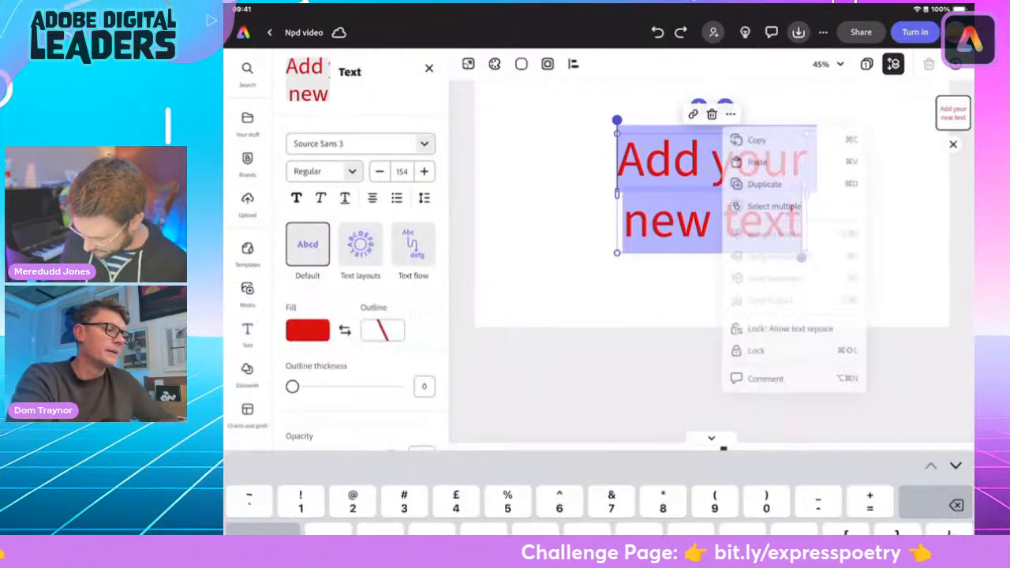
pyautogui.click(789, 165)
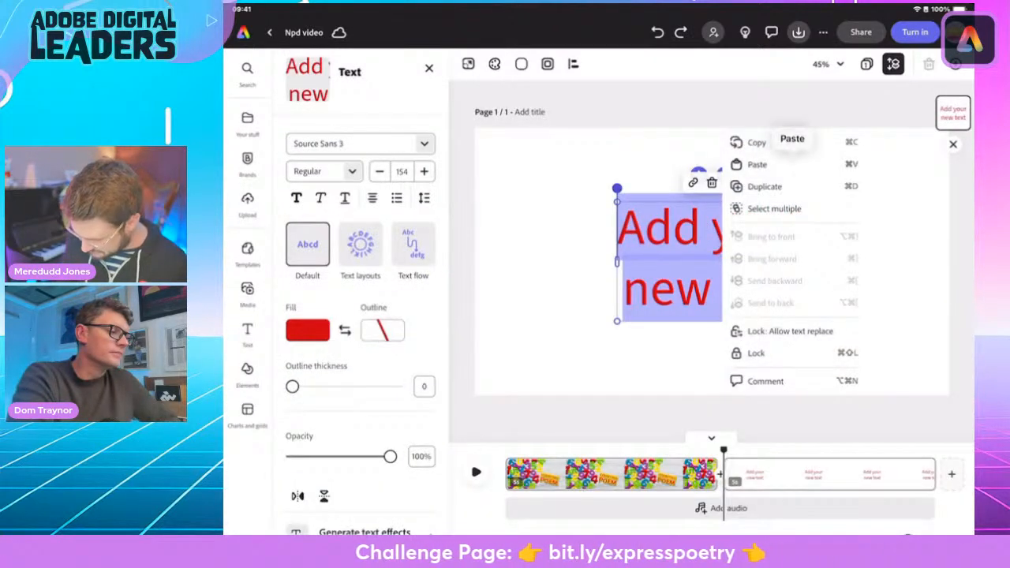
pyautogui.click(792, 138)
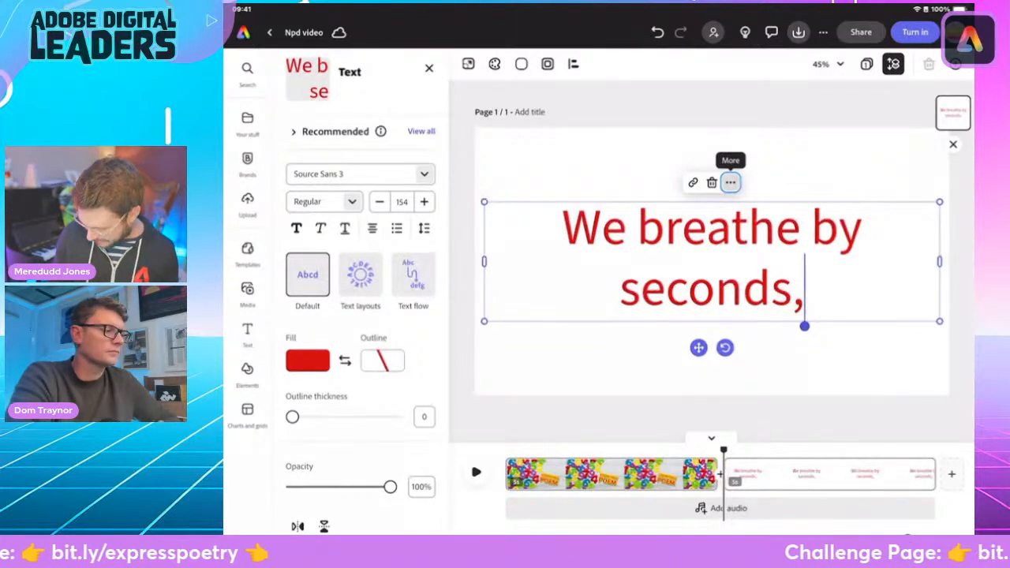
# - Shrink the "We breathe by seconds," text to size 92 and widen its box so it fits on one line
pyautogui.moveTo(940, 202); pyautogui.dragTo(757, 249)
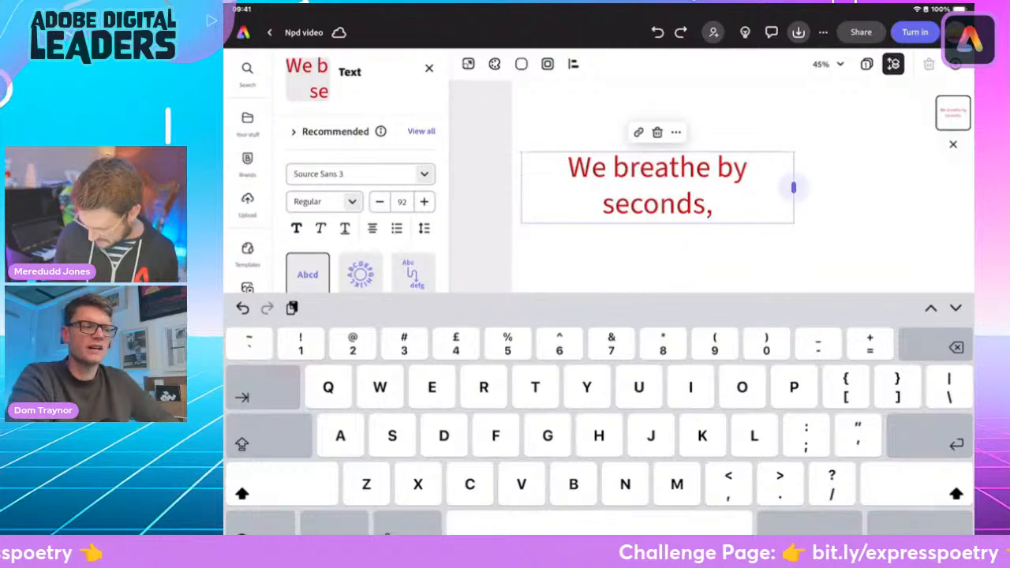
pyautogui.moveTo(794, 187); pyautogui.dragTo(918, 167)
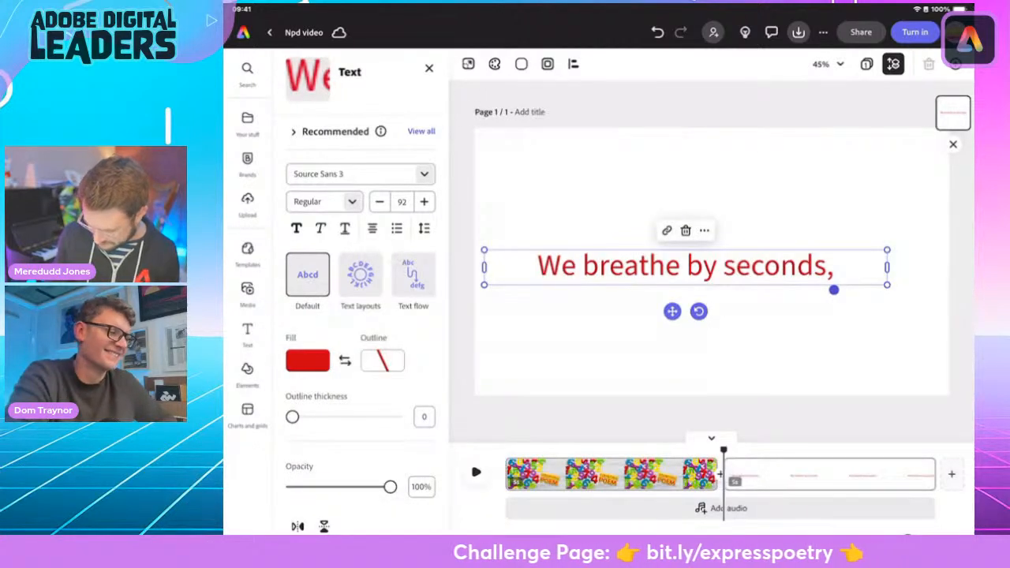
pyautogui.click(833, 289)
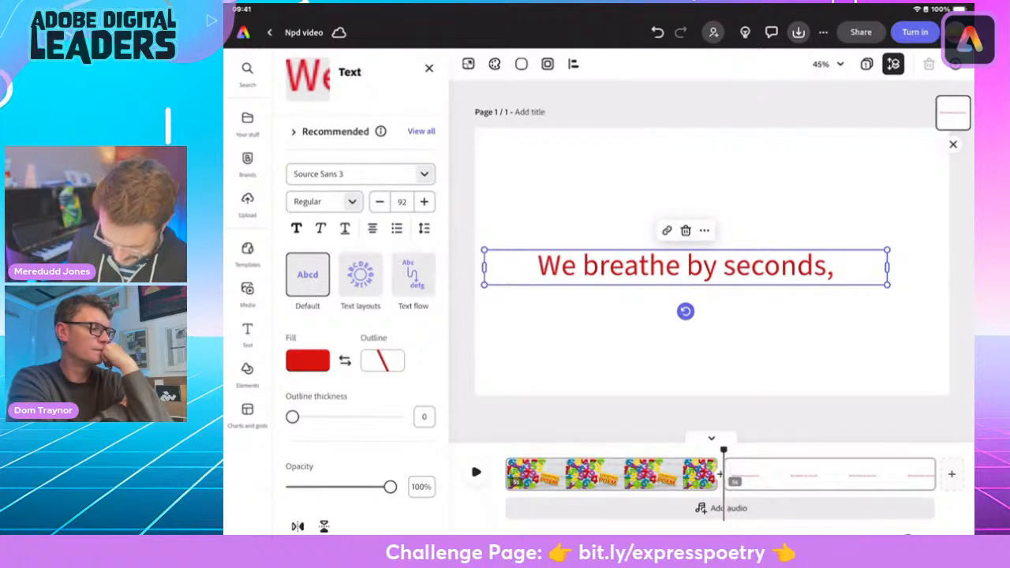
# - Browse the recommended text styles, try the thin handwritten one, and apply the bold italic Postino Std style to the poem line
pyautogui.click(421, 132)
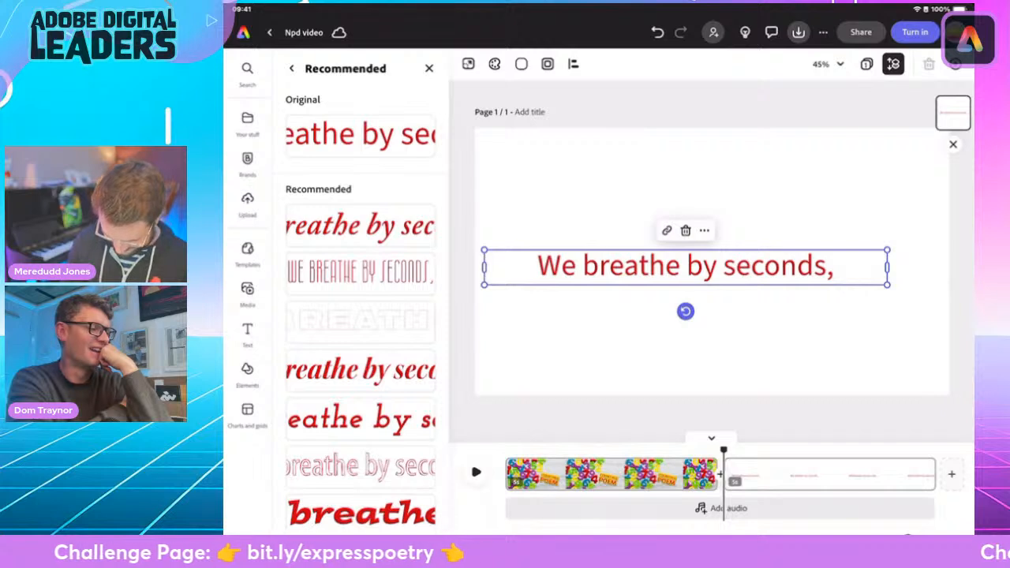
pyautogui.scroll(-4, 360, 340)
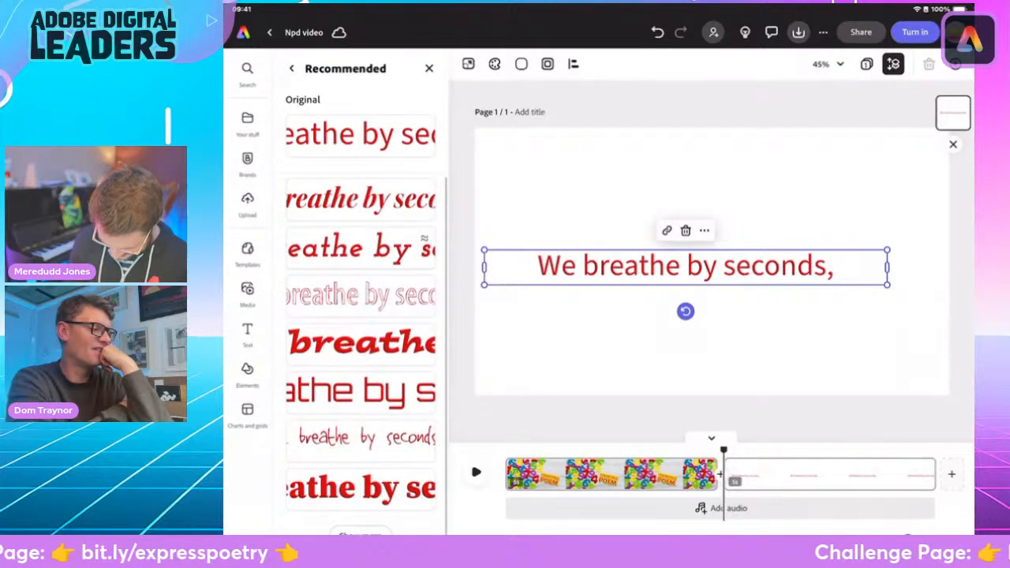
pyautogui.click(361, 438)
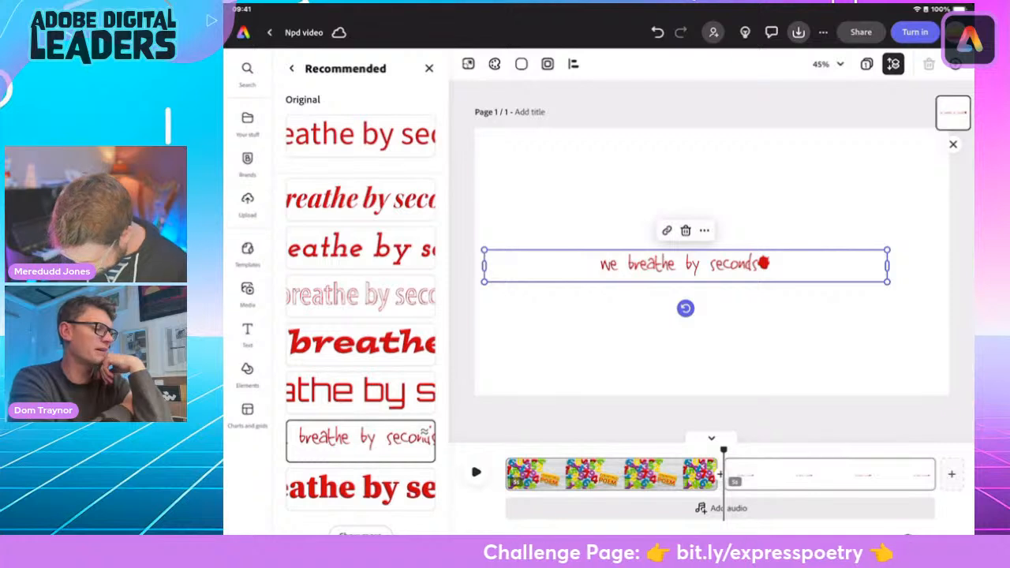
pyautogui.click(361, 344)
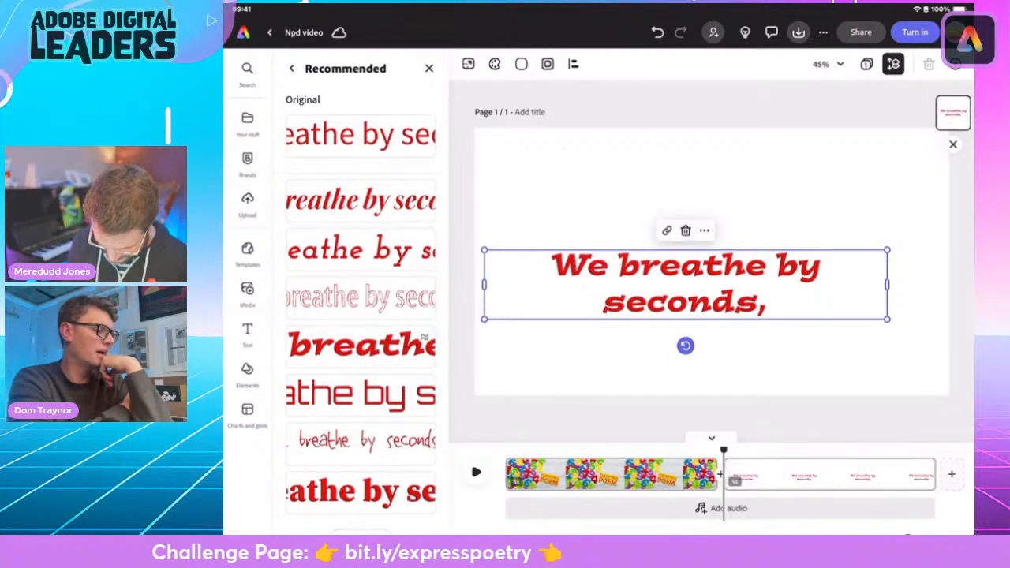
pyautogui.scroll(-1, 425, 386)
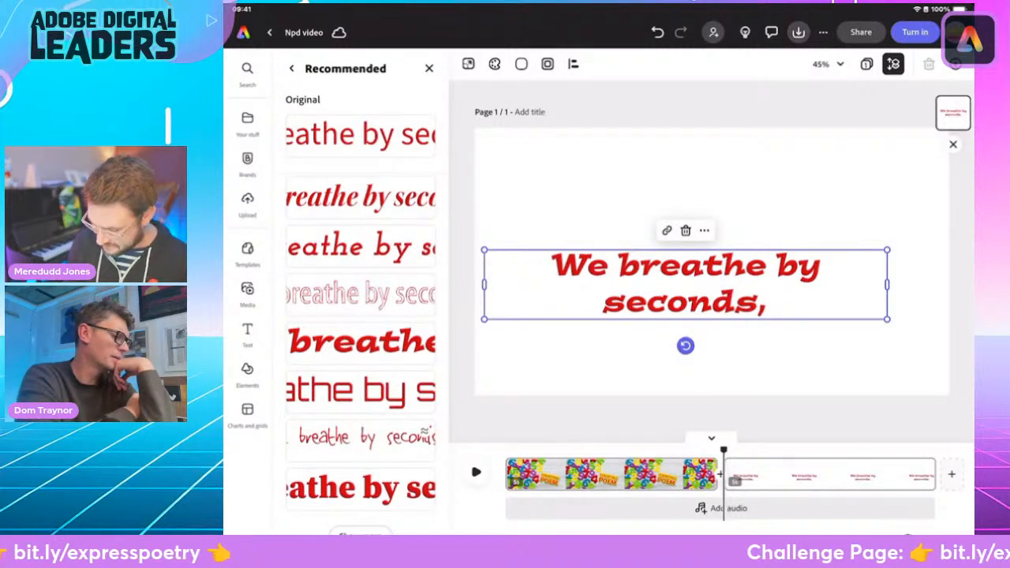
# - Fit the poem line on a single line at size 52 and place it against the page's right edge at mid-height
pyautogui.click(836, 356)
pyautogui.click(685, 284)
pyautogui.moveTo(887, 320); pyautogui.dragTo(928, 264)
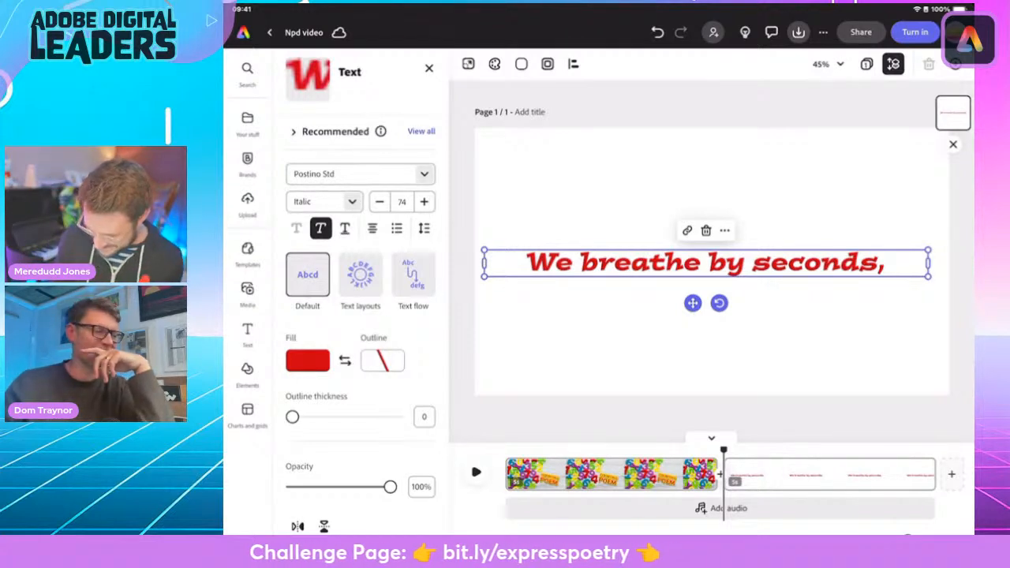
pyautogui.moveTo(484, 251); pyautogui.dragTo(655, 241)
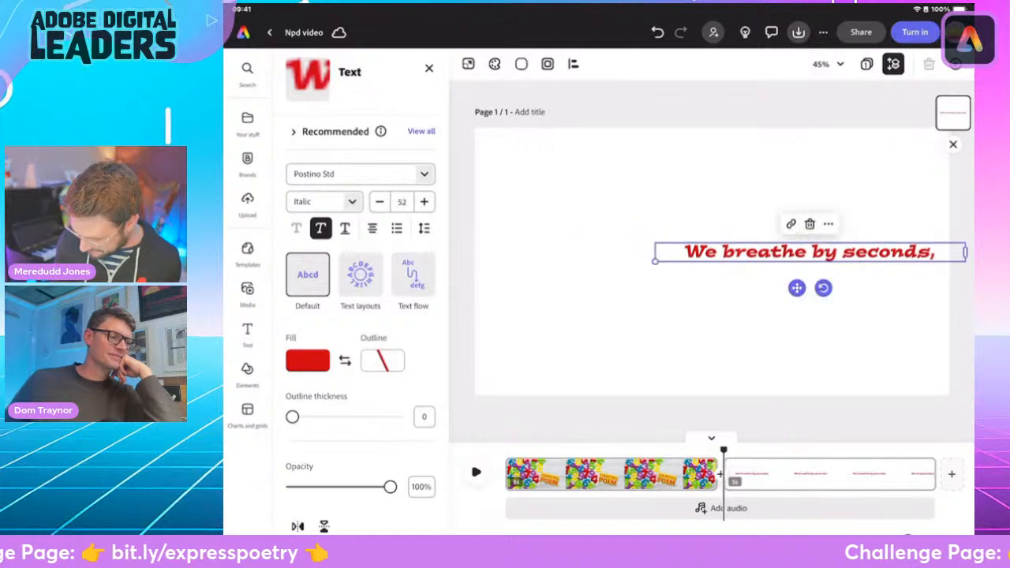
pyautogui.moveTo(800, 257)
pyautogui.mouseDown()
pyautogui.moveTo(772, 260)
pyautogui.moveTo(794, 260)
pyautogui.mouseUp()
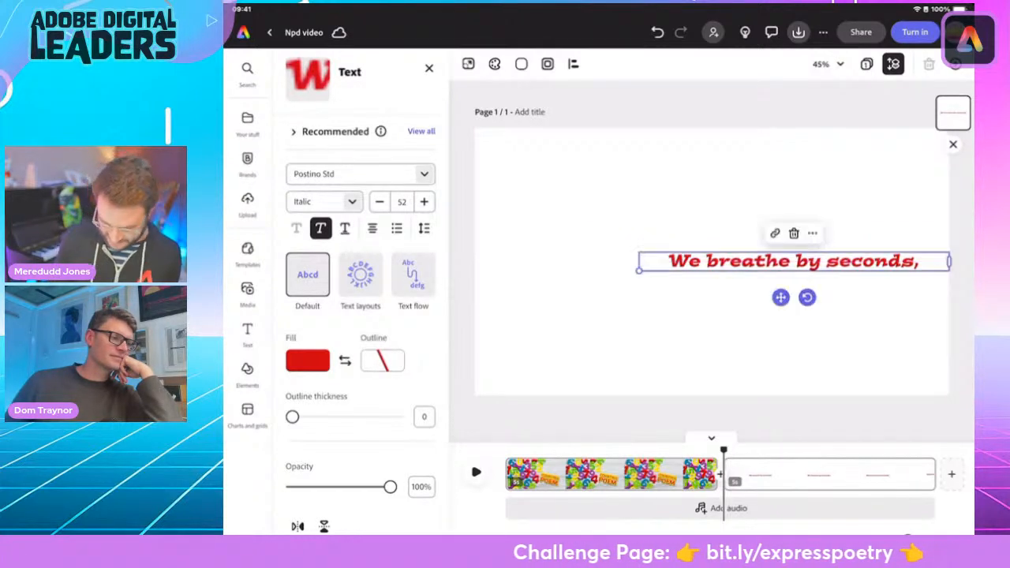
# - Search the stock photos for "Breathing"
pyautogui.click(247, 291)
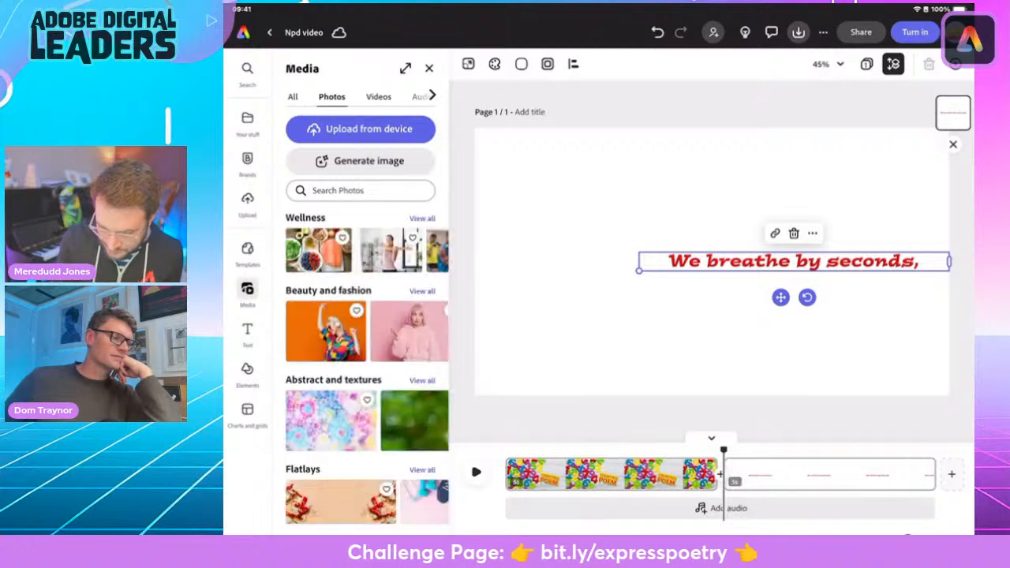
pyautogui.click(360, 190)
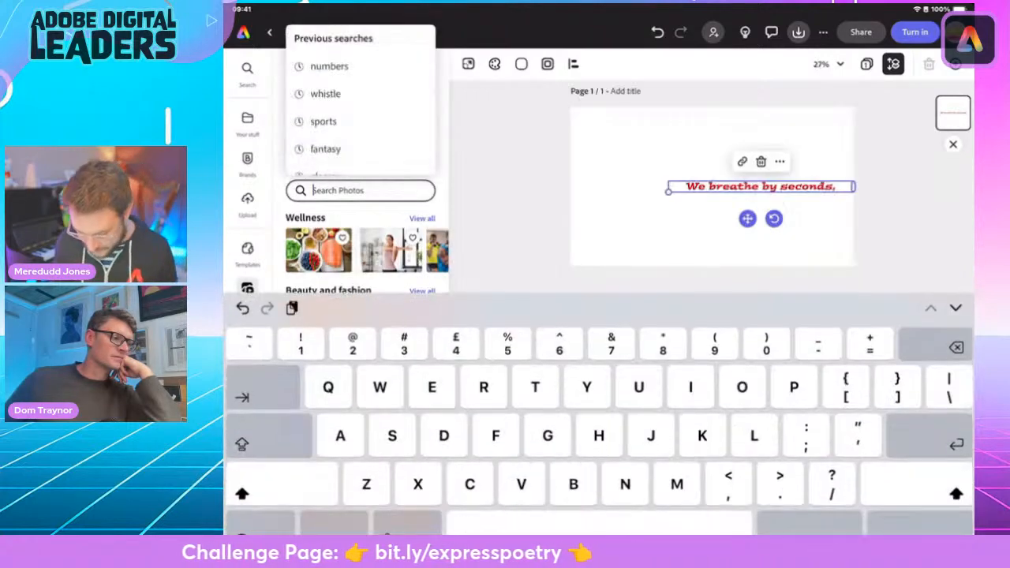
pyautogui.write('Brea')
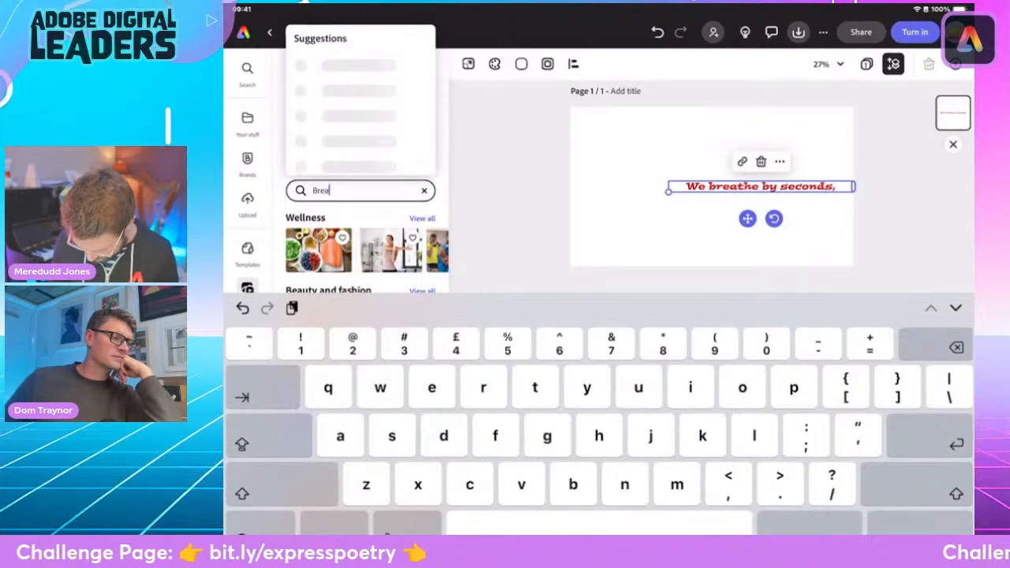
pyautogui.write('thing')
pyautogui.press('Return')
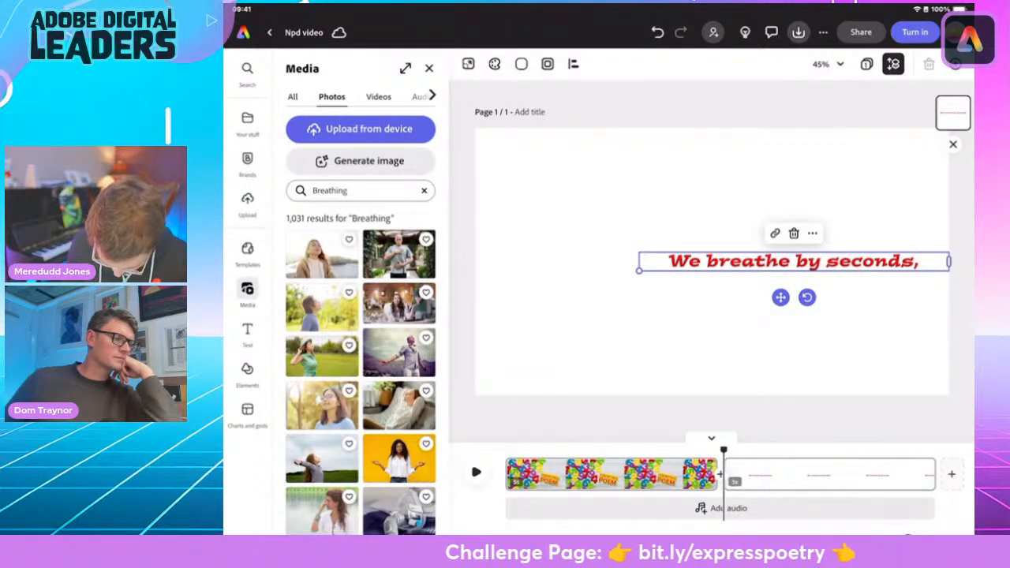
# - Add the close-up photo of a person's lips and chin against a blurred grey background to the scene
pyautogui.scroll(-5, 361, 363)
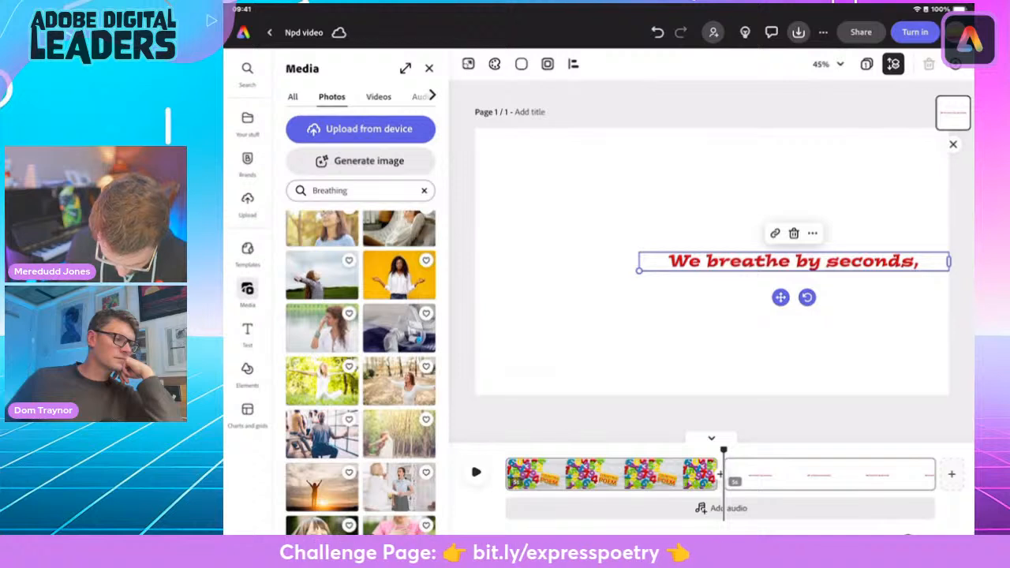
pyautogui.scroll(-6, 360, 357)
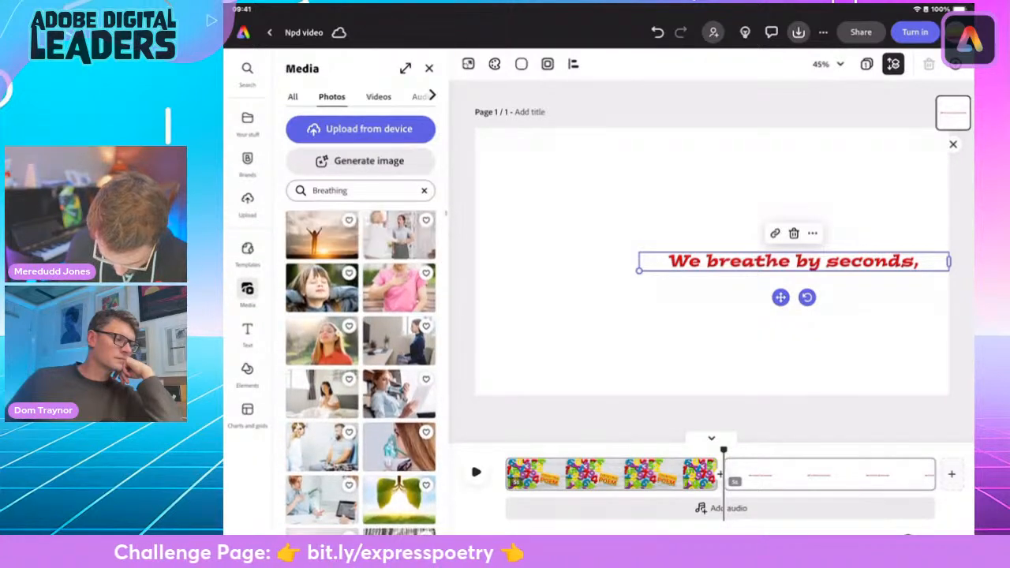
pyautogui.scroll(-8, 361, 363)
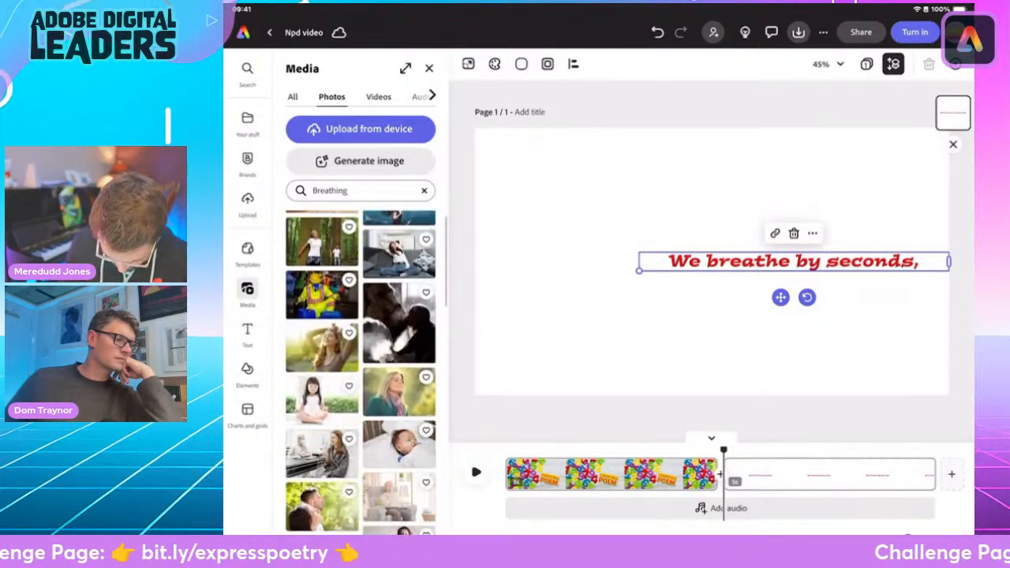
pyautogui.scroll(-3, 361, 363)
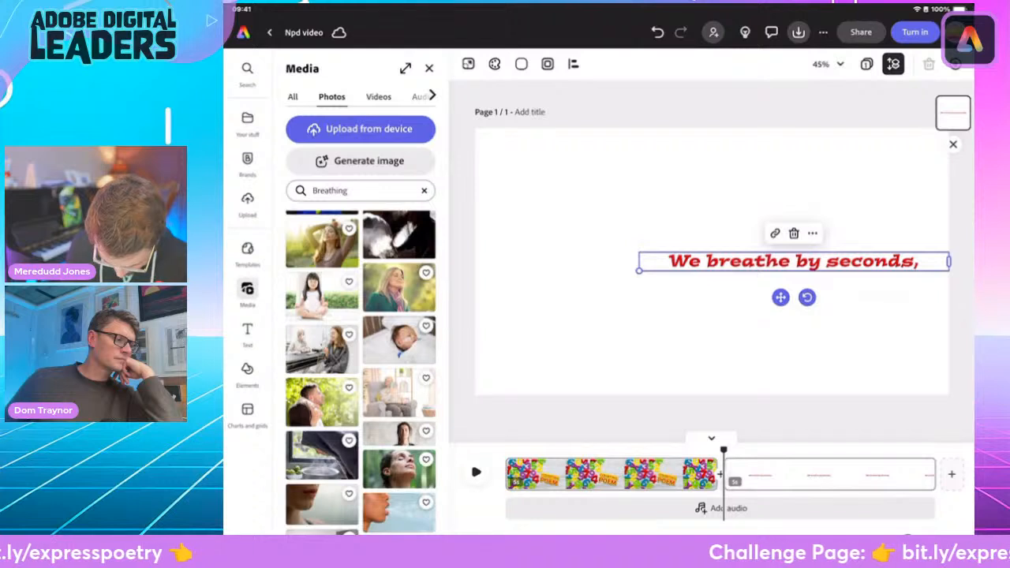
pyautogui.scroll(-4, 361, 363)
pyautogui.scroll(-1, 361, 363)
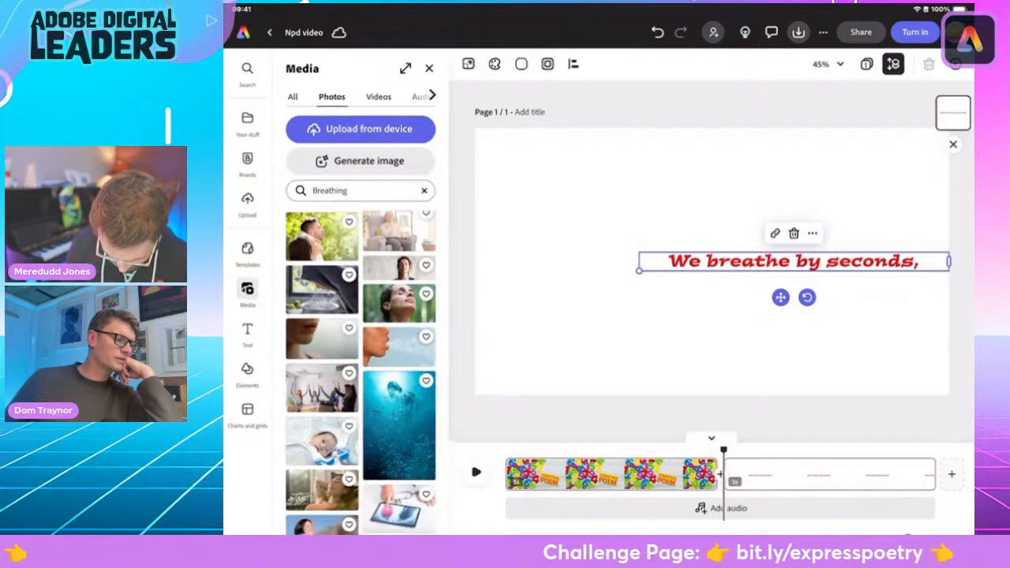
pyautogui.click(322, 340)
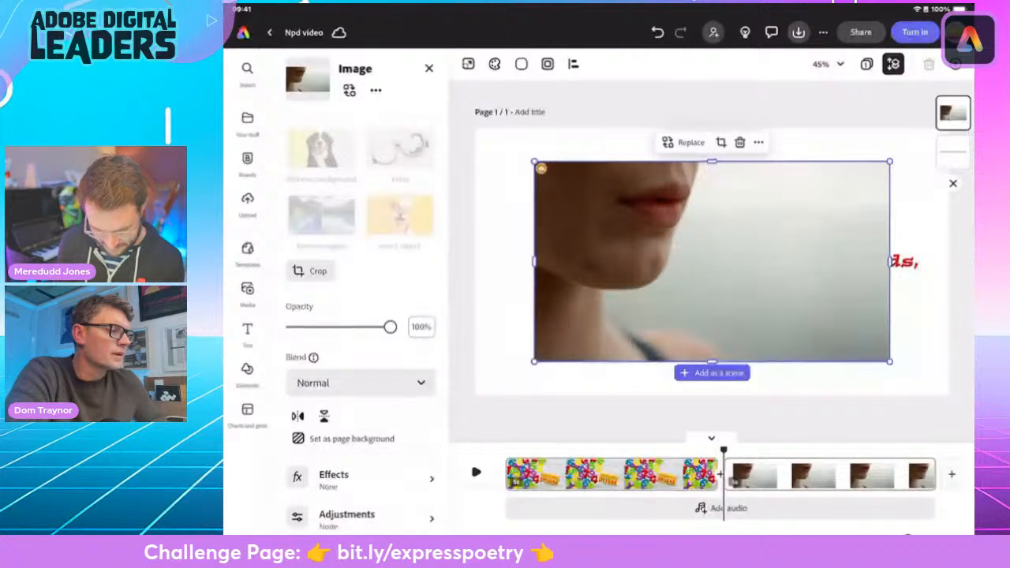
# - Remove the face photo's background, then enlarge the cut-out and place it over the left half of the page
pyautogui.click(831, 475)
pyautogui.click(710, 260)
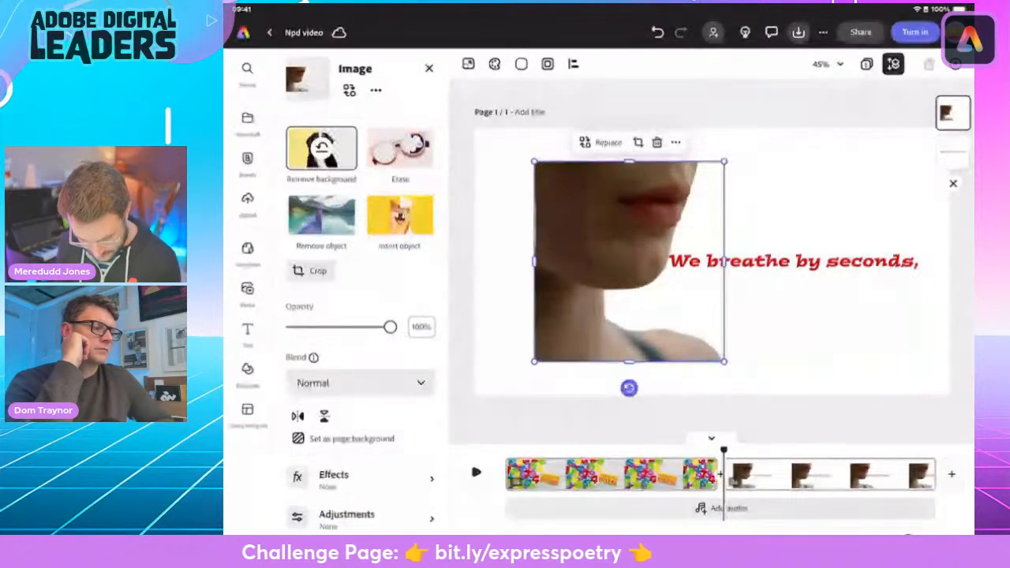
pyautogui.moveTo(725, 361); pyautogui.dragTo(779, 420)
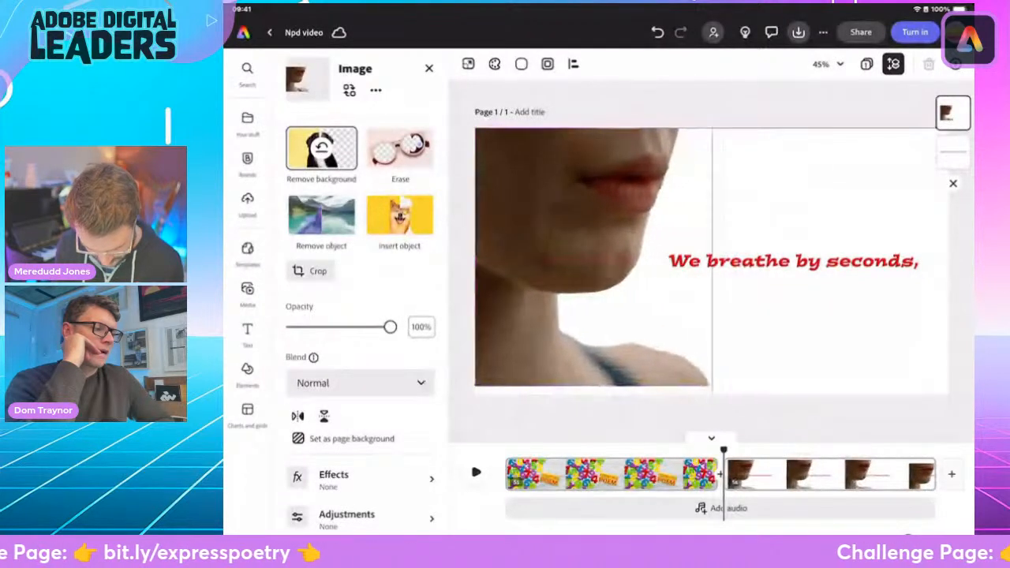
# - Enlarge the face cut-out so it reaches past the page's bottom edge
pyautogui.click(589, 257)
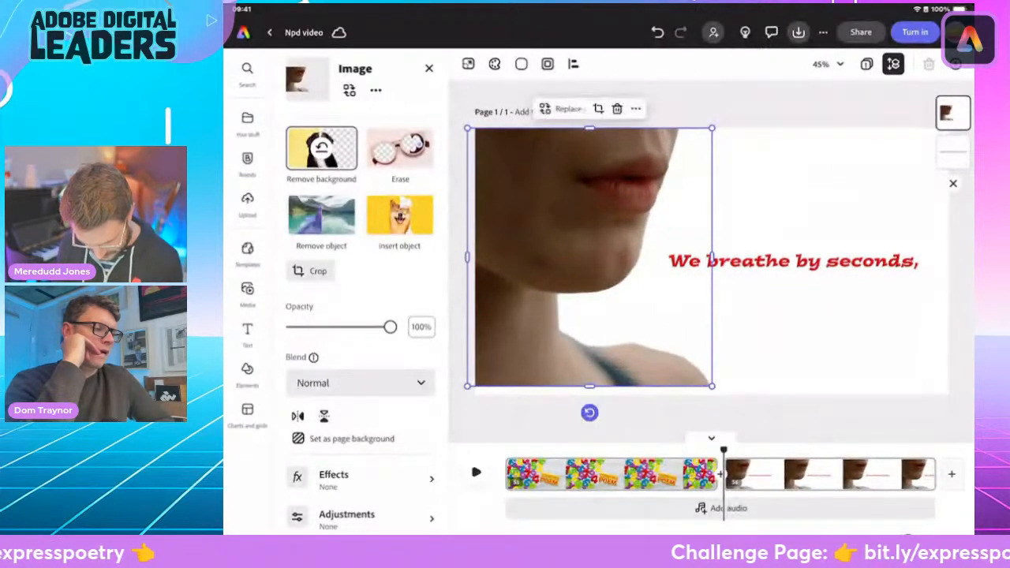
pyautogui.moveTo(711, 386); pyautogui.dragTo(732, 407)
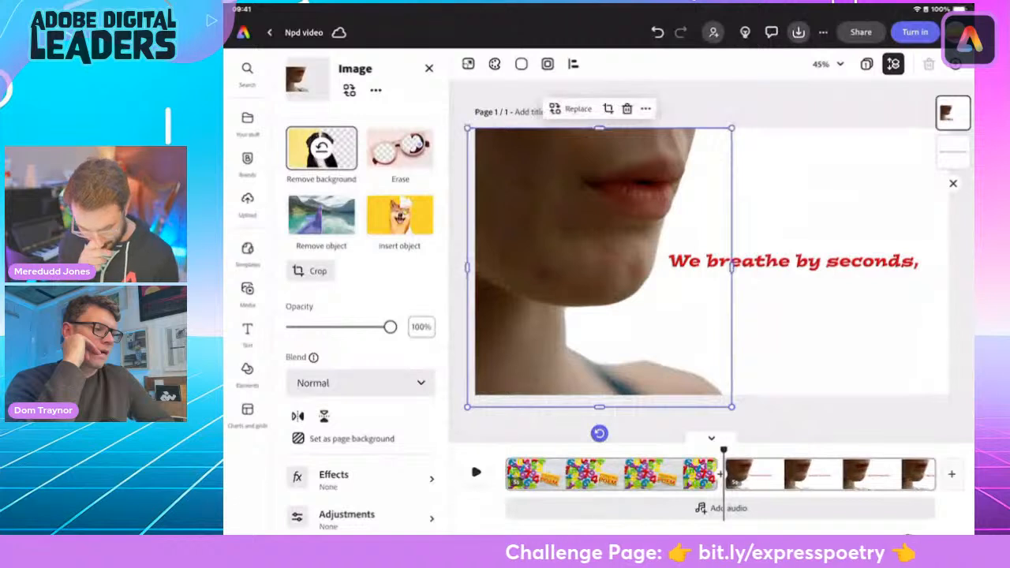
# - Wrap the poem line onto two lines, enlarge it to size 82 and tilt it downward beside the lips
pyautogui.click(794, 261)
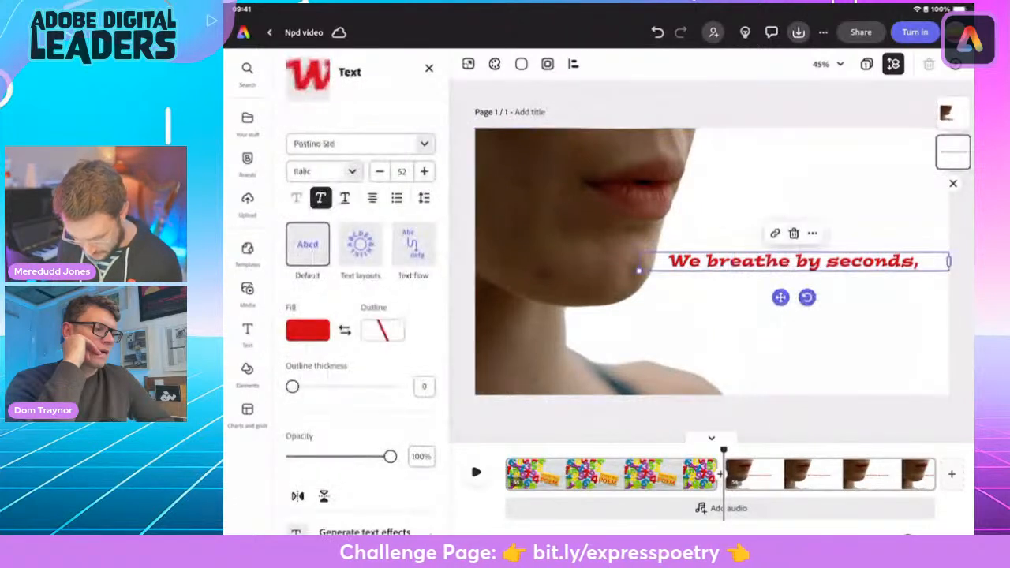
pyautogui.moveTo(900, 261); pyautogui.dragTo(838, 271)
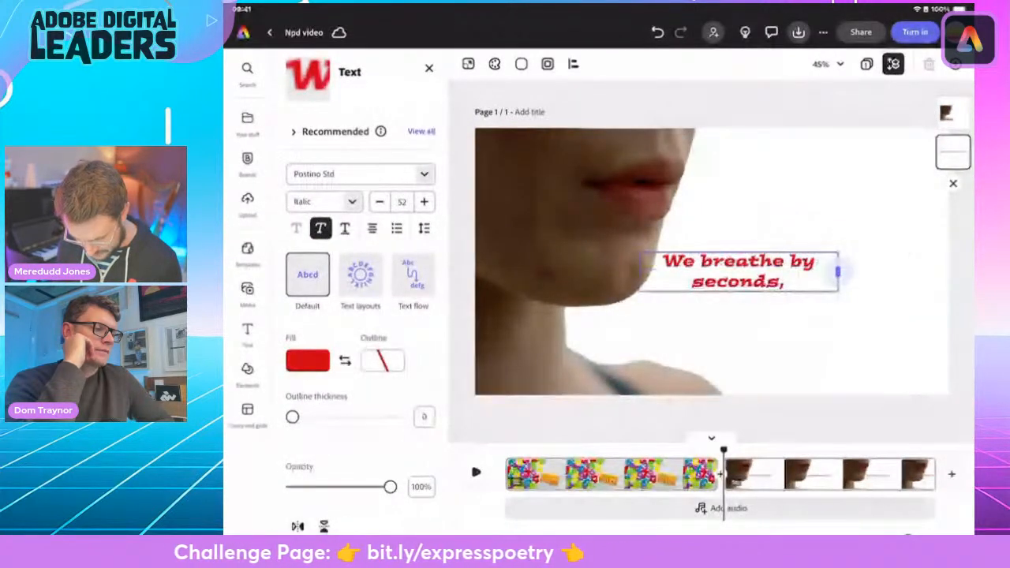
pyautogui.moveTo(737, 318); pyautogui.dragTo(724, 316)
pyautogui.moveTo(827, 317); pyautogui.dragTo(963, 309)
pyautogui.press('Escape')
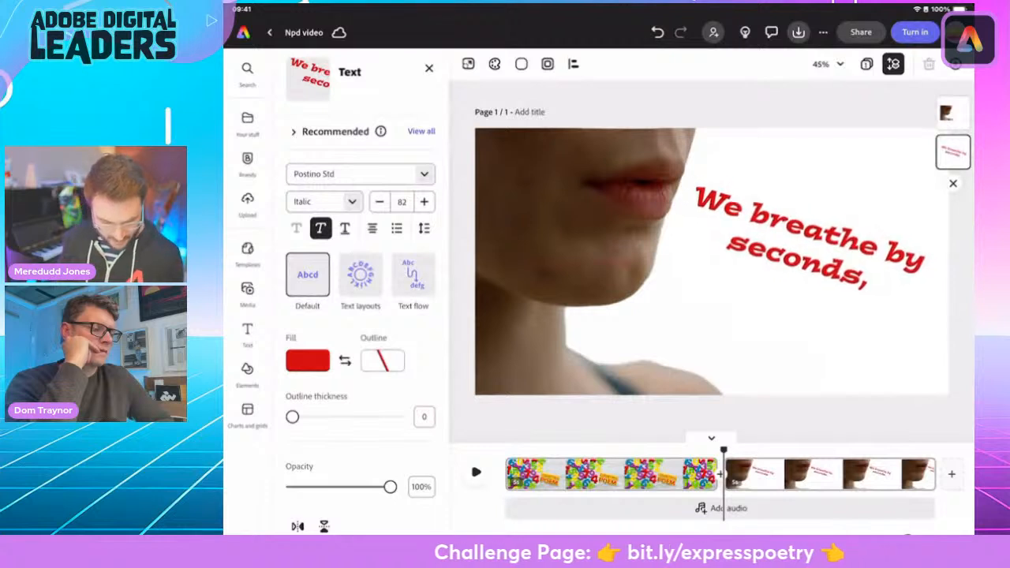
# - Apply the Drift entrance animation to the poem line and preview the scene
pyautogui.click(809, 237)
pyautogui.scroll(-5, 360, 355)
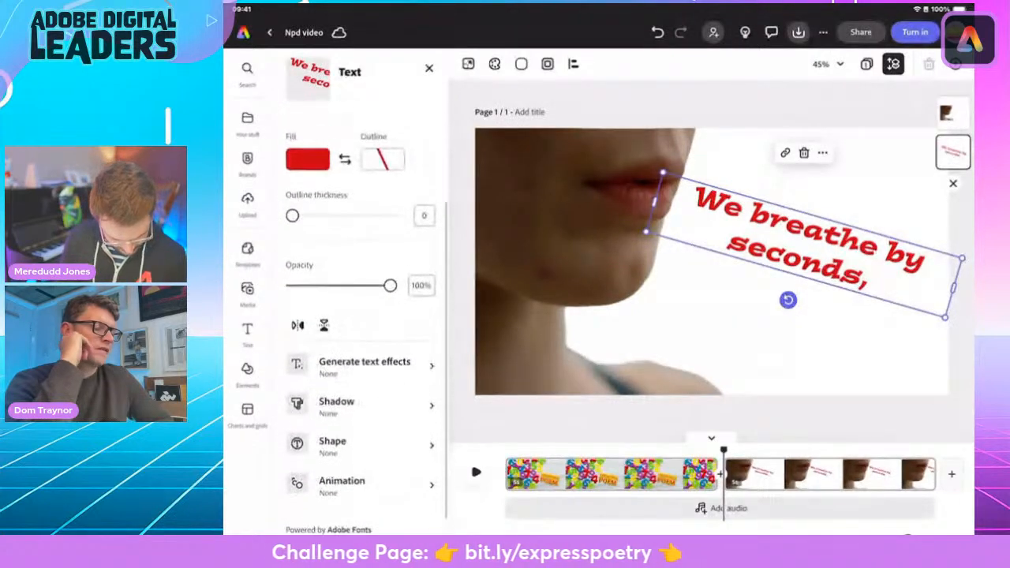
pyautogui.click(339, 505)
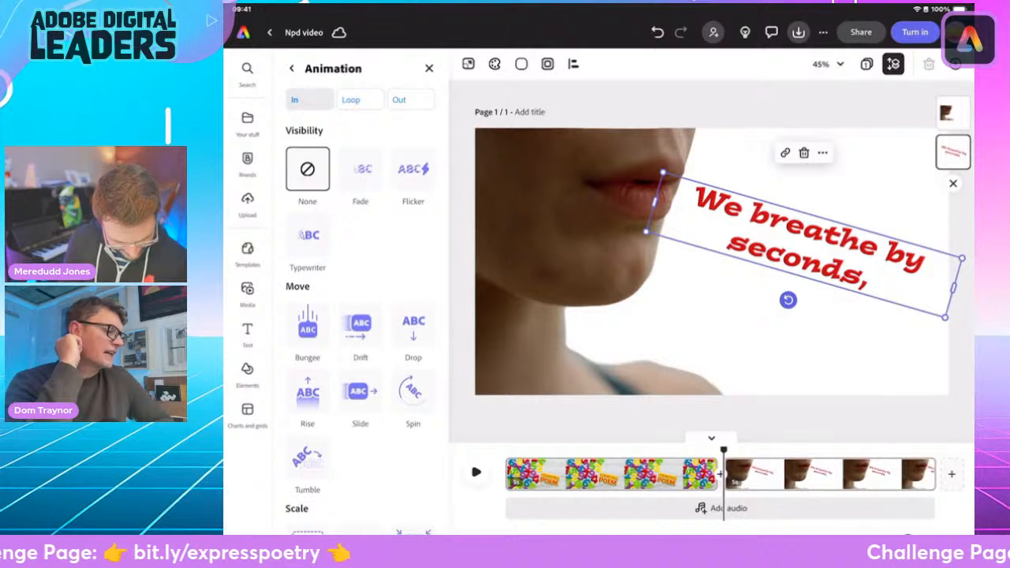
pyautogui.click(360, 325)
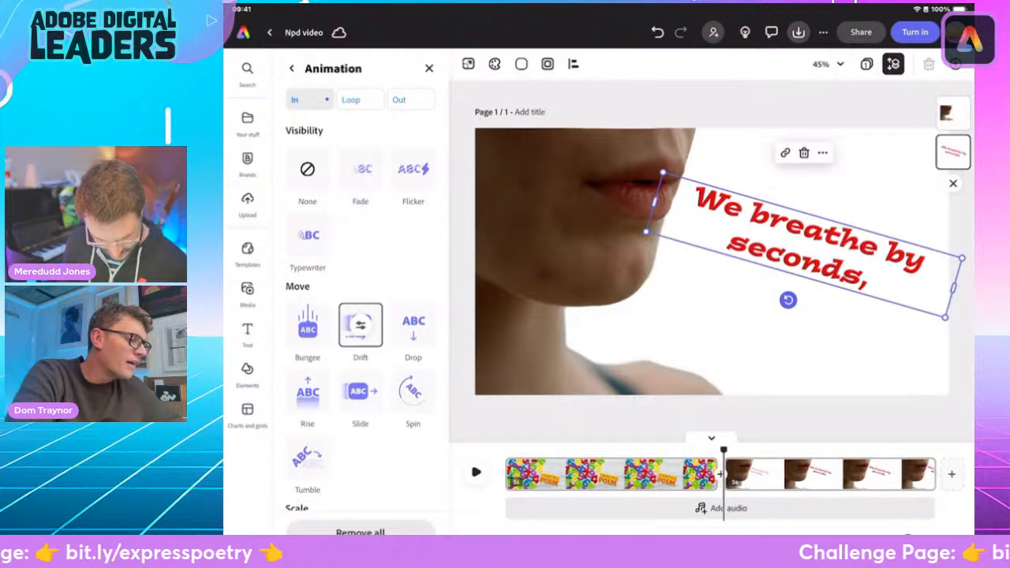
pyautogui.press('space')
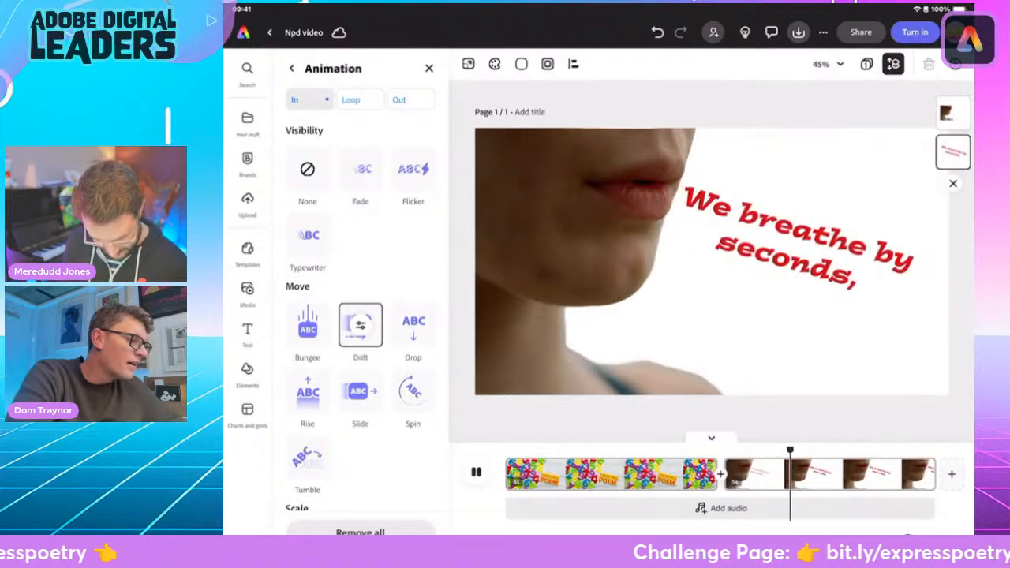
# - Move the tilted poem line up so it starts level with the lips, then replay the scene
pyautogui.doubleClick(799, 247)
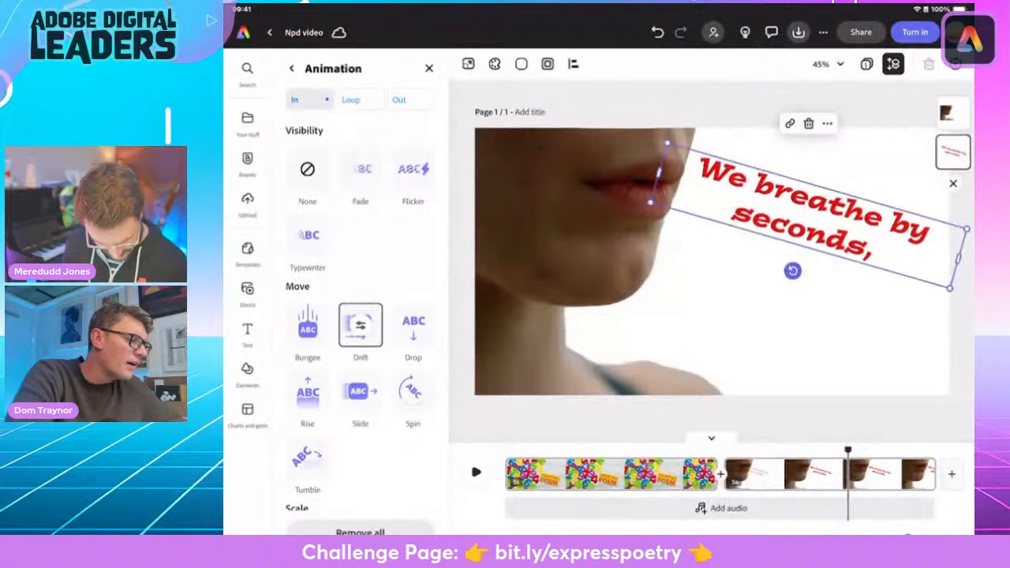
pyautogui.press('space')
pyautogui.moveTo(895, 450); pyautogui.dragTo(734, 450)
pyautogui.press('space')
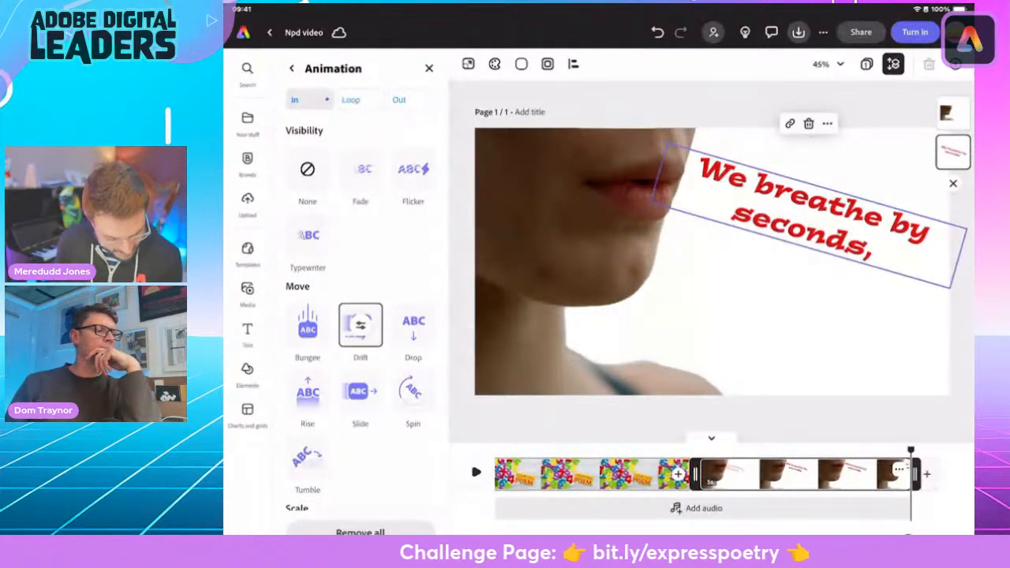
# - Search the background elements for "Gradient"
pyautogui.click(247, 374)
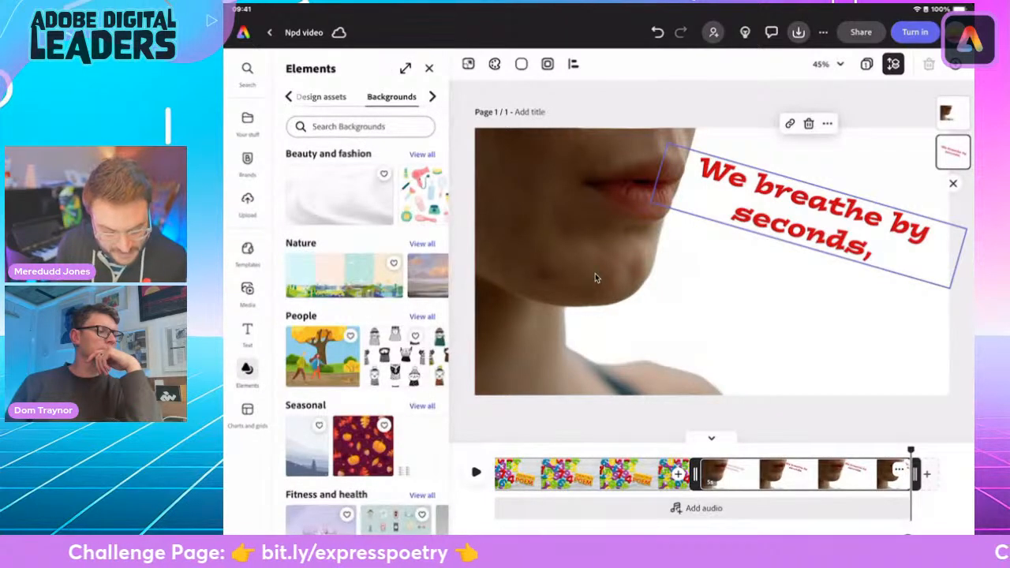
pyautogui.click(361, 126)
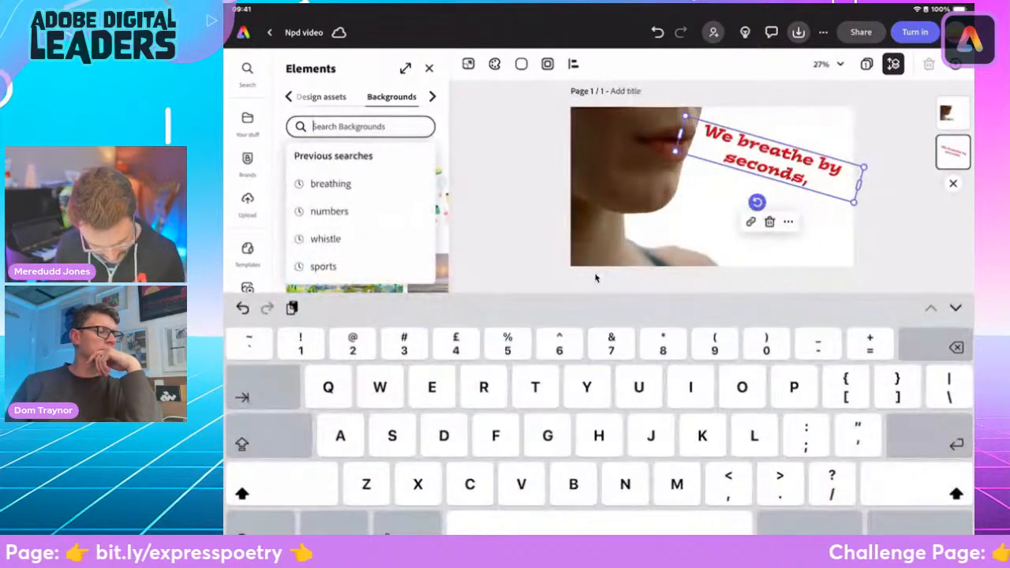
pyautogui.write('Gradient')
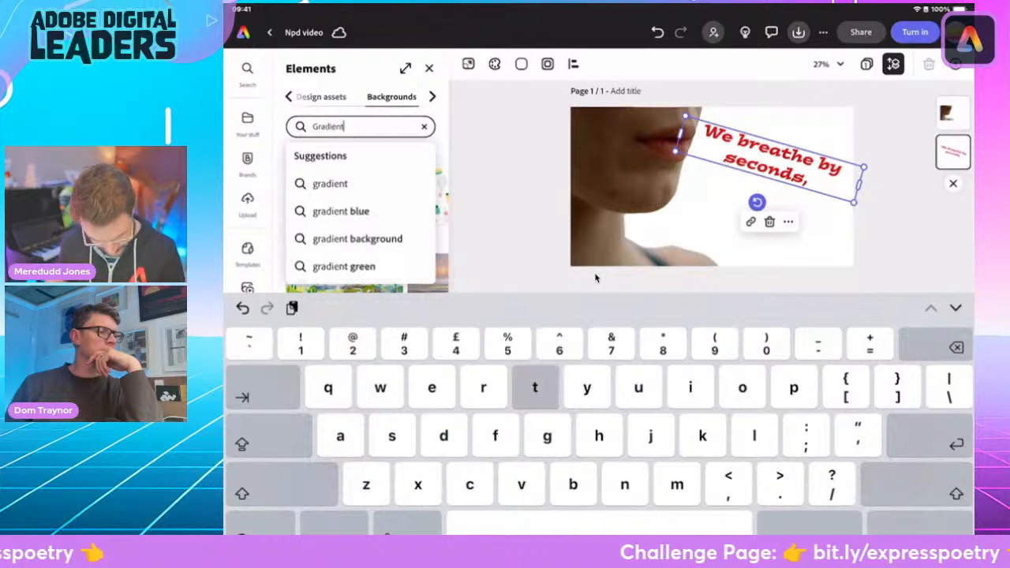
pyautogui.press('Return')
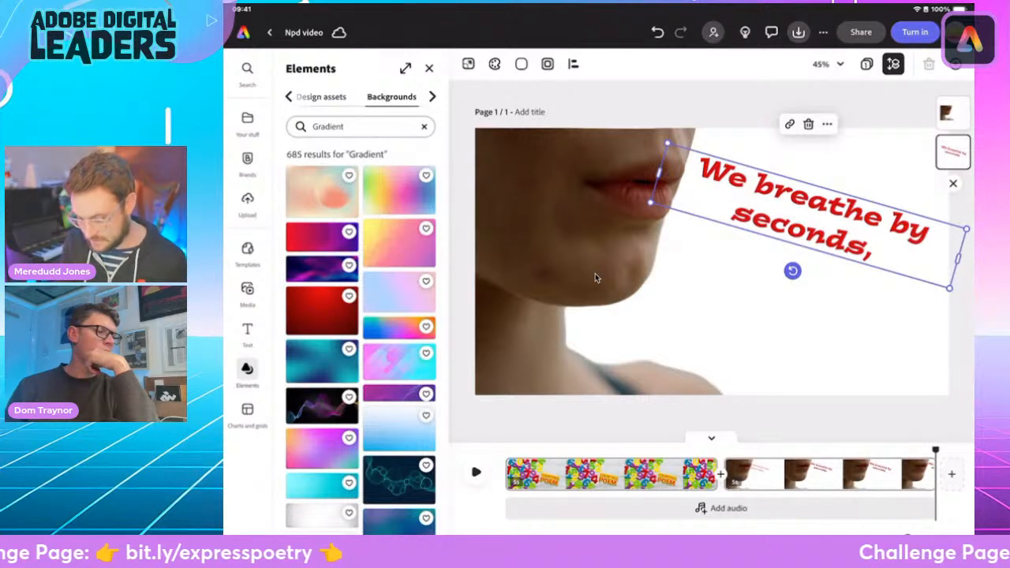
# - Set the light blue-to-pink gradient as the scene's page background
pyautogui.moveTo(954, 153)
pyautogui.mouseDown()
pyautogui.moveTo(931, 163)
pyautogui.moveTo(950, 151)
pyautogui.moveTo(947, 98)
pyautogui.moveTo(953, 152)
pyautogui.mouseUp()
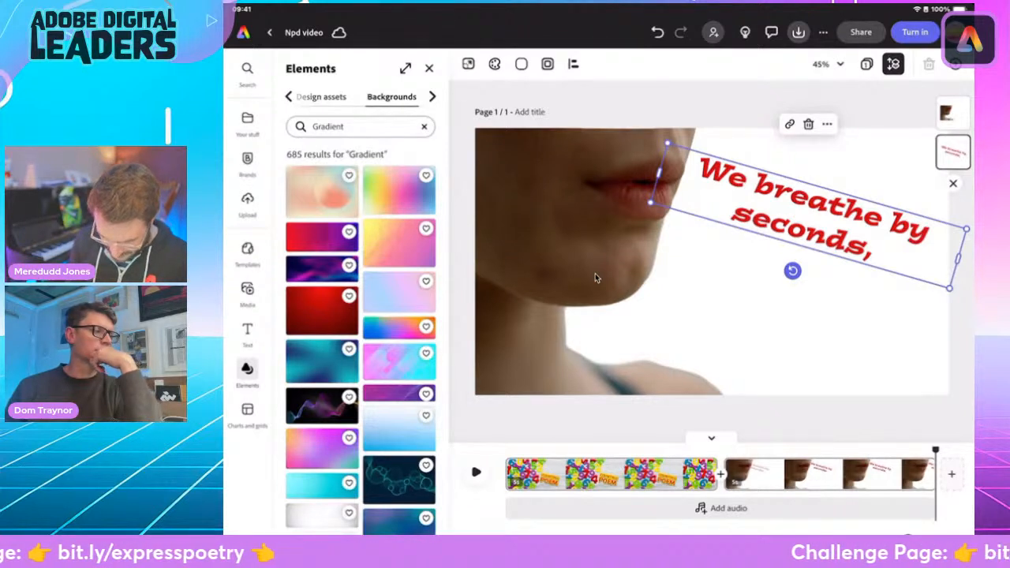
pyautogui.scroll(-4, 360, 331)
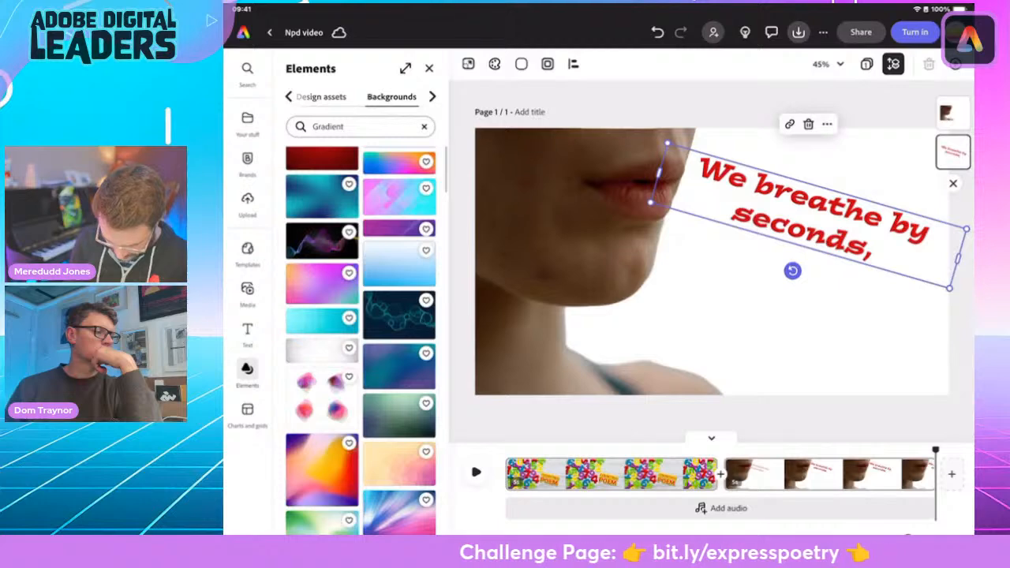
pyautogui.scroll(-5, 360, 331)
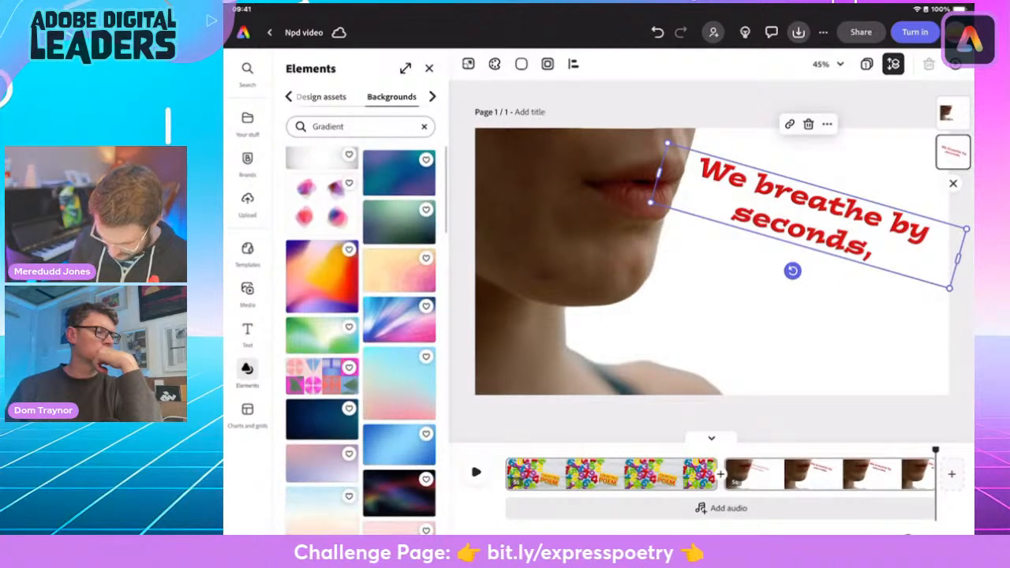
pyautogui.click(399, 383)
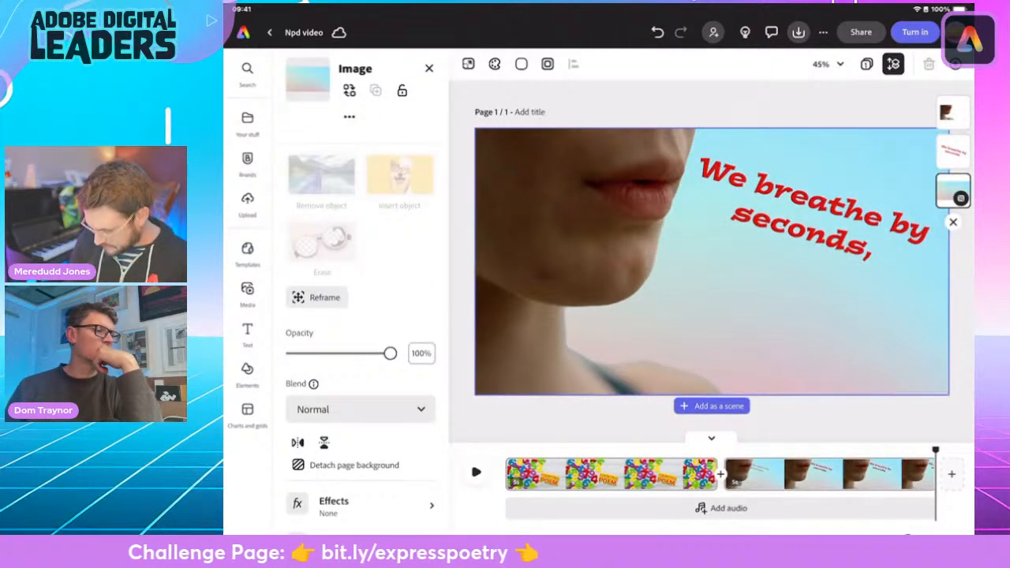
# - Change the poem line's fill from the extended colour swatches to dark teal
pyautogui.click(813, 207)
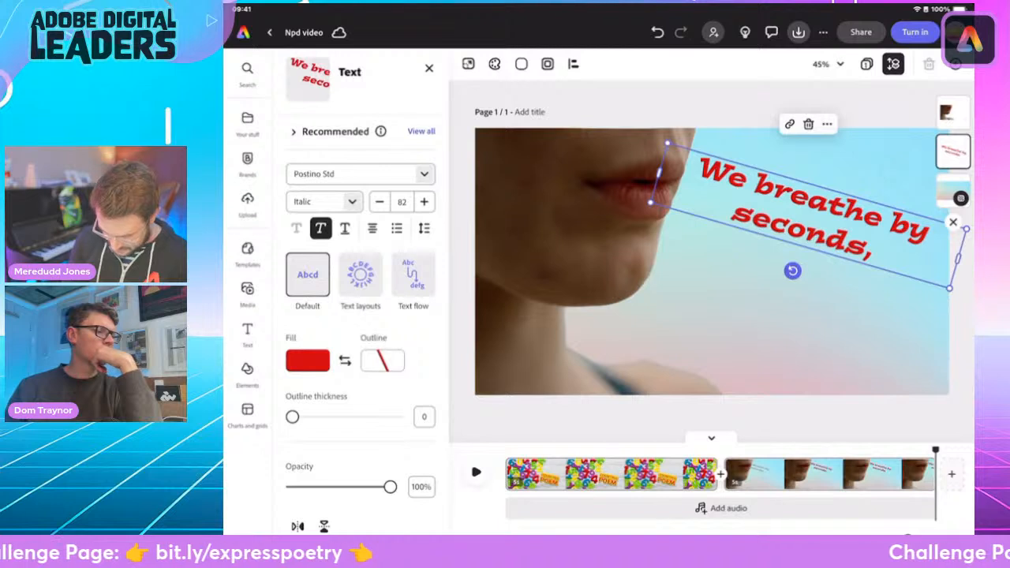
pyautogui.click(307, 359)
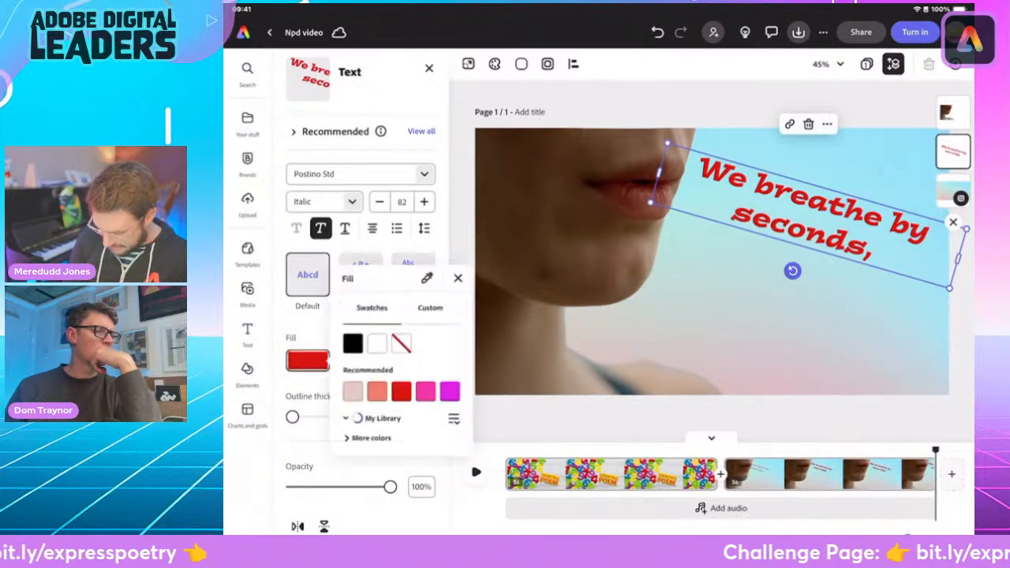
pyautogui.click(369, 438)
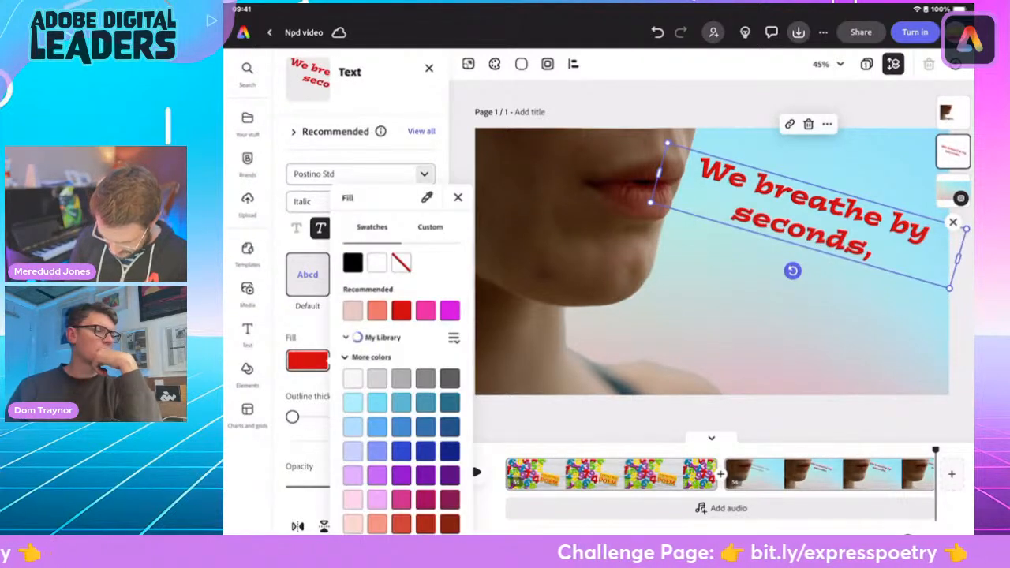
pyautogui.click(450, 428)
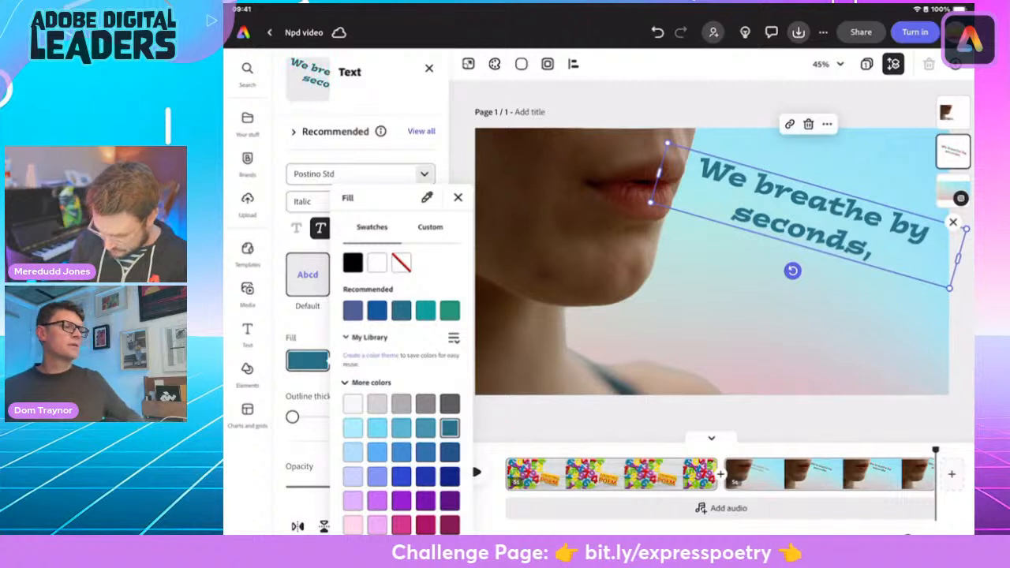
pyautogui.click(457, 198)
# - Give the poem line a light blue outline with a thickness of 58
pyautogui.moveTo(292, 417); pyautogui.dragTo(352, 416)
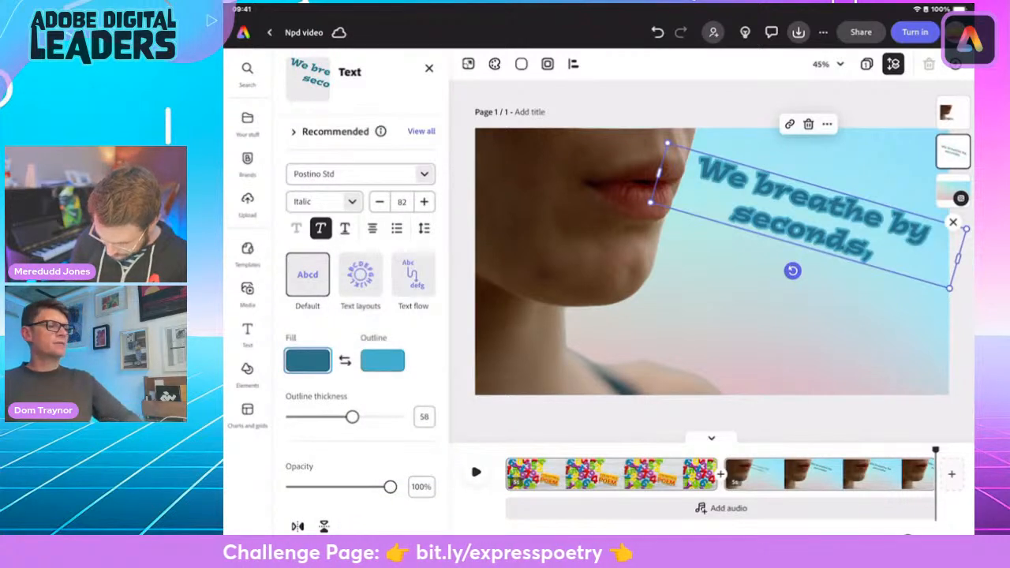
pyautogui.click(383, 361)
pyautogui.click(532, 266)
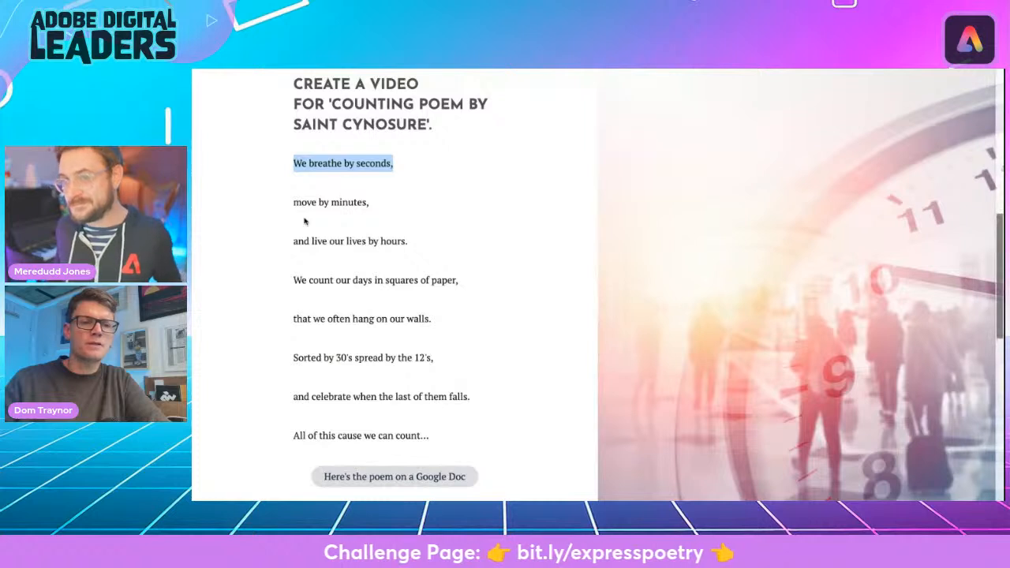
# - Select the line "move by minutes," on the challenge page, then switch to the desktop Adobe Express video and add a blank third scene
pyautogui.moveTo(294, 202); pyautogui.dragTo(378, 206)
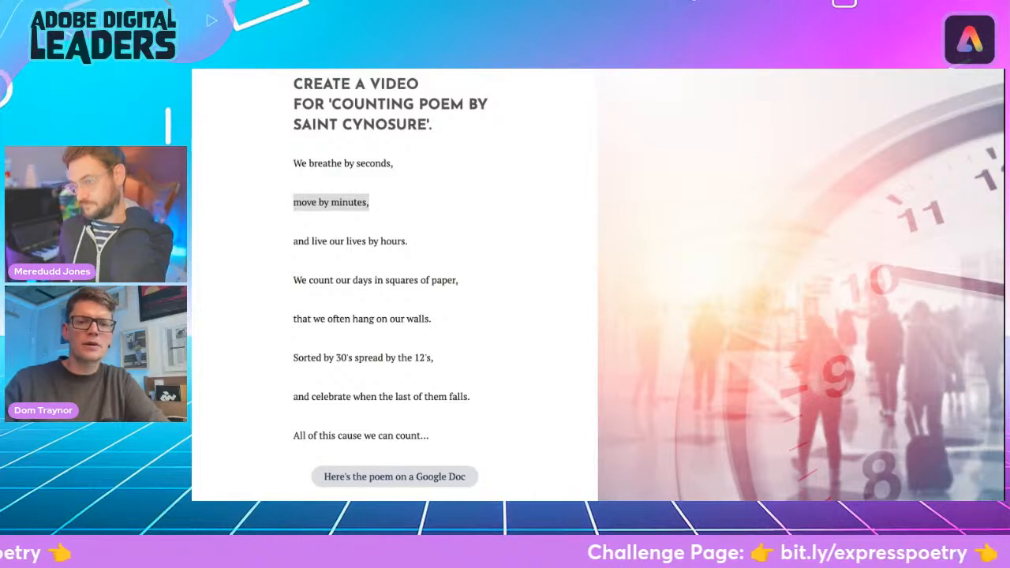
pyautogui.hotkey('ctrl', 'Tab')
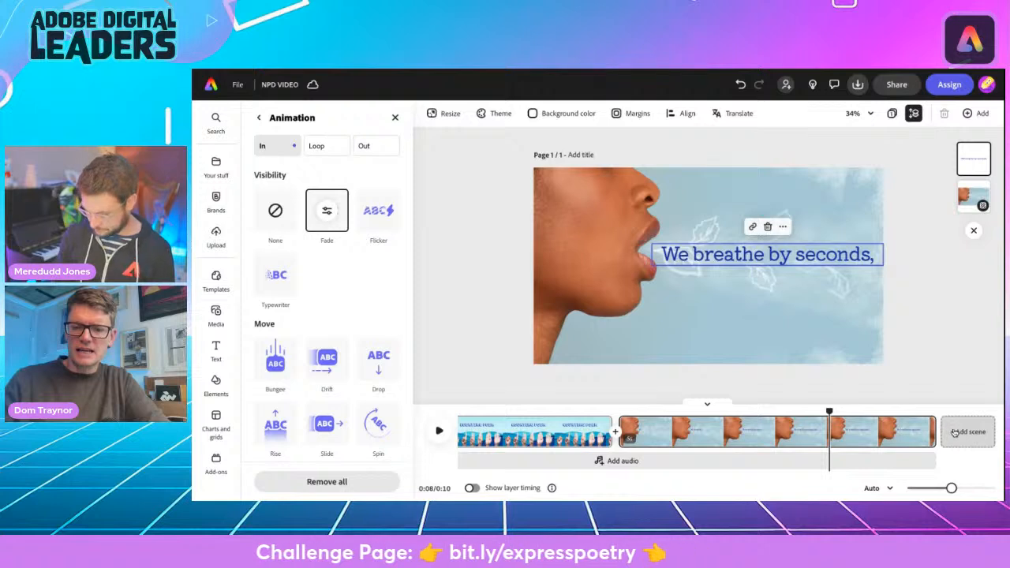
pyautogui.click(955, 433)
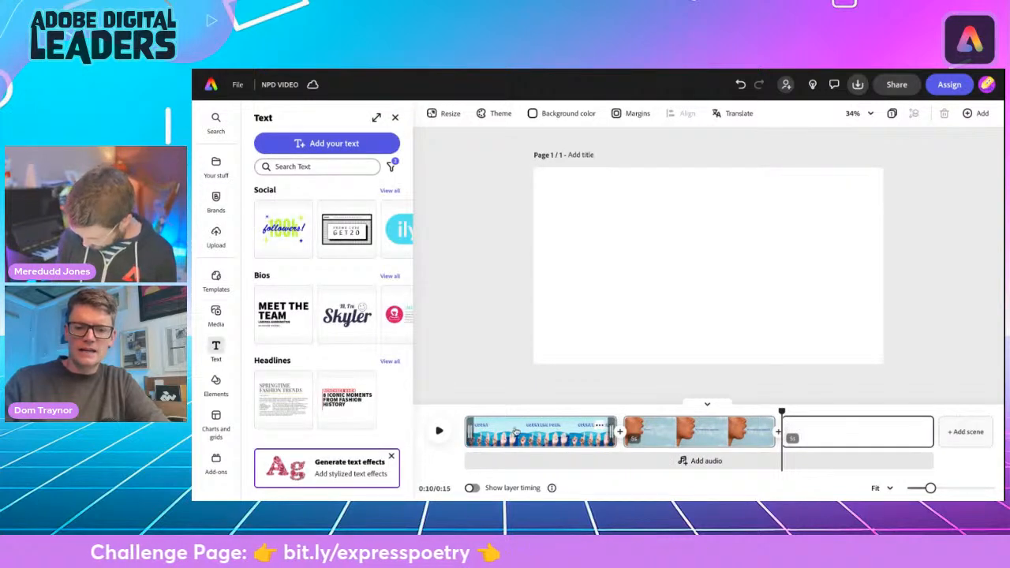
pyautogui.moveTo(494, 447)
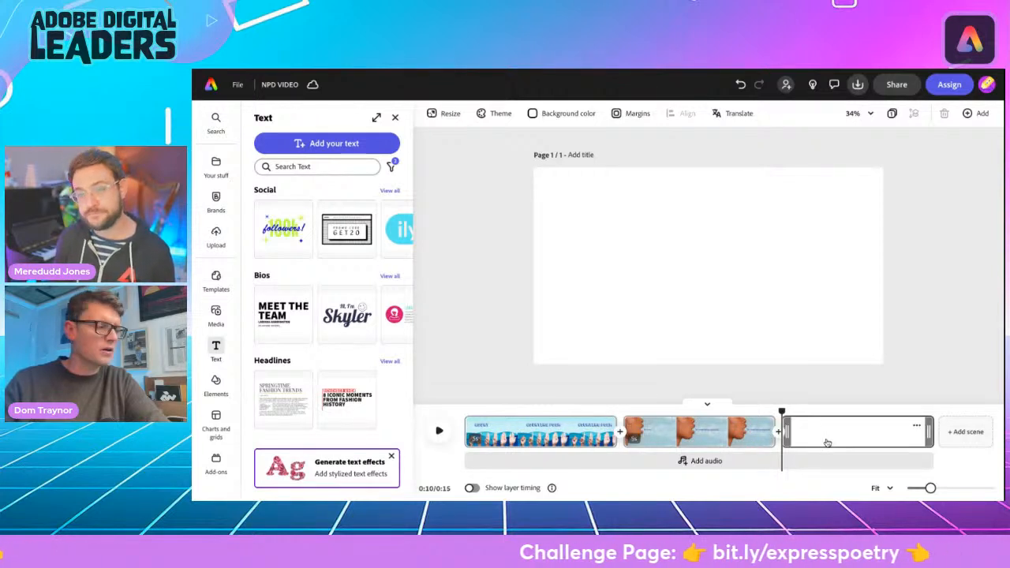
# - Search the stock videos for "minutes"
pyautogui.click(217, 316)
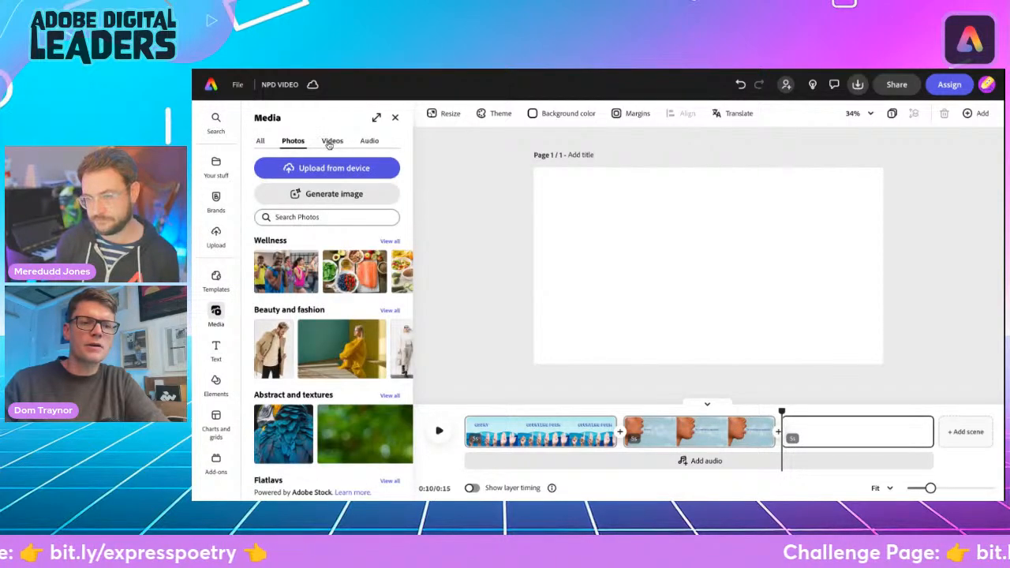
pyautogui.click(330, 142)
pyautogui.click(306, 216)
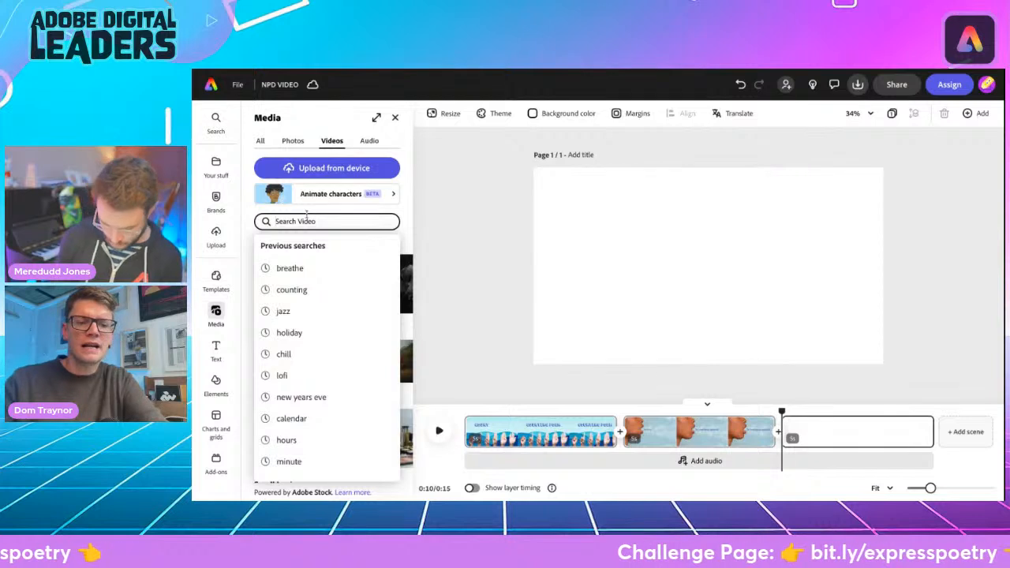
pyautogui.write('minutes')
pyautogui.press('Return')
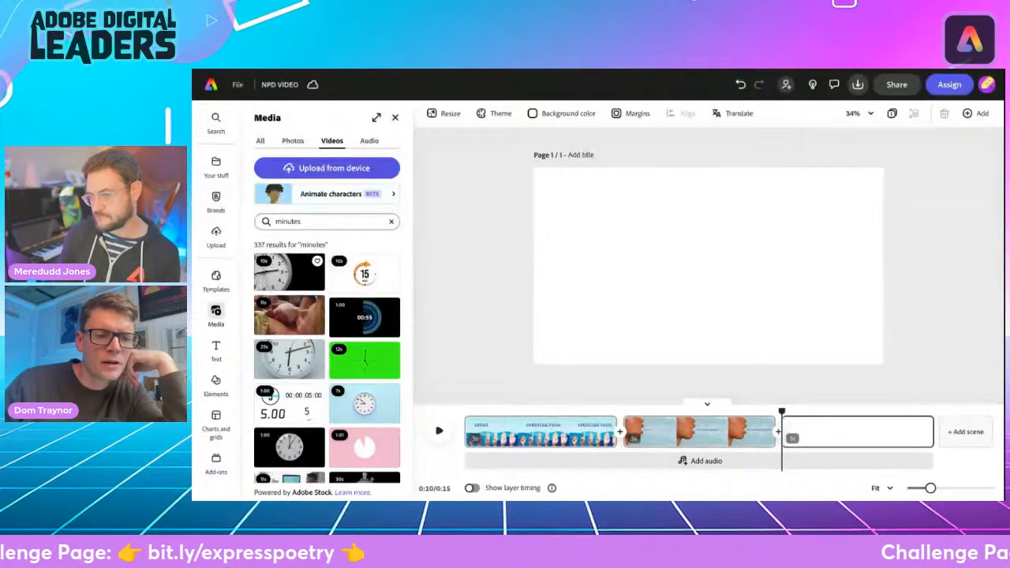
# - Add the close-up clock video with the black background to the new scene and enlarge it to cover the whole page
pyautogui.click(289, 272)
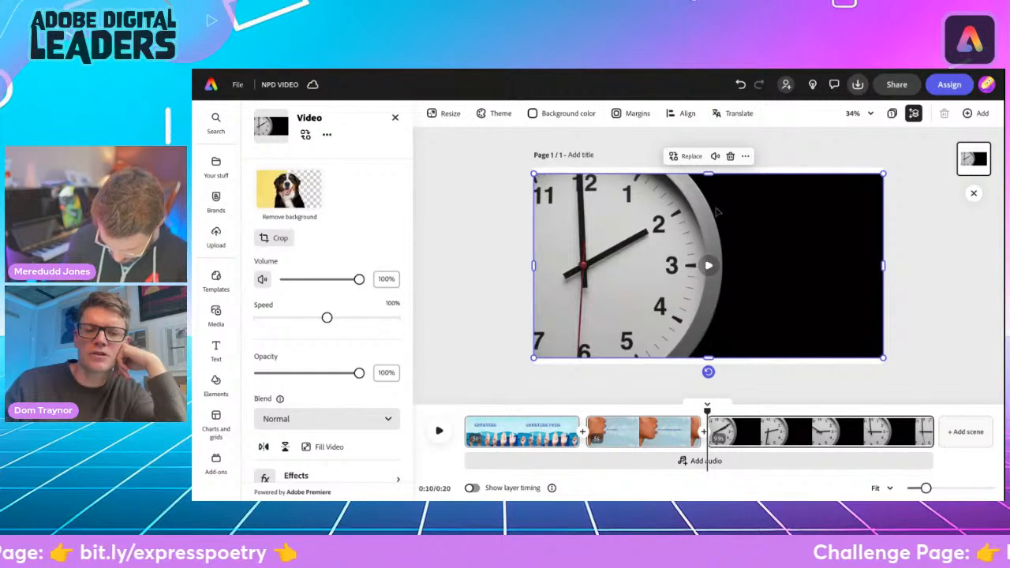
pyautogui.moveTo(542, 169); pyautogui.dragTo(522, 168)
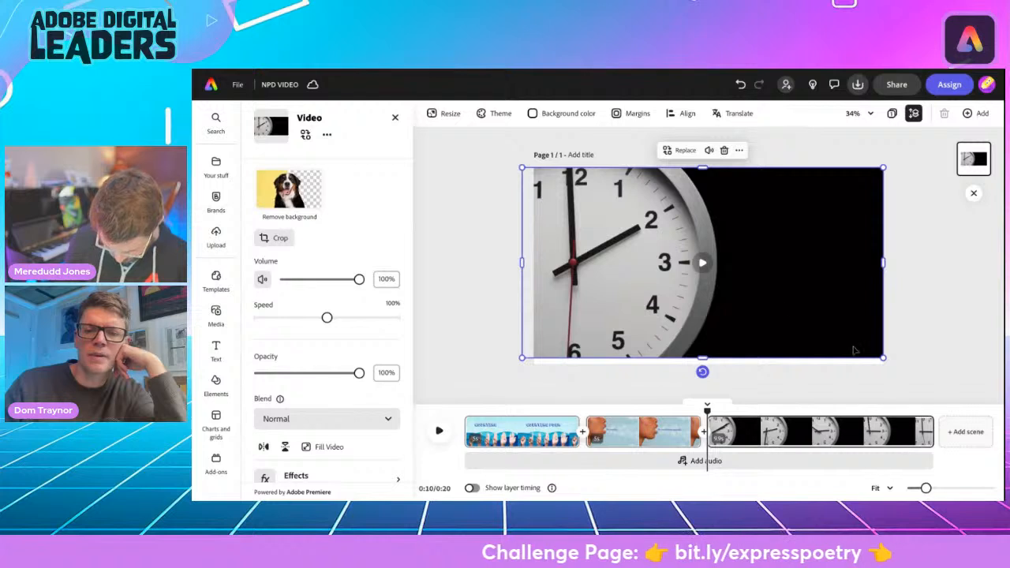
pyautogui.moveTo(883, 358); pyautogui.dragTo(895, 364)
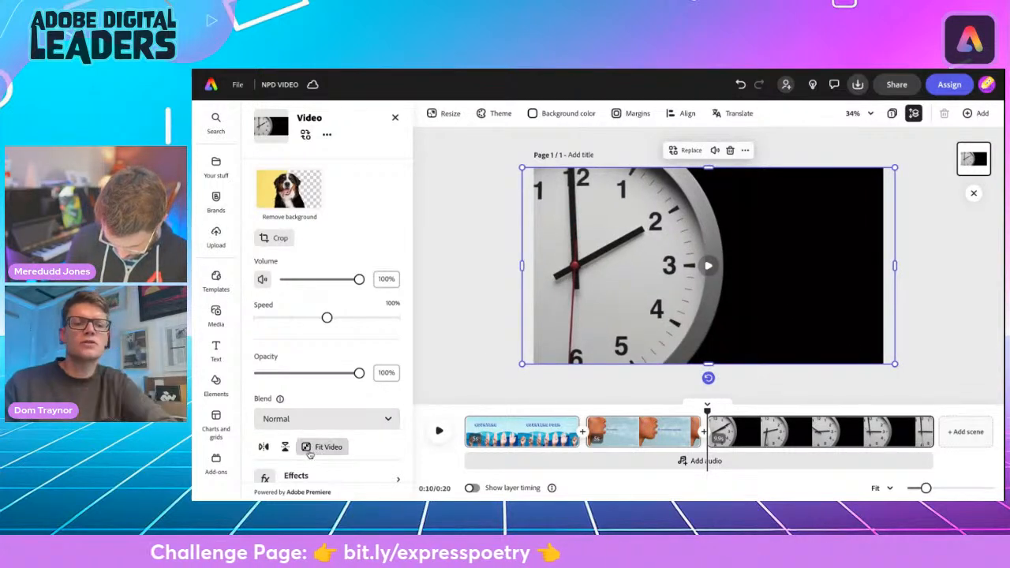
# - Add a text box reading "move by minutes," to the clock scene
pyautogui.click(473, 264)
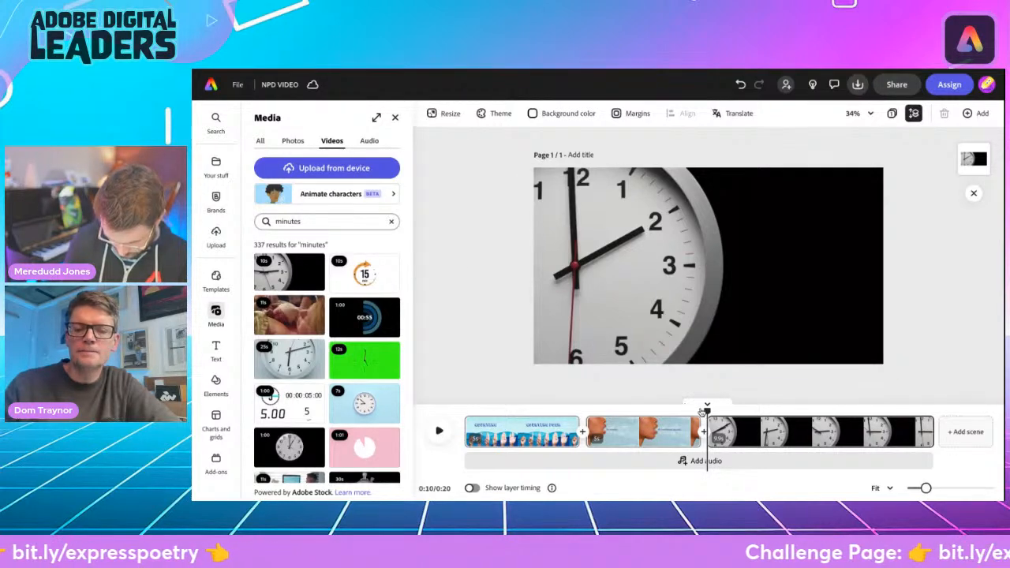
pyautogui.click(215, 349)
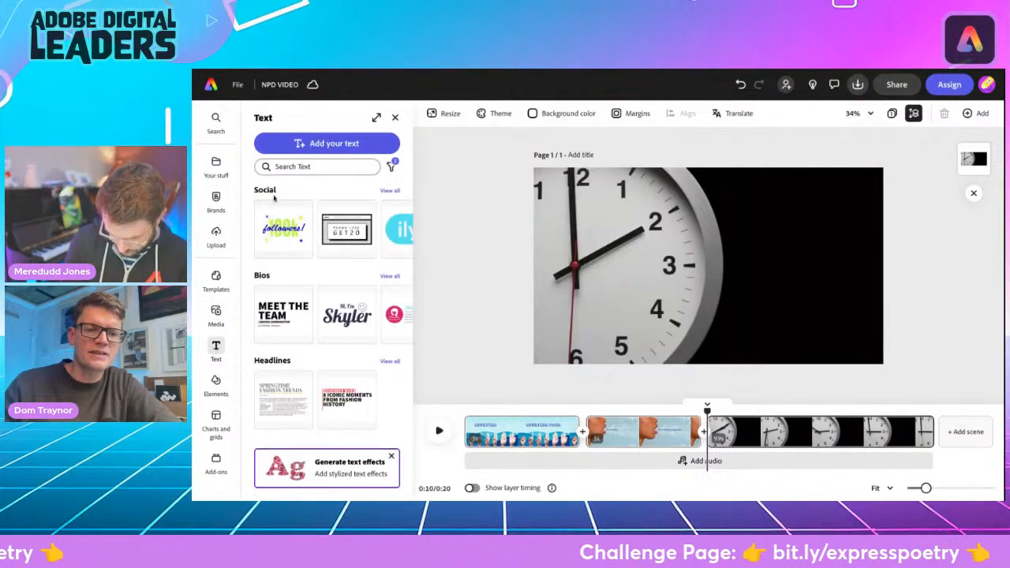
pyautogui.click(308, 143)
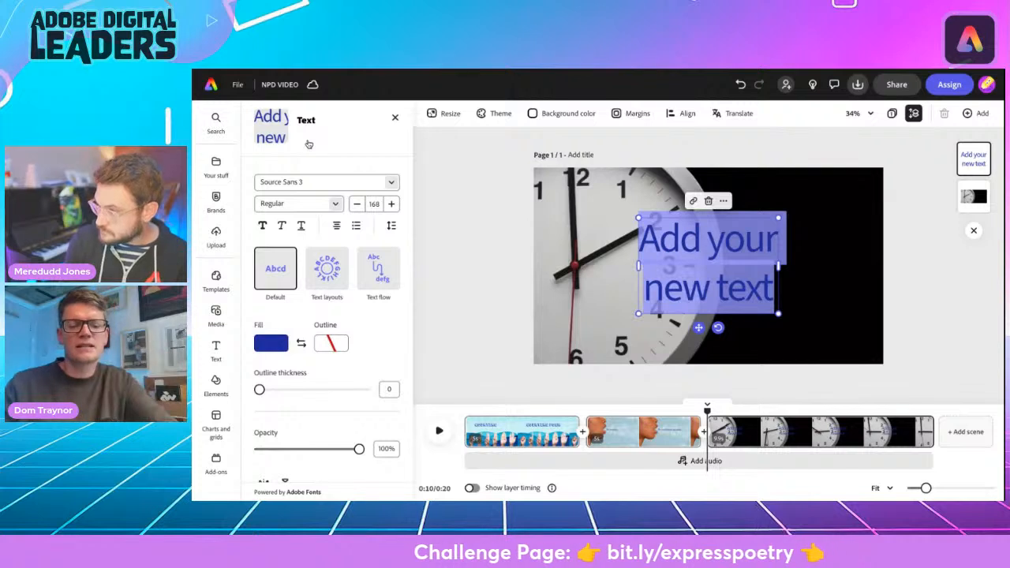
pyautogui.write('move by minutes,')
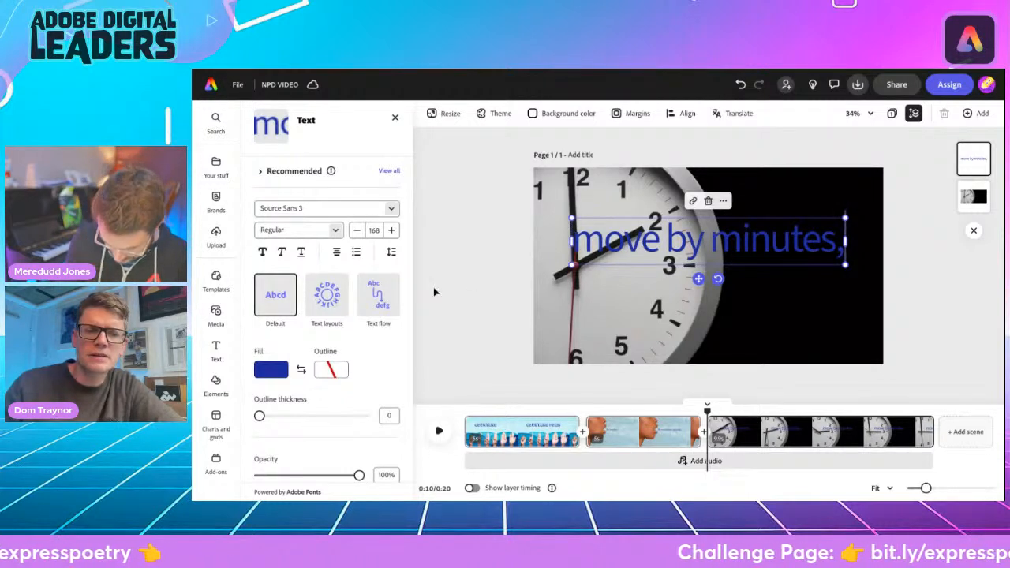
# - Apply the Dynamic text layout to the poem line and reshape it into three stacked lines filling the black area beside the clock
pyautogui.click(333, 301)
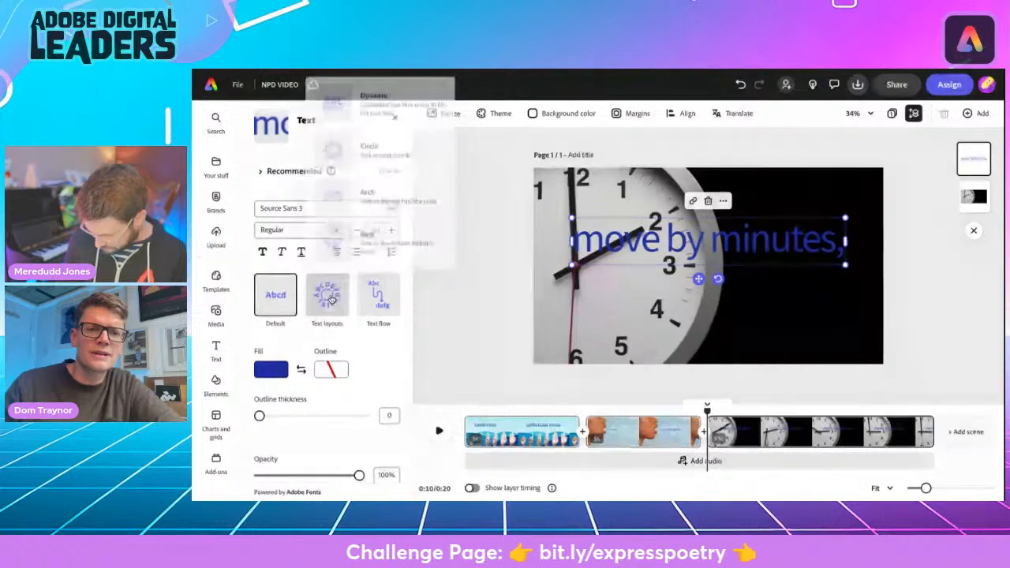
pyautogui.click(340, 111)
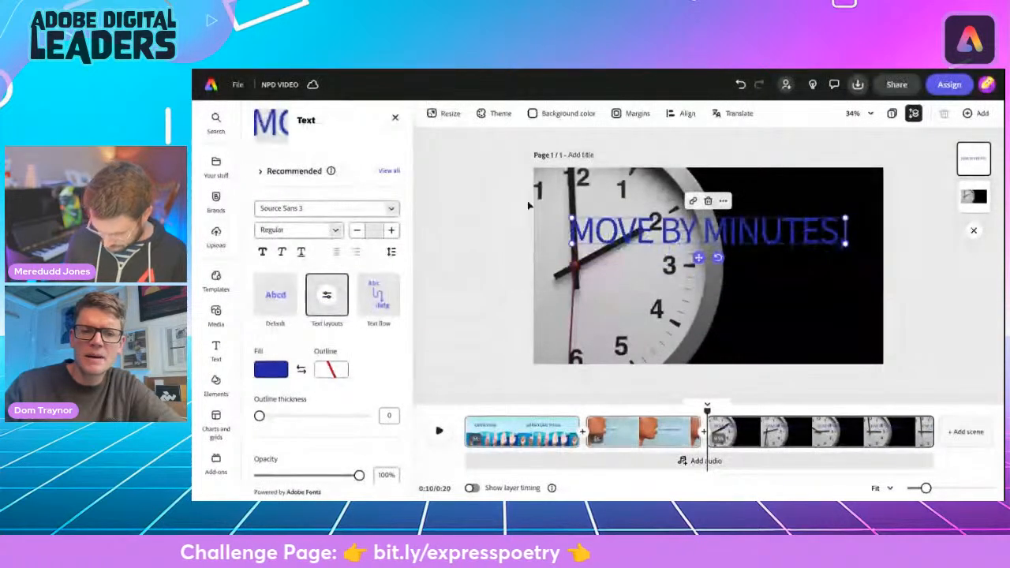
pyautogui.moveTo(571, 218); pyautogui.dragTo(799, 178)
pyautogui.moveTo(799, 245); pyautogui.dragTo(793, 364)
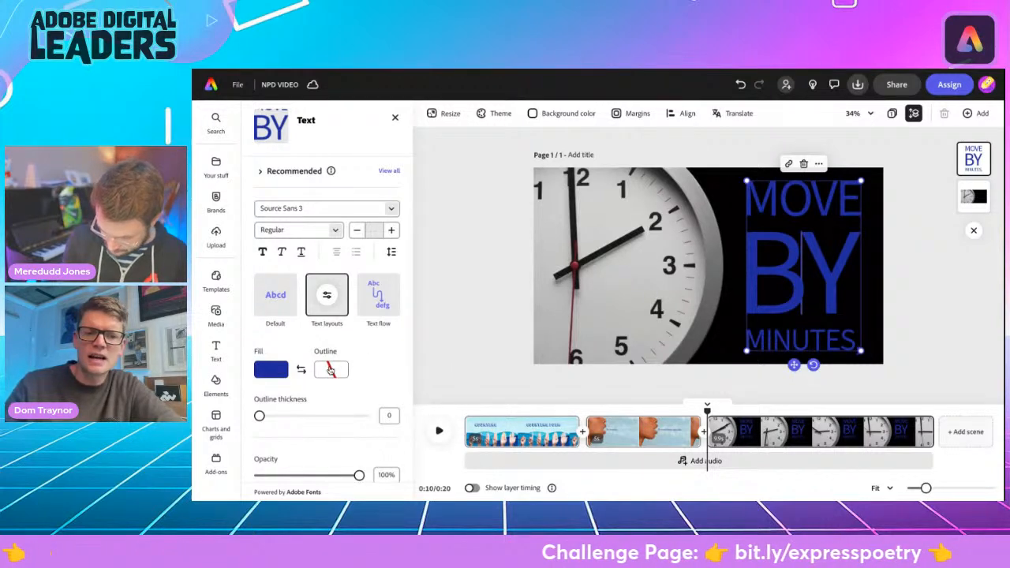
# - Outline the poem line in white, and replace that colour with a light grey sampled from the clock face
pyautogui.click(330, 371)
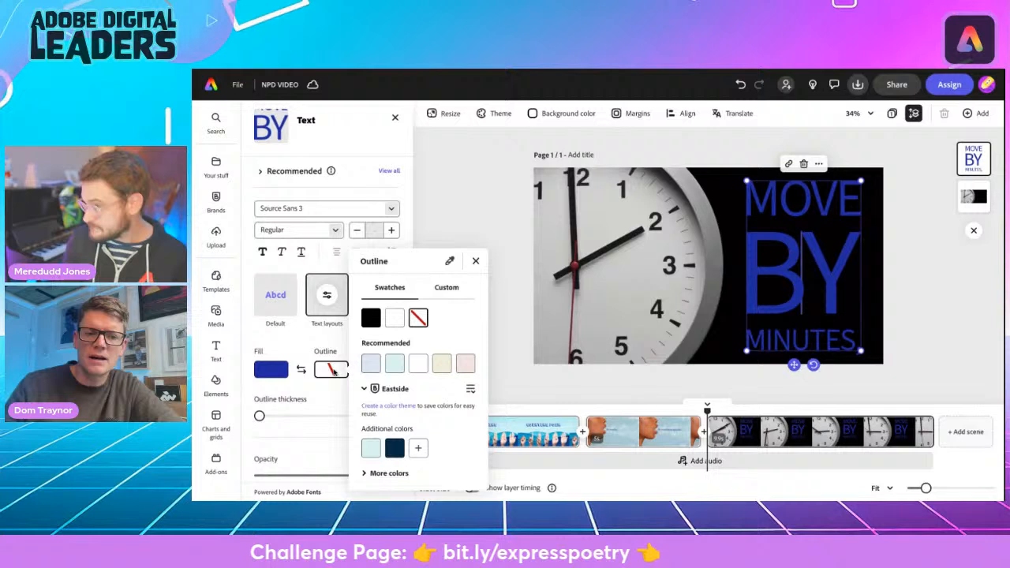
pyautogui.click(394, 319)
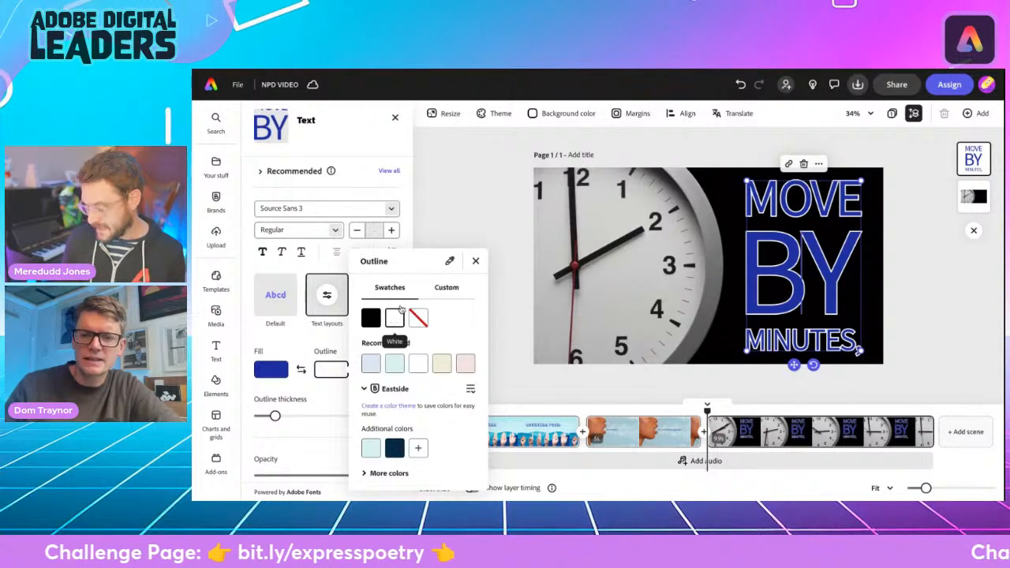
pyautogui.click(449, 263)
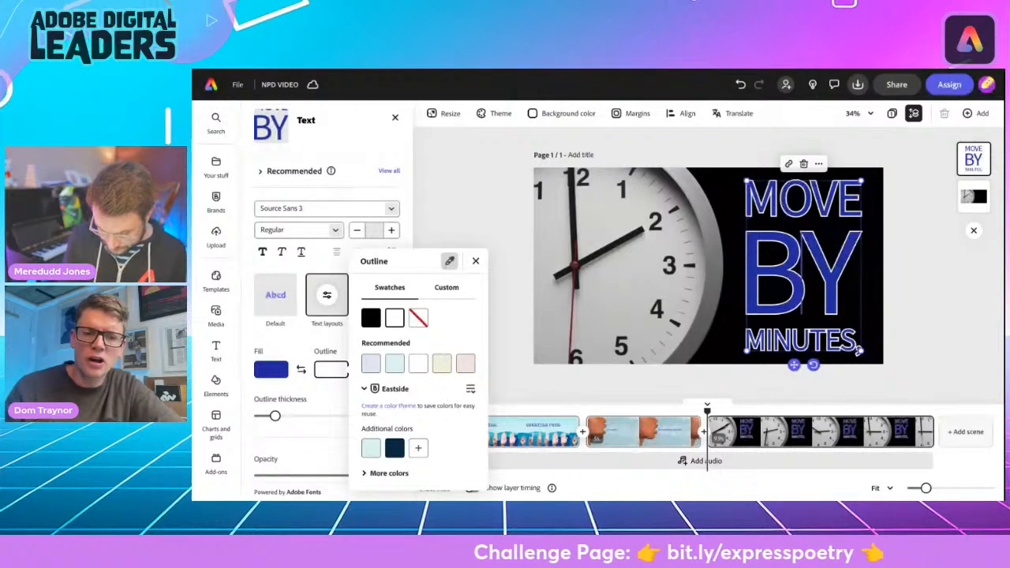
pyautogui.press('Escape')
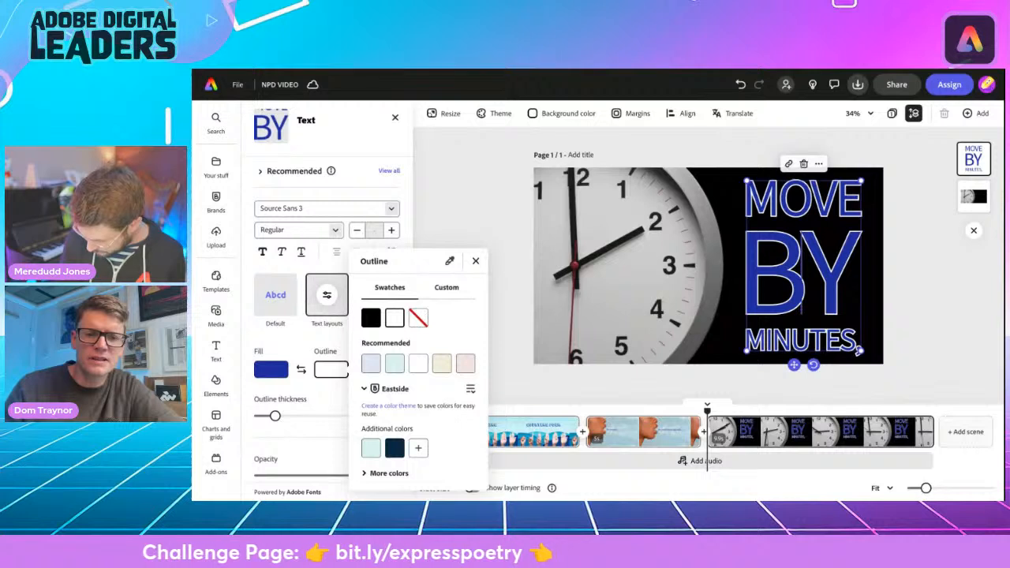
pyautogui.click(623, 292)
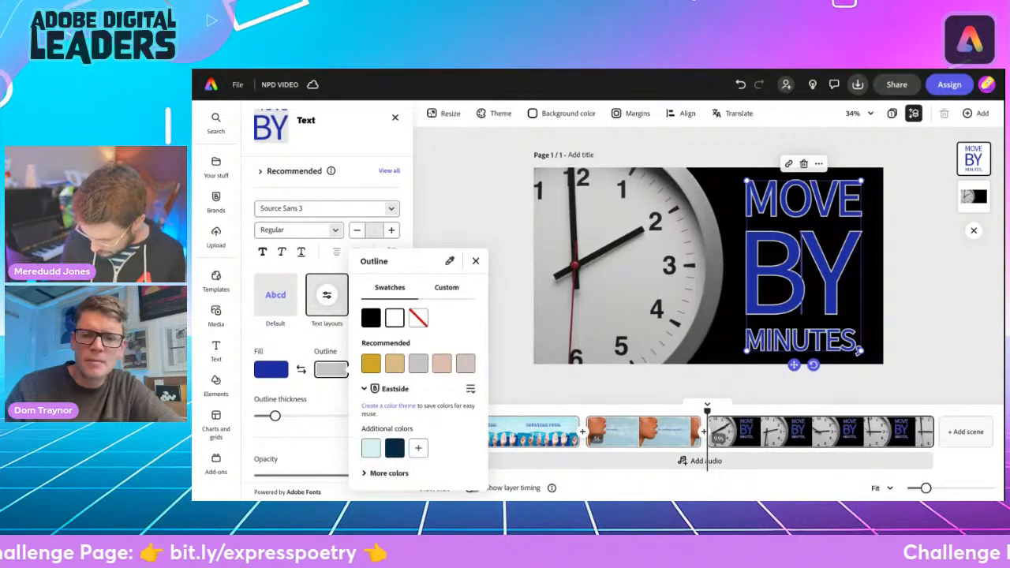
pyautogui.click(468, 230)
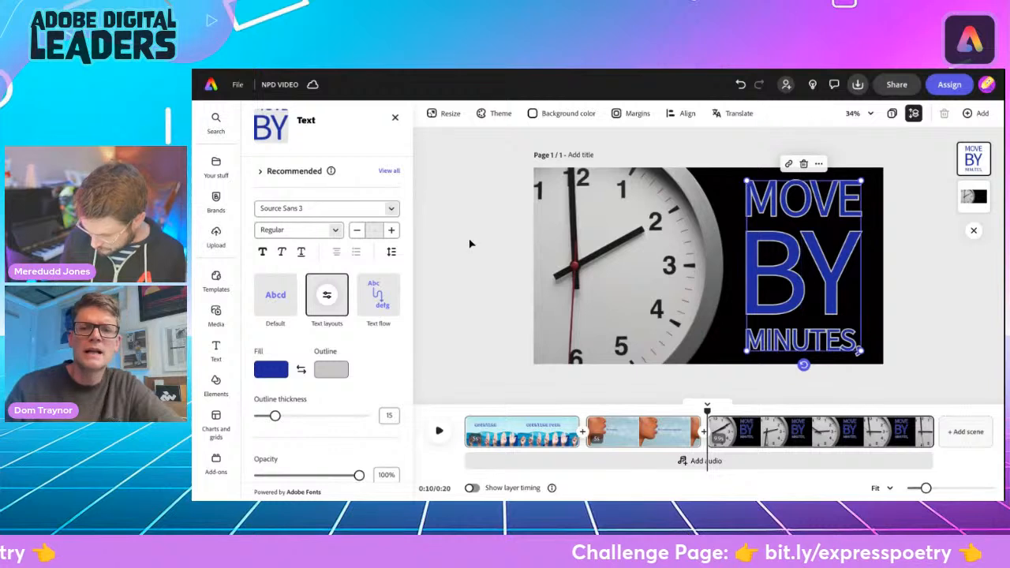
pyautogui.click(470, 244)
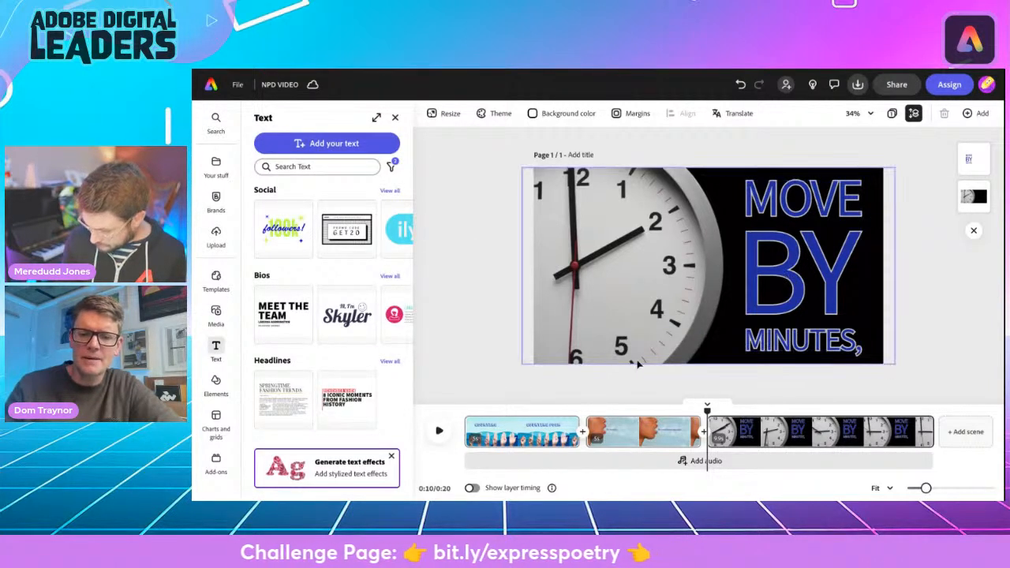
# - Review the In, Loop and Out animations offered for the "move by minutes," text
pyautogui.click(797, 260)
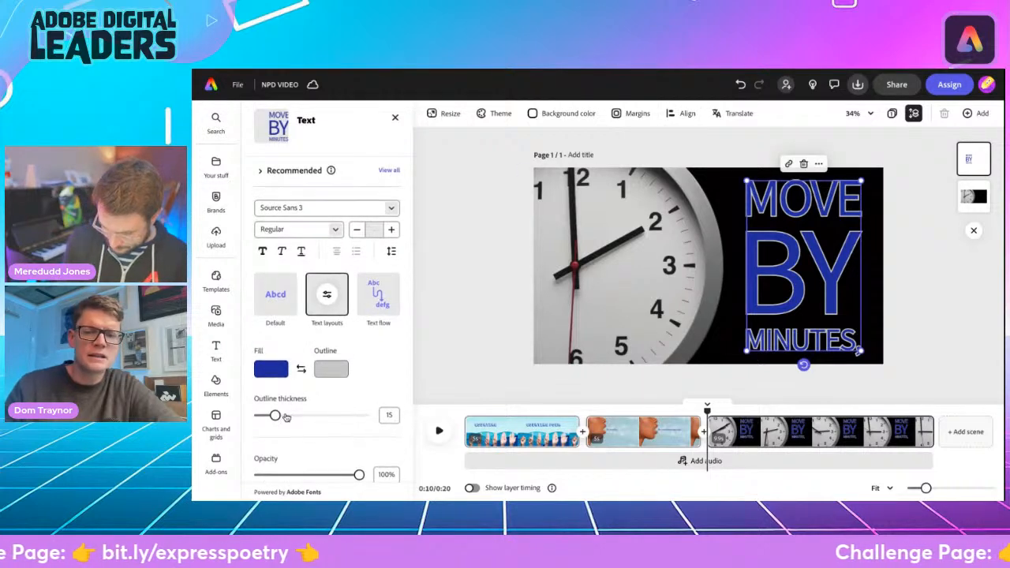
pyautogui.scroll(-3, 286, 417)
pyautogui.click(296, 456)
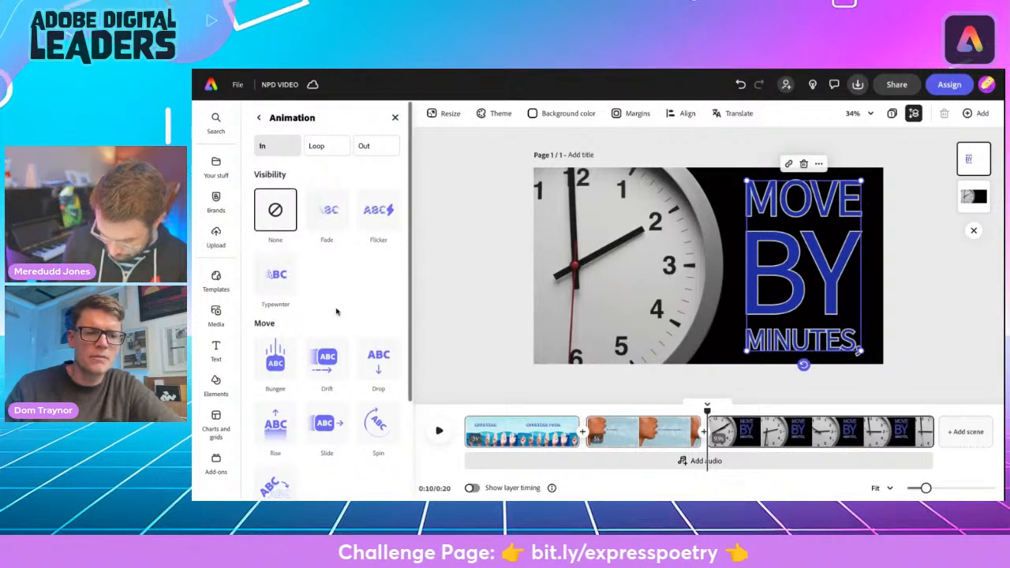
pyautogui.scroll(-1, 337, 311)
pyautogui.scroll(-1, 337, 312)
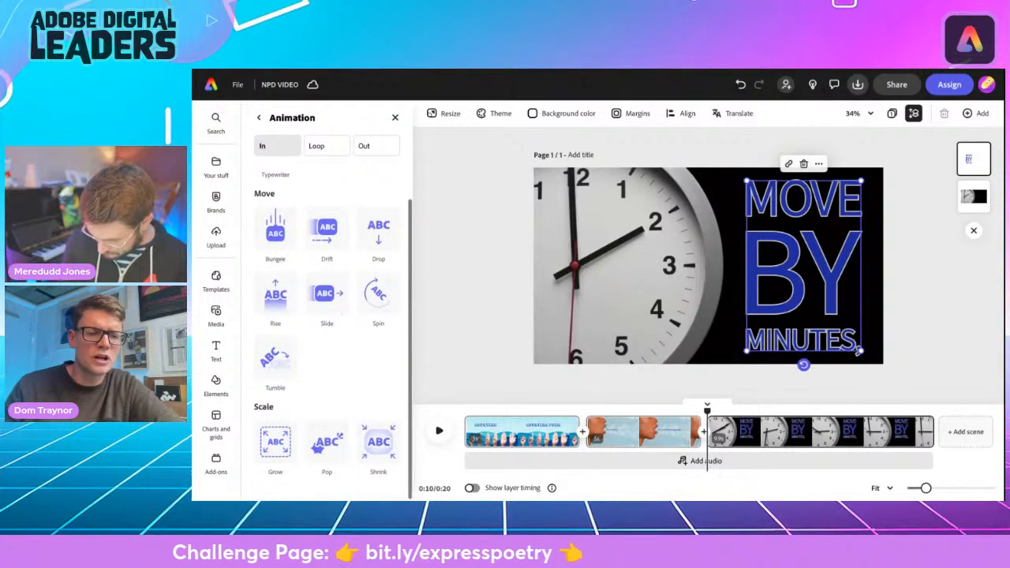
pyautogui.scroll(1, 337, 312)
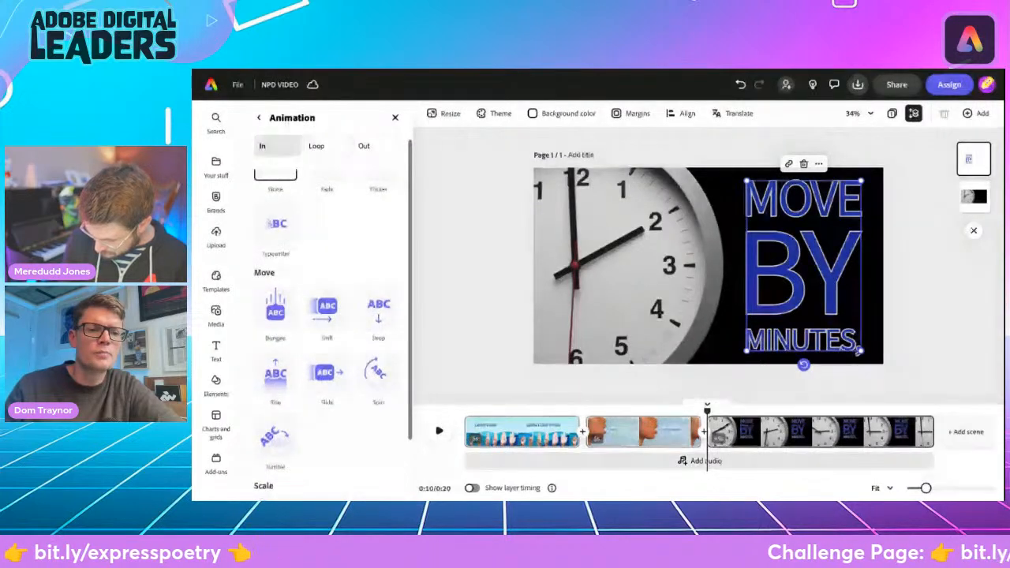
pyautogui.scroll(1, 326, 159)
pyautogui.click(323, 151)
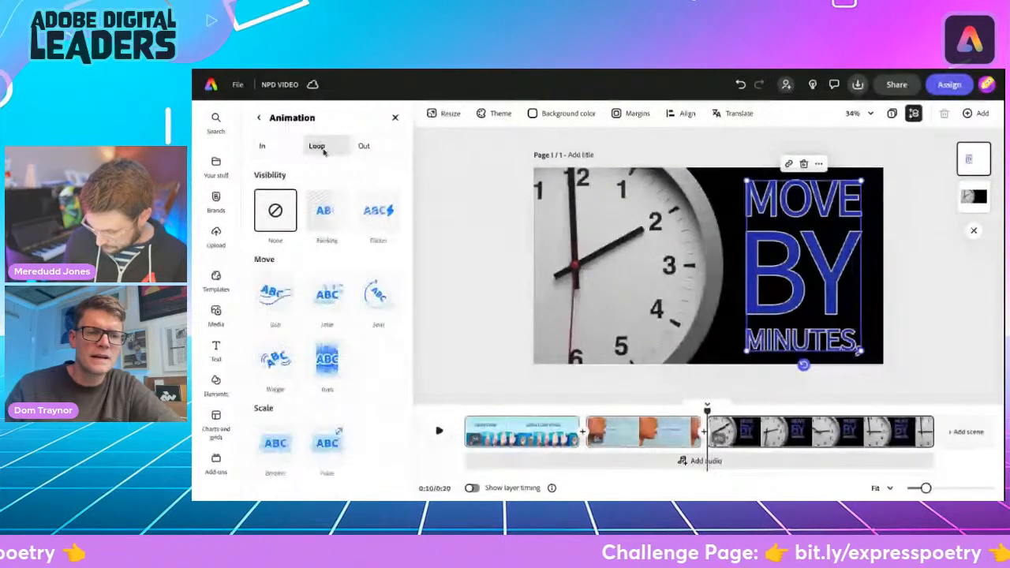
pyautogui.click(264, 146)
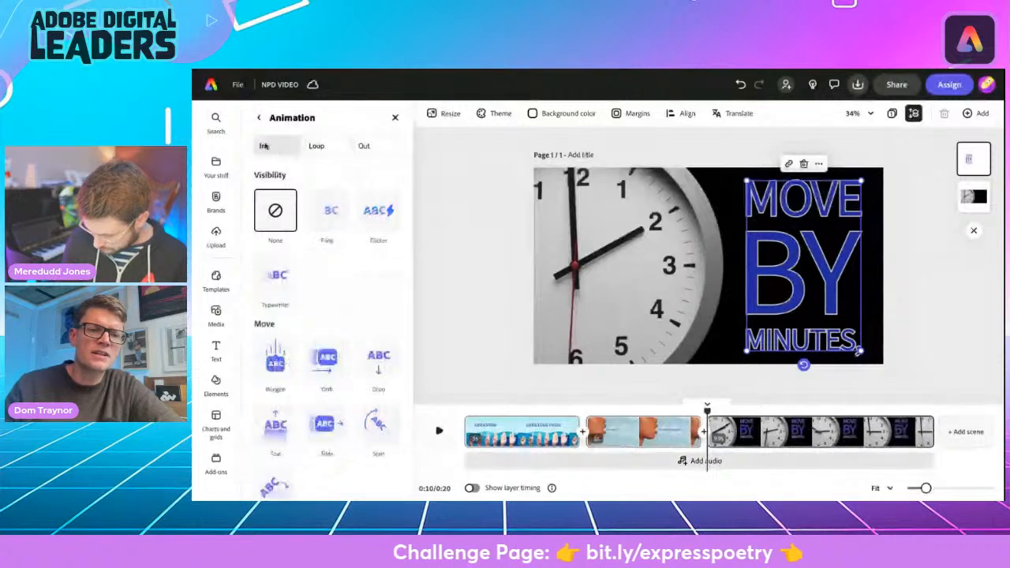
pyautogui.click(315, 147)
pyautogui.click(364, 146)
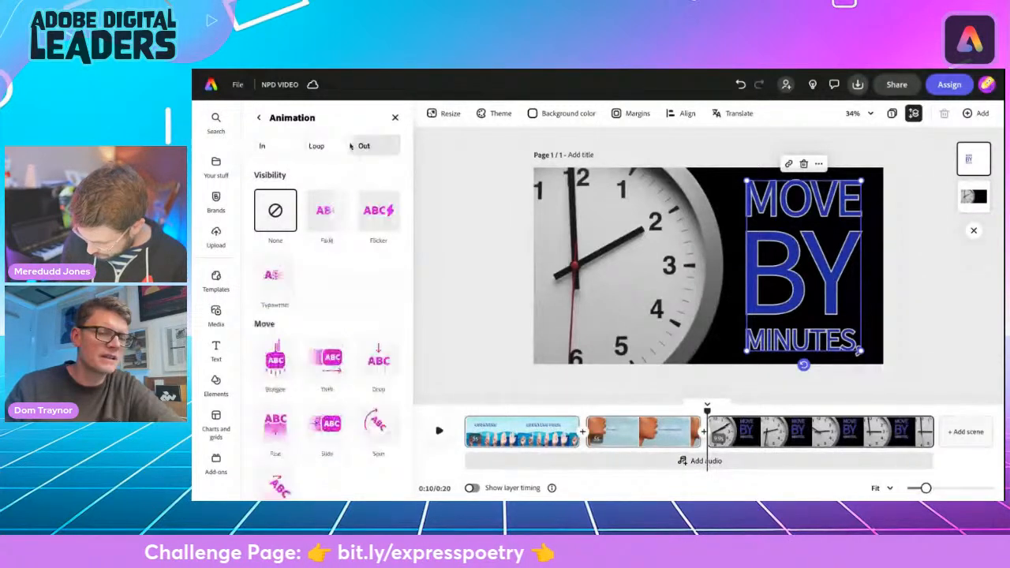
# - Apply the Blinking loop animation to the "move by minutes," text
pyautogui.click(282, 146)
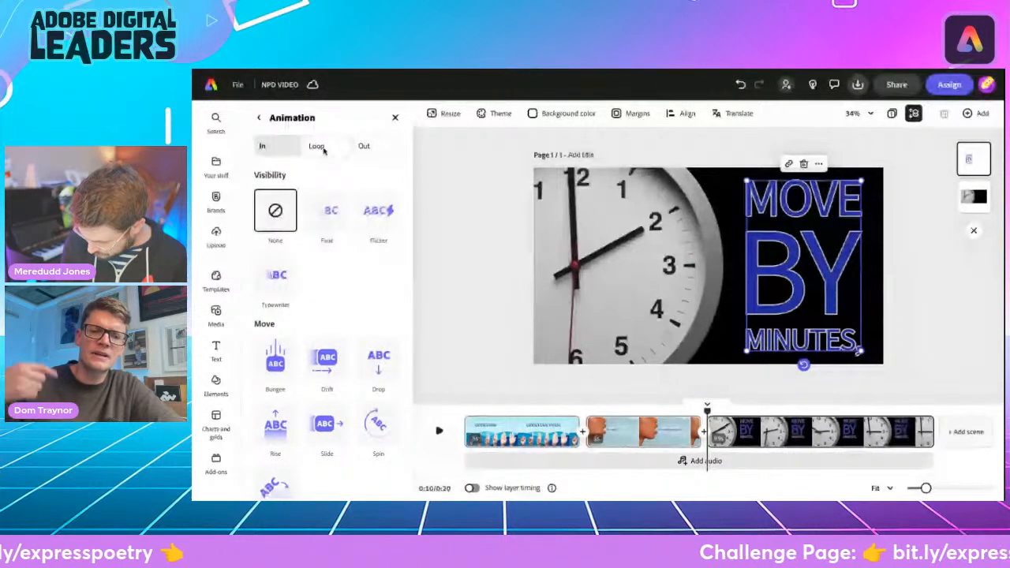
pyautogui.click(318, 146)
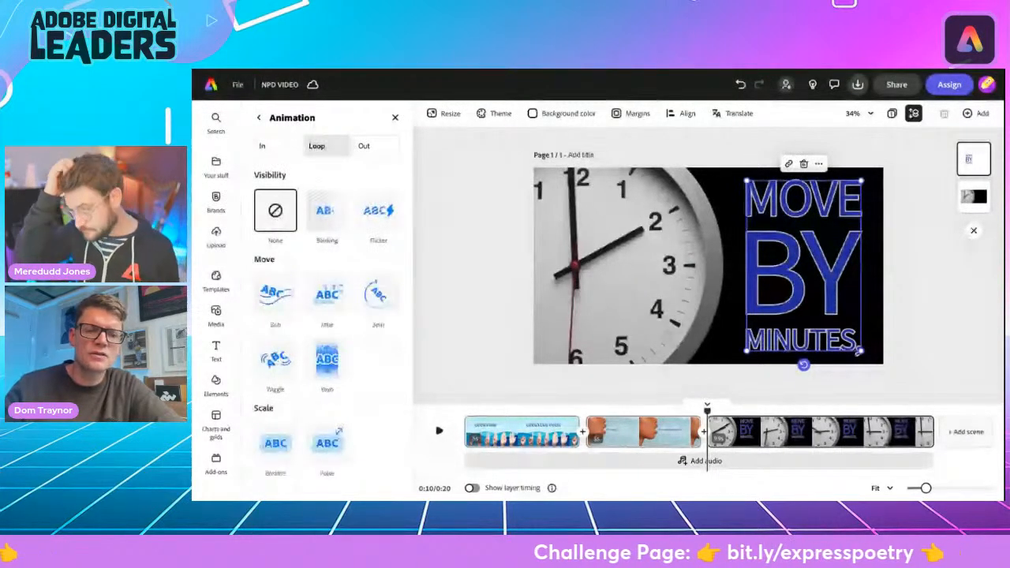
pyautogui.click(364, 147)
pyautogui.click(332, 150)
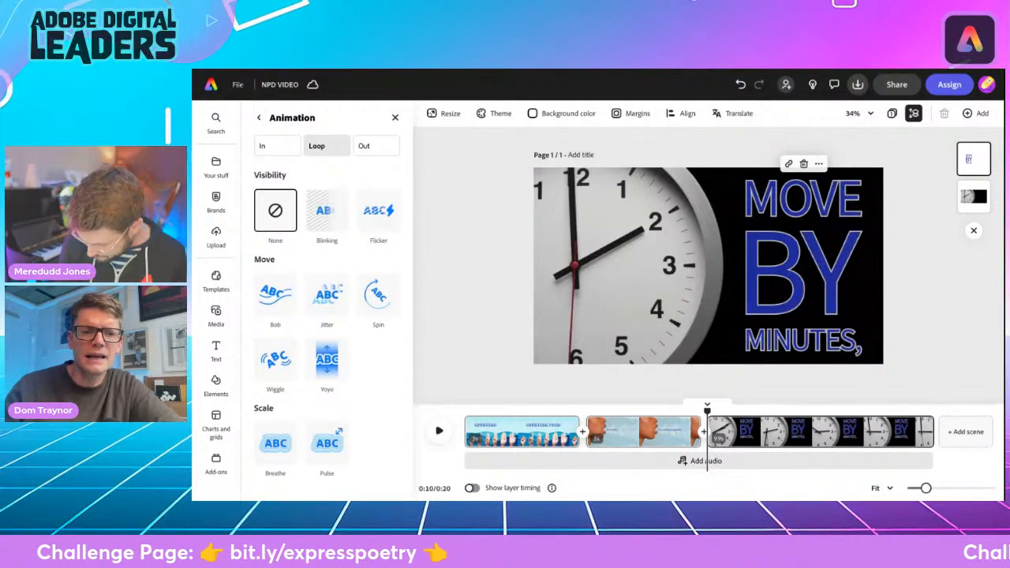
pyautogui.click(327, 210)
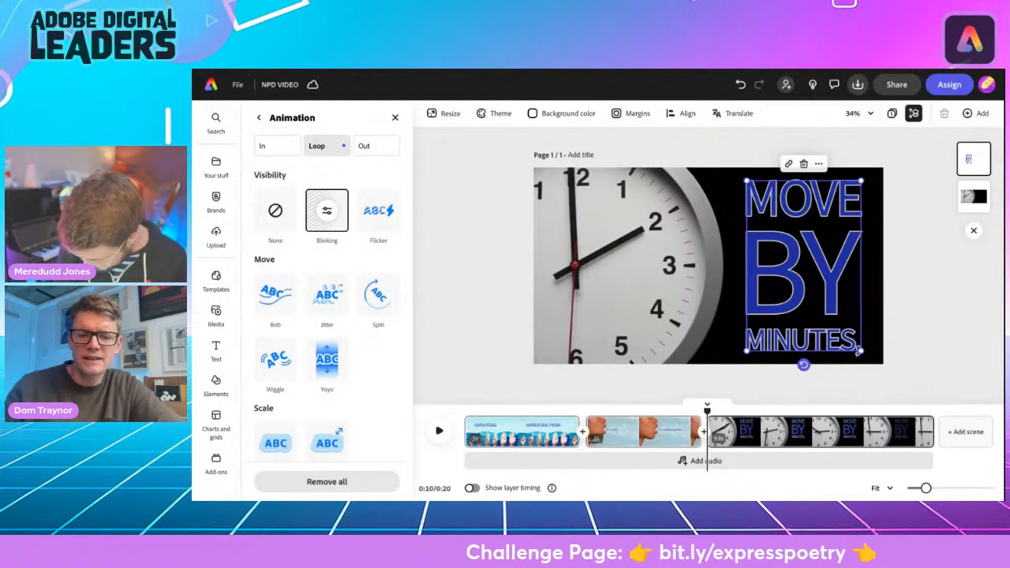
# - Trim the end of the wall clock scene so it lasts 5 seconds, and play it back
pyautogui.click(517, 430)
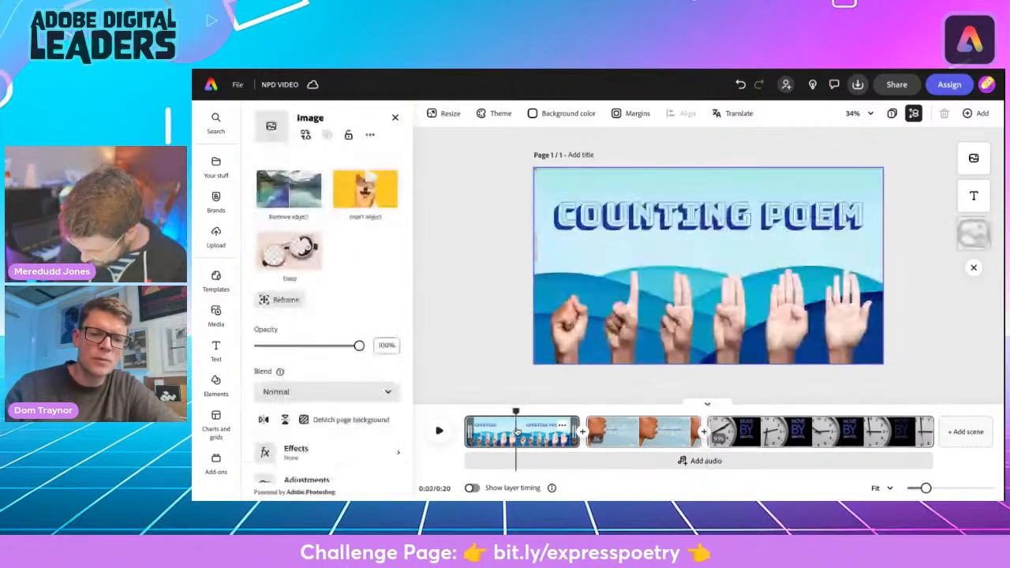
pyautogui.click(636, 439)
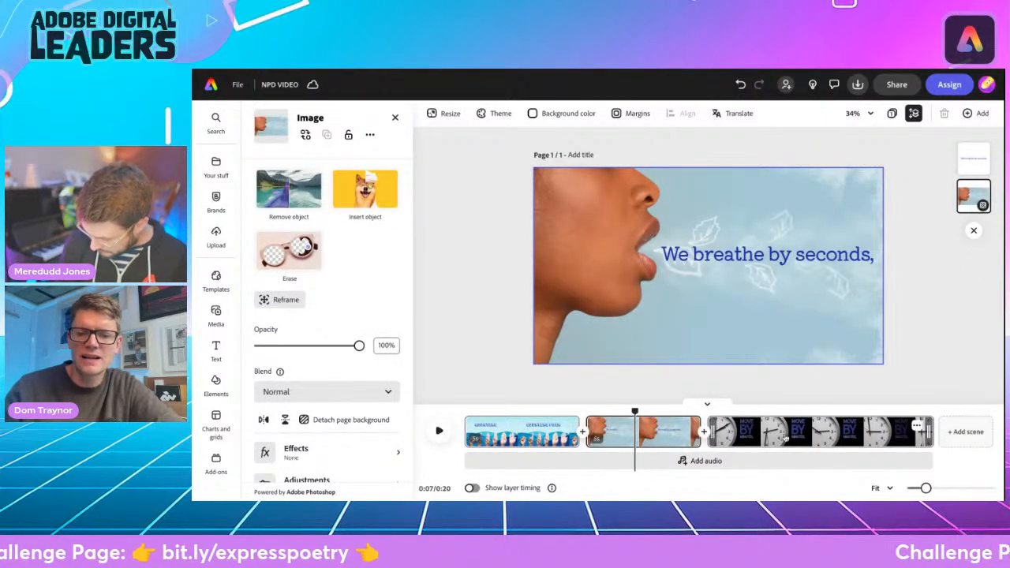
pyautogui.click(811, 433)
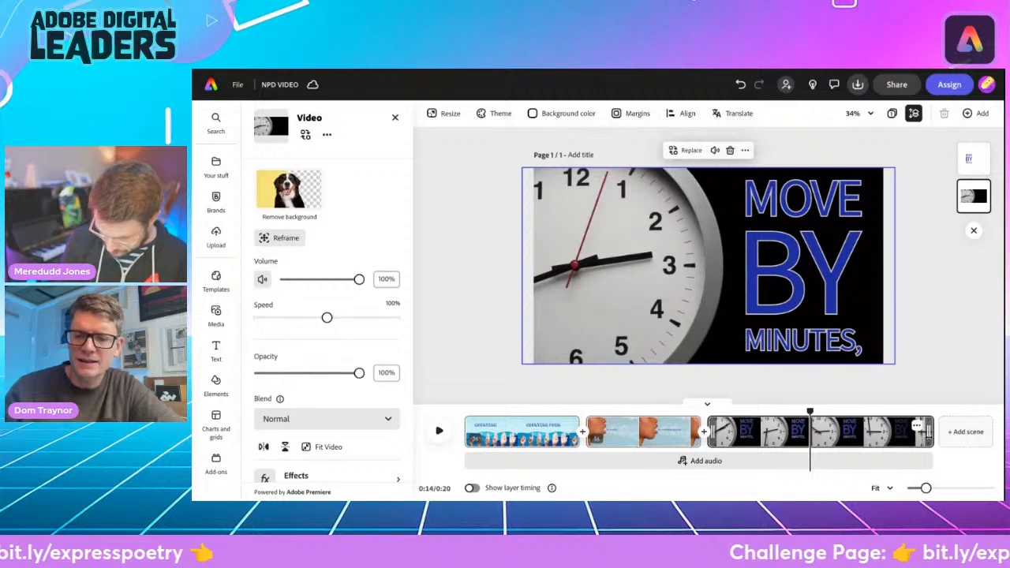
pyautogui.moveTo(928, 431); pyautogui.dragTo(707, 410)
pyautogui.click(439, 431)
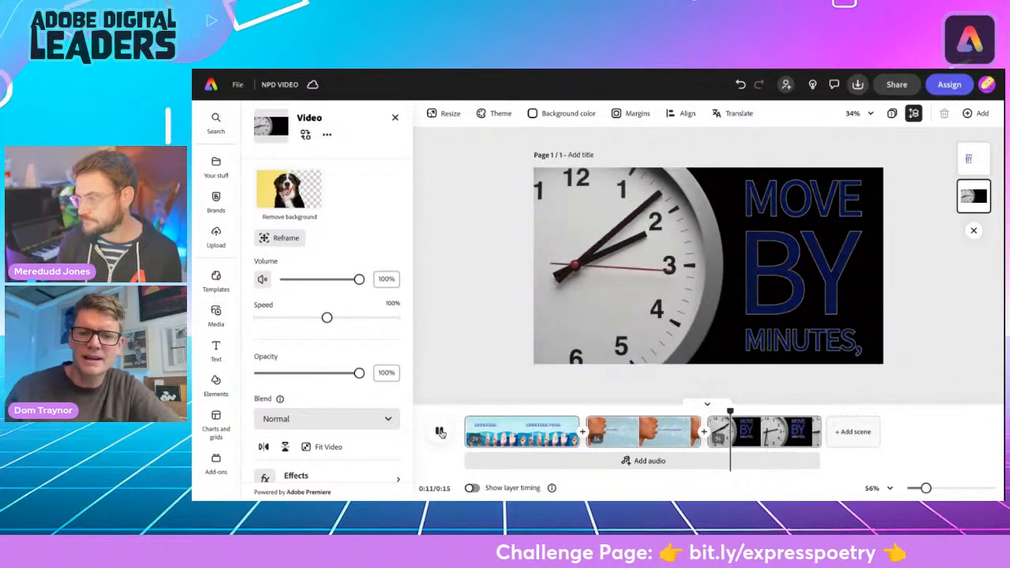
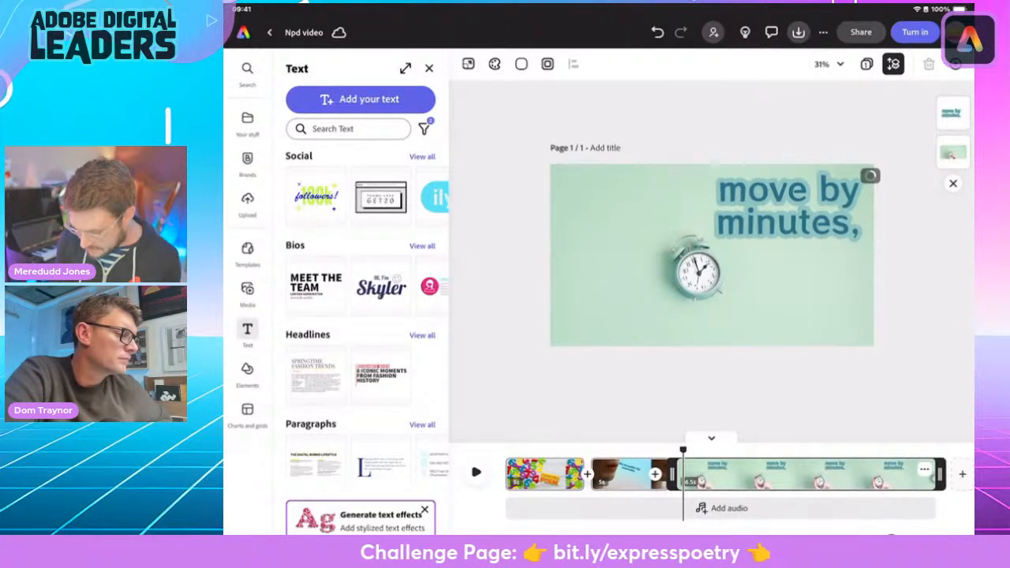
# - Play the alarm clock scene from its start to review how the footage runs behind the text
pyautogui.scroll(4, 712, 254)
pyautogui.scroll(-3, 712, 255)
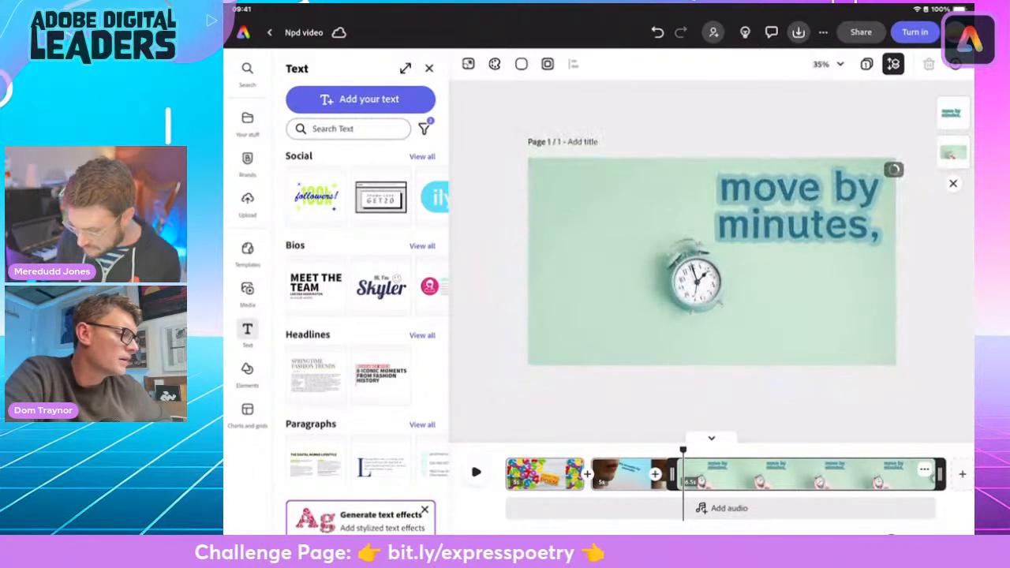
pyautogui.scroll(4, 712, 262)
pyautogui.scroll(-4, 712, 261)
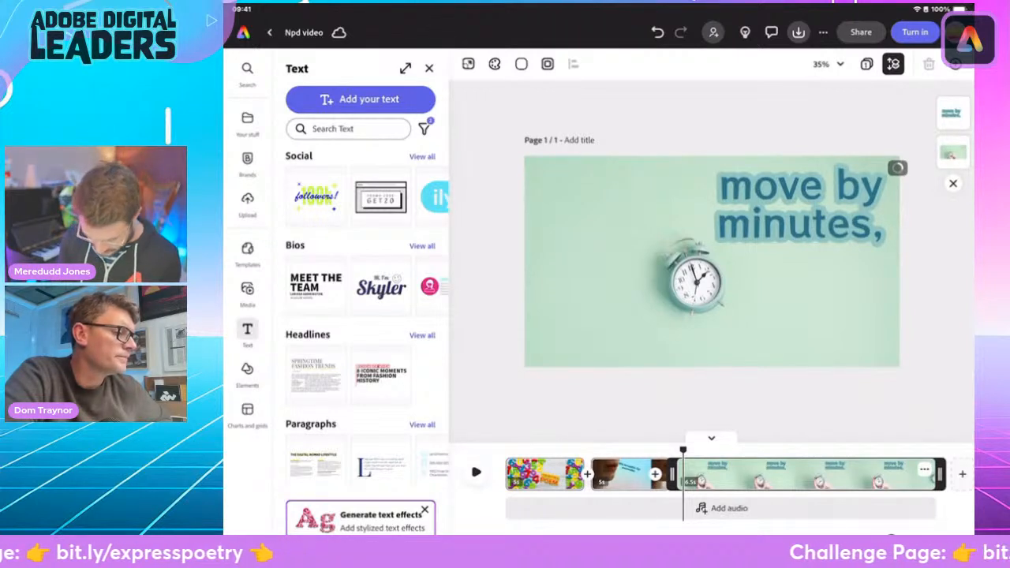
pyautogui.press('space')
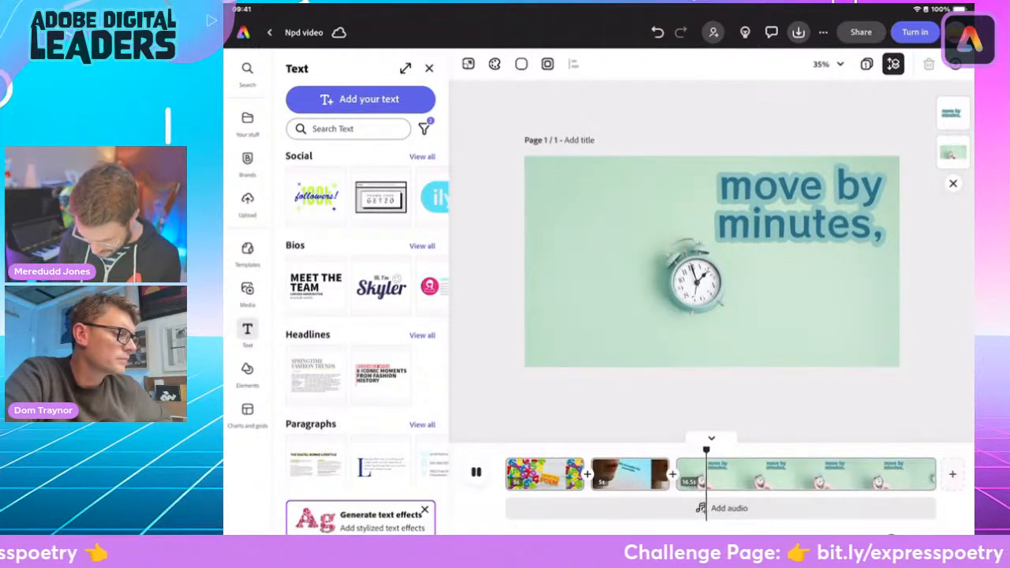
pyautogui.press('space')
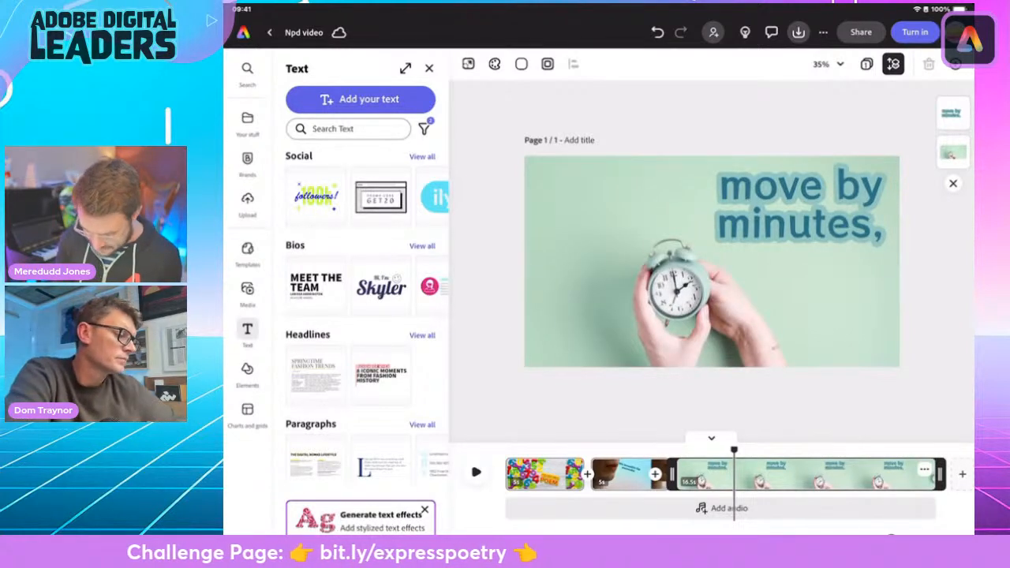
pyautogui.press('space')
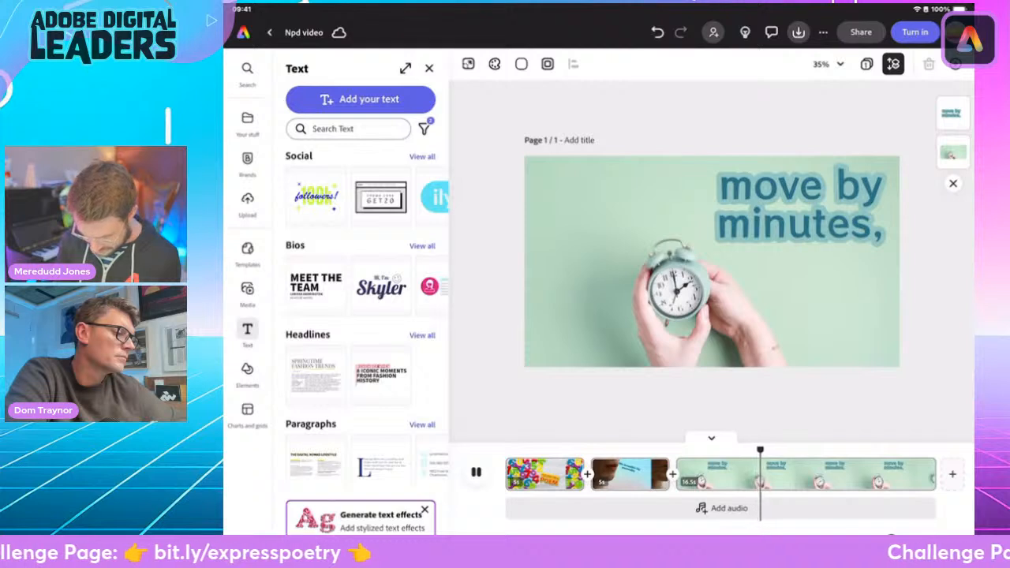
pyautogui.press('space')
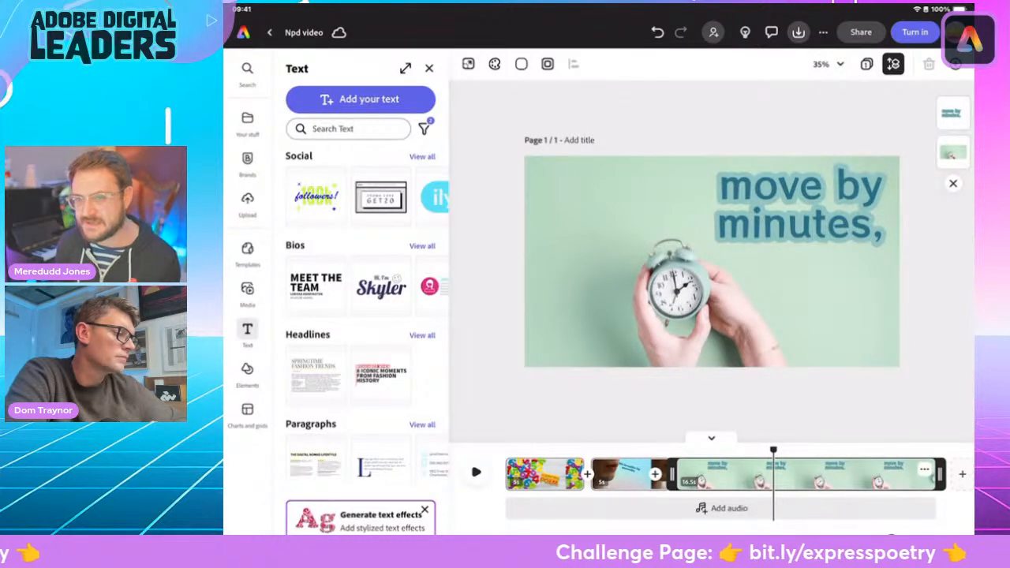
pyautogui.moveTo(773, 450); pyautogui.dragTo(681, 450)
pyautogui.press('space')
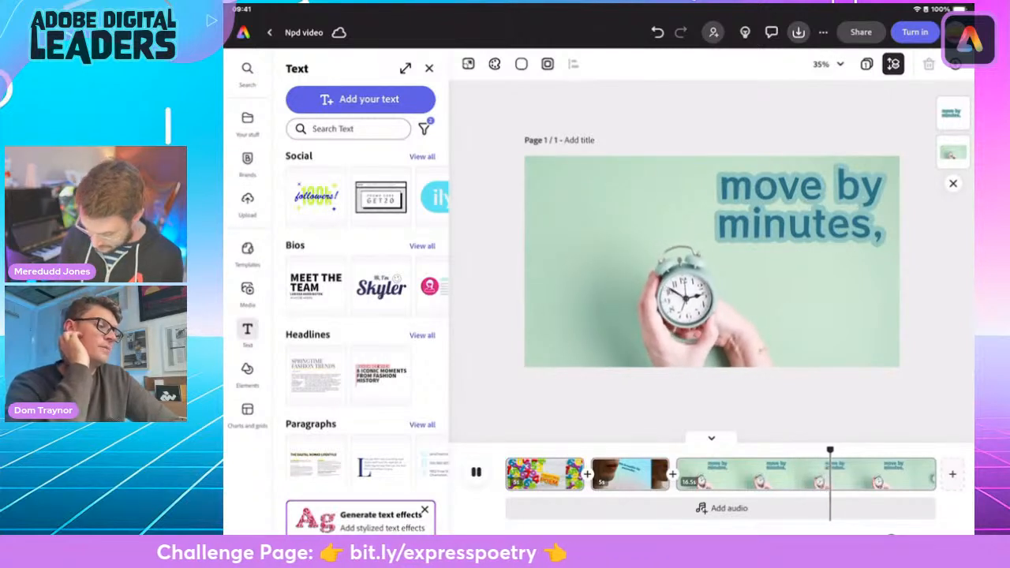
pyautogui.click(805, 475)
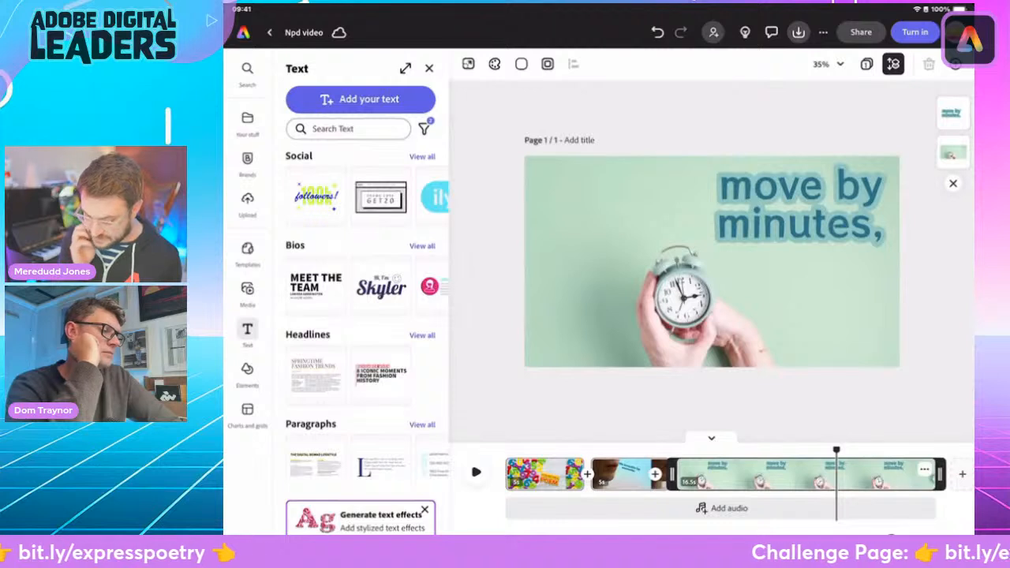
# - Enlarge the alarm clock video so the clock sits beside the text, and shorten the scene from its end
pyautogui.click(710, 260)
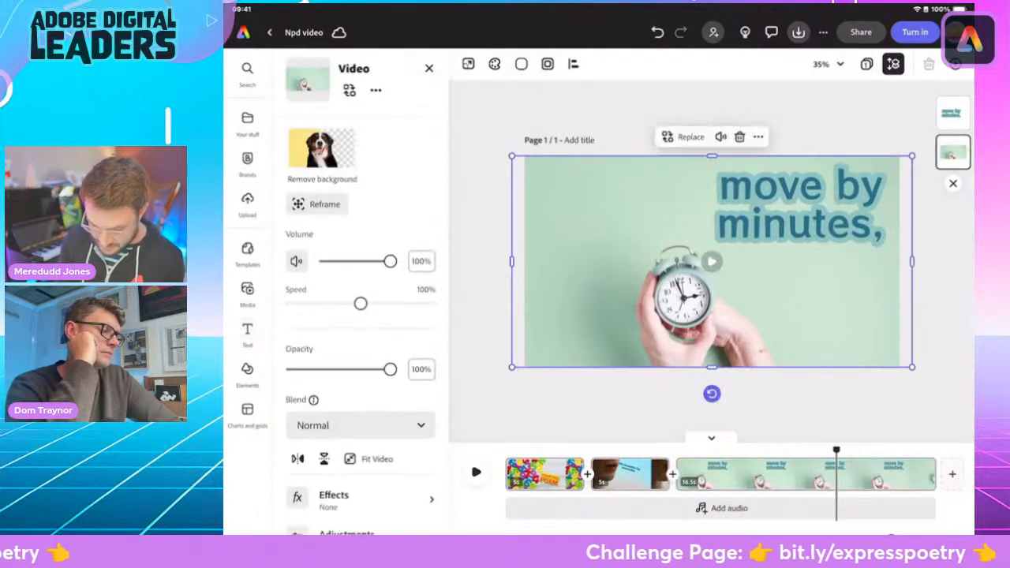
pyautogui.click(371, 458)
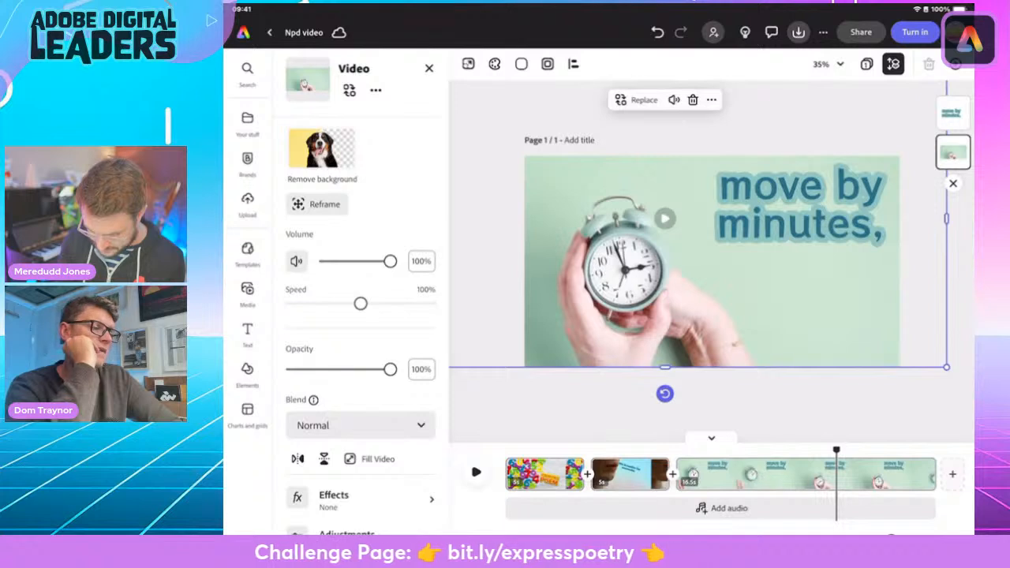
pyautogui.click(473, 467)
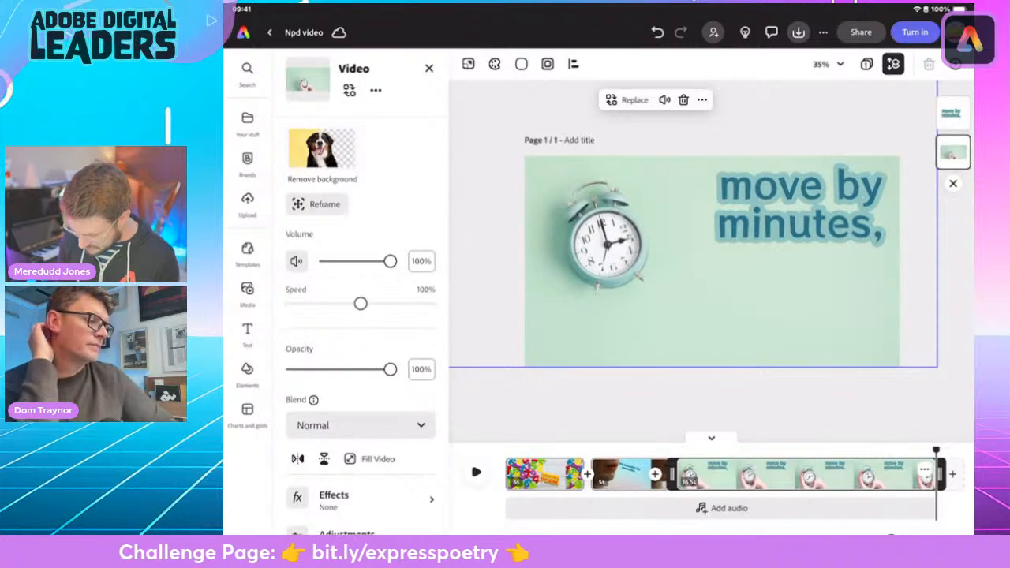
pyautogui.moveTo(940, 473); pyautogui.dragTo(765, 474)
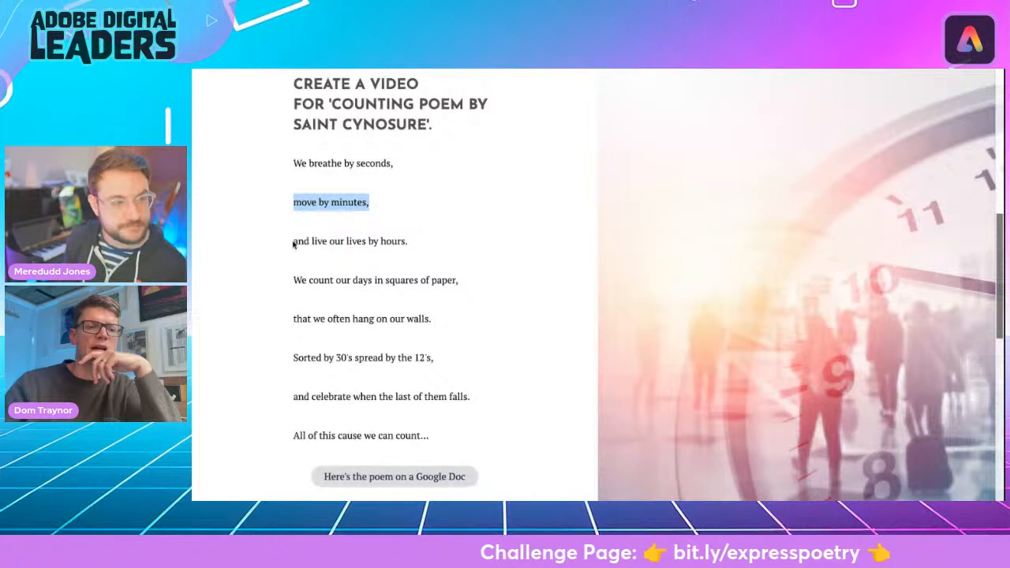
# - Copy the line "and live our lives by hours." from the poem page and return to the NPD VIDEO project in Adobe Express
pyautogui.moveTo(292, 244); pyautogui.dragTo(409, 244)
pyautogui.hotkey('ctrl', 'c')
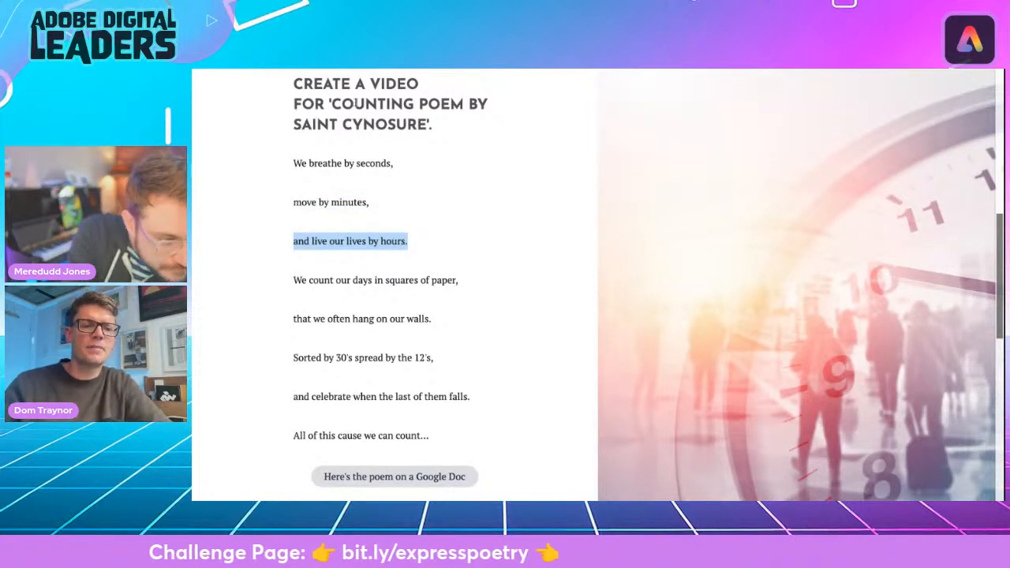
pyautogui.hotkey('alt', 'Tab')
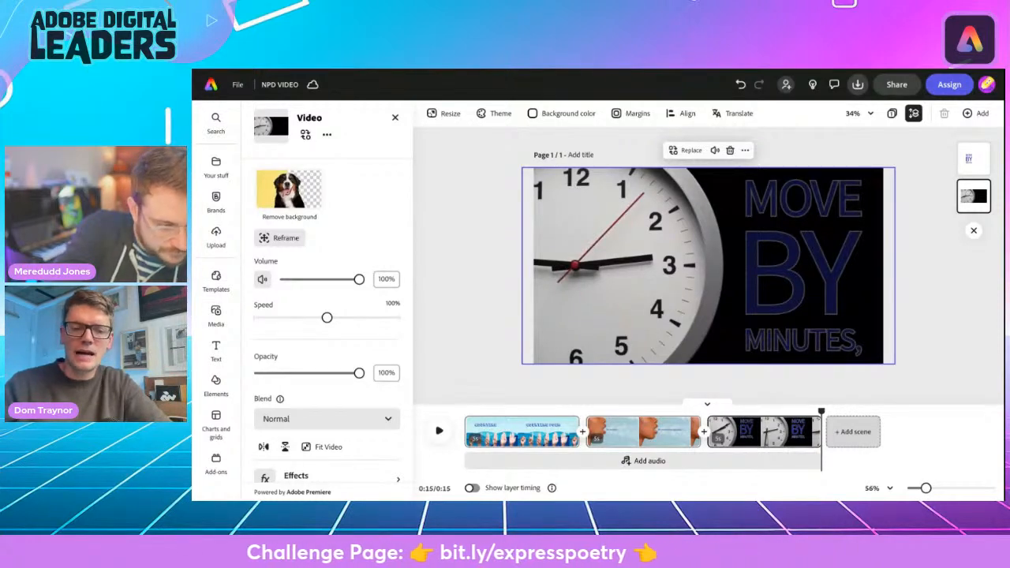
# - Add a fourth scene and fill it with the black flip clock video found by searching stock videos for "hours"
pyautogui.click(853, 432)
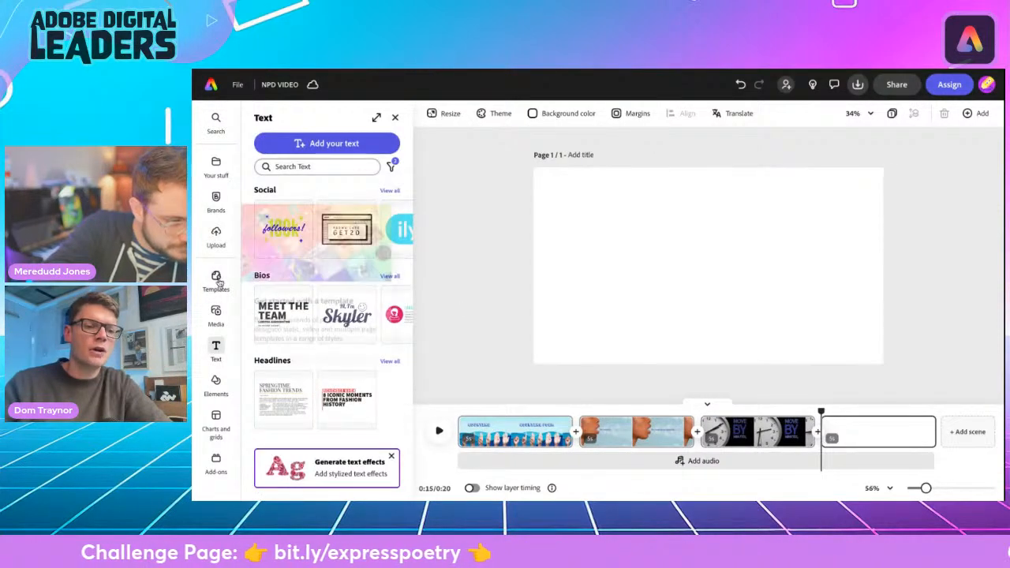
pyautogui.click(215, 316)
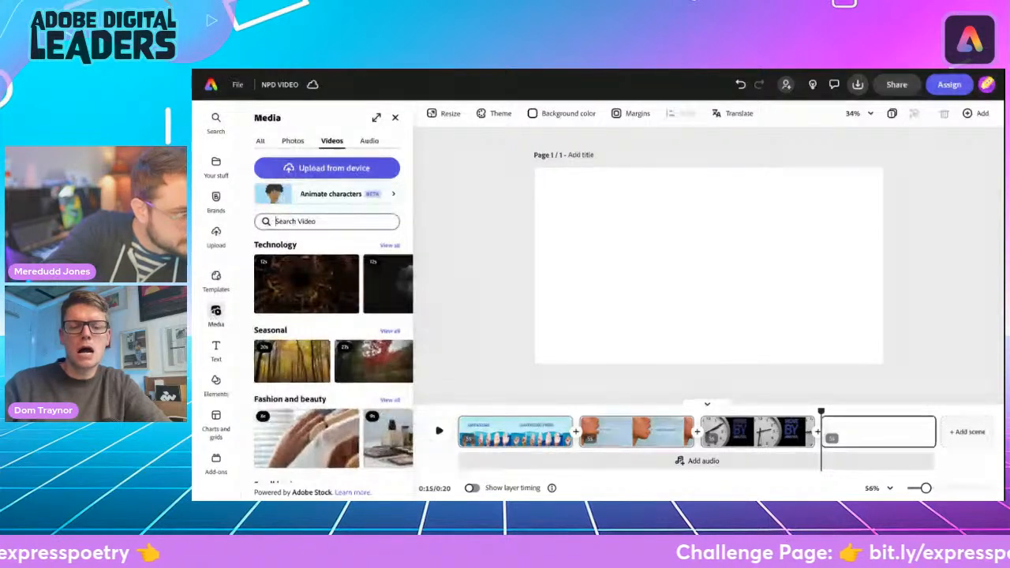
pyautogui.click(294, 222)
pyautogui.write('hours')
pyautogui.press('Return')
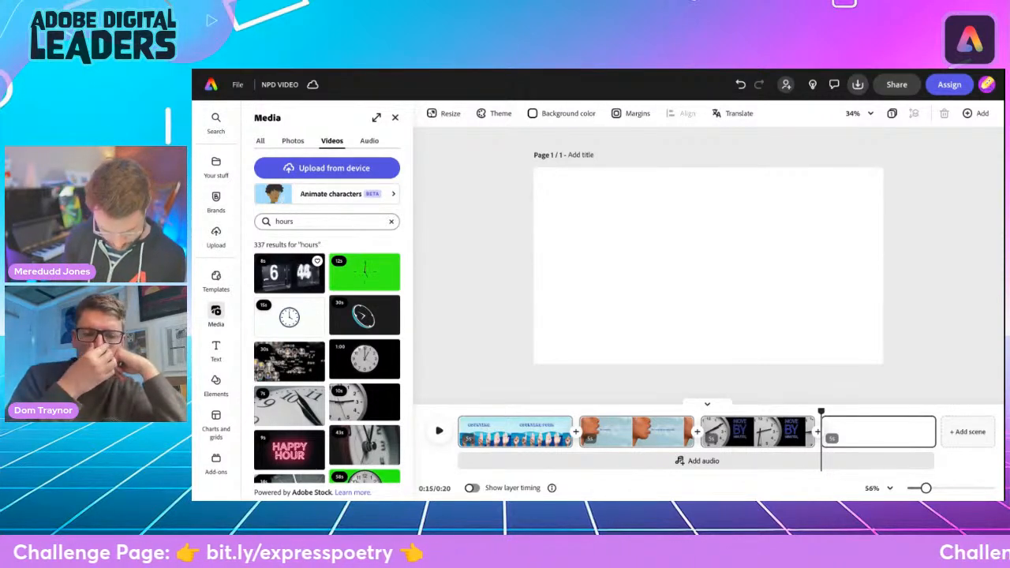
pyautogui.click(289, 273)
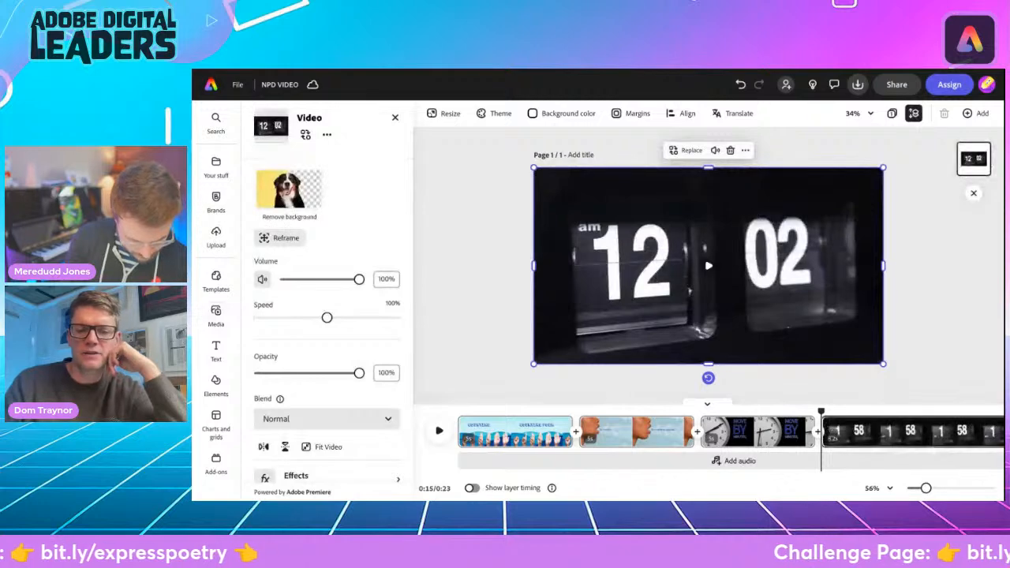
# - Add the copied line "and live our lives by hours." as text on the flip clock scene with a white fill
pyautogui.click(215, 350)
pyautogui.click(324, 144)
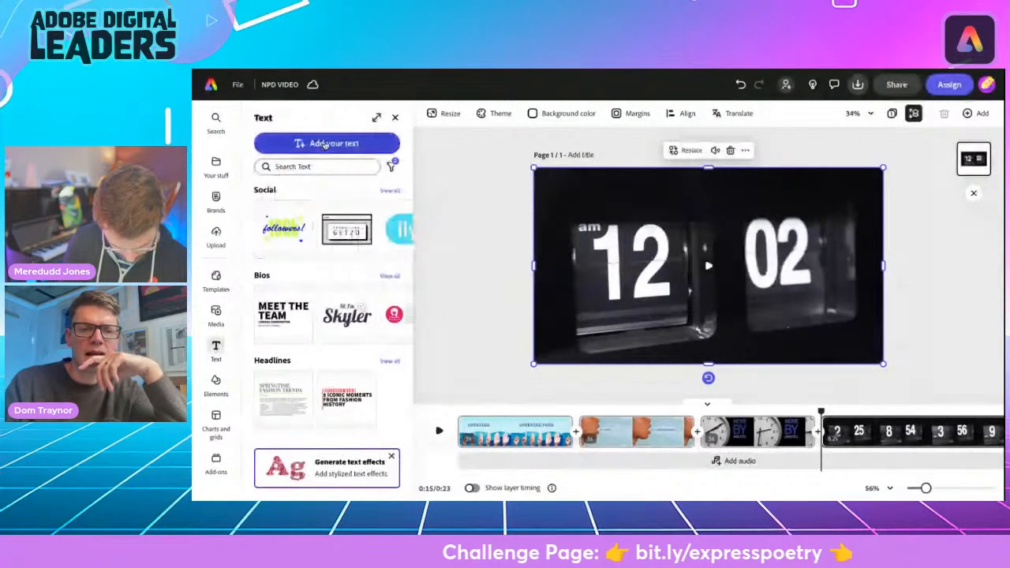
pyautogui.hotkey('ctrl', 'v')
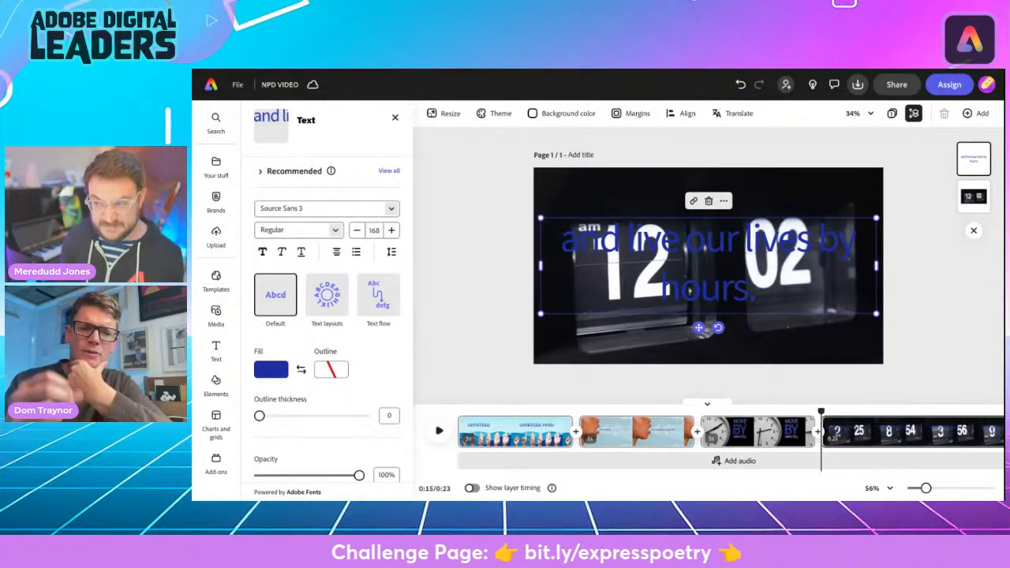
pyautogui.click(270, 369)
pyautogui.click(334, 330)
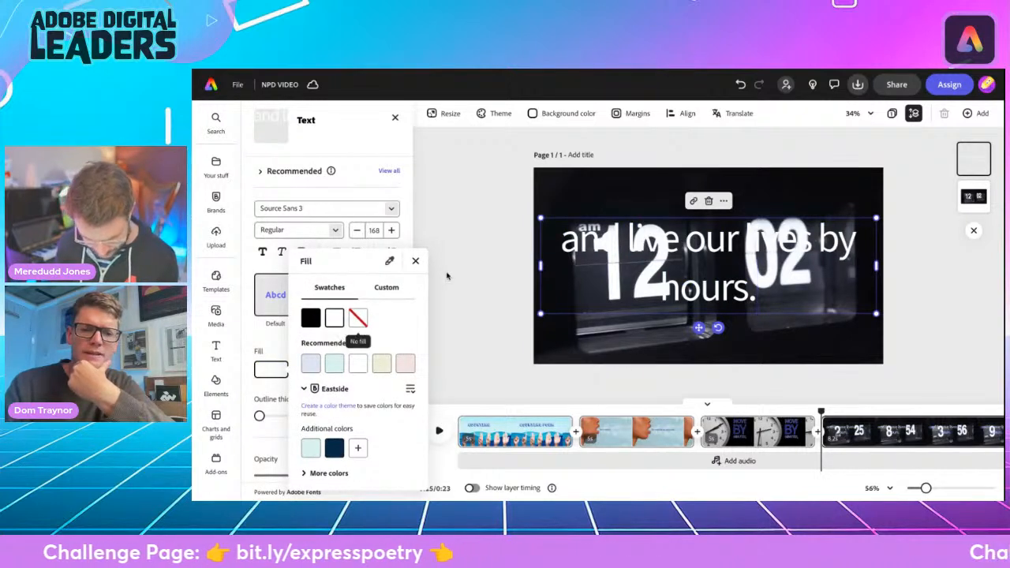
pyautogui.click(416, 271)
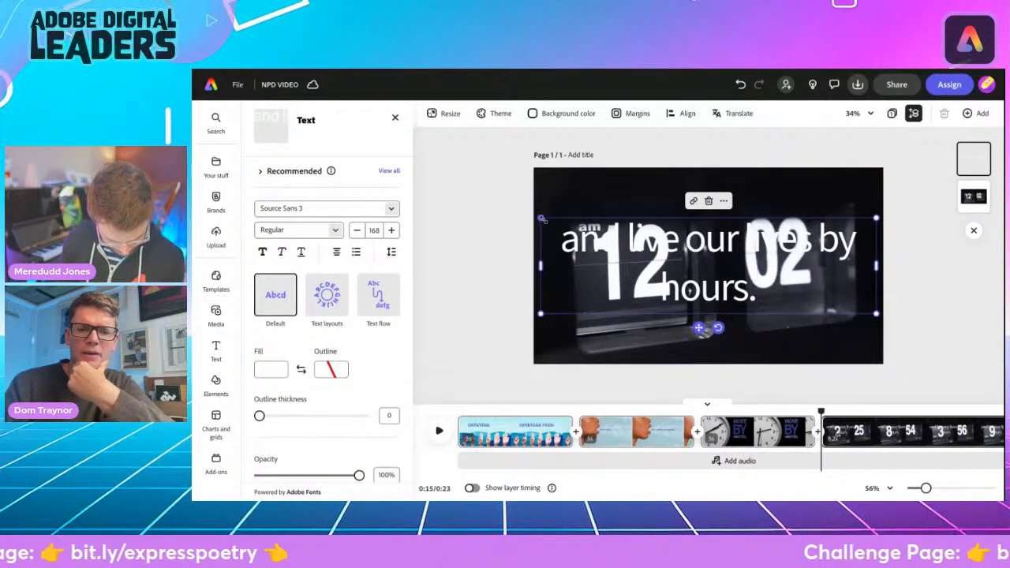
# - Resize the poem line to size 119 on a single line and centre it above the flip clock digits
pyautogui.moveTo(541, 219); pyautogui.dragTo(582, 287)
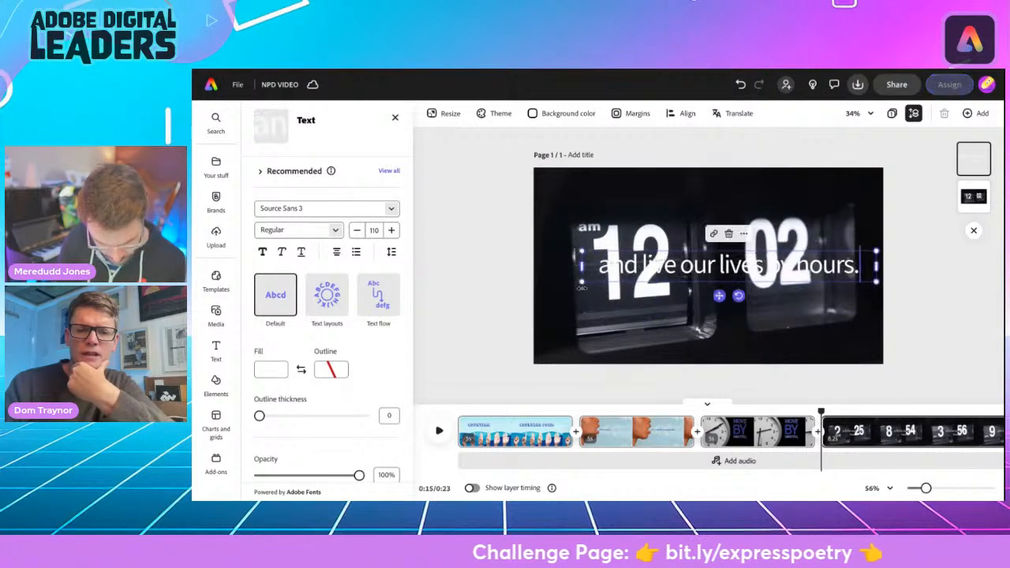
pyautogui.moveTo(718, 295); pyautogui.dragTo(699, 223)
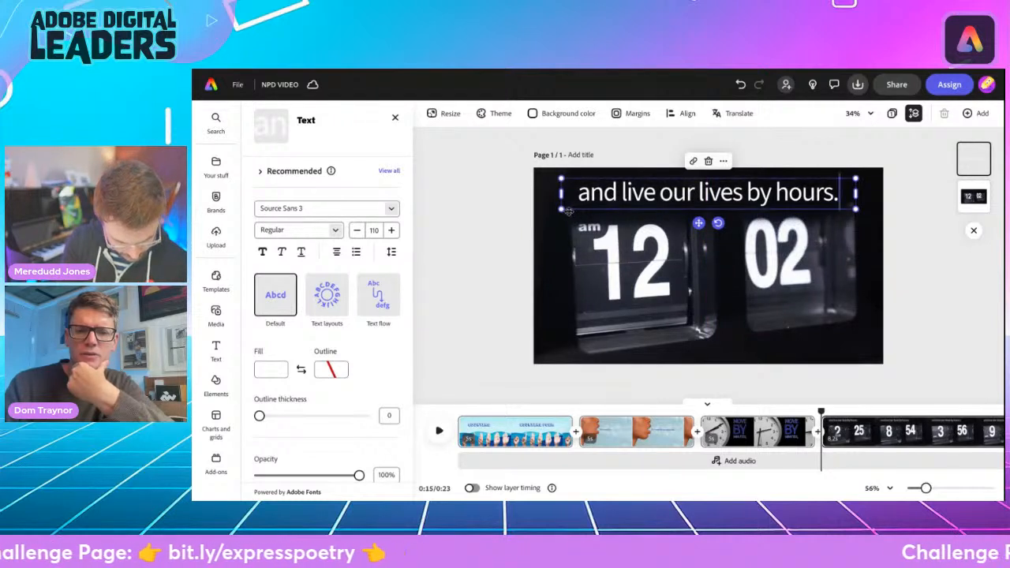
pyautogui.moveTo(562, 211); pyautogui.dragTo(537, 212)
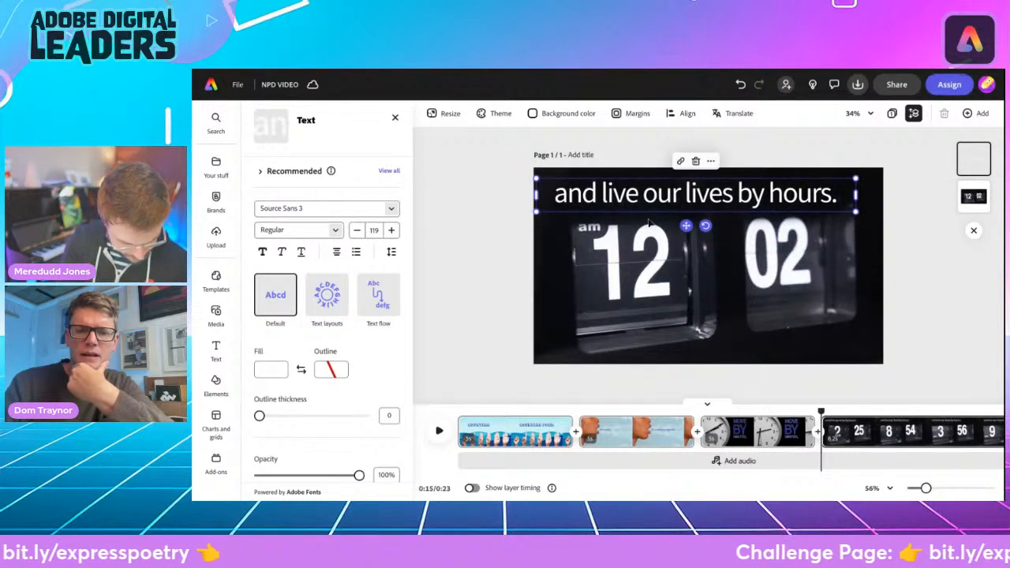
pyautogui.moveTo(686, 226); pyautogui.dragTo(698, 224)
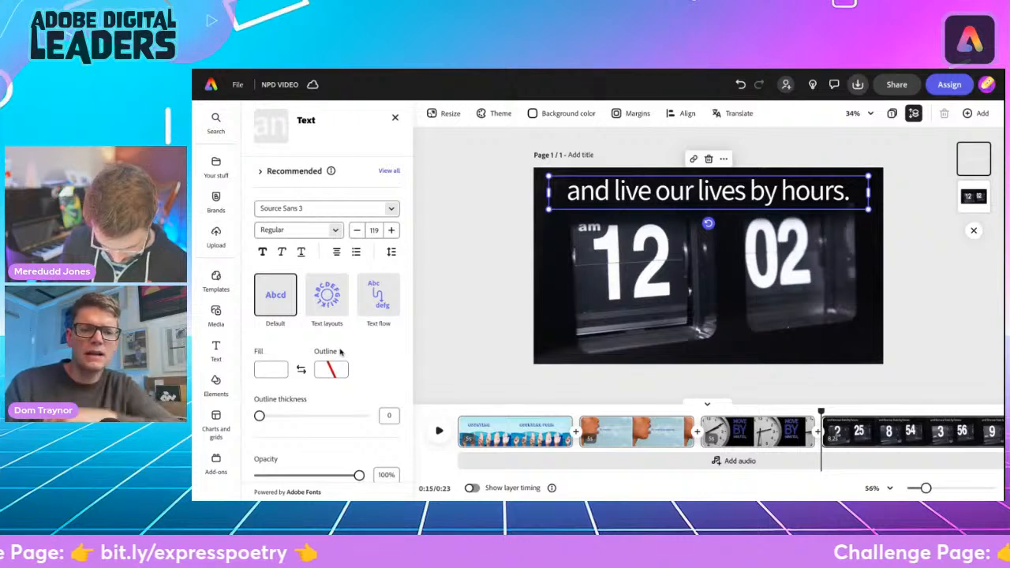
# - Apply the Yoyo loop animation to the poem line with speed 67, intensity 7 and downward direction
pyautogui.scroll(-3, 331, 371)
pyautogui.click(304, 452)
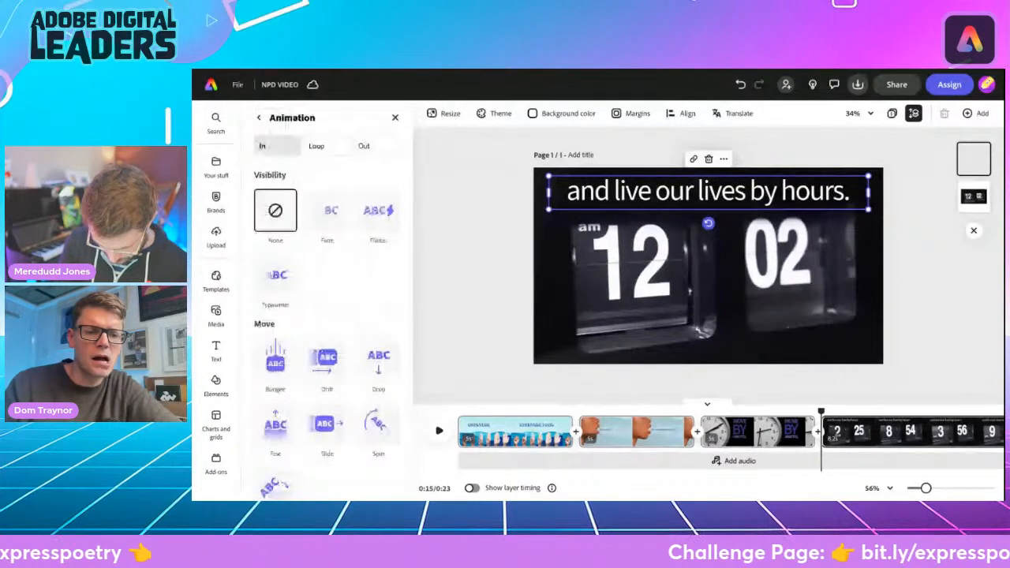
pyautogui.click(329, 150)
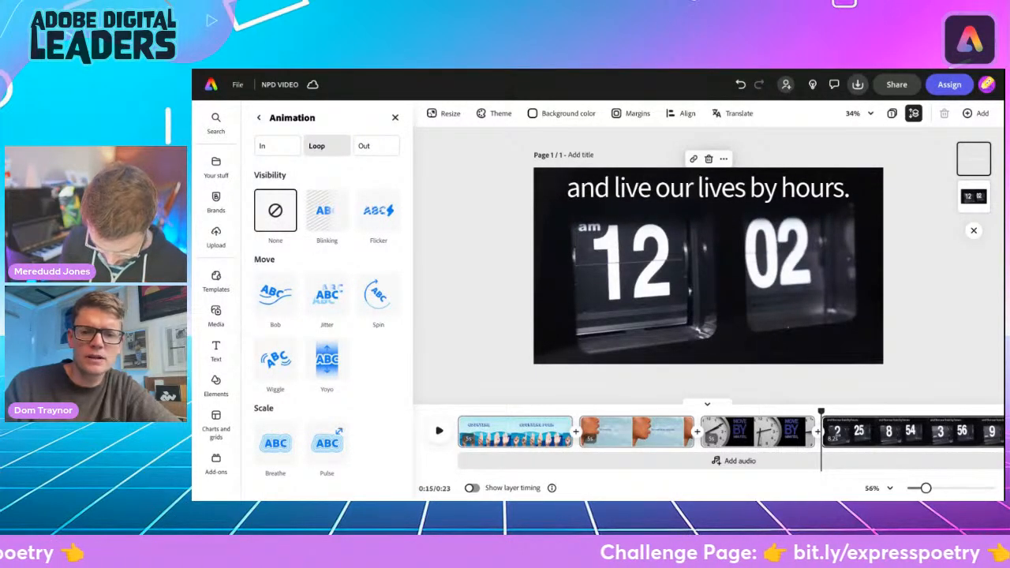
pyautogui.click(327, 359)
pyautogui.click(327, 359)
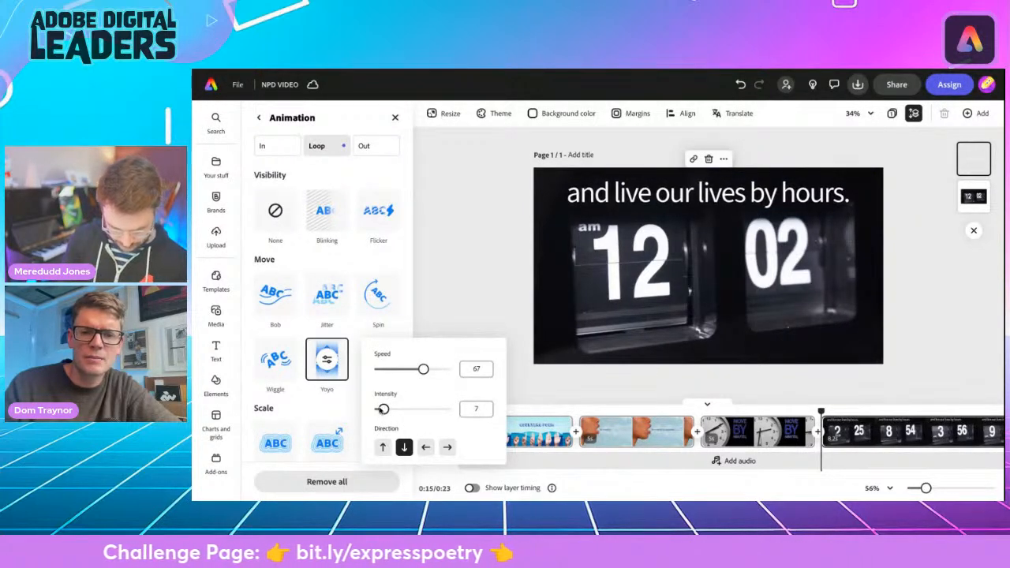
pyautogui.click(446, 290)
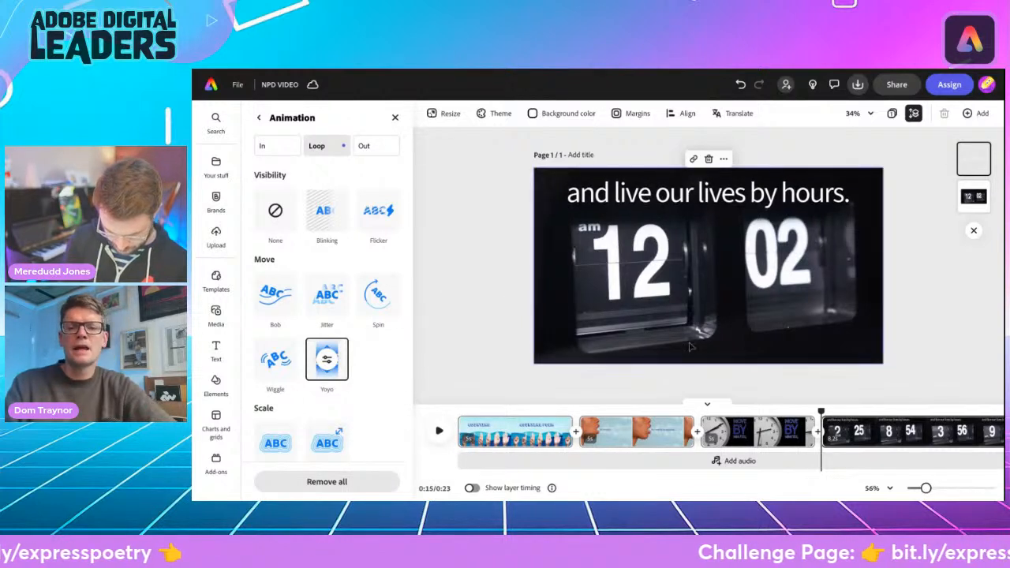
# - Trim the flip clock scene to 5 seconds and play the video from the start
pyautogui.hscroll(2, 832, 451)
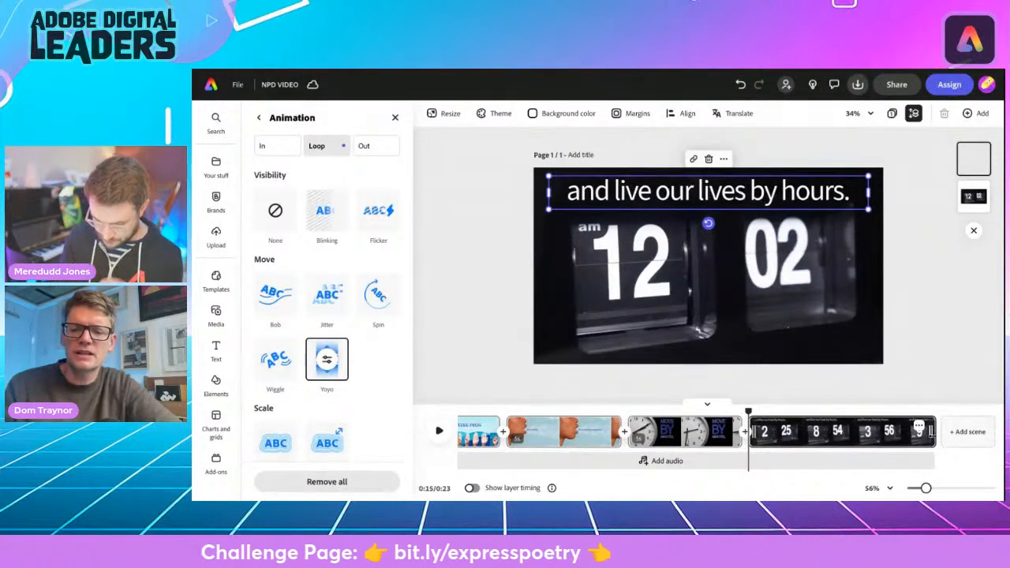
pyautogui.moveTo(932, 431); pyautogui.dragTo(862, 433)
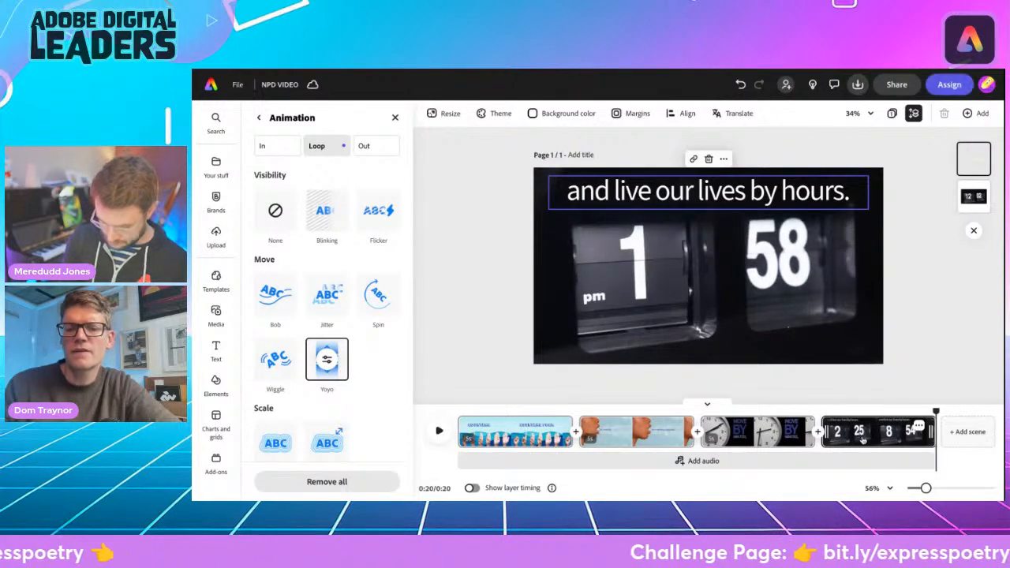
pyautogui.moveTo(936, 410); pyautogui.dragTo(467, 412)
pyautogui.click(440, 430)
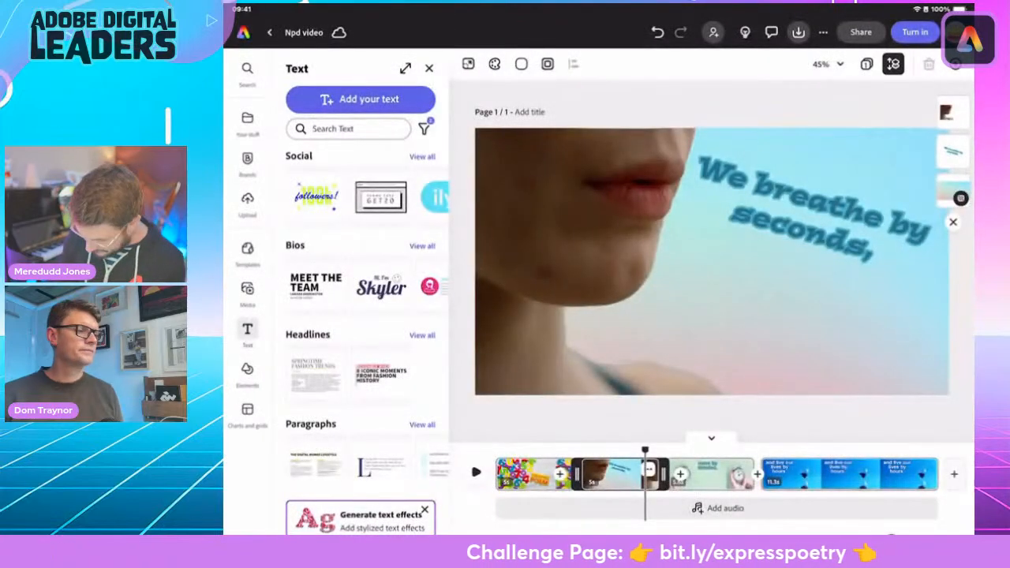
# - Set the outline thickness of the "move by minutes," text on the alarm clock scene to 82
pyautogui.moveTo(645, 450); pyautogui.dragTo(696, 450)
pyautogui.click(824, 190)
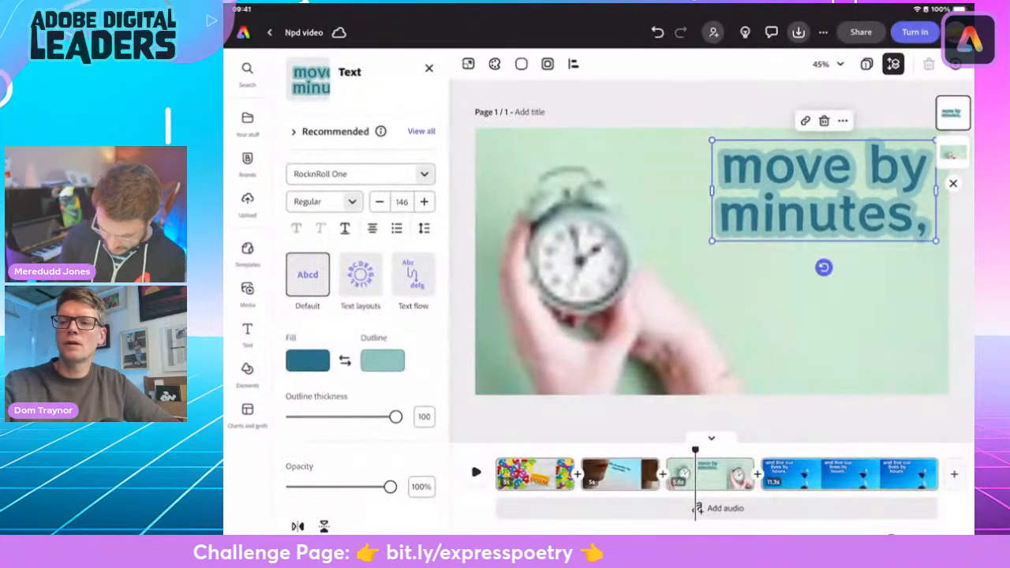
pyautogui.moveTo(396, 416); pyautogui.dragTo(378, 417)
# - Apply the Flicker entrance animation to "move by minutes," with intensity 29, speed 17 and randomized characters
pyautogui.scroll(-5, 360, 315)
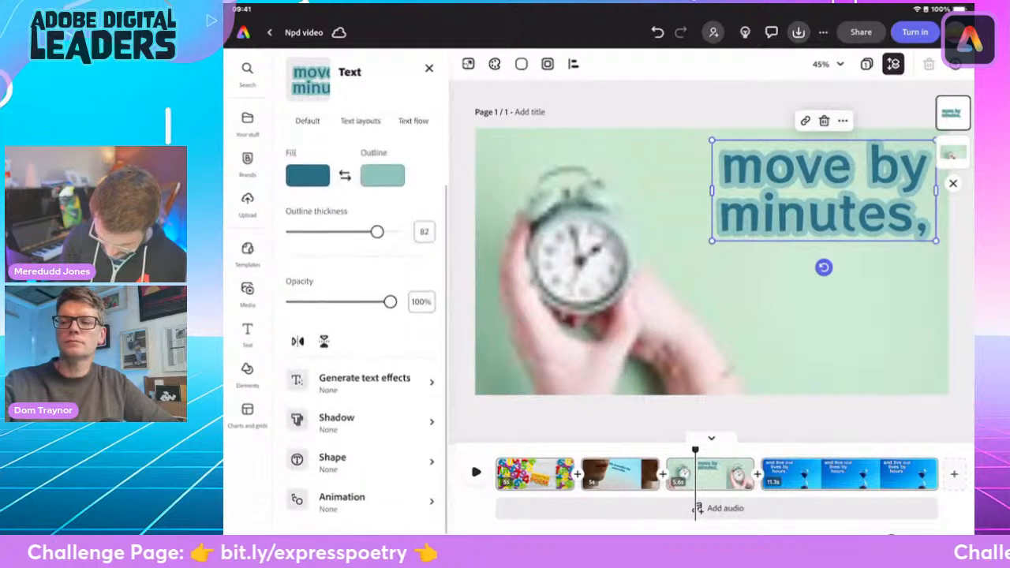
pyautogui.click(332, 476)
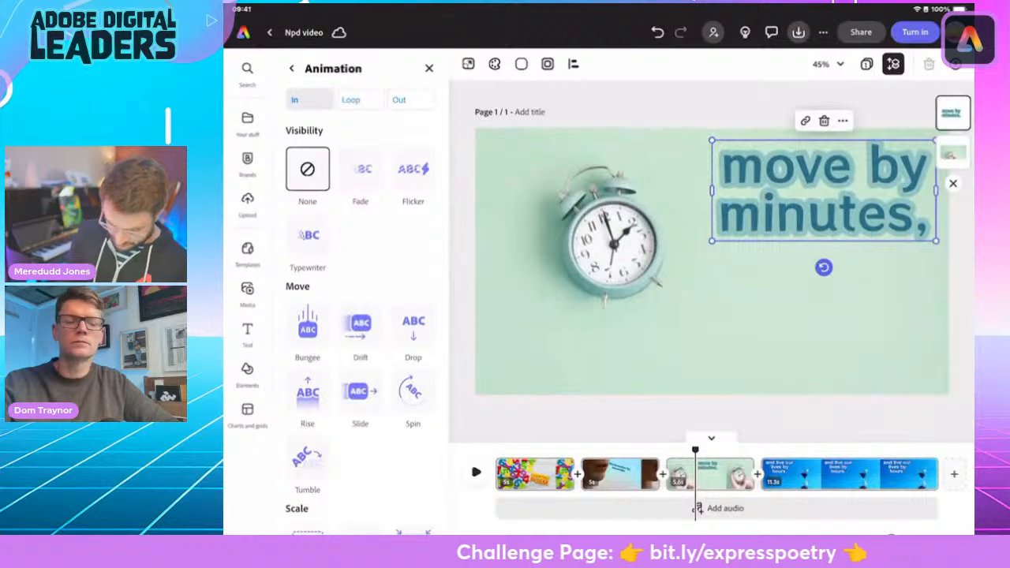
pyautogui.scroll(-2, 360, 316)
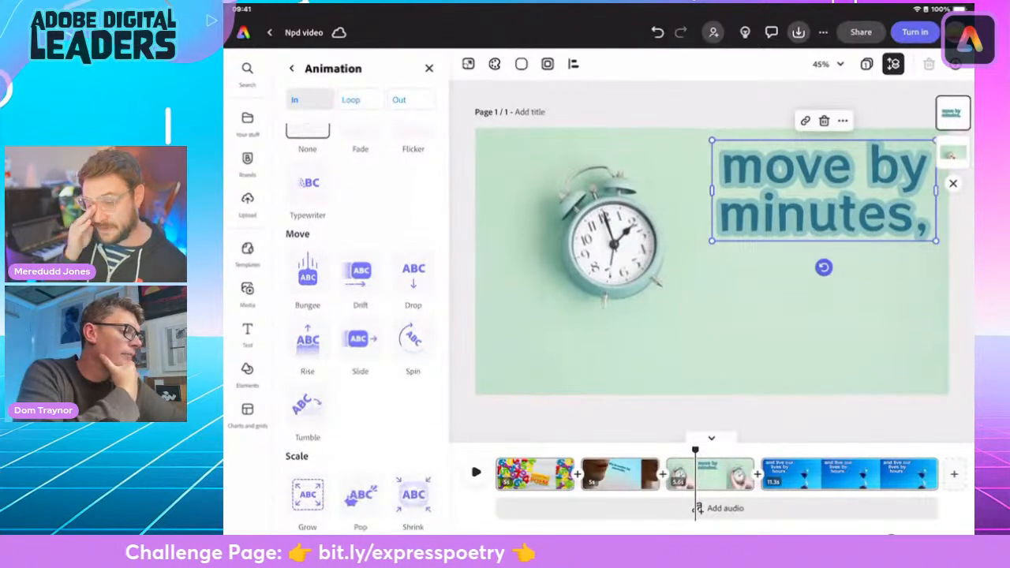
pyautogui.scroll(2, 360, 315)
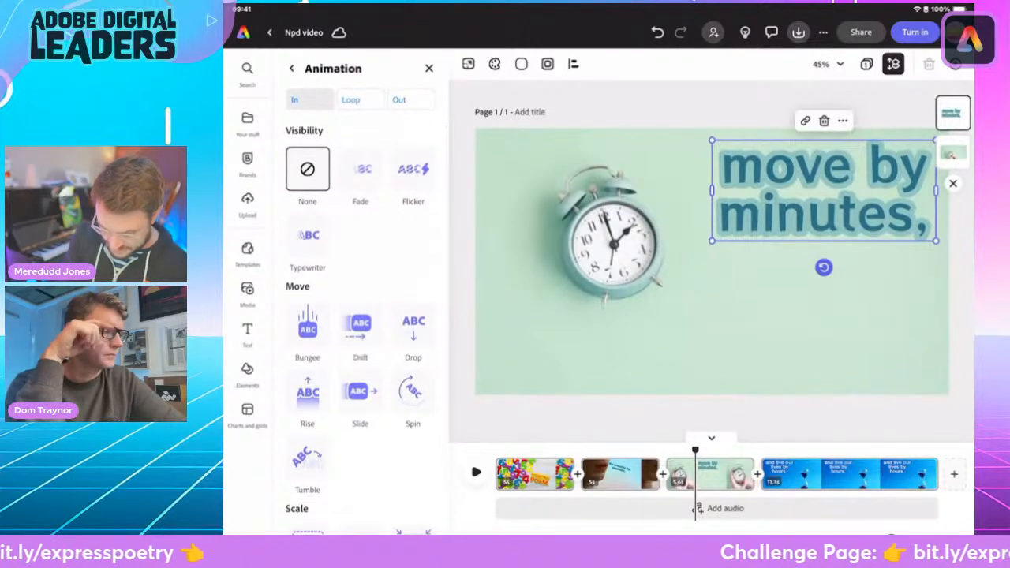
pyautogui.click(413, 169)
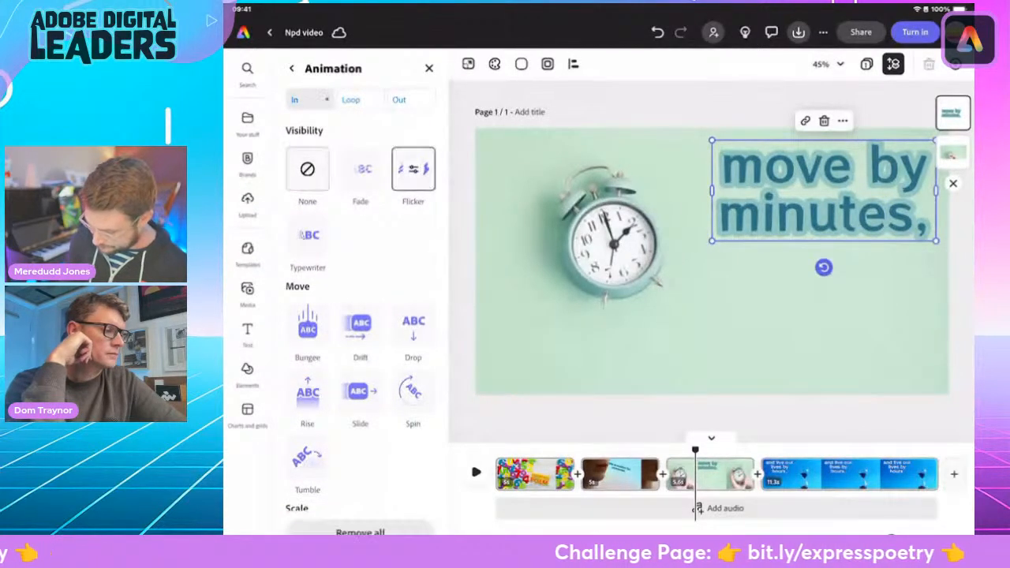
pyautogui.click(412, 169)
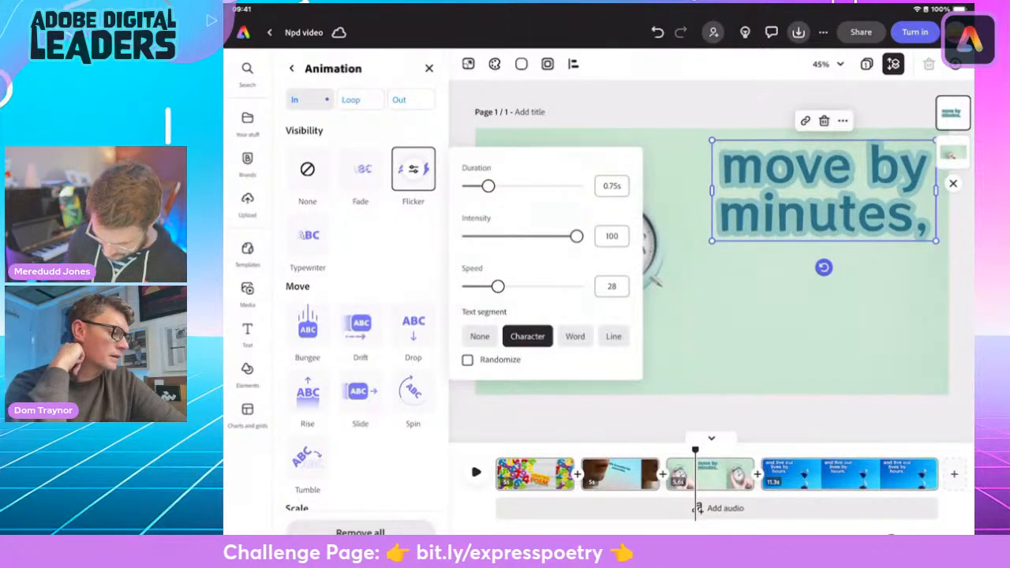
pyautogui.click(467, 360)
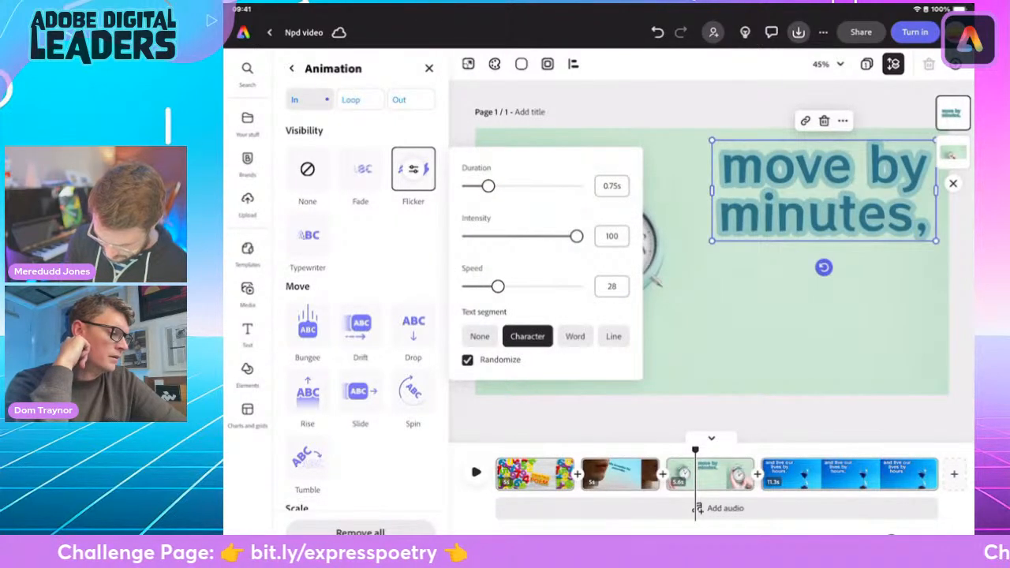
pyautogui.moveTo(576, 236); pyautogui.dragTo(494, 236)
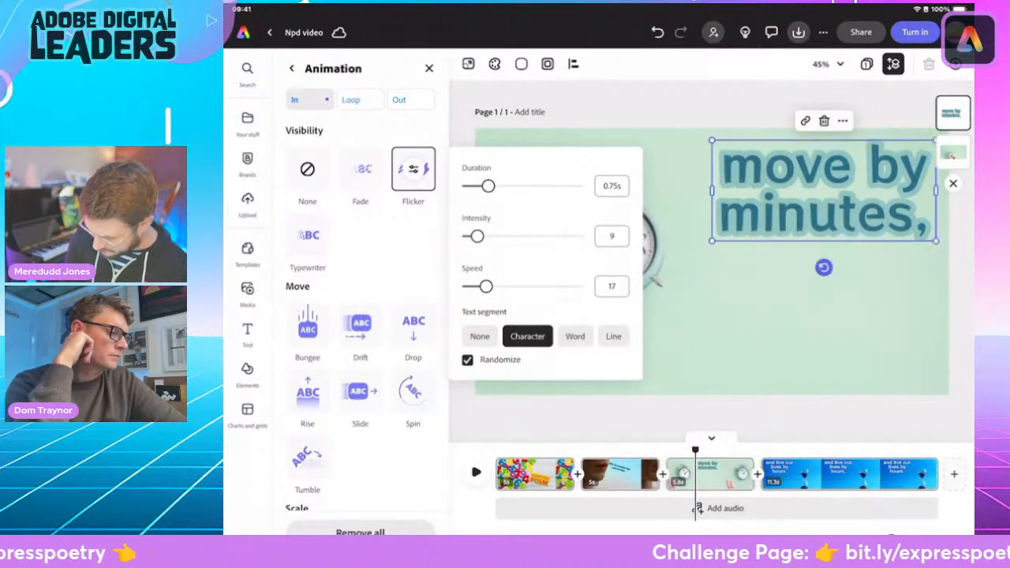
pyautogui.moveTo(476, 236); pyautogui.dragTo(499, 236)
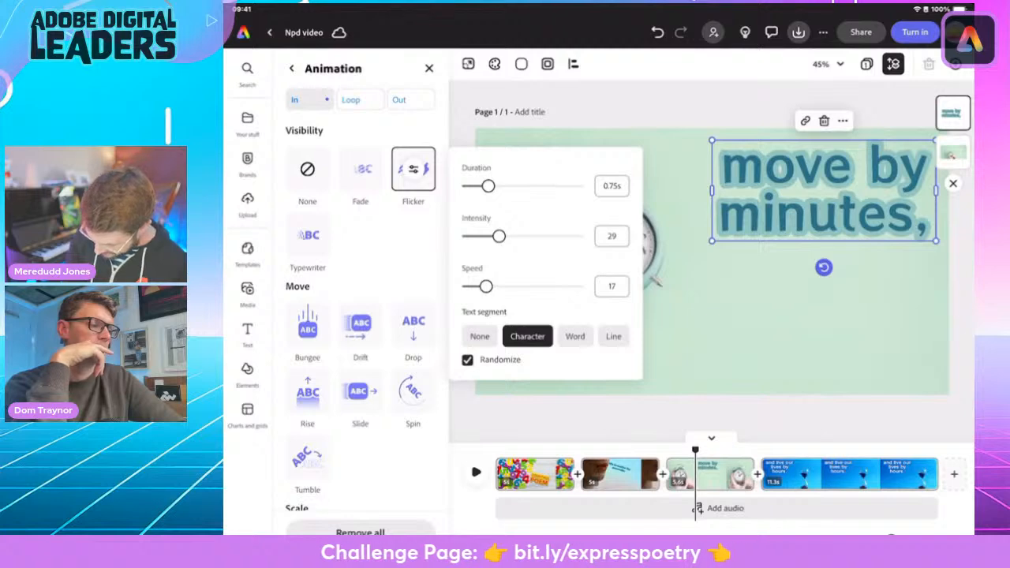
pyautogui.click(413, 168)
# - Apply the Blinking loop animation to the "and live our lives by hours." text on the hourglass scene with a 2.03 s loop duration
pyautogui.click(810, 473)
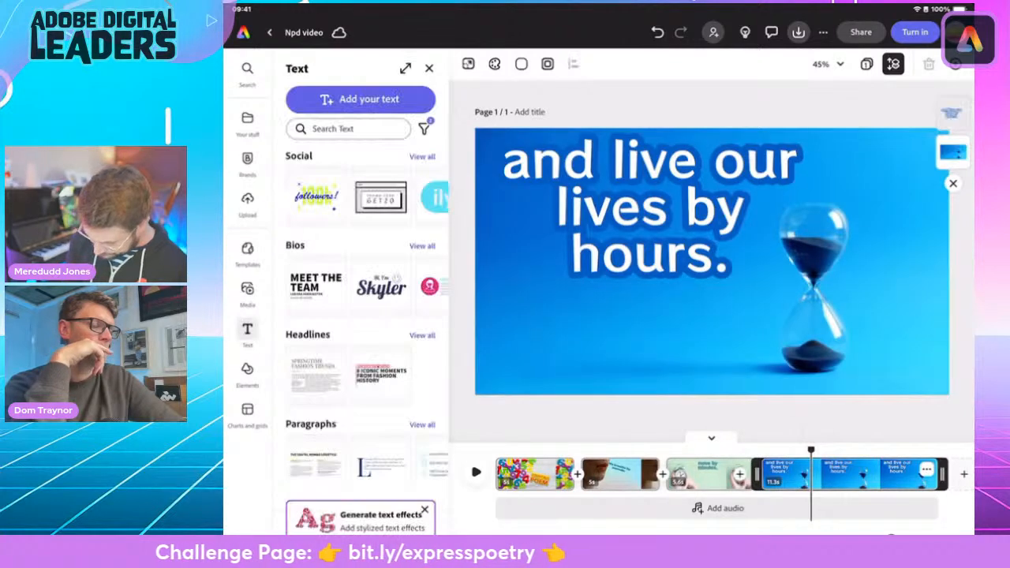
pyautogui.click(650, 207)
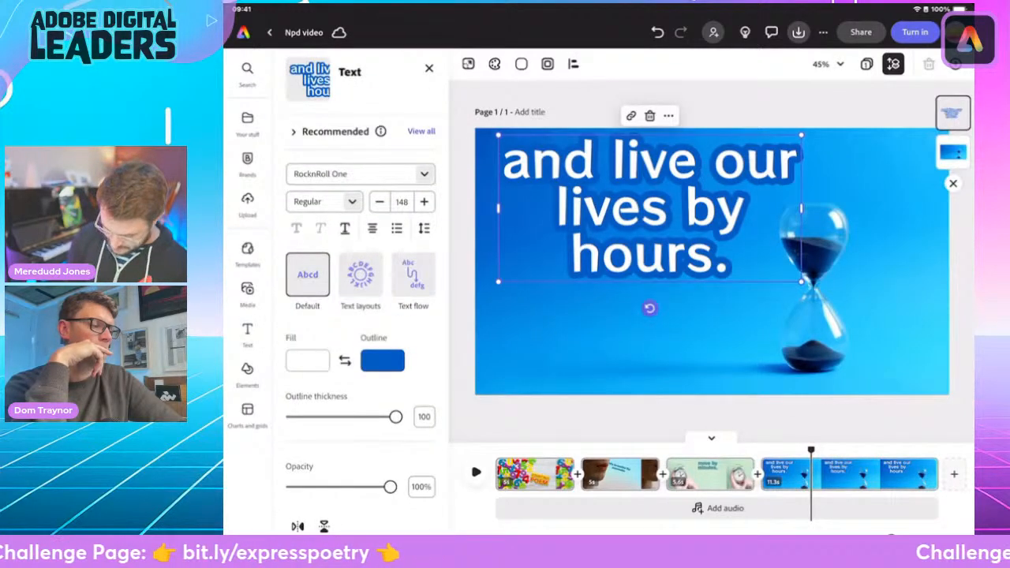
pyautogui.scroll(-5, 362, 331)
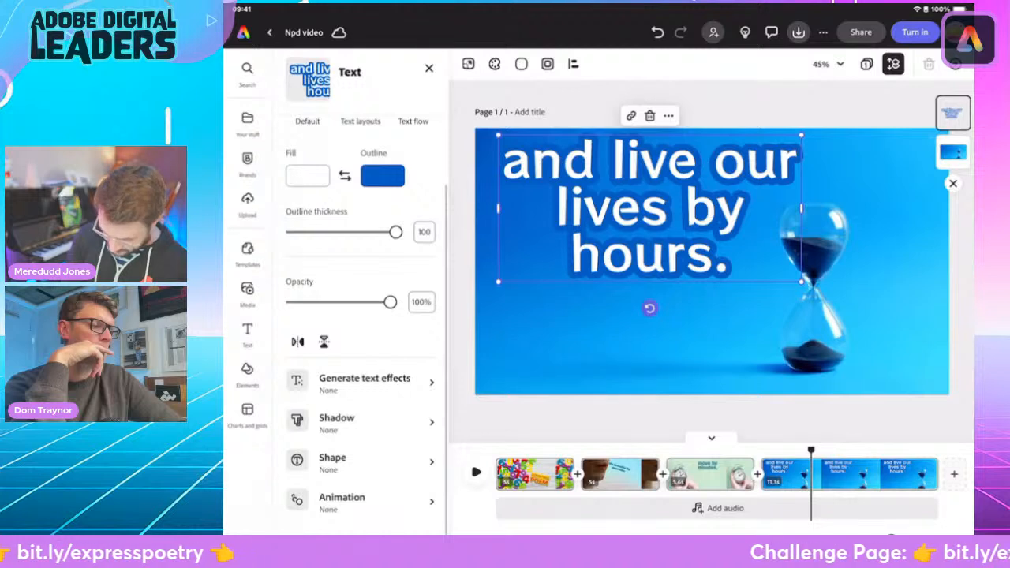
pyautogui.click(342, 497)
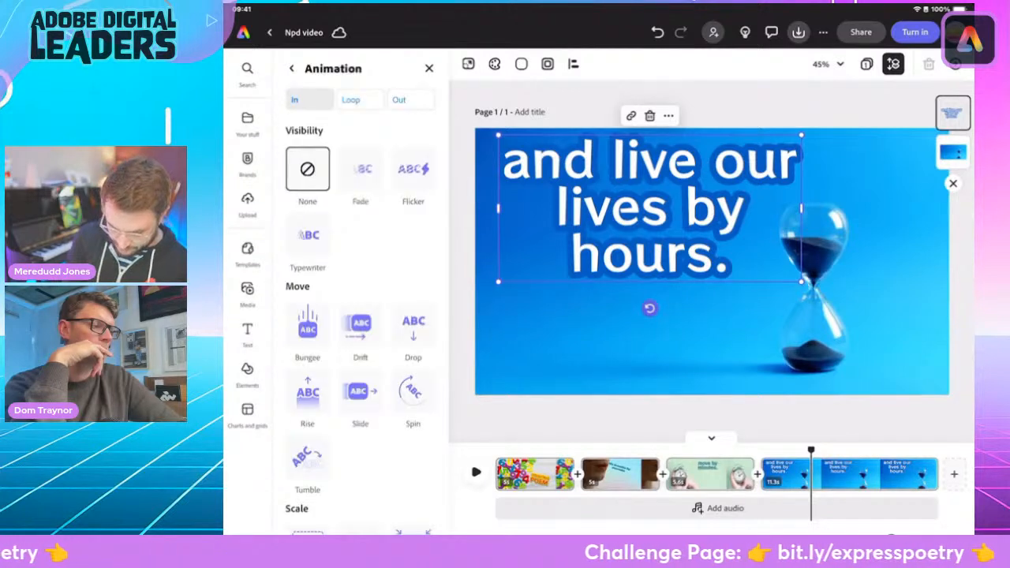
pyautogui.click(350, 99)
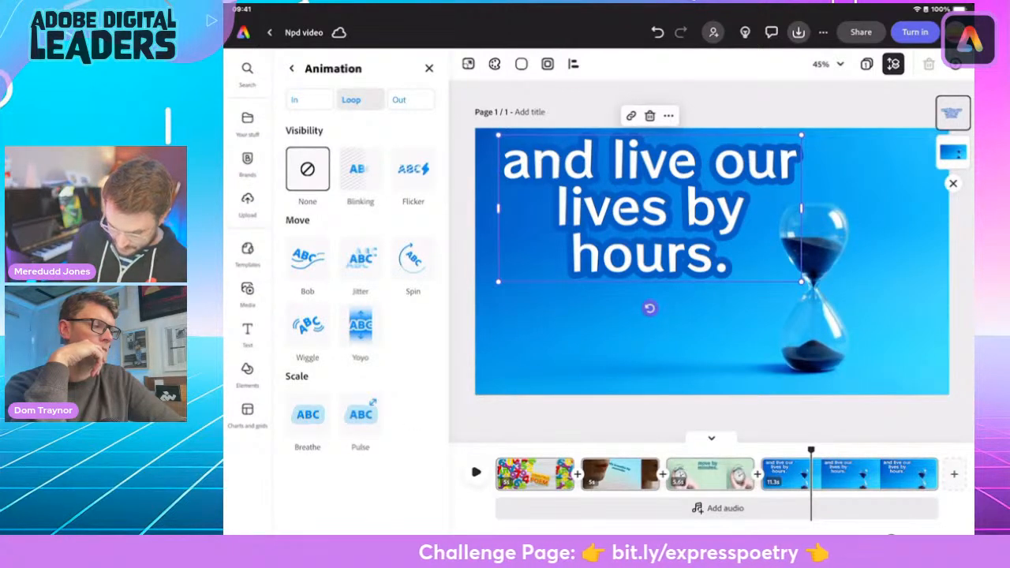
pyautogui.click(360, 169)
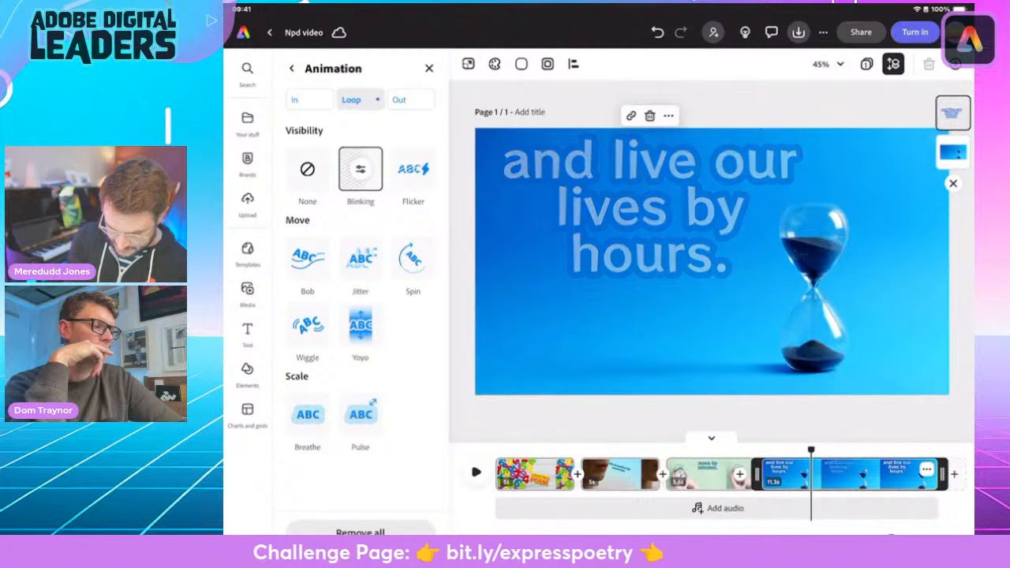
pyautogui.click(360, 169)
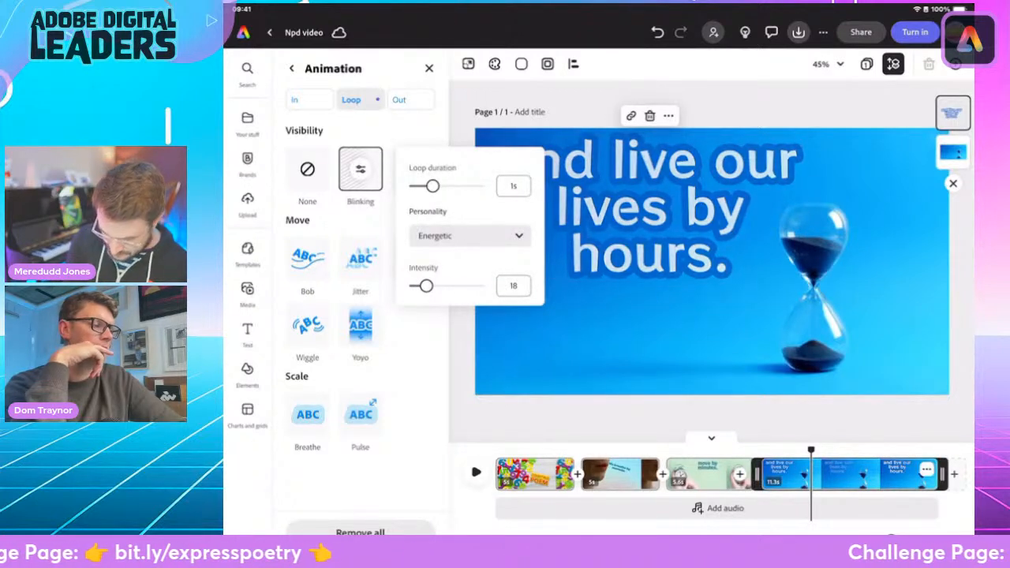
pyautogui.moveTo(432, 186); pyautogui.dragTo(434, 186)
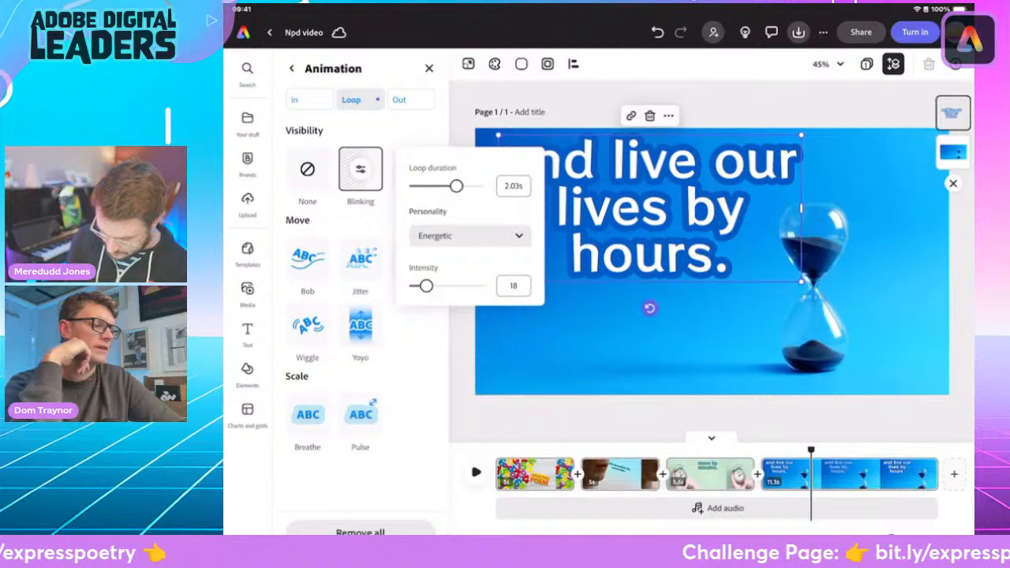
pyautogui.click(850, 474)
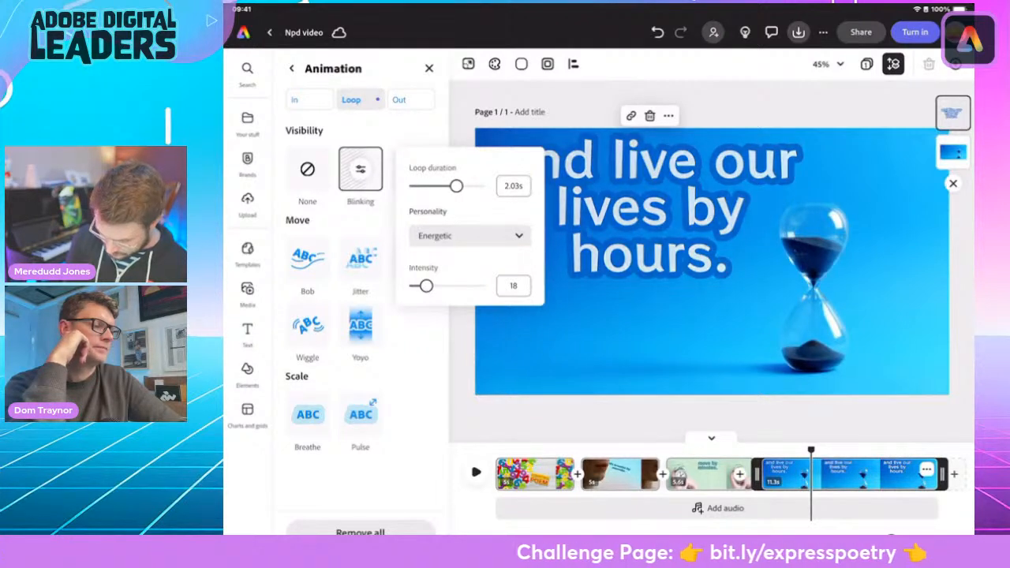
pyautogui.click(360, 169)
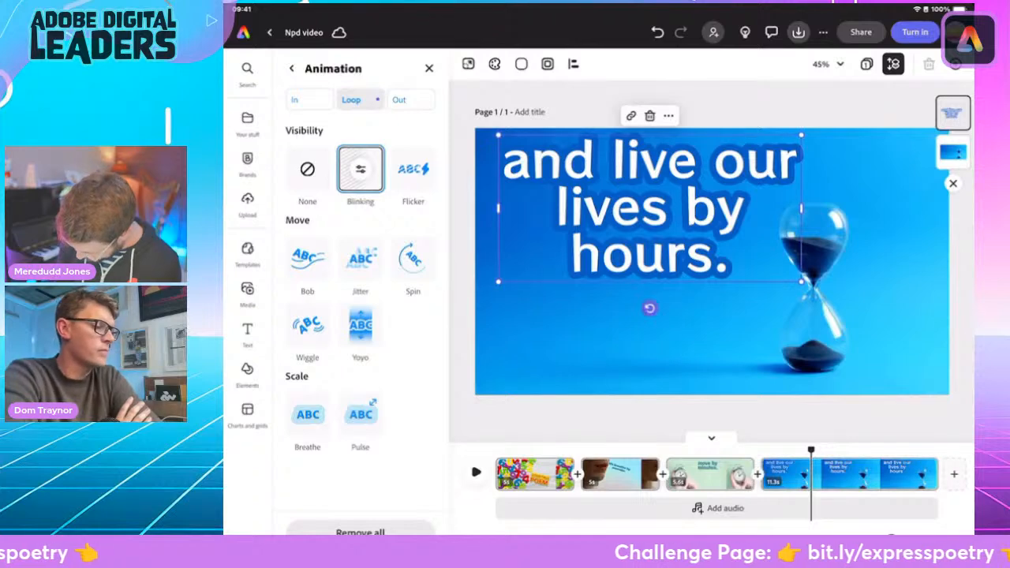
# - Shorten the hourglass scene by trimming its end on the timeline
pyautogui.click(650, 307)
pyautogui.moveTo(915, 474); pyautogui.dragTo(846, 474)
pyautogui.moveTo(842, 474)
pyautogui.mouseDown()
pyautogui.moveTo(857, 474)
pyautogui.moveTo(845, 474)
pyautogui.mouseUp()
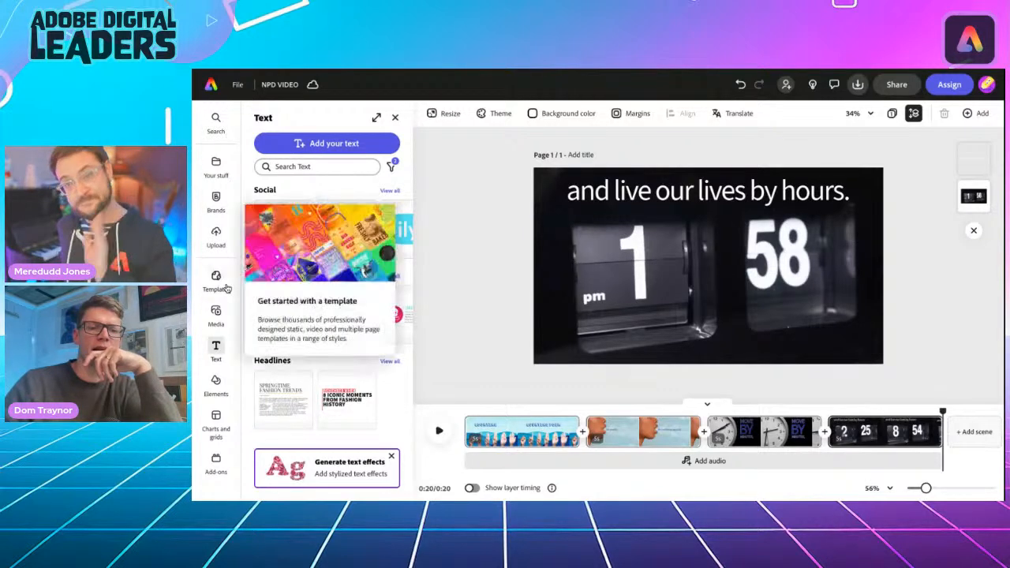
# - Switch to the poem page and copy the lines from "We count our days in squares of paper," through "Sorted by 30's spread by the 12's,"
pyautogui.hotkey('ctrl', 'Tab')
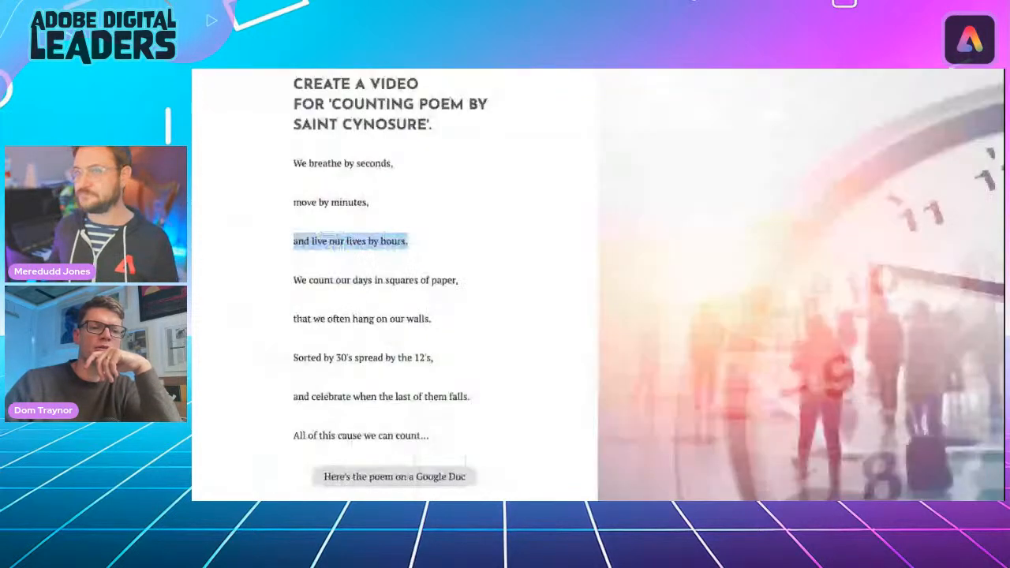
pyautogui.click(294, 279)
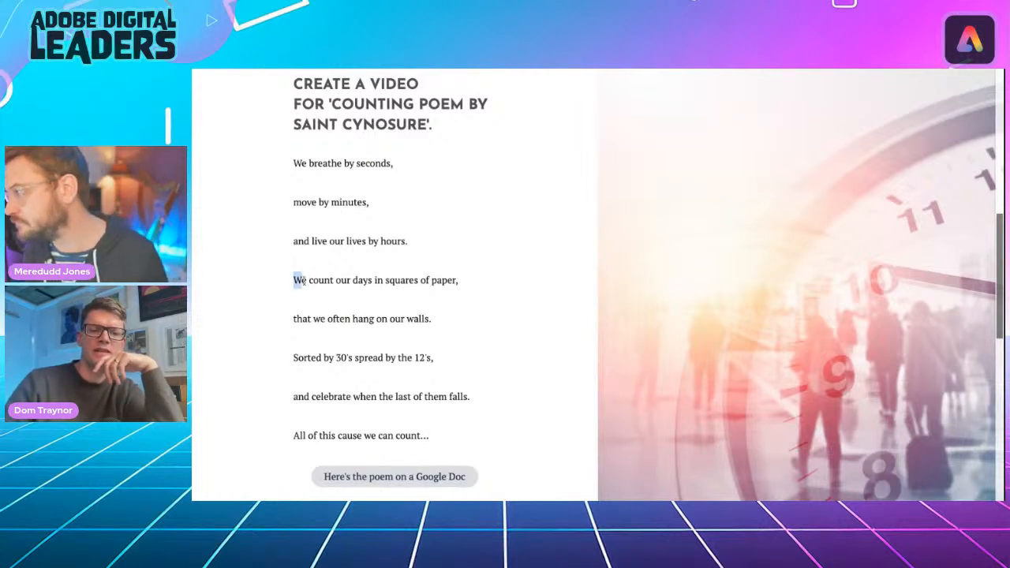
pyautogui.moveTo(304, 281); pyautogui.dragTo(435, 358)
pyautogui.hotkey('ctrl', 'c')
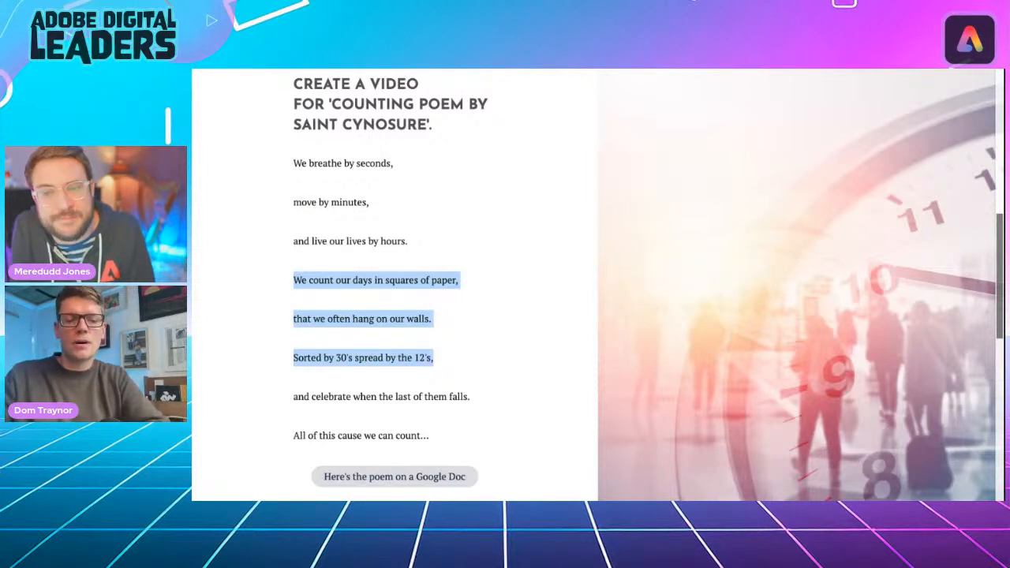
# - Return to Adobe Express, add a fifth scene and fill it with the stock video of a calendar on a red fridge, found by searching "calendar"
pyautogui.click(450, 71)
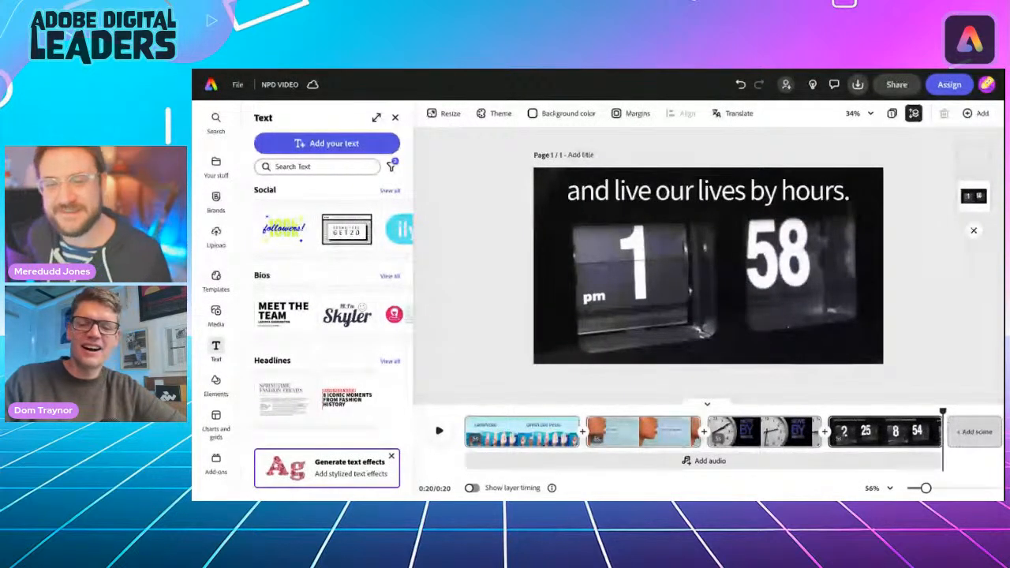
pyautogui.click(976, 432)
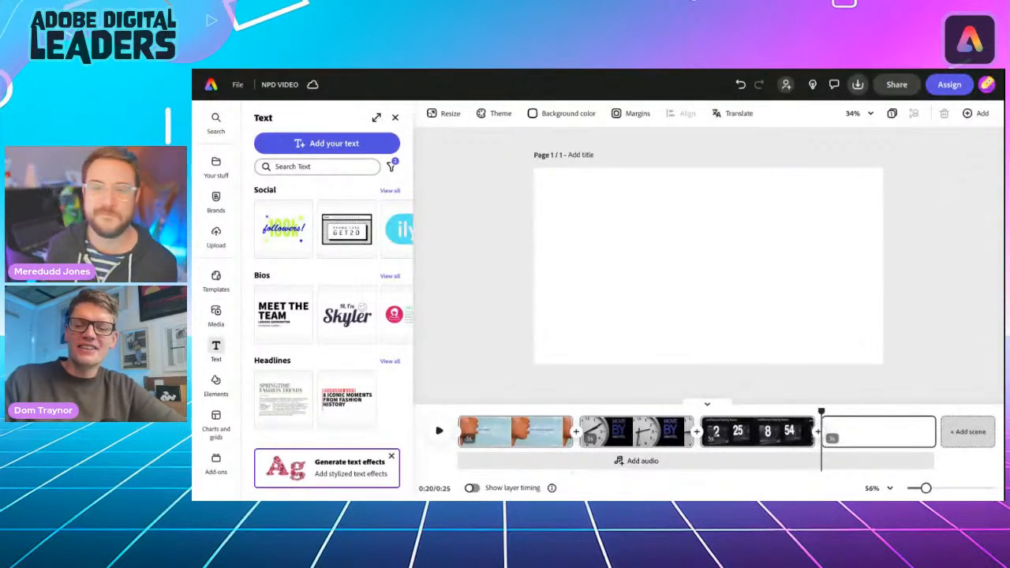
pyautogui.moveTo(863, 423)
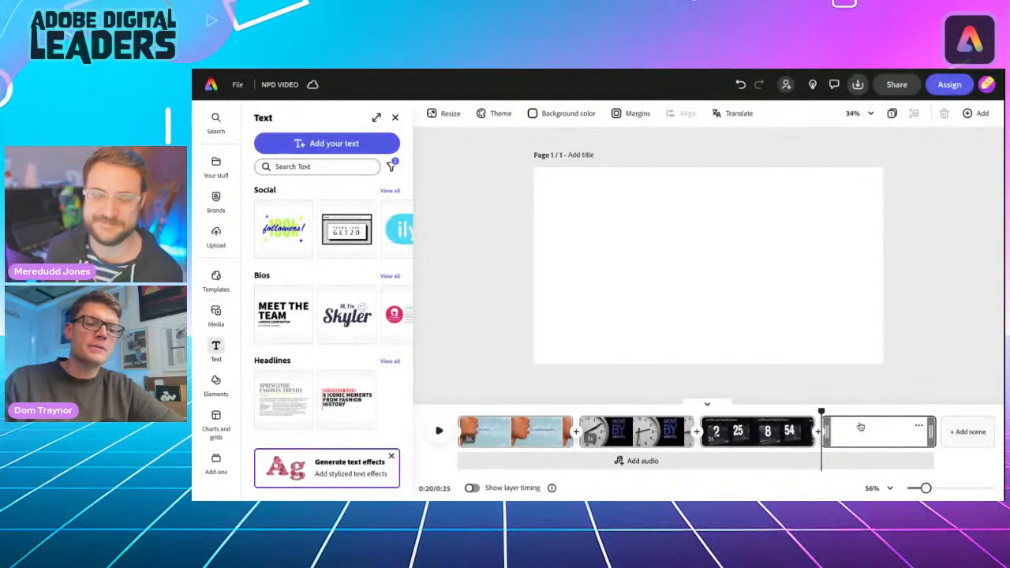
pyautogui.click(216, 313)
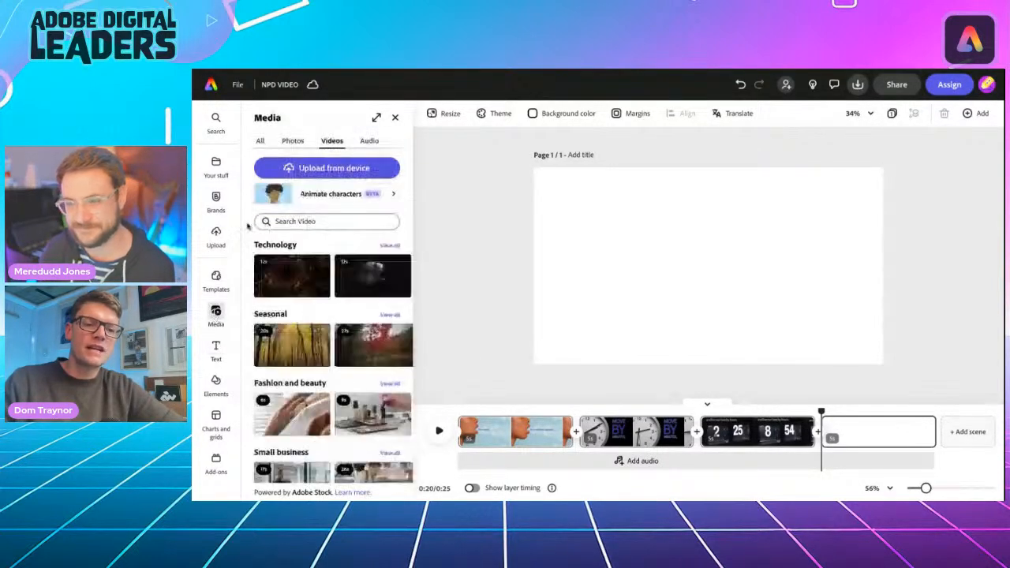
pyautogui.click(298, 222)
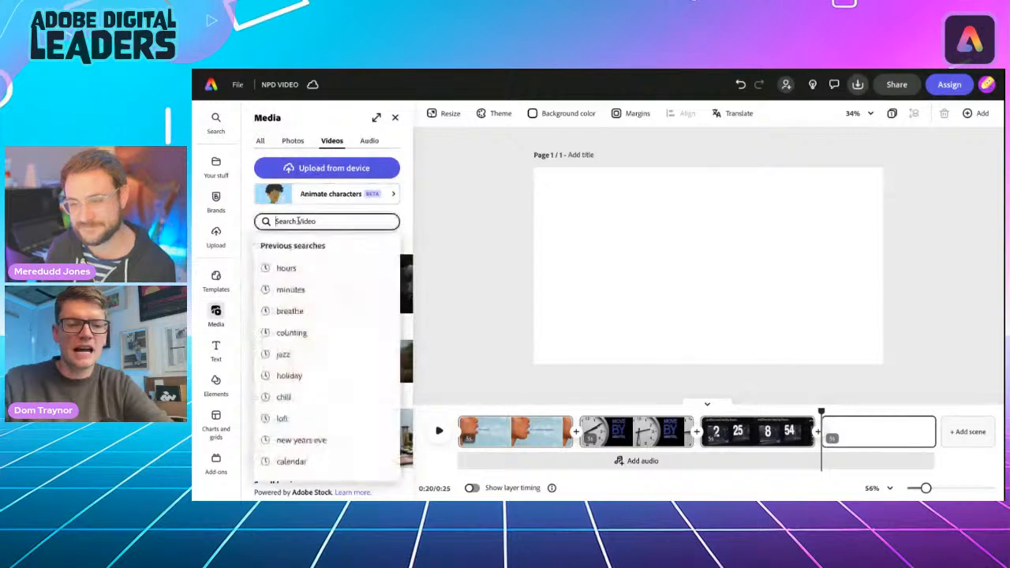
pyautogui.write('calendar')
pyautogui.press('Return')
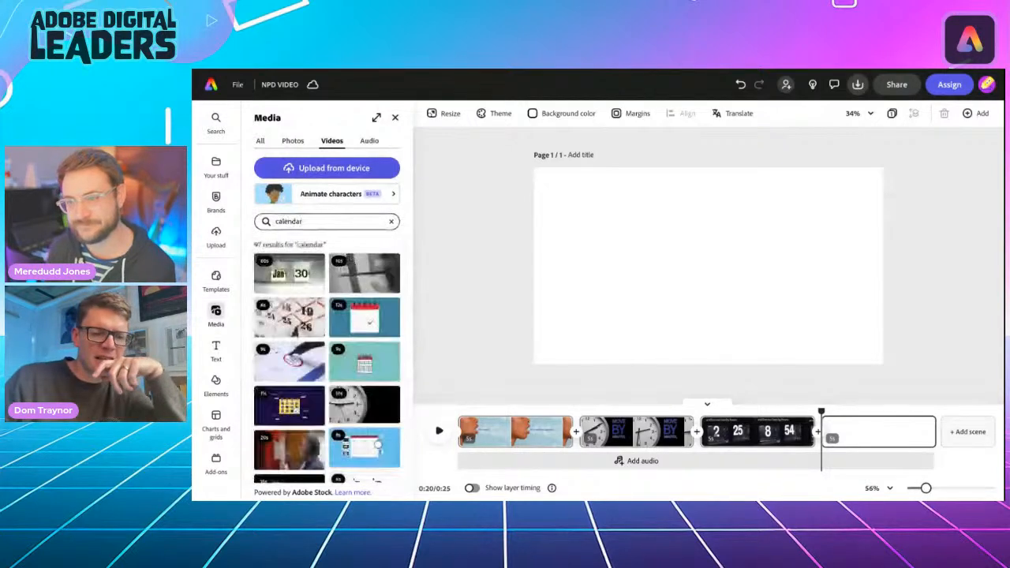
pyautogui.scroll(-2, 276, 404)
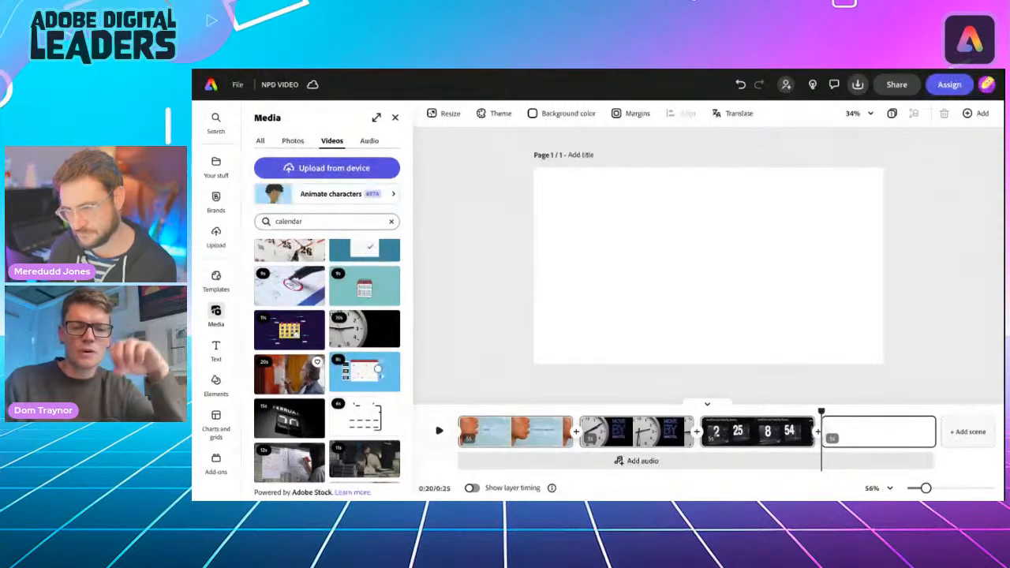
pyautogui.click(291, 387)
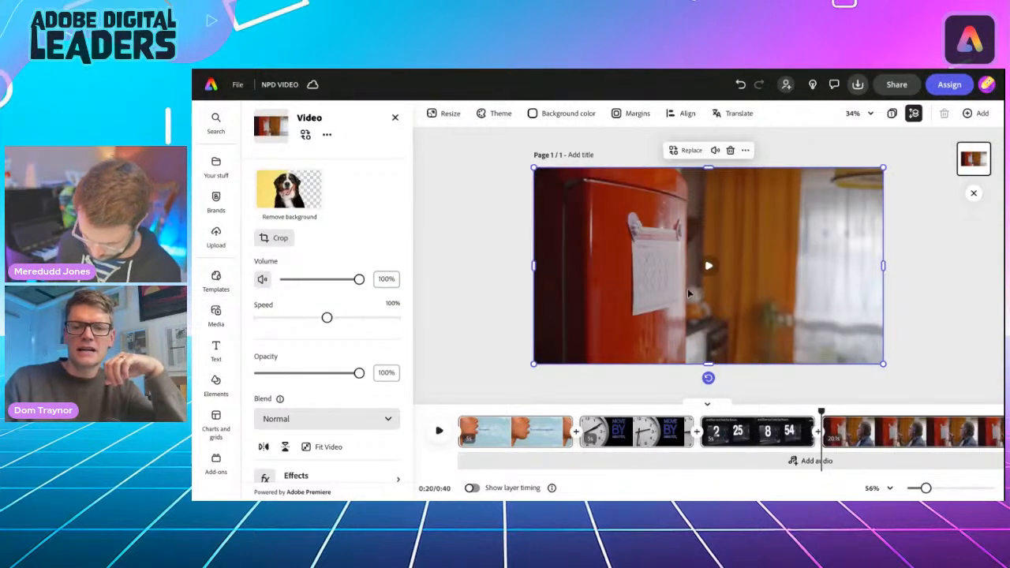
# - Add a text box to the calendar scene and paste in the three copied poem lines, starting "We count our days in squares of paper,"
pyautogui.click(710, 269)
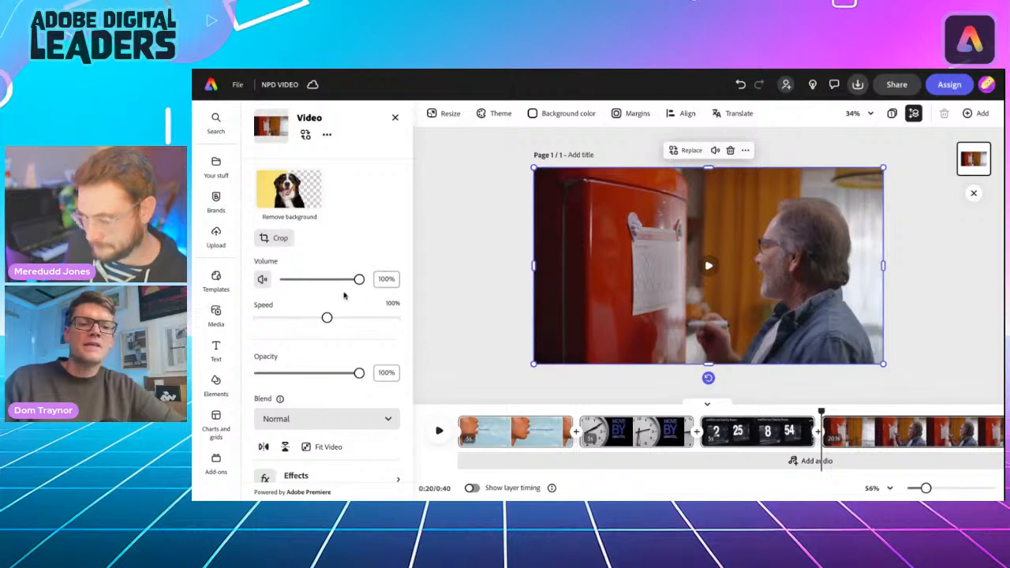
pyautogui.click(215, 350)
pyautogui.click(322, 143)
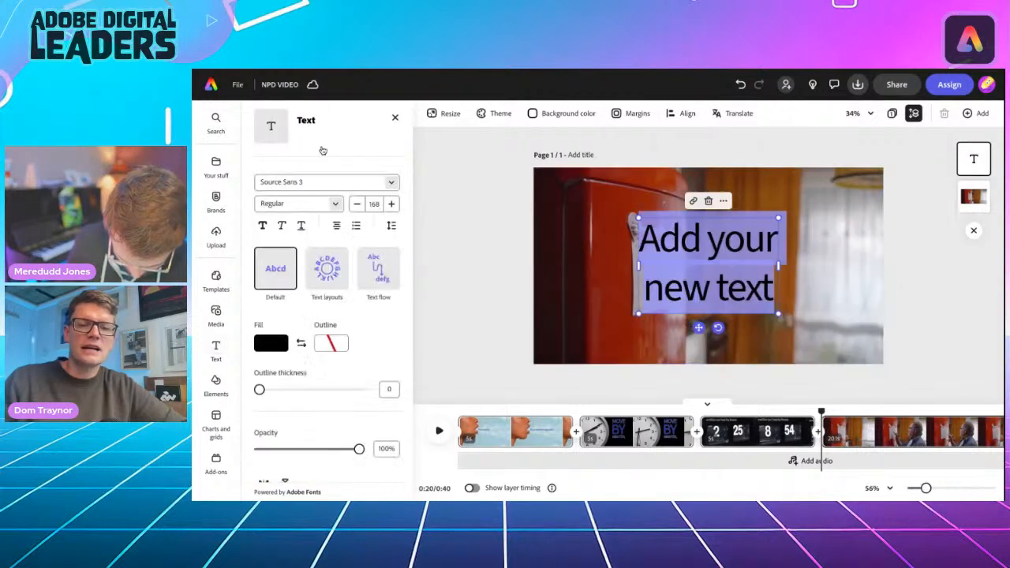
pyautogui.hotkey('ctrl', 'v')
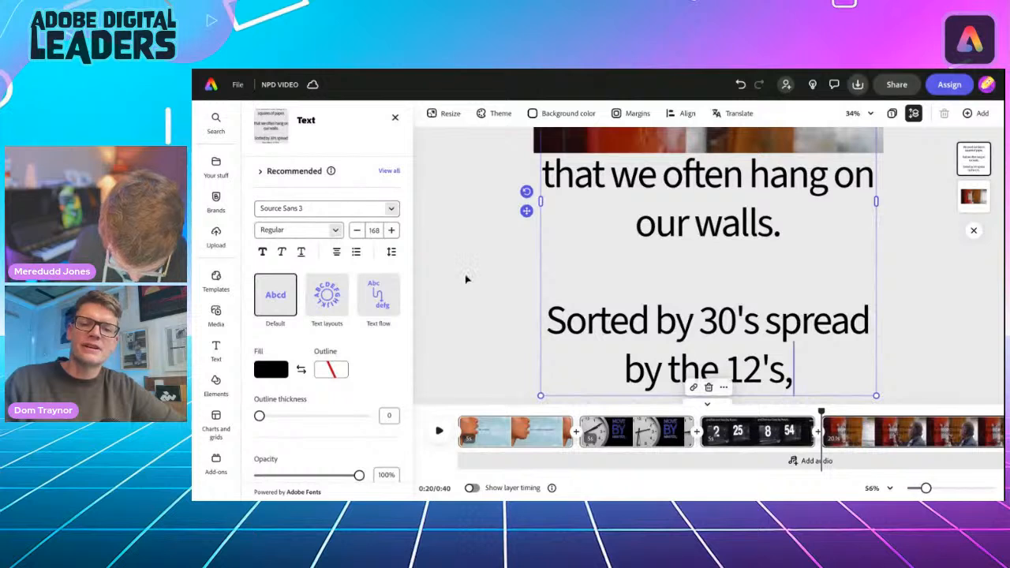
# - Shrink the pasted poem text to font size 66 so it fits the calendar scene, and centre it on the page
pyautogui.scroll(-3, 457, 317)
pyautogui.scroll(-2, 458, 316)
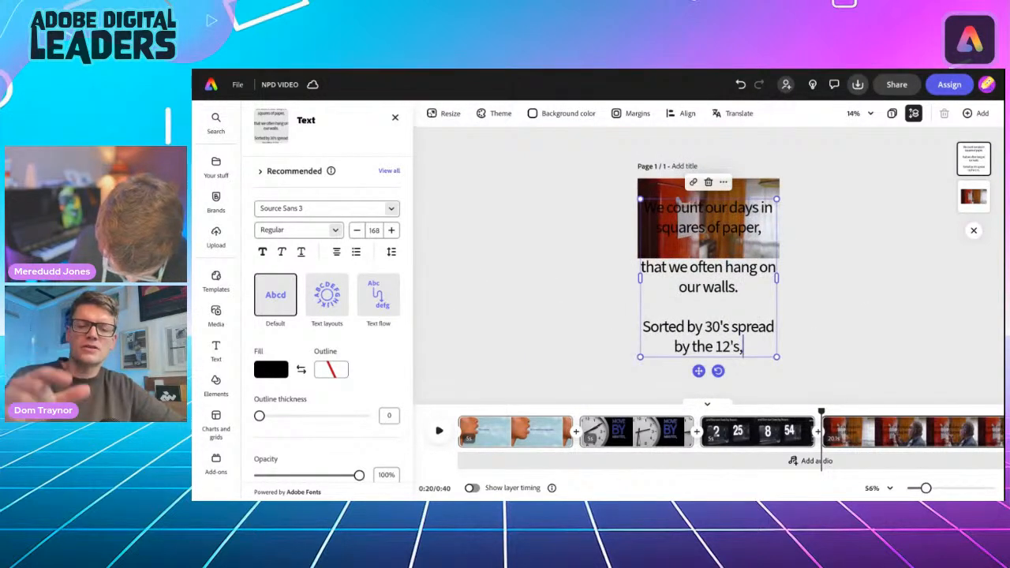
pyautogui.moveTo(778, 357); pyautogui.dragTo(765, 233)
pyautogui.scroll(5, 714, 298)
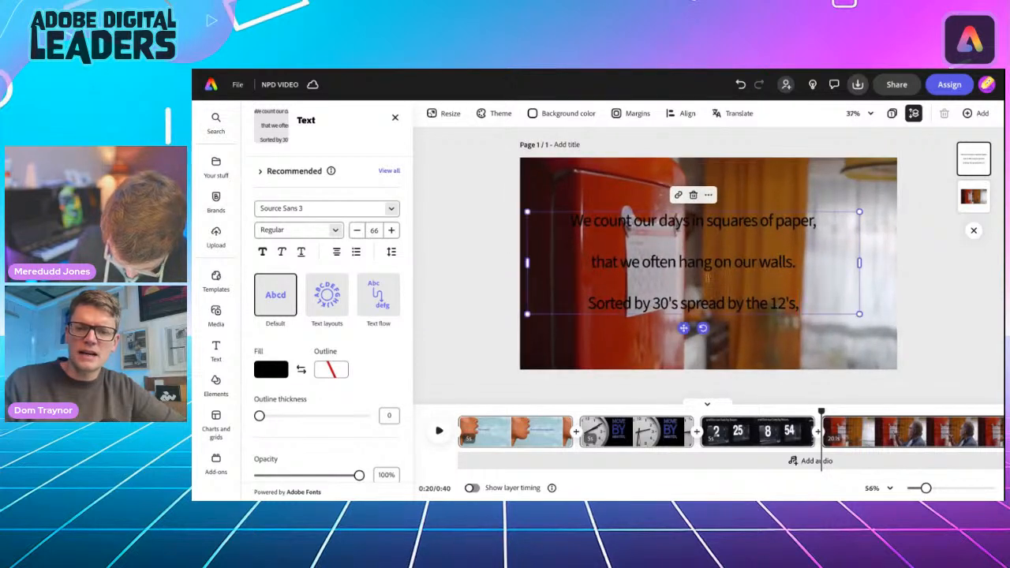
pyautogui.moveTo(683, 329); pyautogui.dragTo(699, 329)
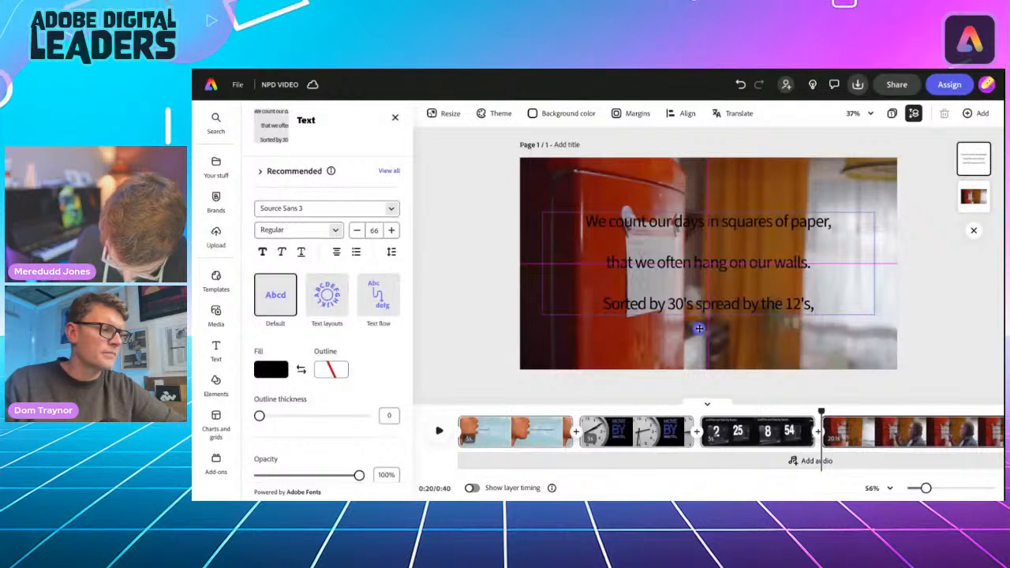
pyautogui.moveTo(700, 328); pyautogui.dragTo(698, 329)
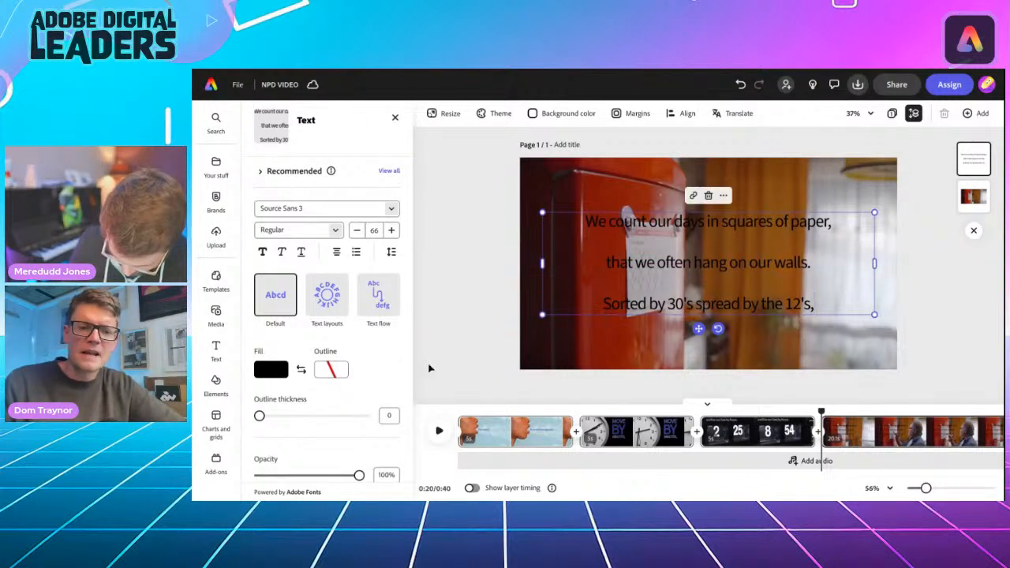
# - Fill the poem text with white and apply the recommended Aileron Heavy Italic style to it
pyautogui.click(276, 372)
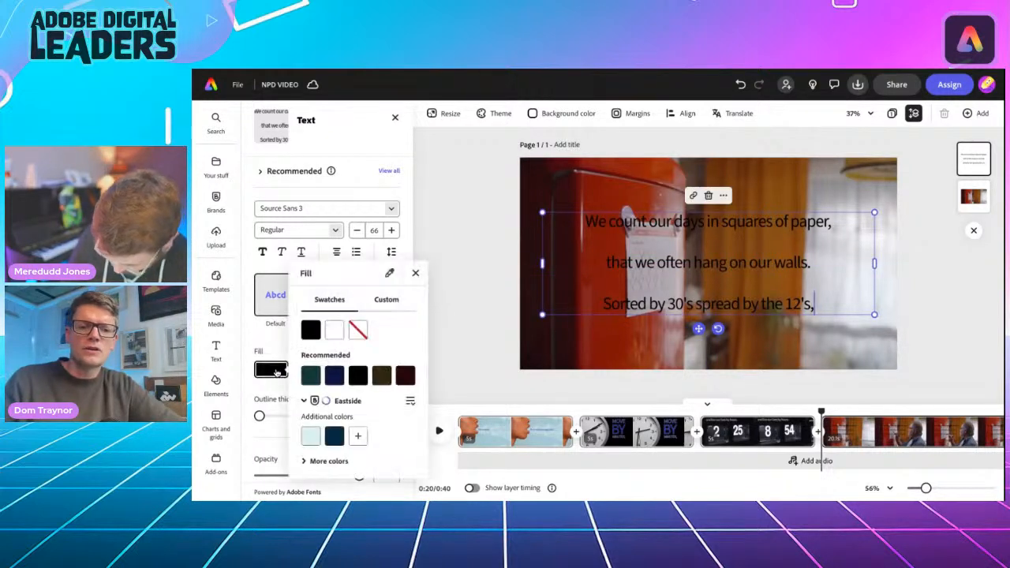
pyautogui.click(333, 322)
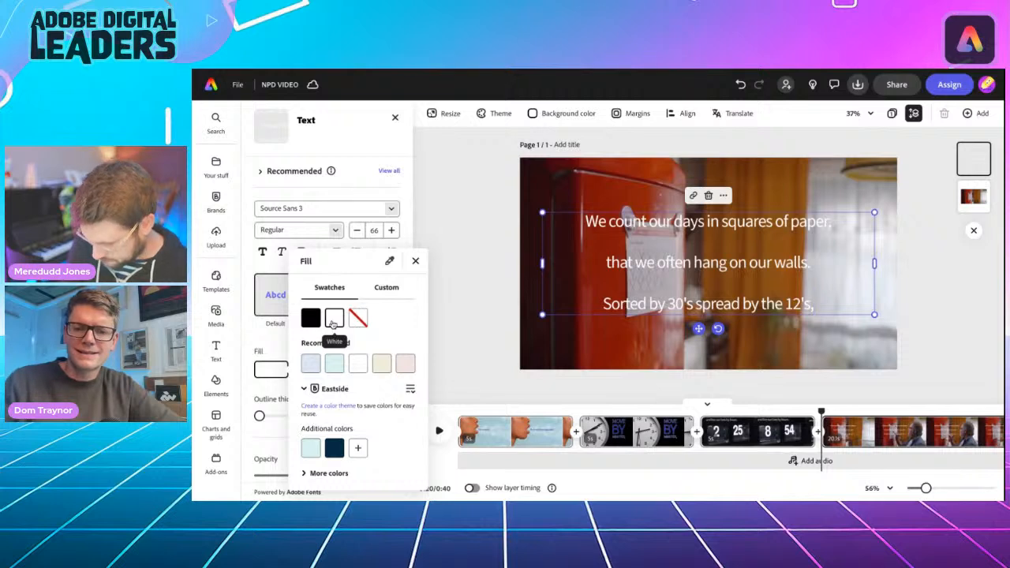
pyautogui.click(389, 170)
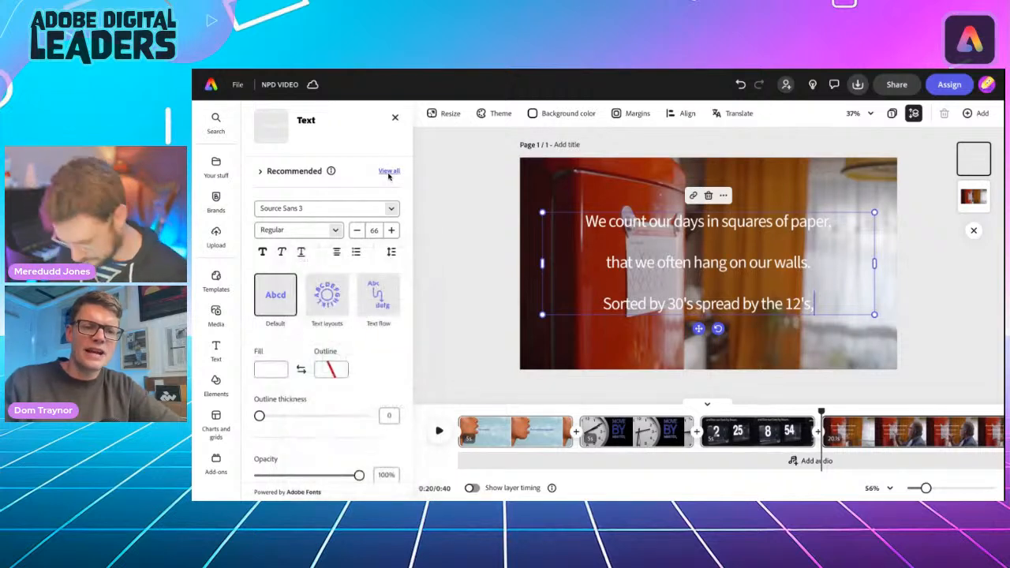
pyautogui.click(389, 171)
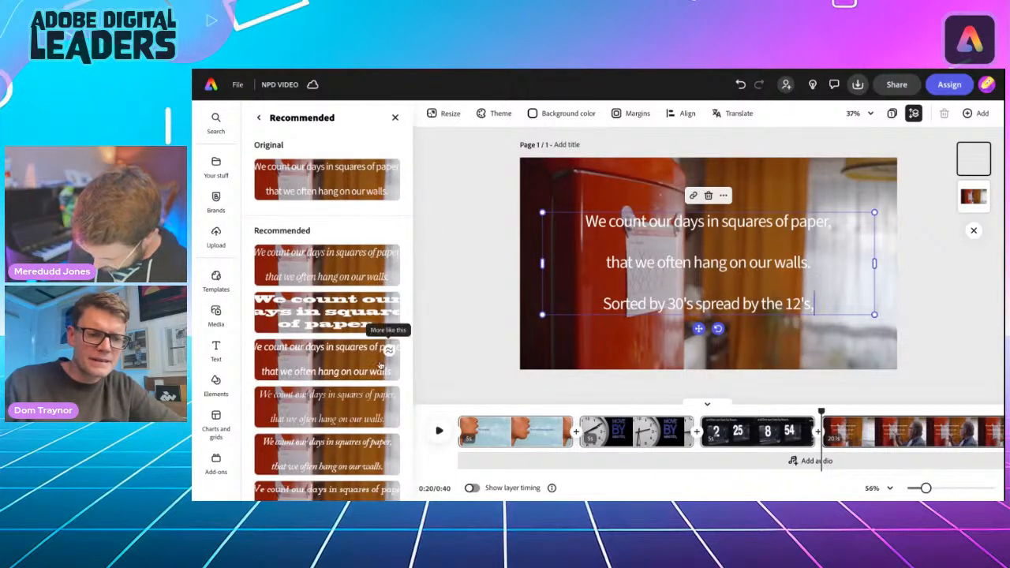
pyautogui.click(331, 377)
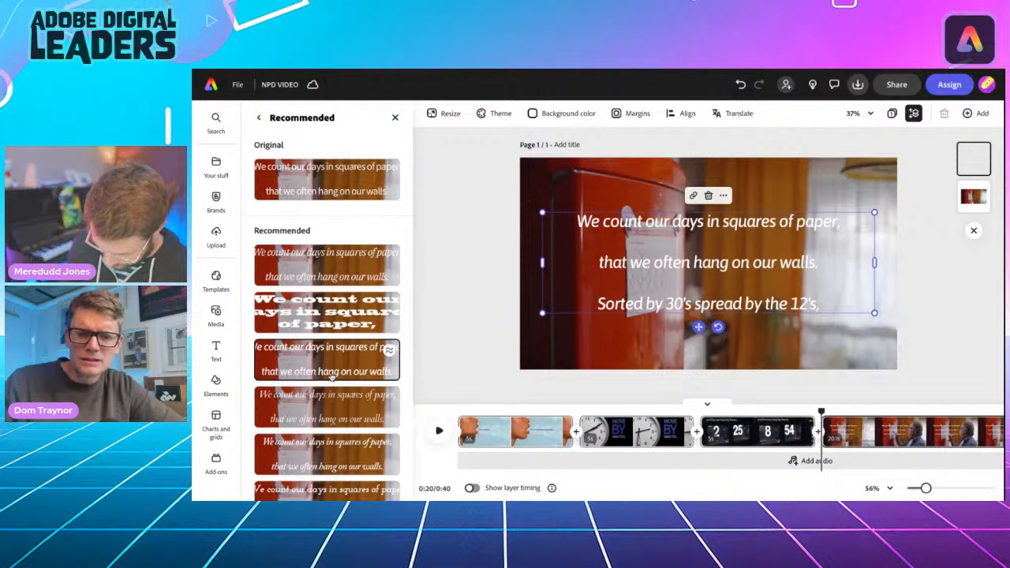
pyautogui.scroll(-4, 332, 378)
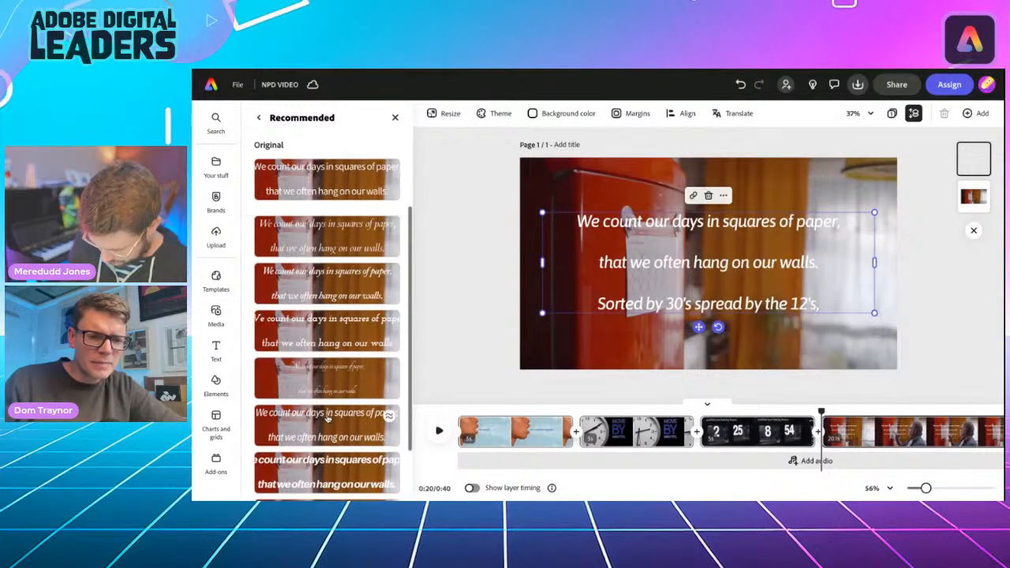
pyautogui.click(314, 466)
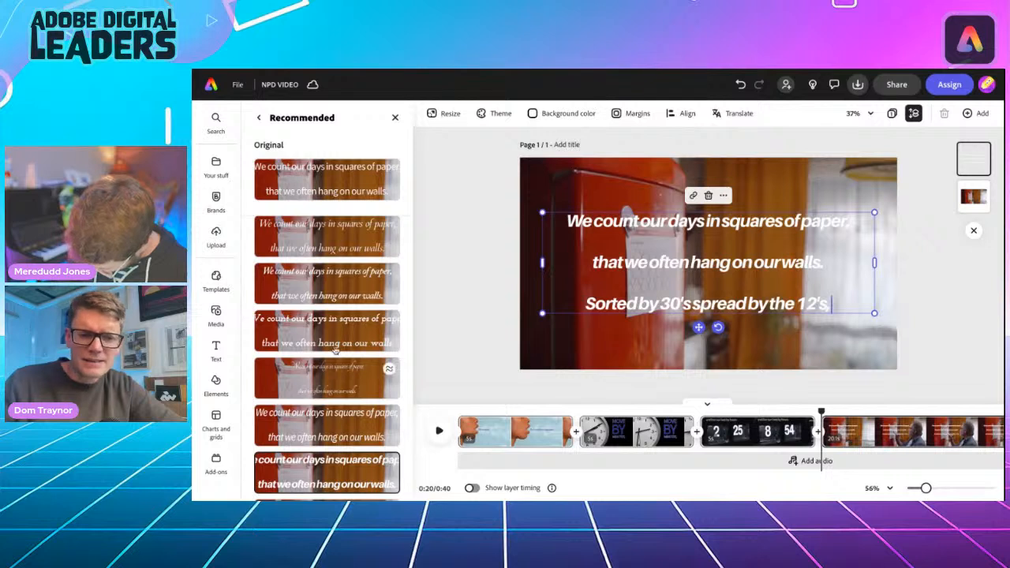
pyautogui.click(258, 120)
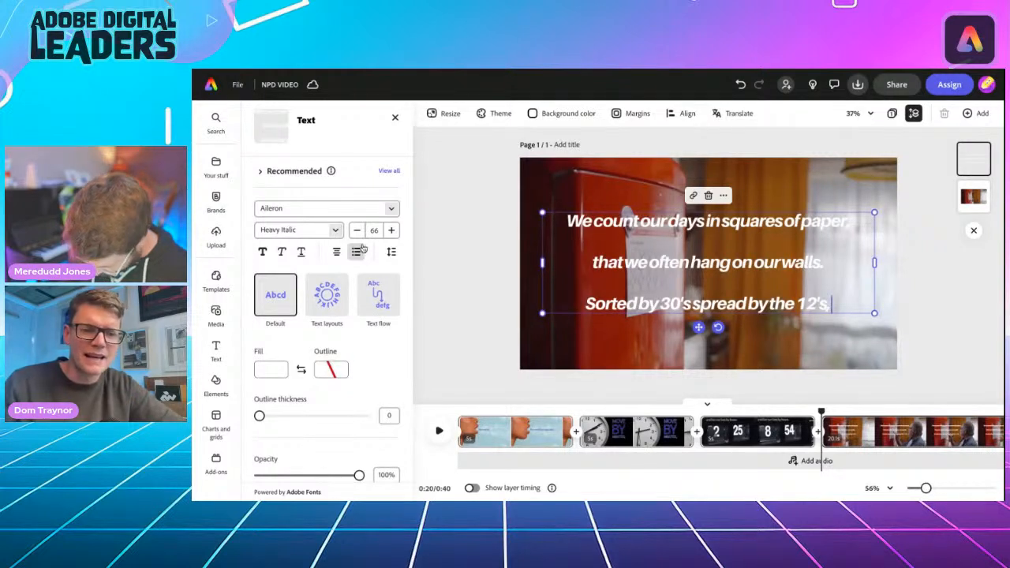
# - Set the letter spacing of all the poem text on the calendar scene to 24
pyautogui.click(392, 253)
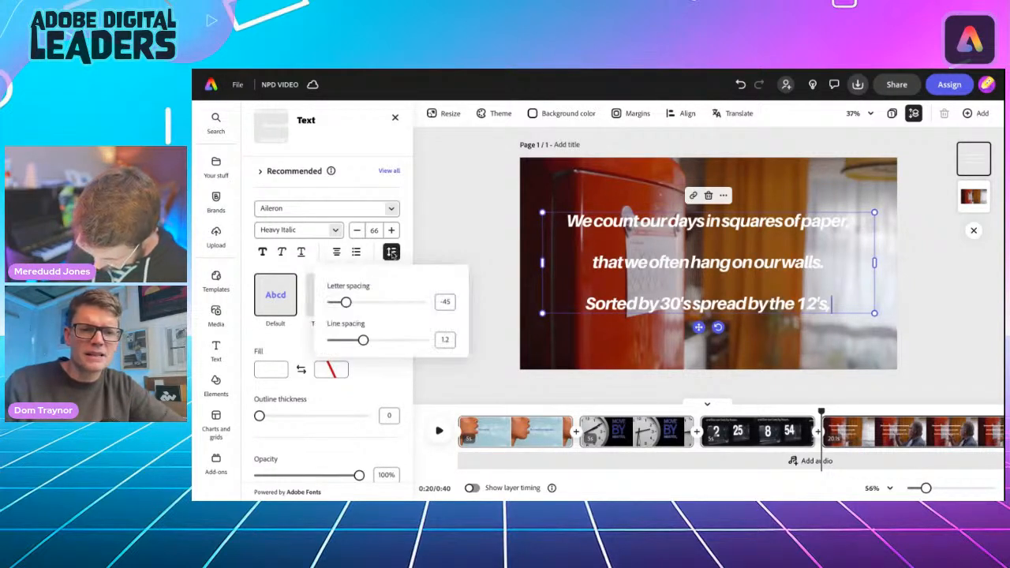
pyautogui.moveTo(347, 303); pyautogui.dragTo(361, 302)
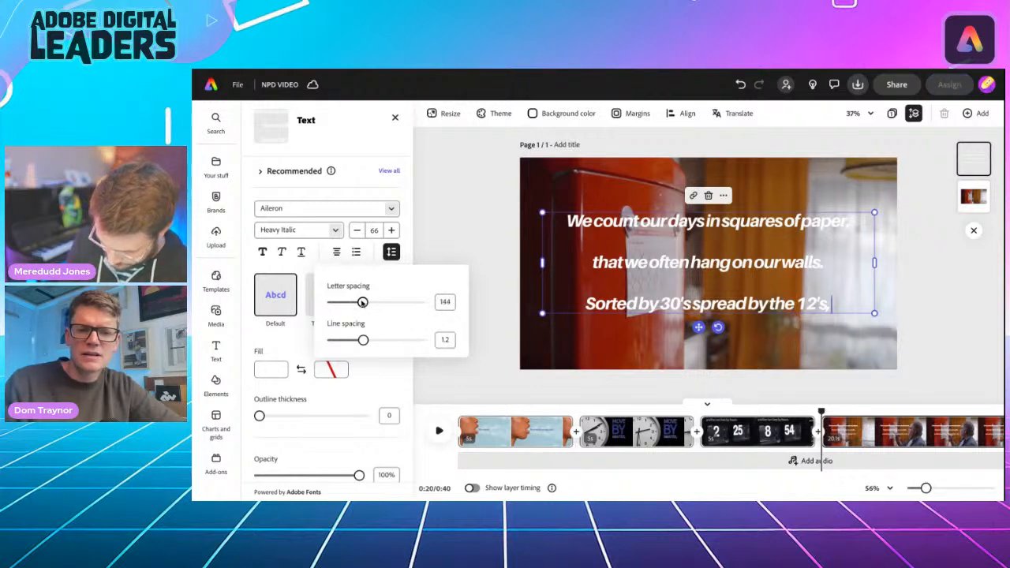
pyautogui.click(636, 253)
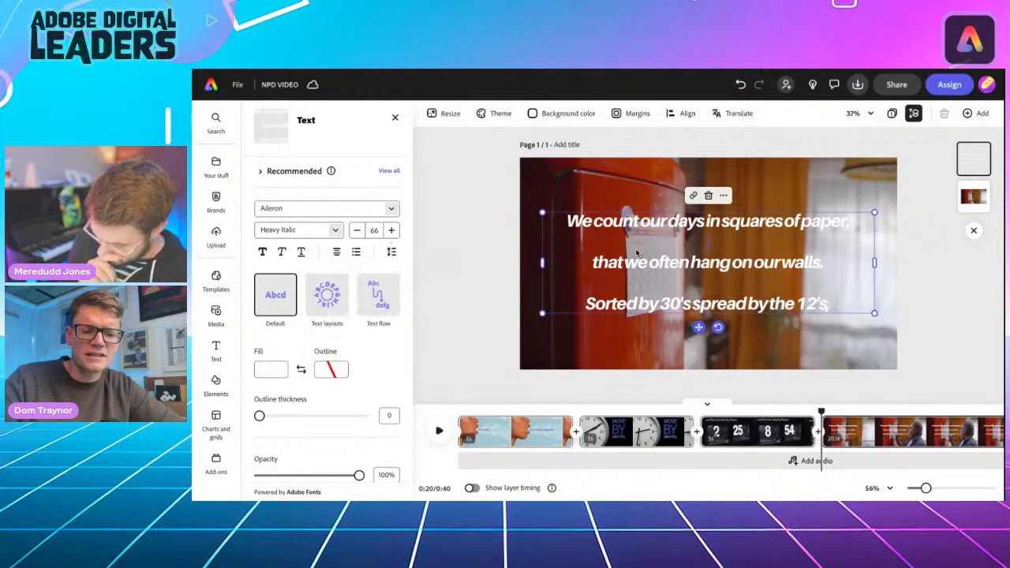
pyautogui.hotkey('ctrl', 'a')
pyautogui.click(391, 252)
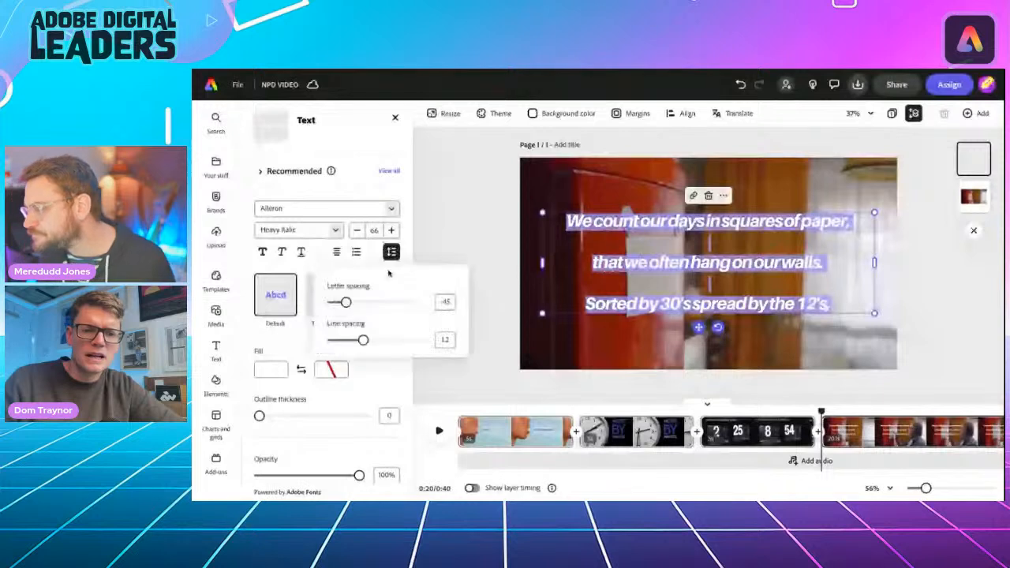
pyautogui.moveTo(346, 303); pyautogui.dragTo(352, 302)
pyautogui.click(446, 221)
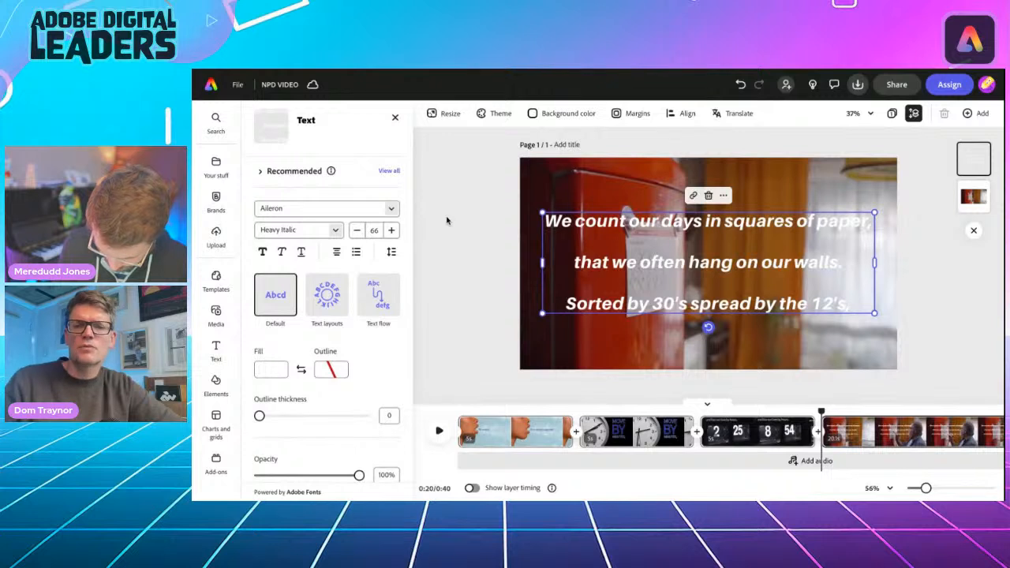
# - Set the poem text's line spacing to 1.87 and move the text block up to centre it over the calendar video
pyautogui.click(393, 251)
pyautogui.moveTo(363, 340); pyautogui.dragTo(394, 340)
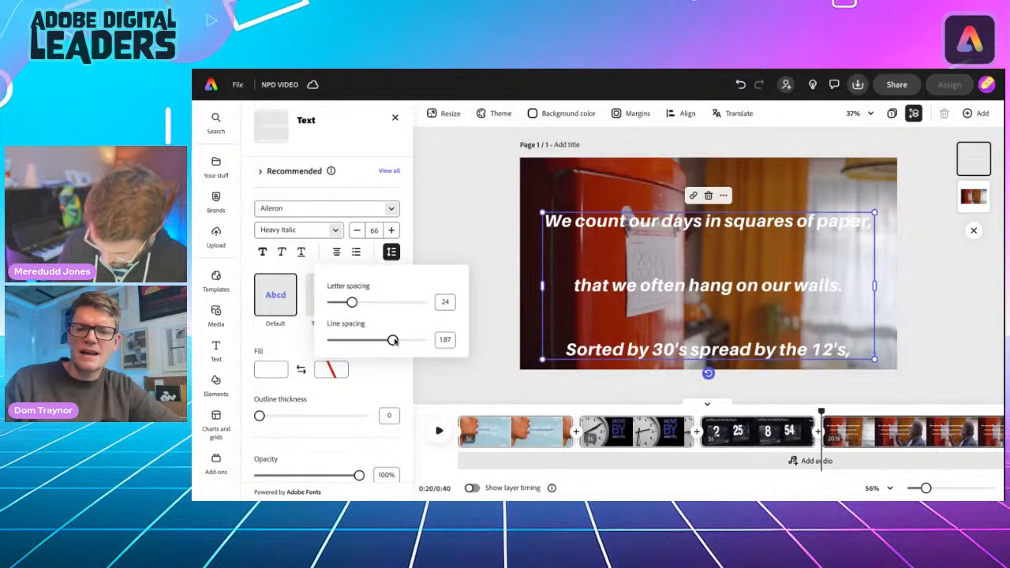
pyautogui.moveTo(619, 286); pyautogui.dragTo(622, 259)
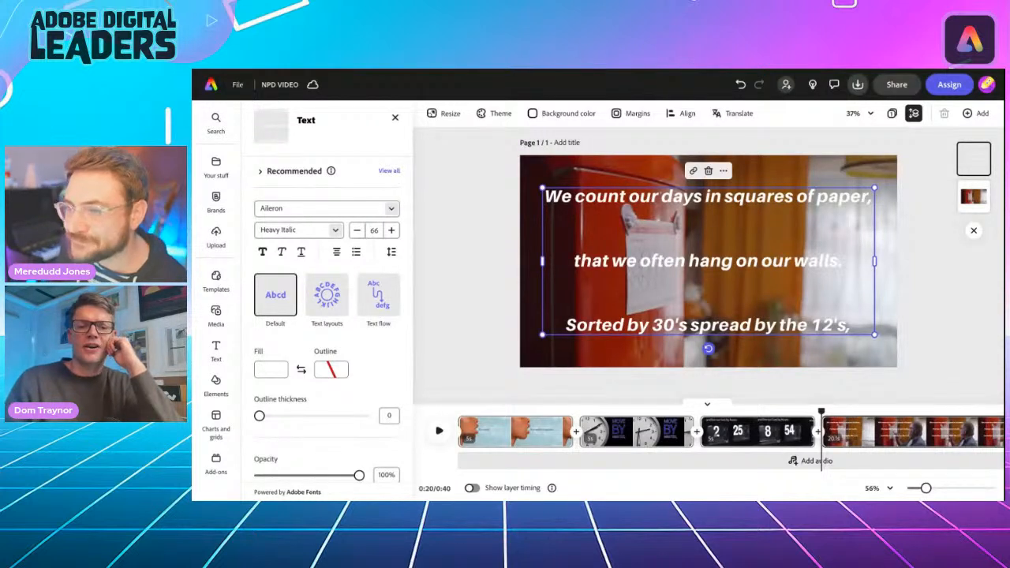
# - Play the calendar scene to check its timing, stop at 0:33, and trim the scene's end there to make it 12.9 s long
pyautogui.press('space')
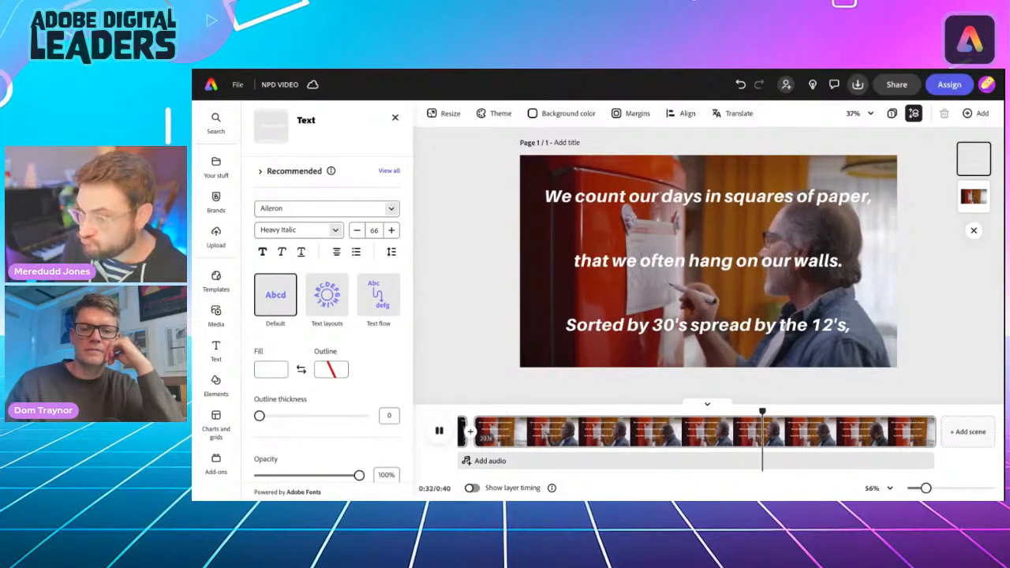
pyautogui.press('space')
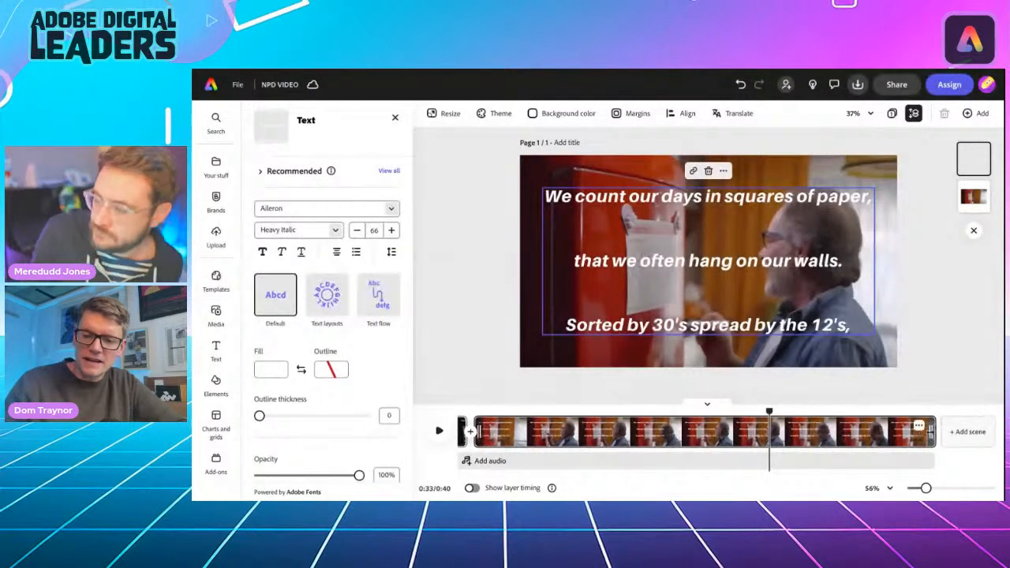
pyautogui.moveTo(932, 432); pyautogui.dragTo(764, 432)
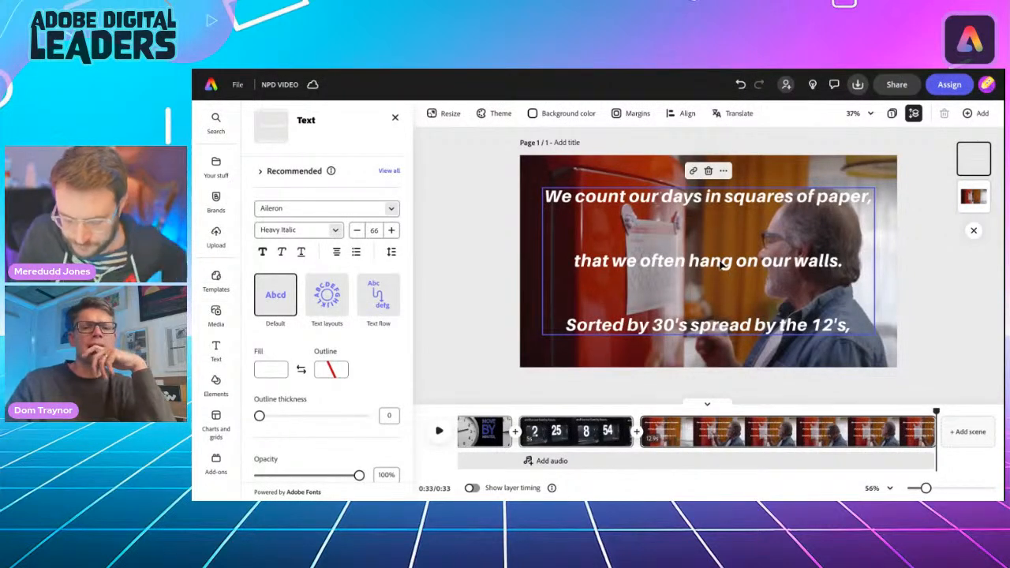
# - Try the Blinking and Flicker loop animations on the calendar scene's poem text, keeping Flicker with its intensity set to 10
pyautogui.scroll(-3, 324, 409)
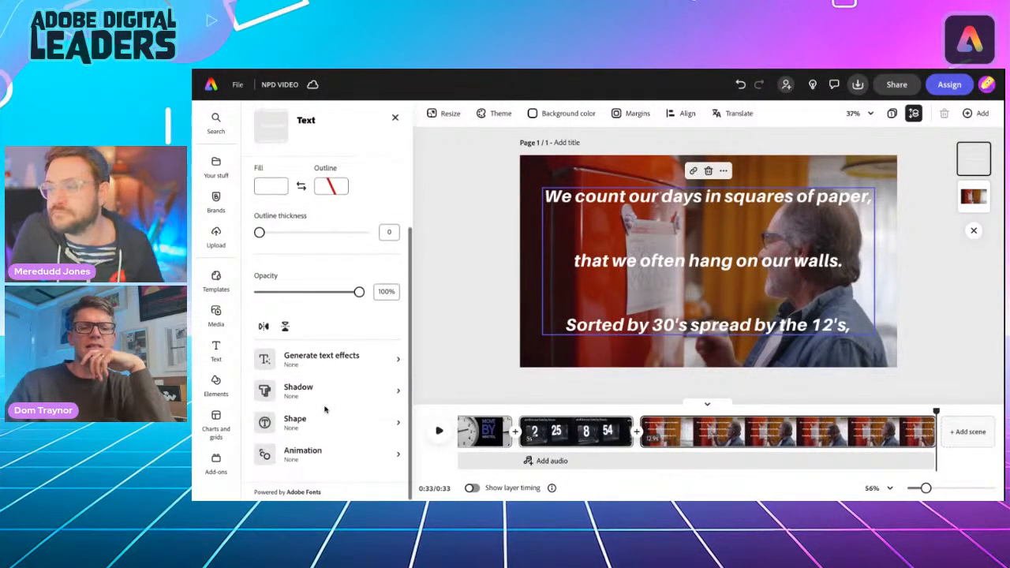
pyautogui.click(318, 451)
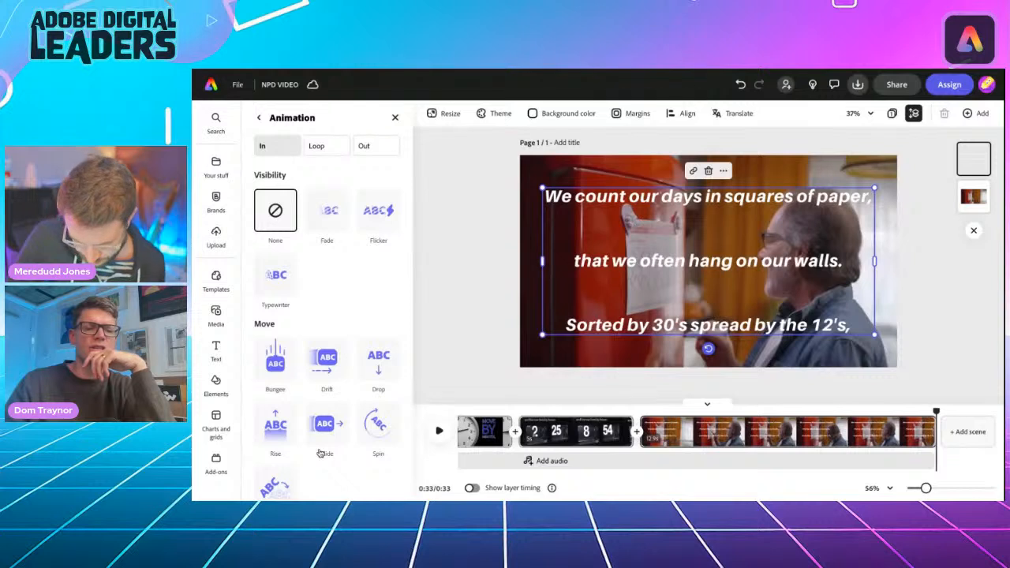
pyautogui.scroll(-1, 325, 379)
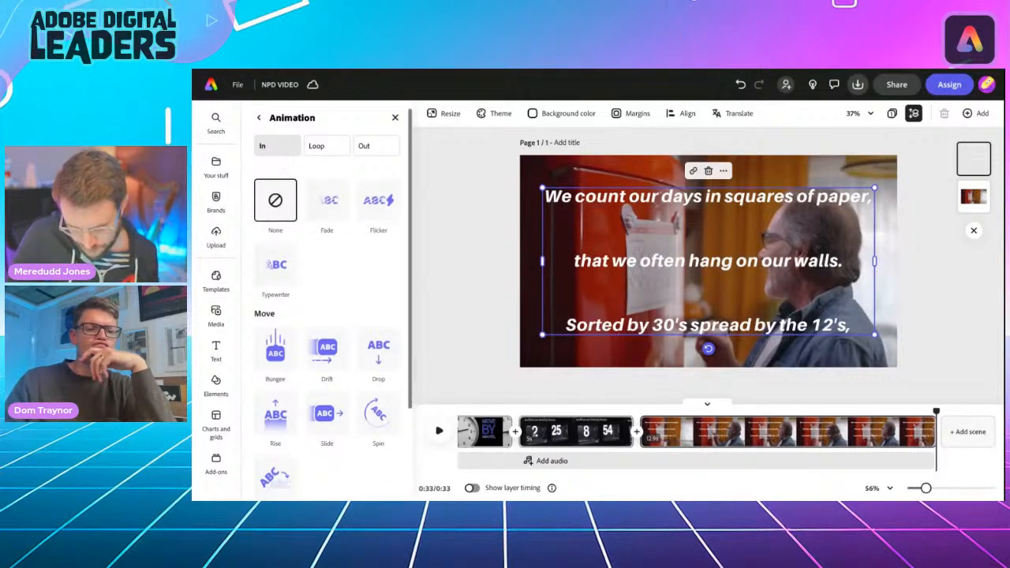
pyautogui.scroll(1, 325, 379)
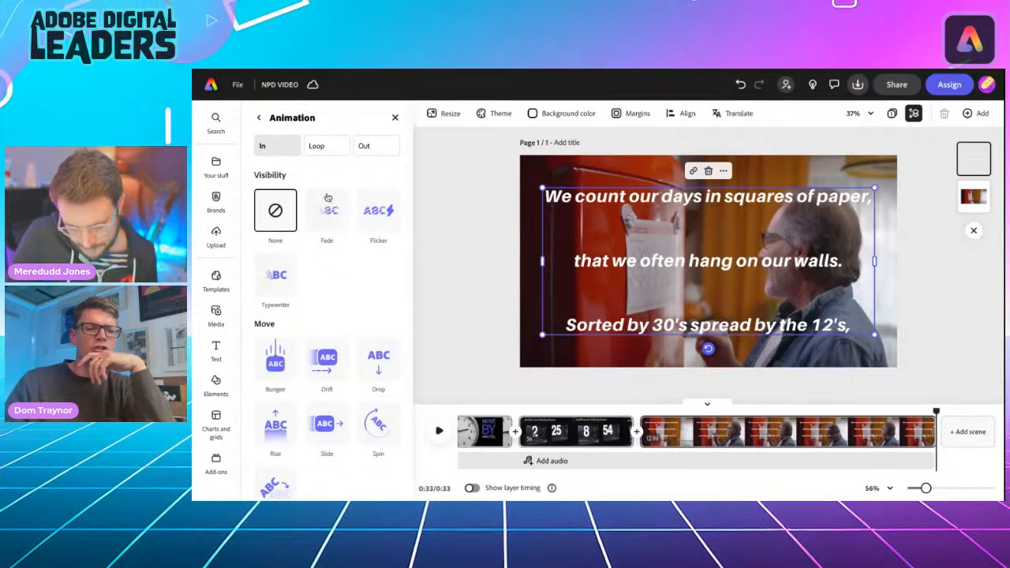
pyautogui.click(318, 146)
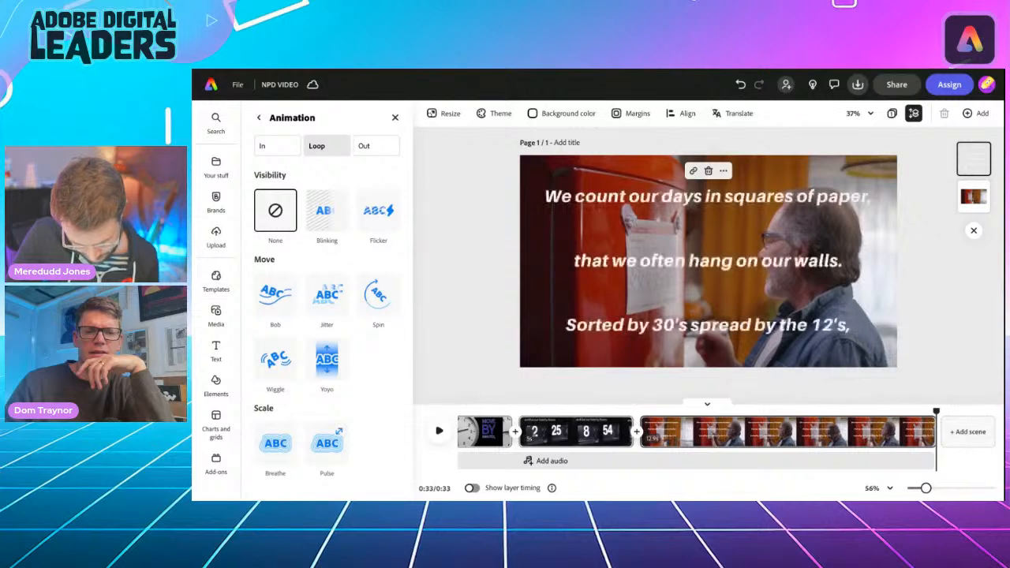
pyautogui.click(378, 210)
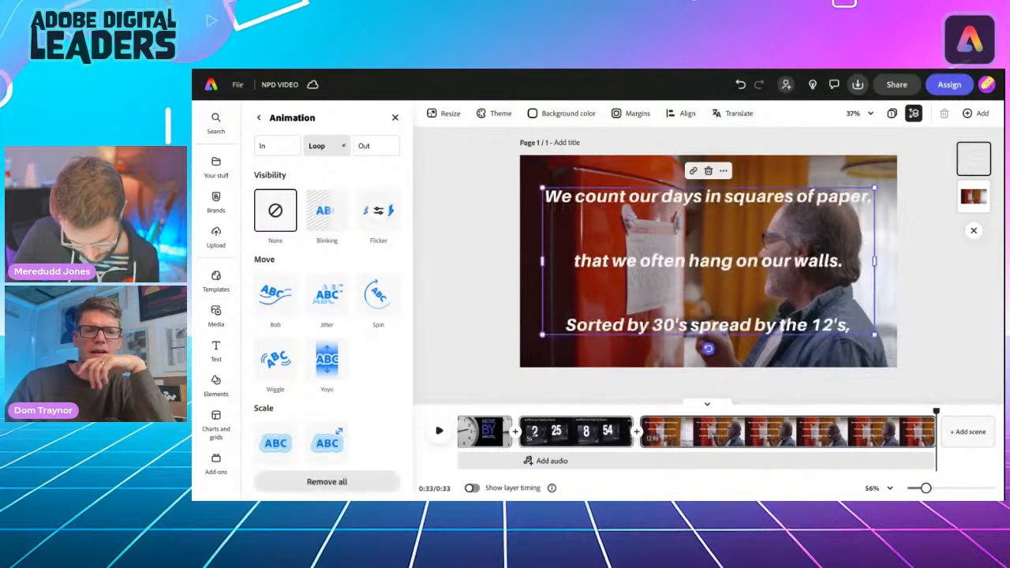
pyautogui.click(332, 223)
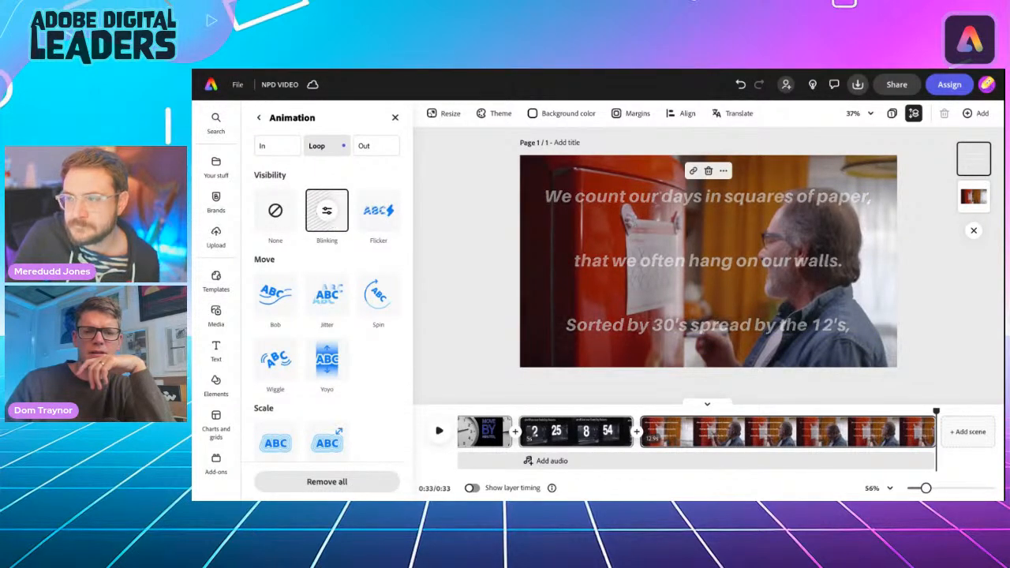
pyautogui.click(377, 213)
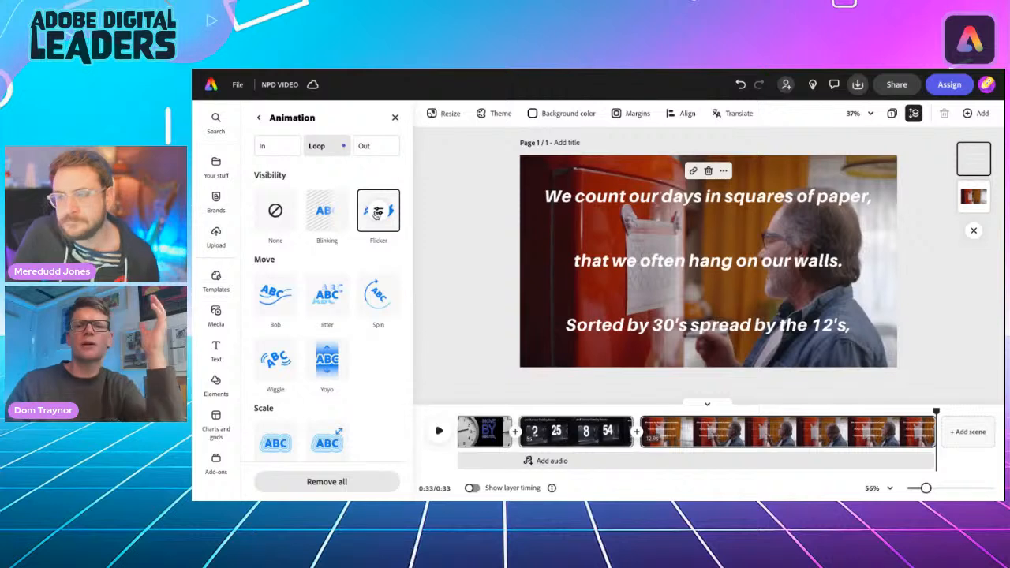
pyautogui.click(378, 211)
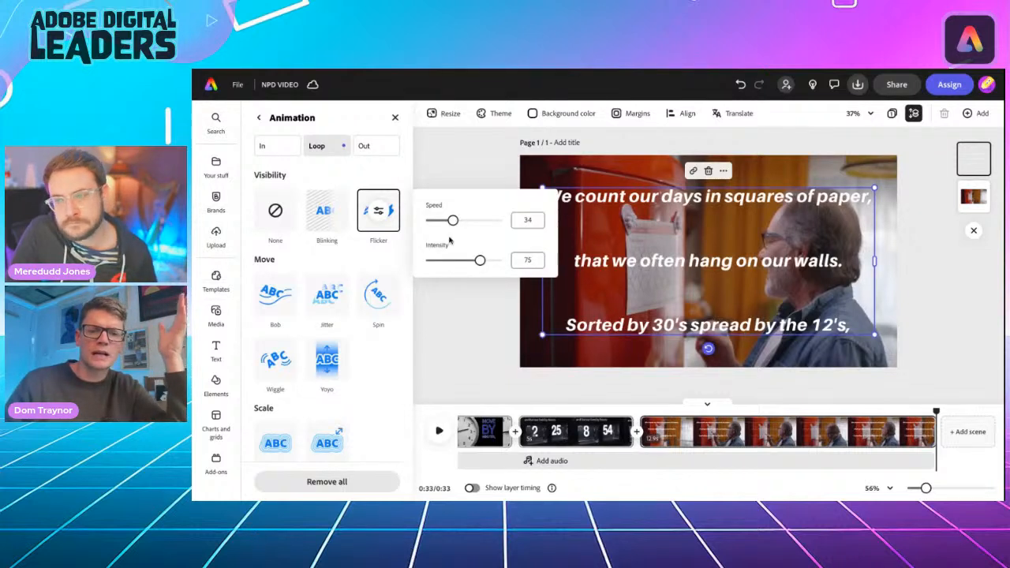
pyautogui.moveTo(480, 261); pyautogui.dragTo(433, 263)
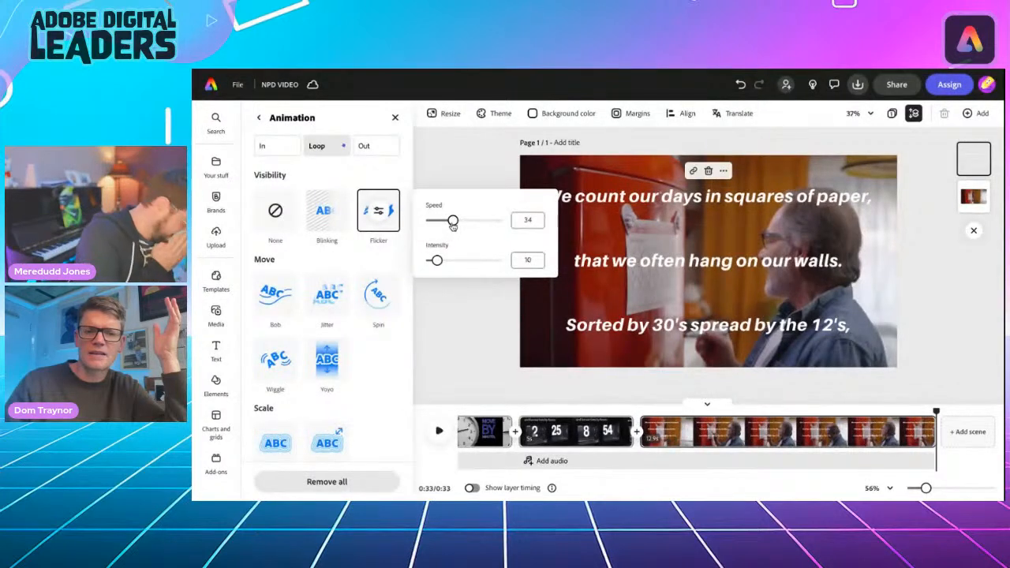
# - Set the calendar scene's background color to the blue sampled from the calendar video with the eyedropper
pyautogui.click(464, 187)
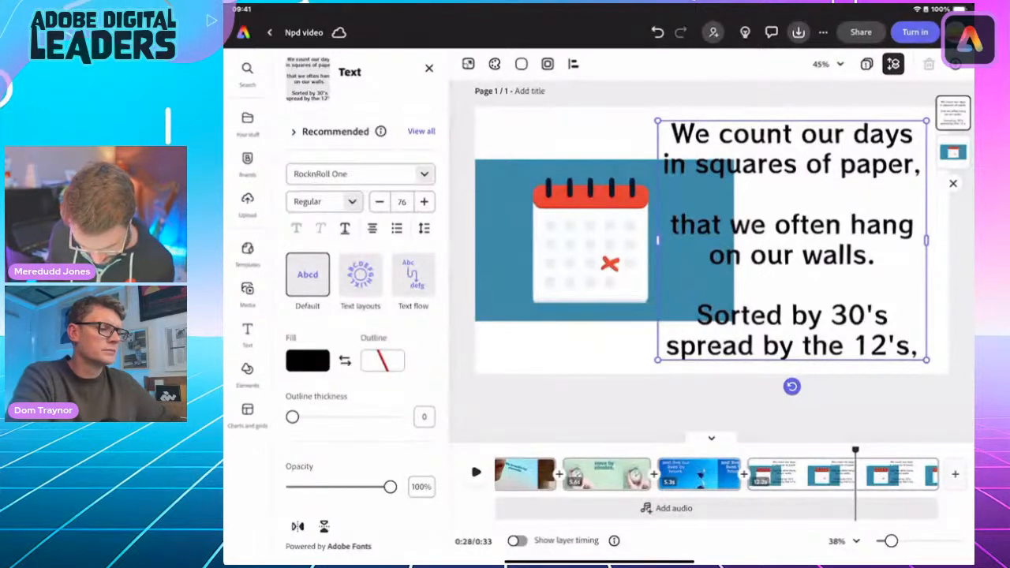
pyautogui.hscroll(1, 789, 475)
pyautogui.click(815, 474)
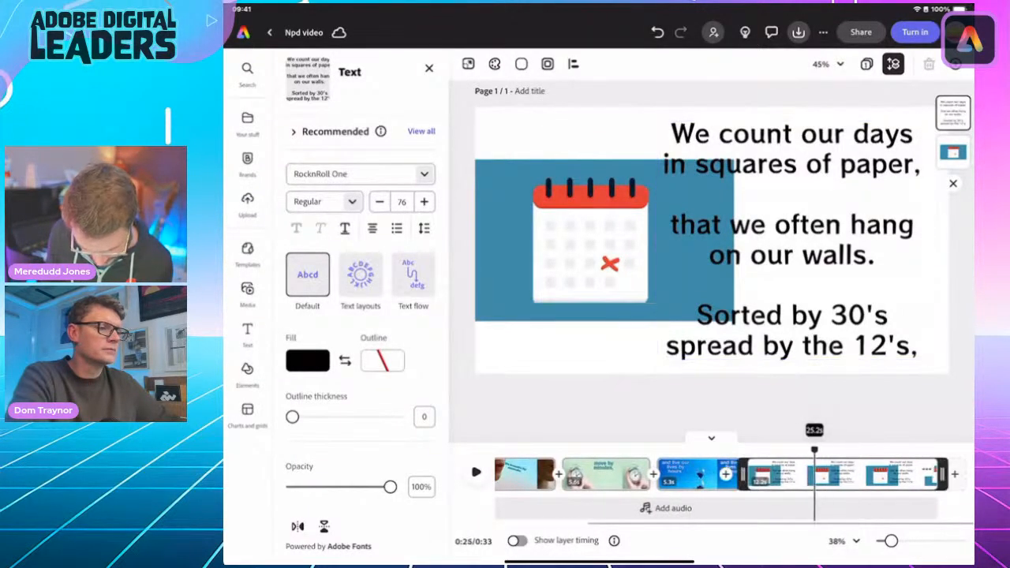
pyautogui.moveTo(814, 452)
pyautogui.mouseDown()
pyautogui.moveTo(722, 452)
pyautogui.moveTo(922, 451)
pyautogui.moveTo(806, 451)
pyautogui.mouseUp()
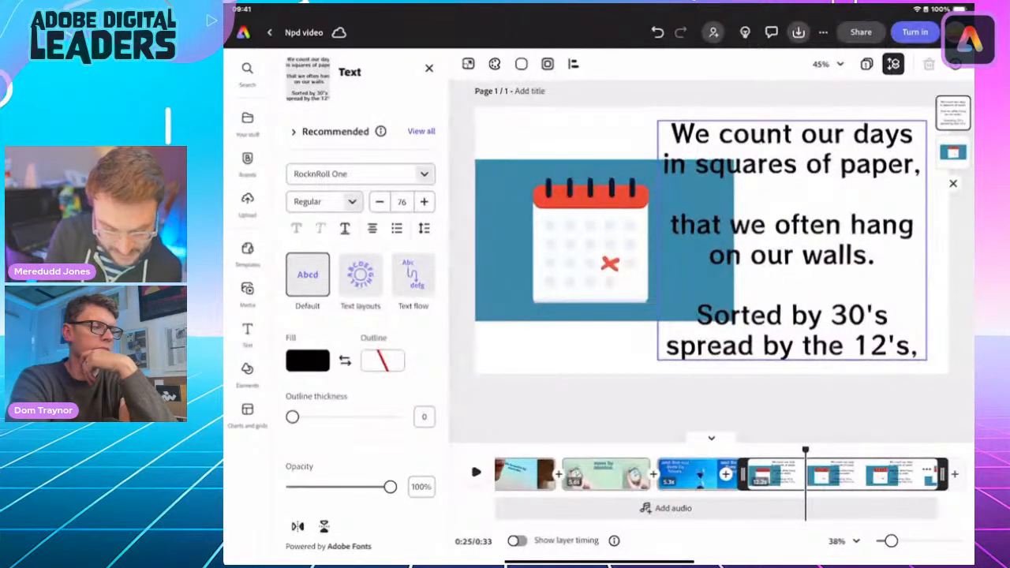
pyautogui.press('Escape')
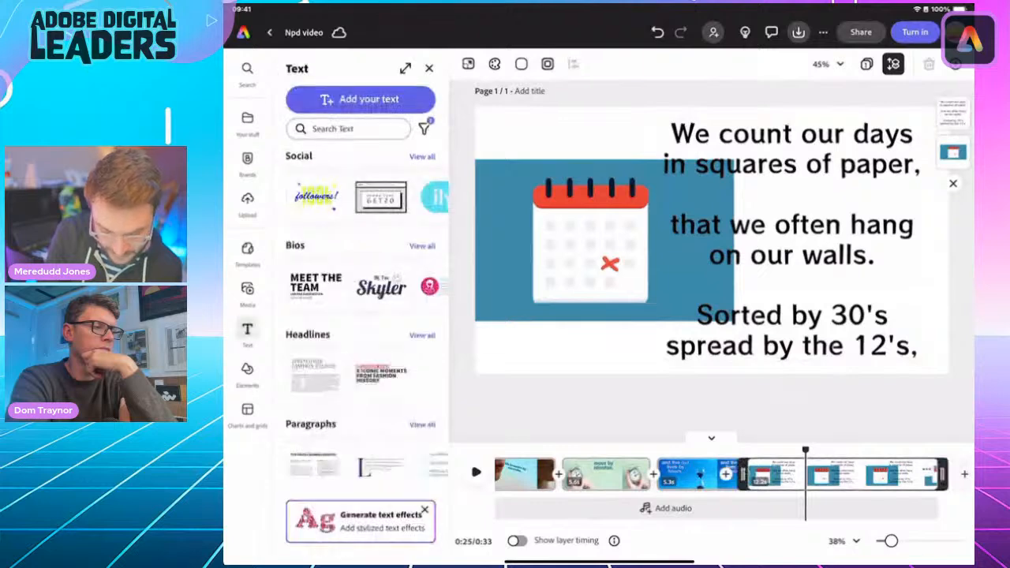
pyautogui.press('Escape')
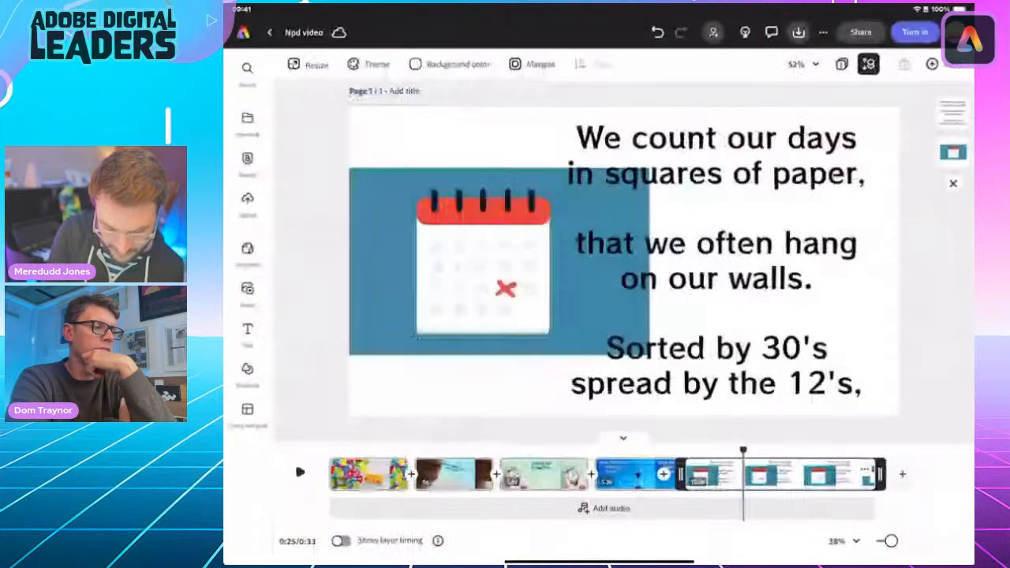
pyautogui.click(450, 64)
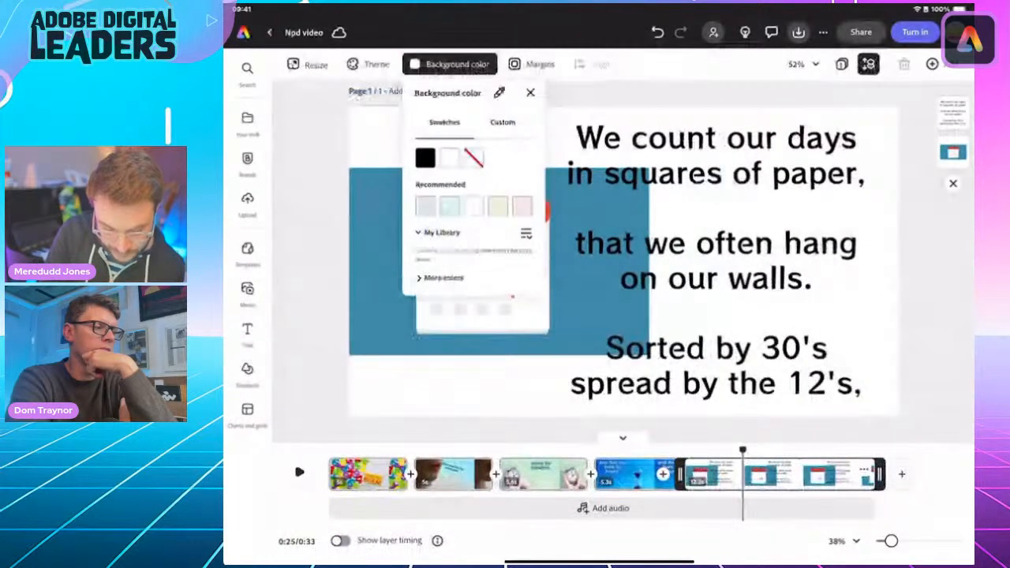
pyautogui.click(499, 93)
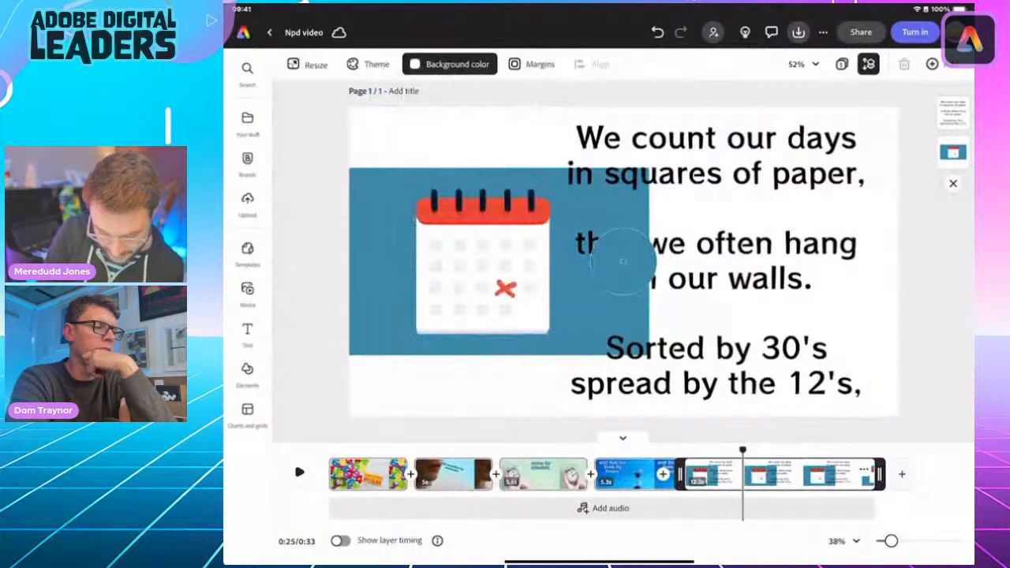
pyautogui.click(387, 175)
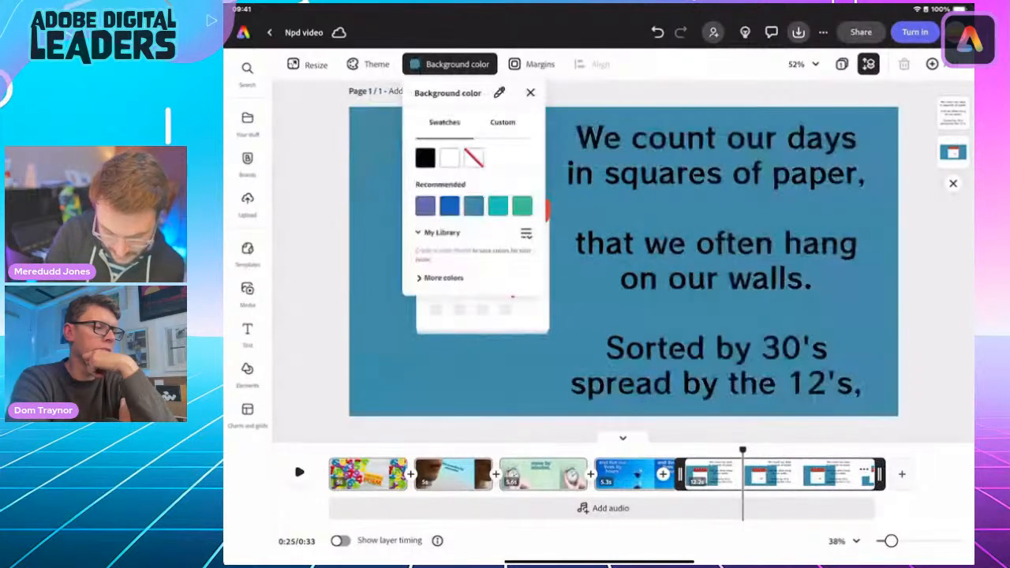
pyautogui.click(294, 460)
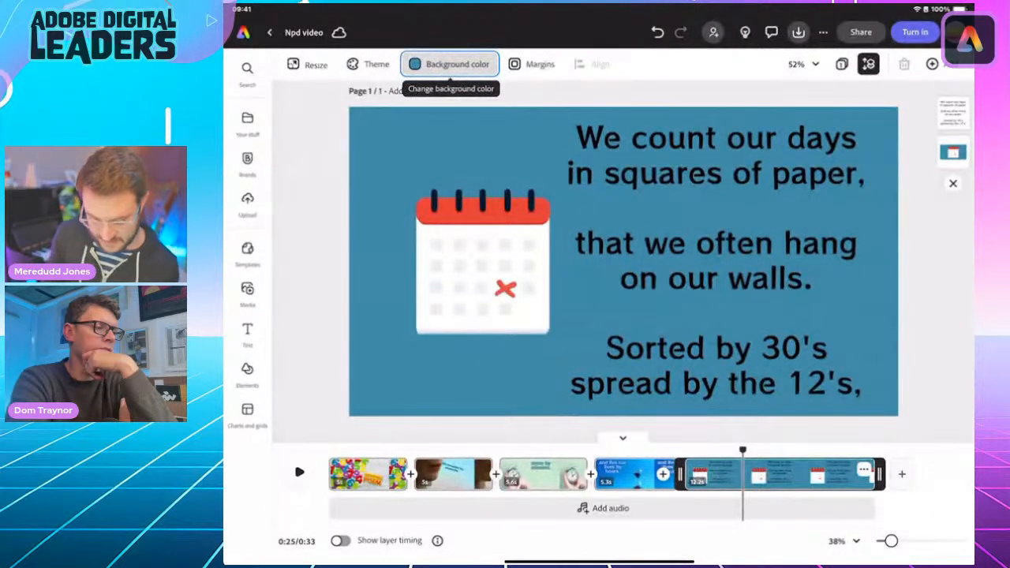
# - Change the fill of the poem text on the calendar scene to the orange-red of the calendar
pyautogui.click(717, 261)
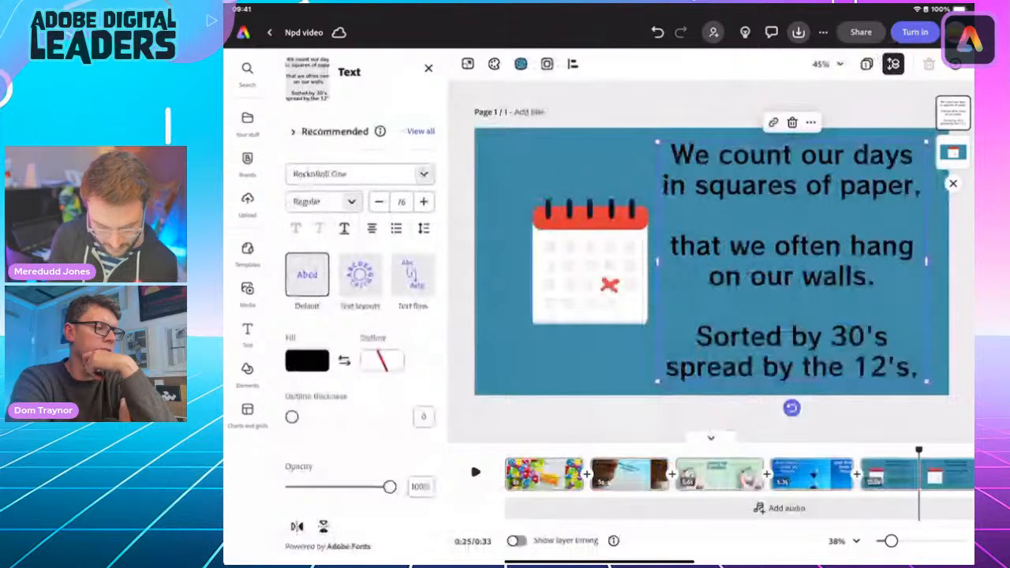
pyautogui.click(307, 361)
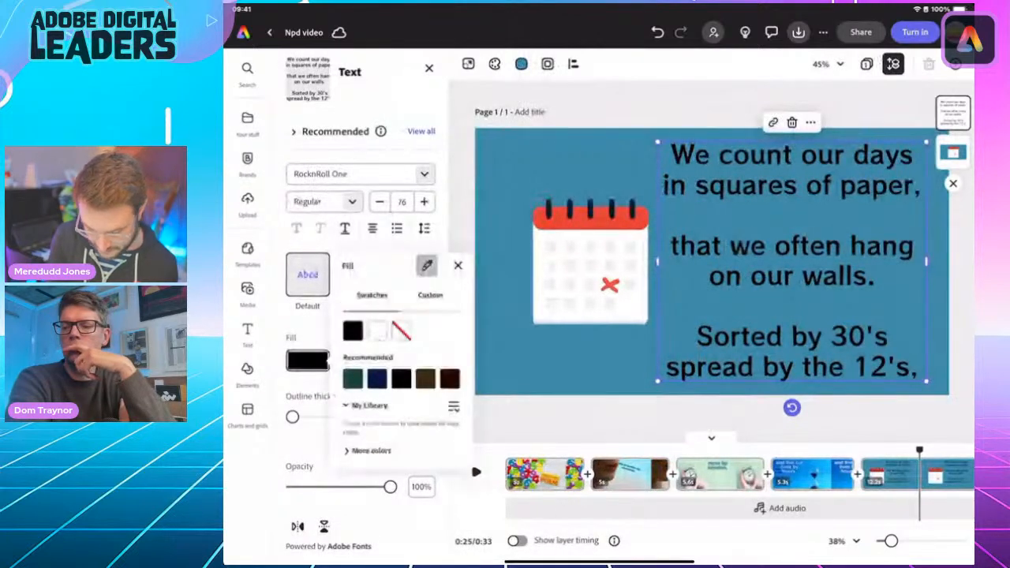
pyautogui.click(307, 360)
pyautogui.click(307, 361)
pyautogui.click(425, 380)
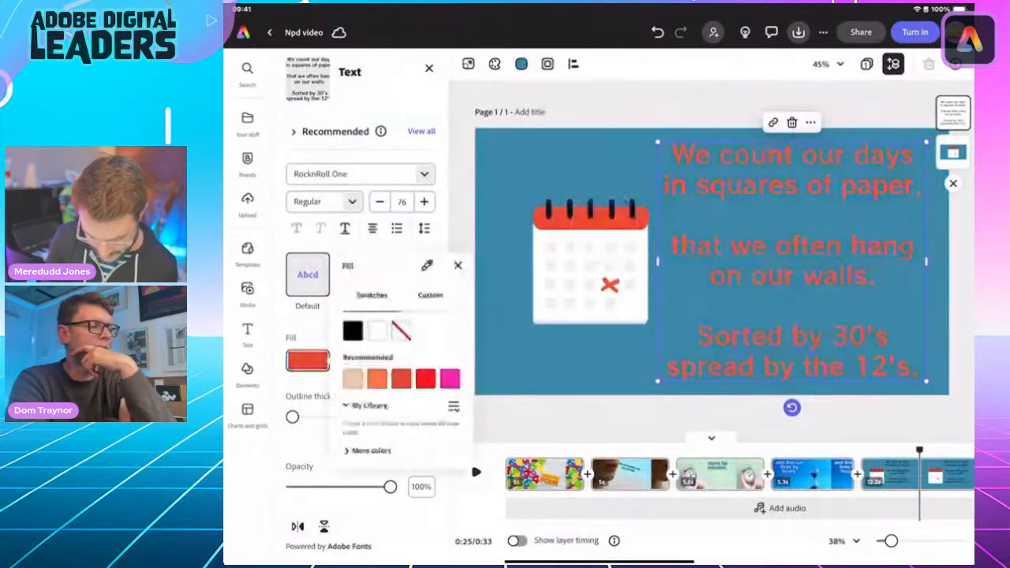
pyautogui.click(457, 266)
# - Give the poem text a white outline sampled from the calendar, set its thickness to 100, and nudge the text slightly right
pyautogui.moveTo(293, 417); pyautogui.dragTo(396, 416)
pyautogui.click(382, 361)
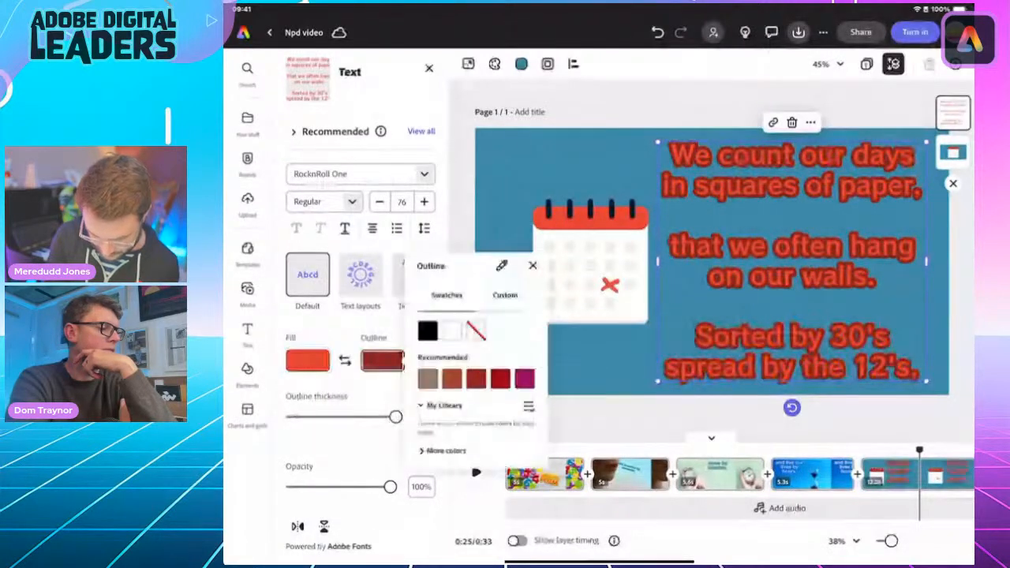
pyautogui.click(711, 268)
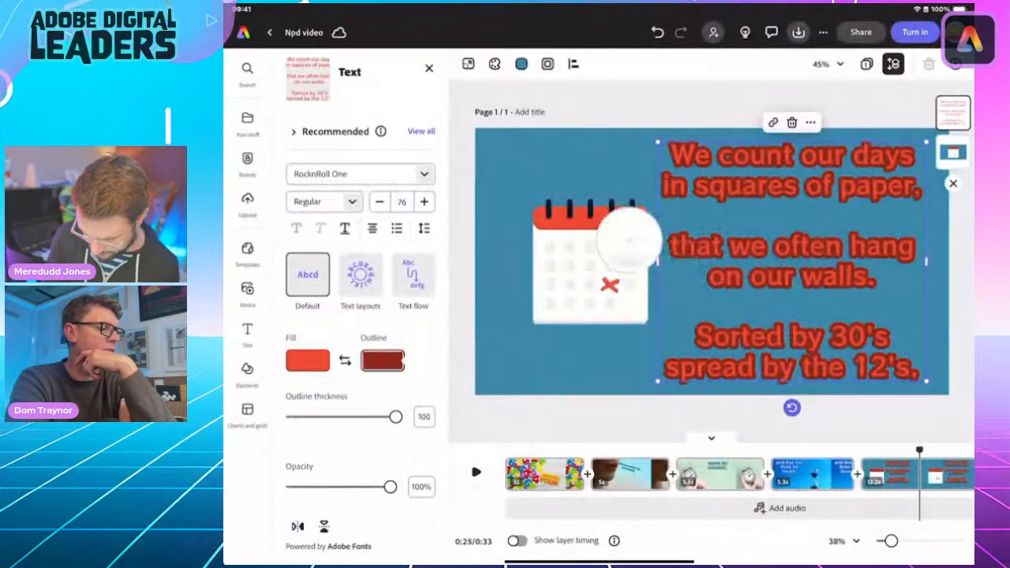
pyautogui.click(629, 241)
pyautogui.click(533, 266)
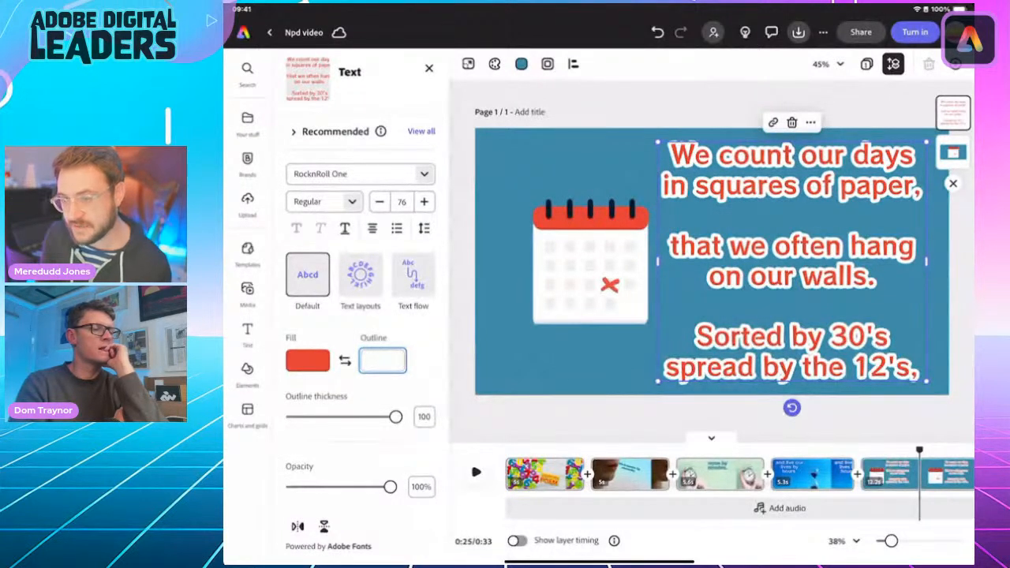
pyautogui.moveTo(658, 260)
pyautogui.mouseDown()
pyautogui.moveTo(489, 247)
pyautogui.moveTo(703, 307)
pyautogui.moveTo(665, 259)
pyautogui.mouseUp()
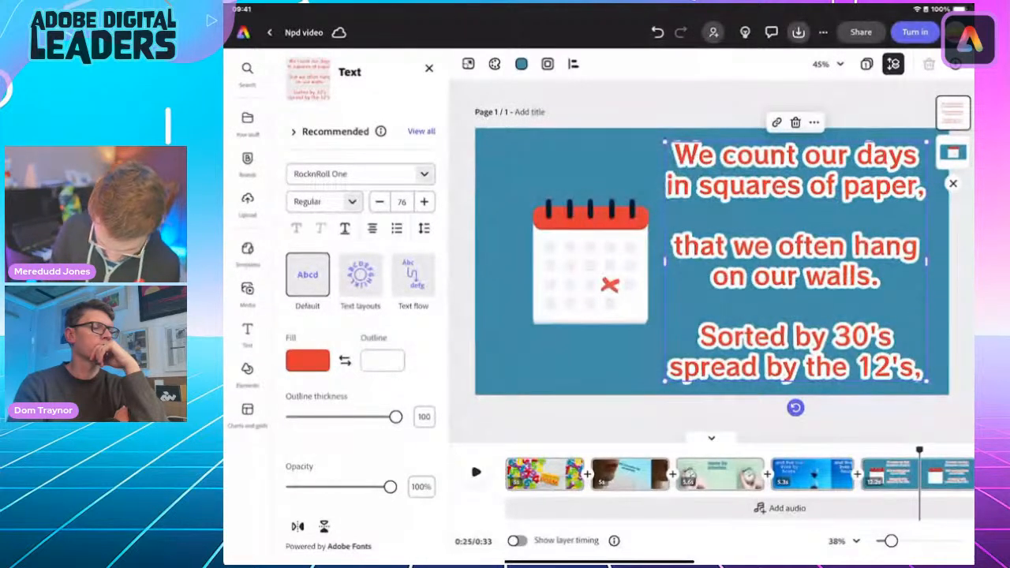
# - Apply the Drift entrance animation to the poem text, with leftward direction and Start outside page enabled
pyautogui.scroll(-5, 360, 316)
pyautogui.click(339, 489)
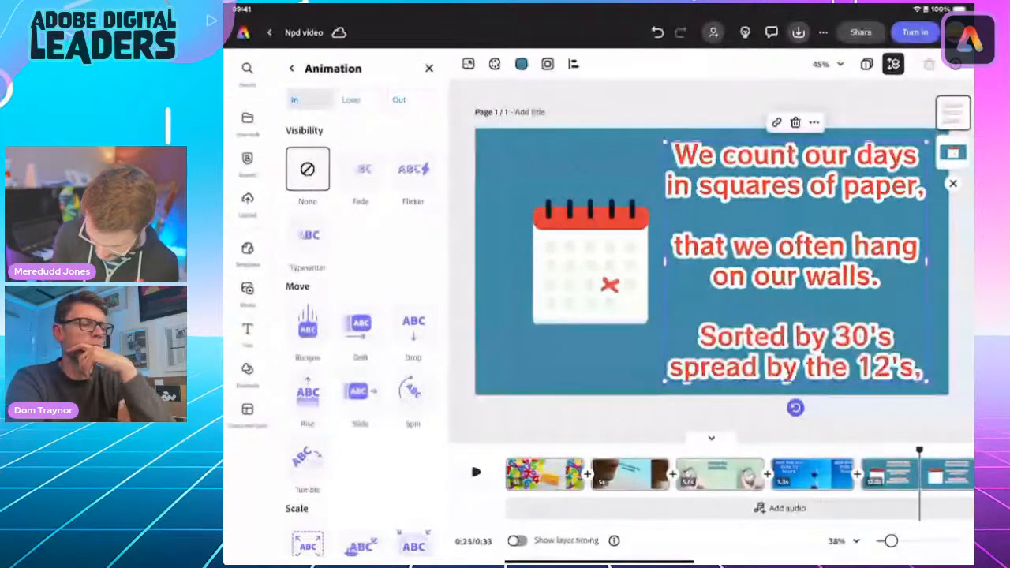
pyautogui.click(360, 325)
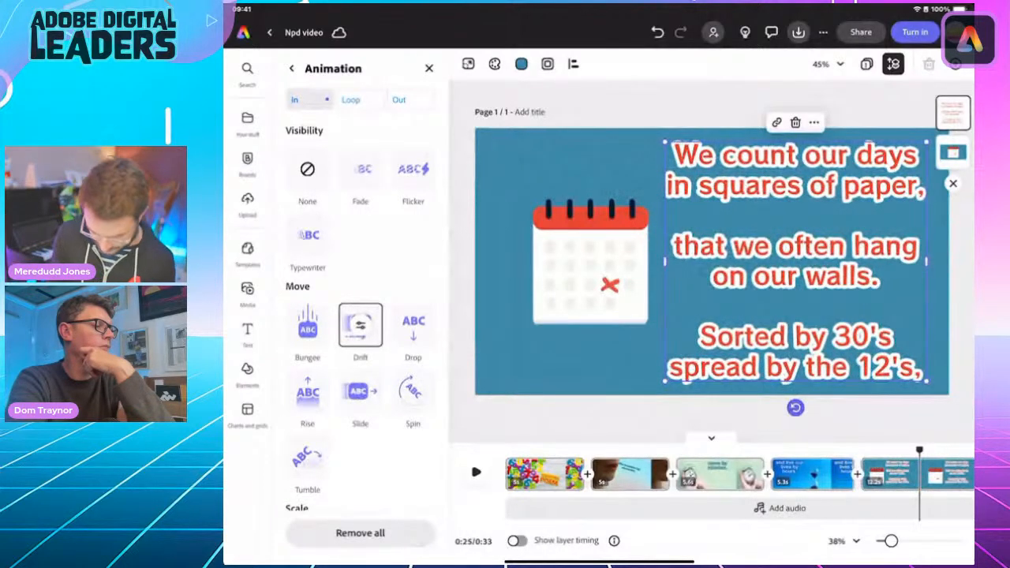
pyautogui.click(361, 325)
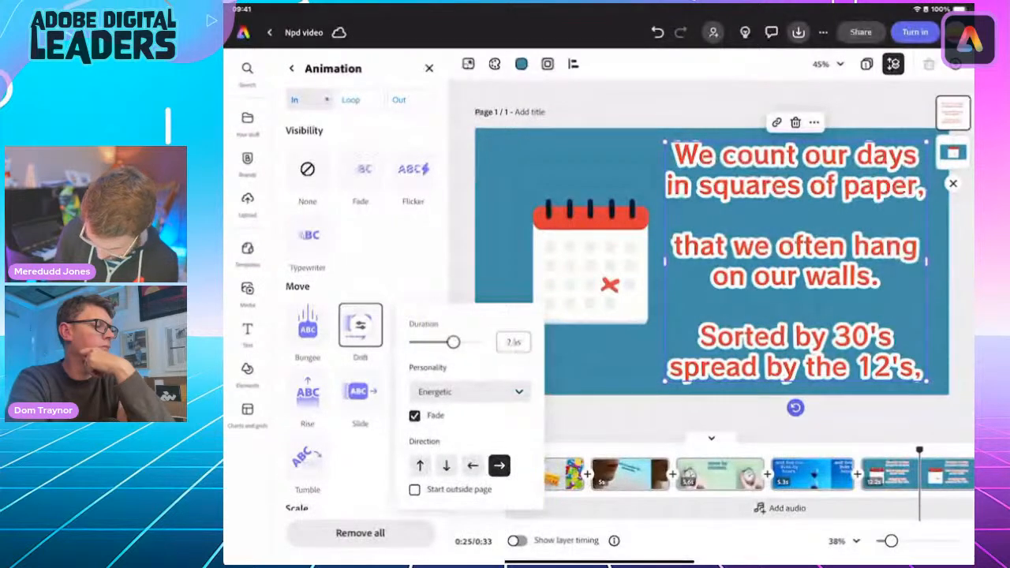
pyautogui.click(473, 466)
pyautogui.click(414, 489)
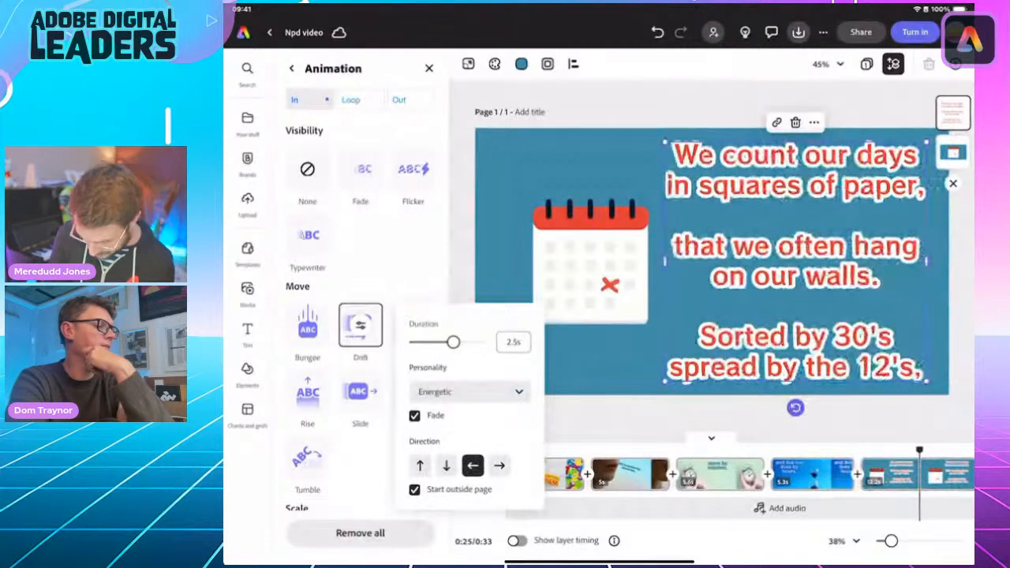
pyautogui.click(361, 325)
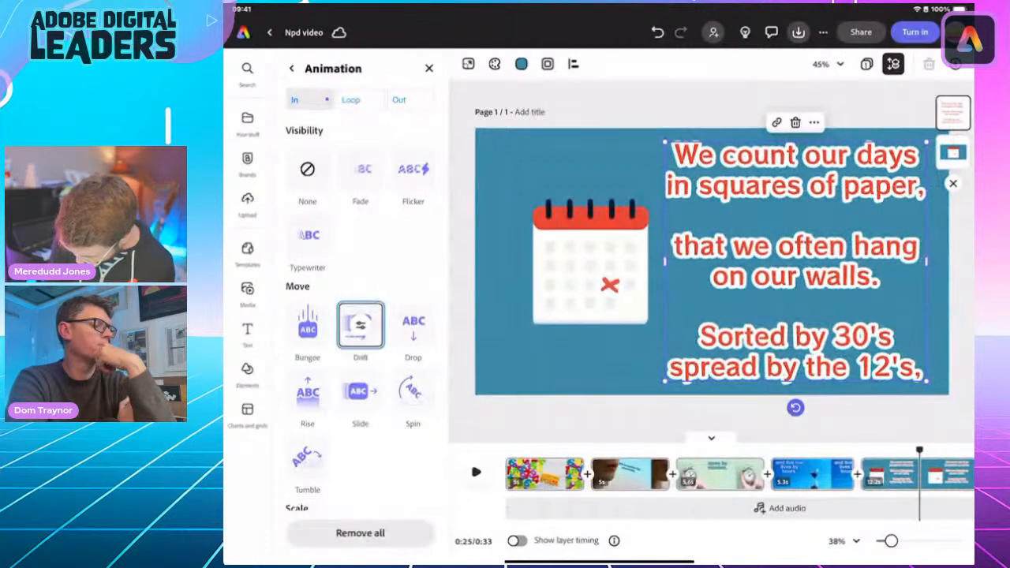
# - Play the calendar scene from 0:21 to review the text animation and the calendar video's timing
pyautogui.hscroll(1, 734, 475)
pyautogui.hscroll(2, 734, 475)
pyautogui.moveTo(803, 450); pyautogui.dragTo(747, 450)
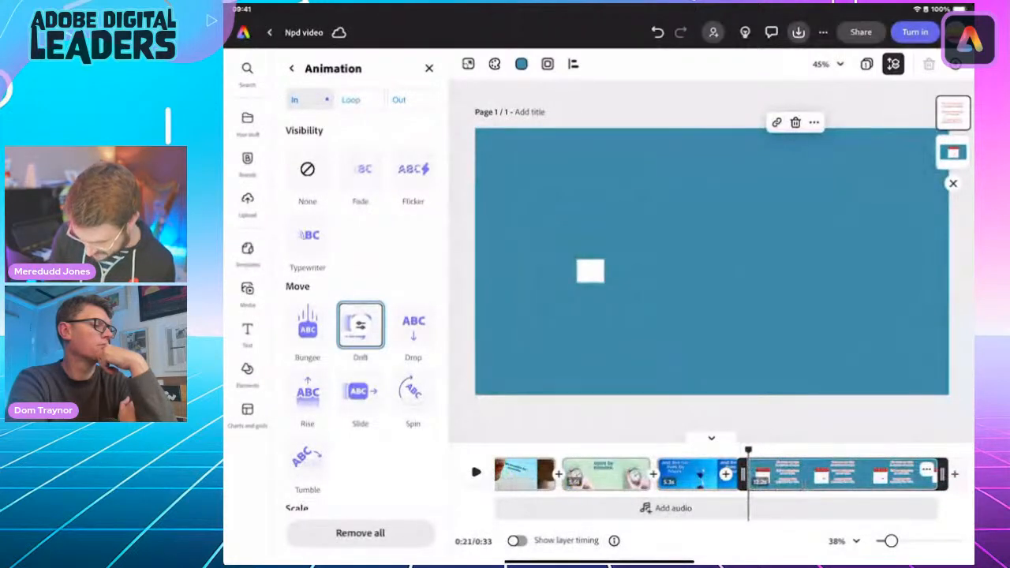
pyautogui.click(476, 472)
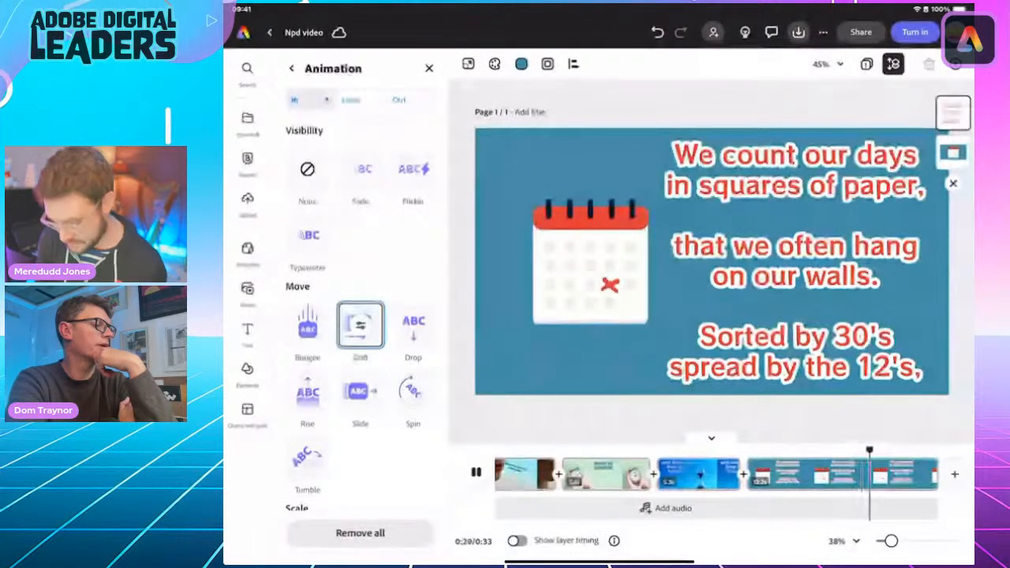
pyautogui.click(476, 472)
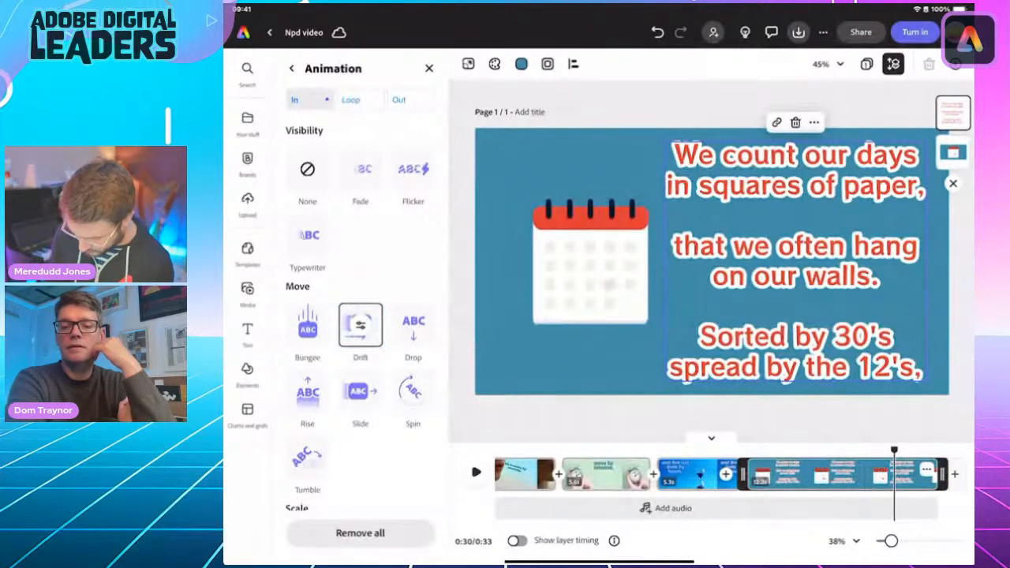
# - Slow the calendar video to 50% speed and move the playhead back towards the start of the scene
pyautogui.click(590, 264)
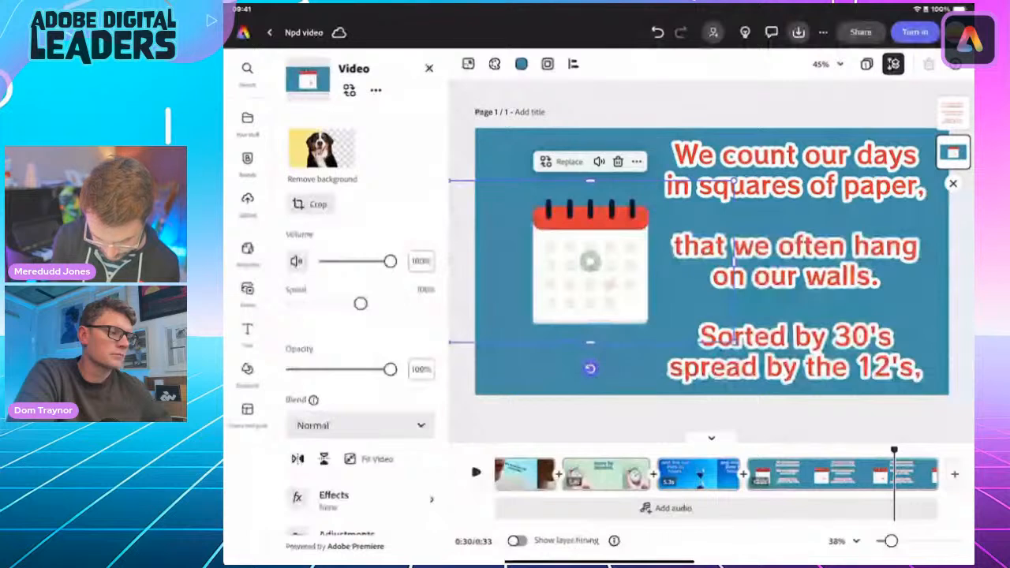
pyautogui.moveTo(361, 304); pyautogui.dragTo(323, 304)
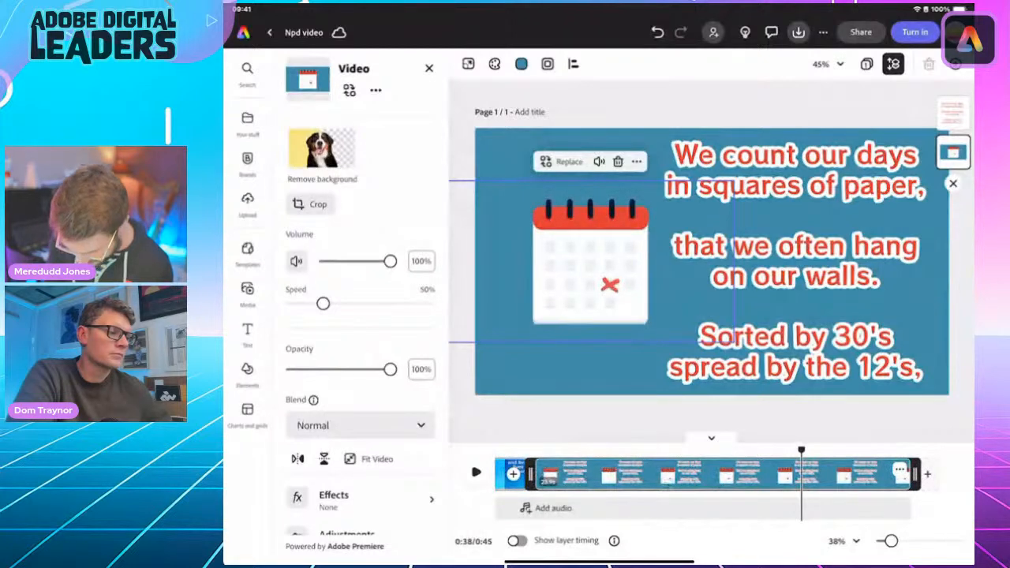
pyautogui.moveTo(802, 451); pyautogui.dragTo(590, 451)
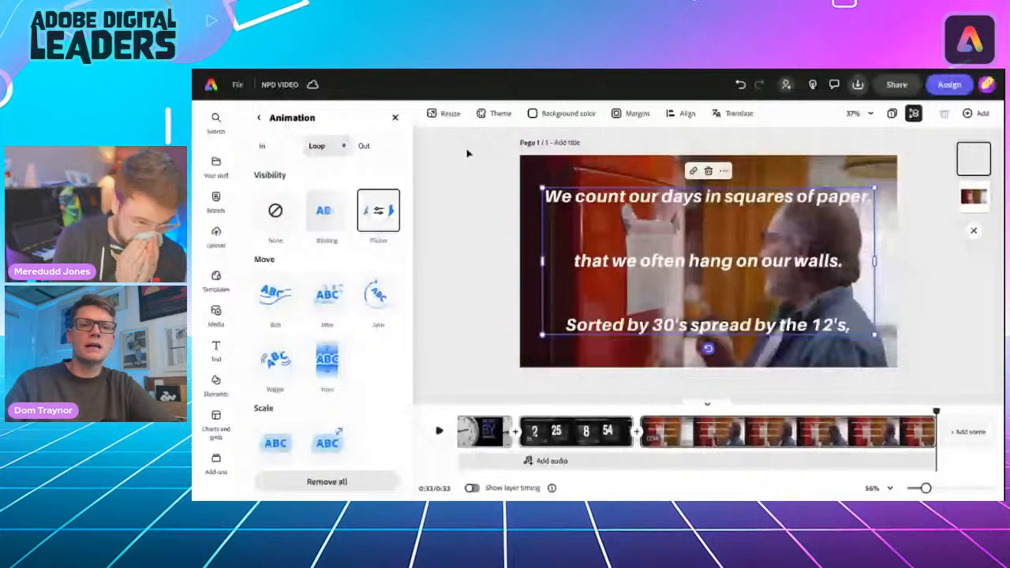
# - Switch to the poem page, select the line "and celebrate when the last of them falls.", and return to the NPD VIDEO project
pyautogui.hotkey('alt', 'Tab')
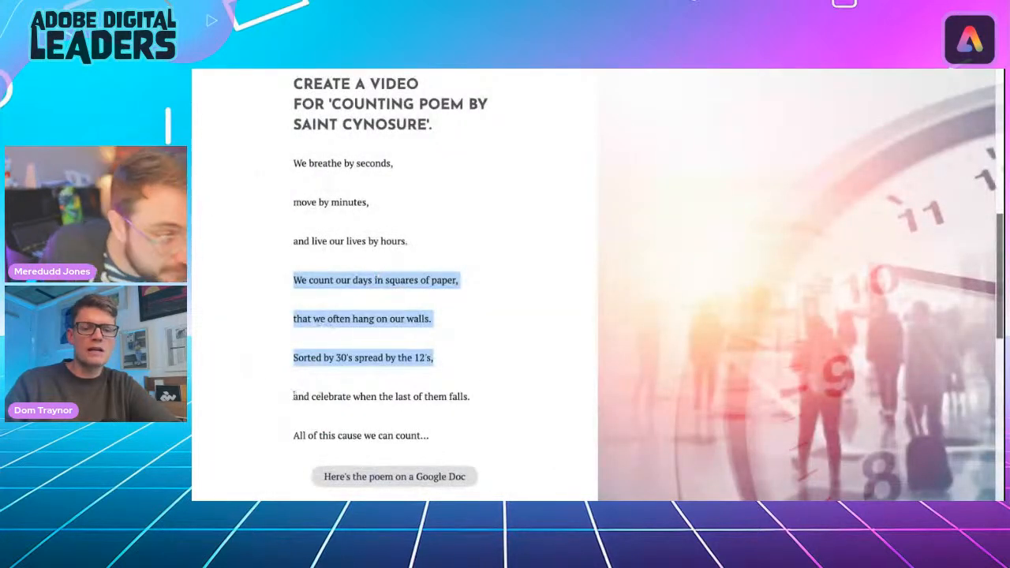
pyautogui.moveTo(294, 396); pyautogui.dragTo(469, 397)
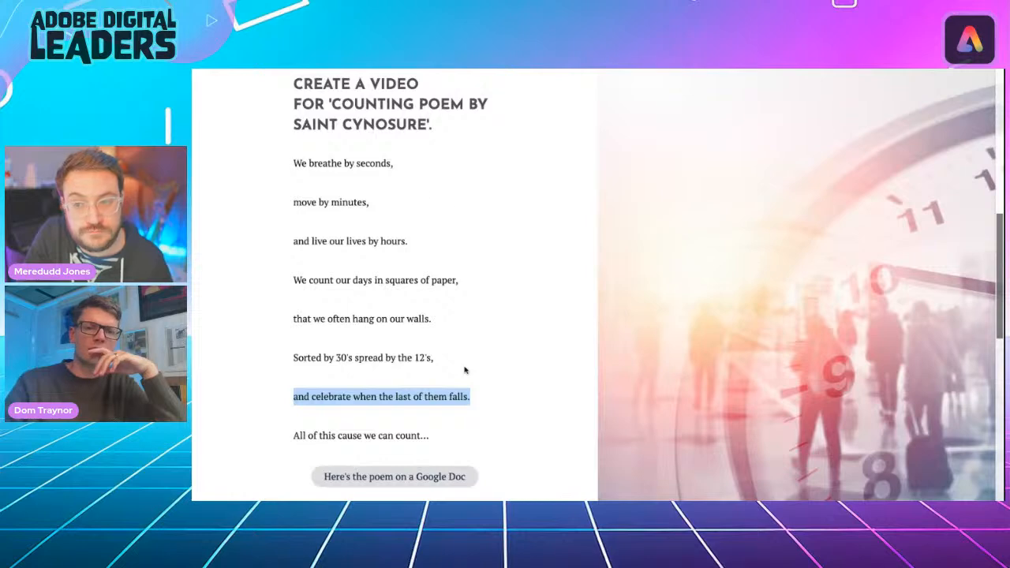
pyautogui.click(464, 71)
pyautogui.hotkey('alt', 'Tab')
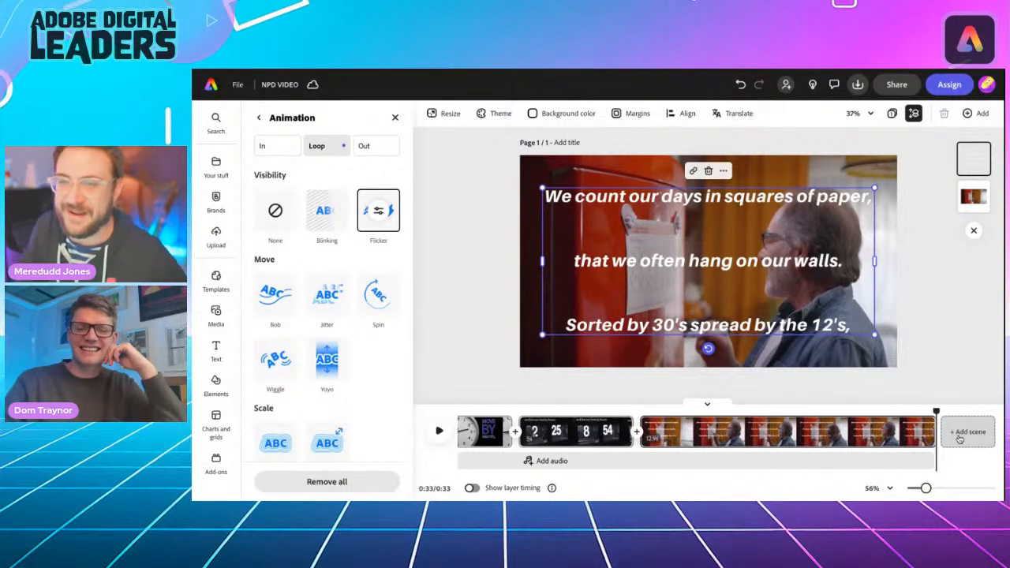
# - Add a new scene after the calendar scene and fill it with the 18-second stock video found by searching for "fireworks"
pyautogui.click(967, 433)
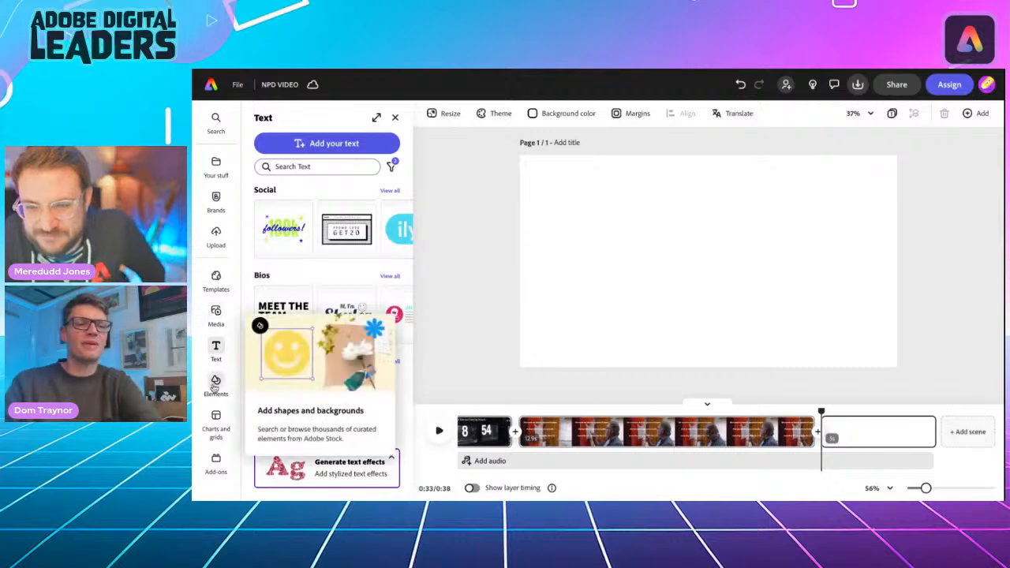
pyautogui.click(215, 315)
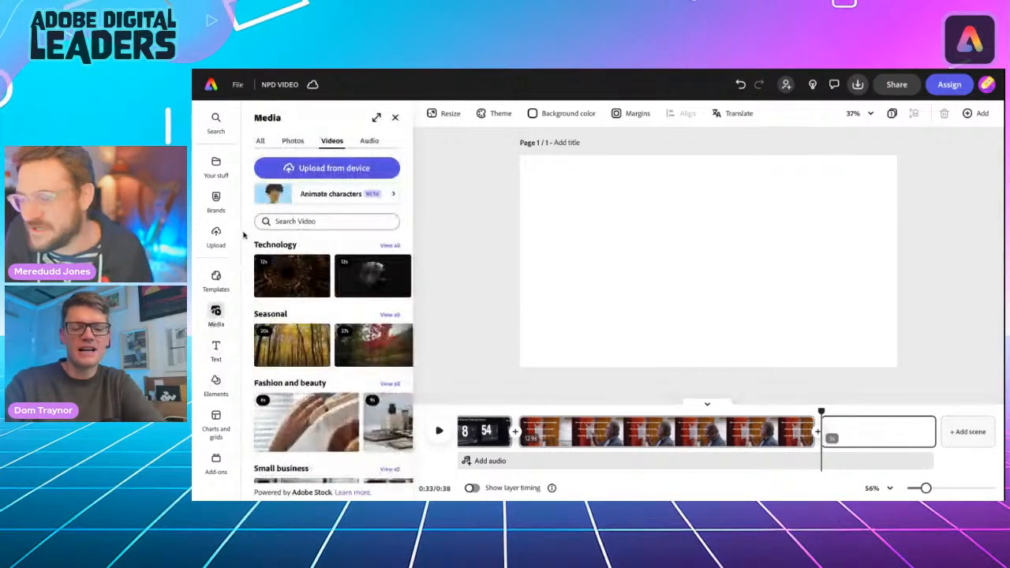
pyautogui.click(289, 221)
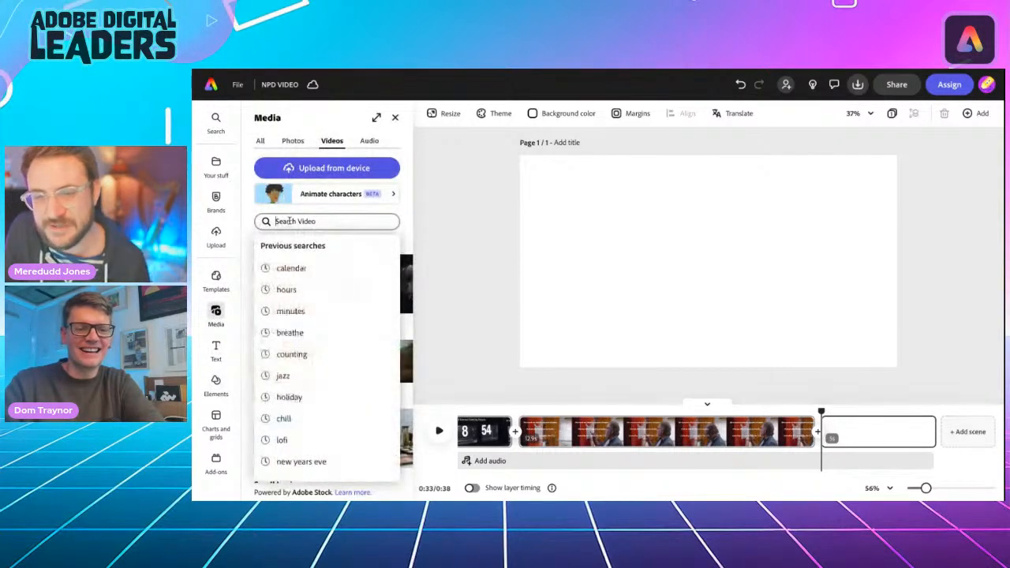
pyautogui.write('fireworks')
pyautogui.press('Return')
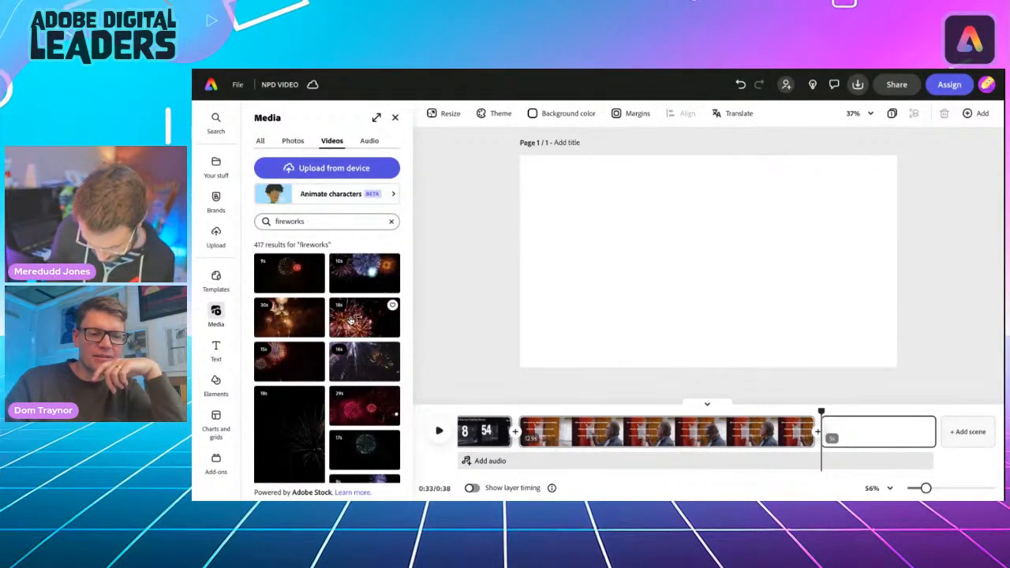
pyautogui.click(350, 320)
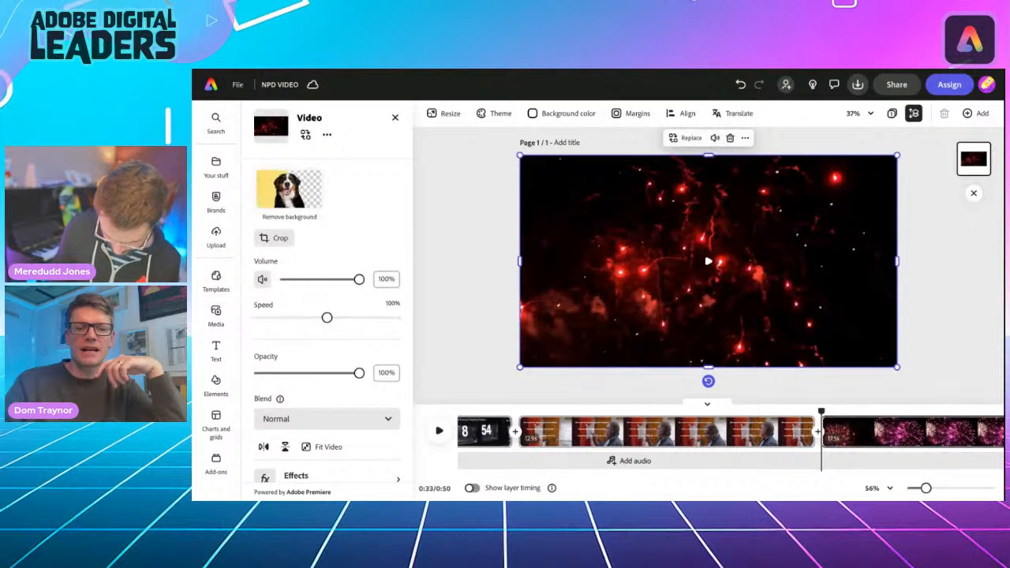
# - Add the line "and celebrate when the last of them falls." as text on the fireworks scene and fill it white
pyautogui.click(216, 348)
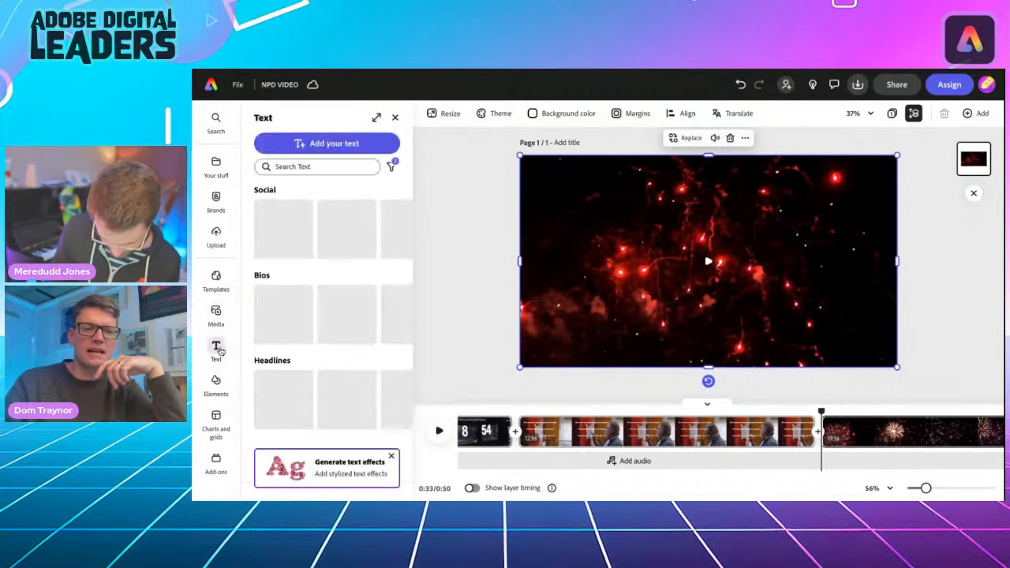
pyautogui.click(304, 146)
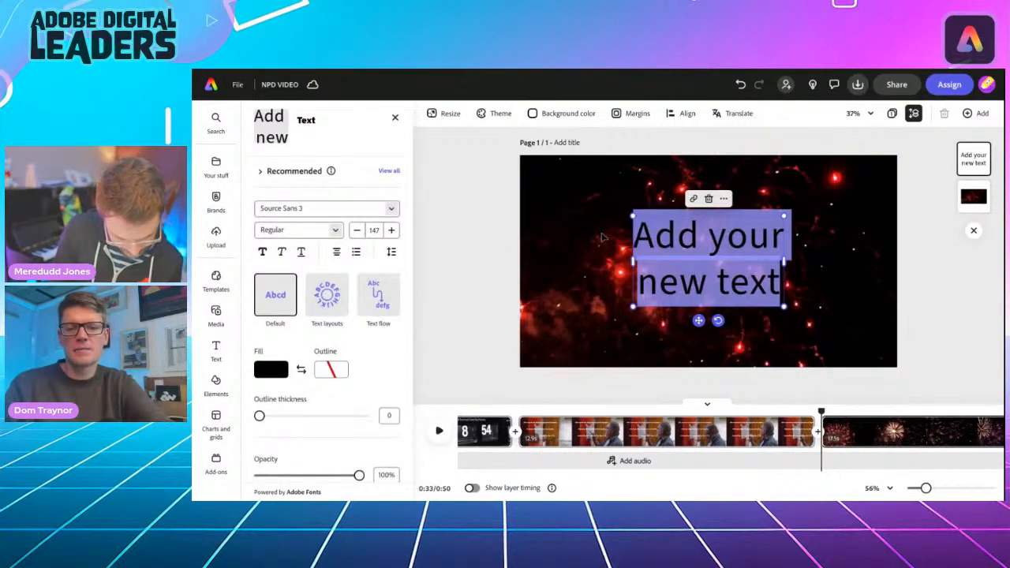
pyautogui.hotkey('ctrl', 'v')
pyautogui.click(269, 371)
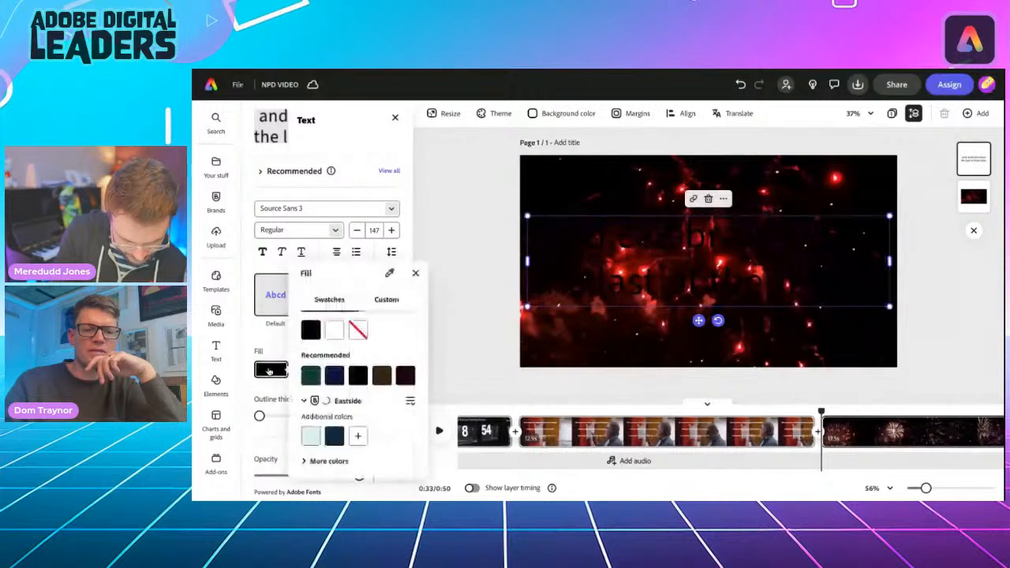
pyautogui.click(335, 330)
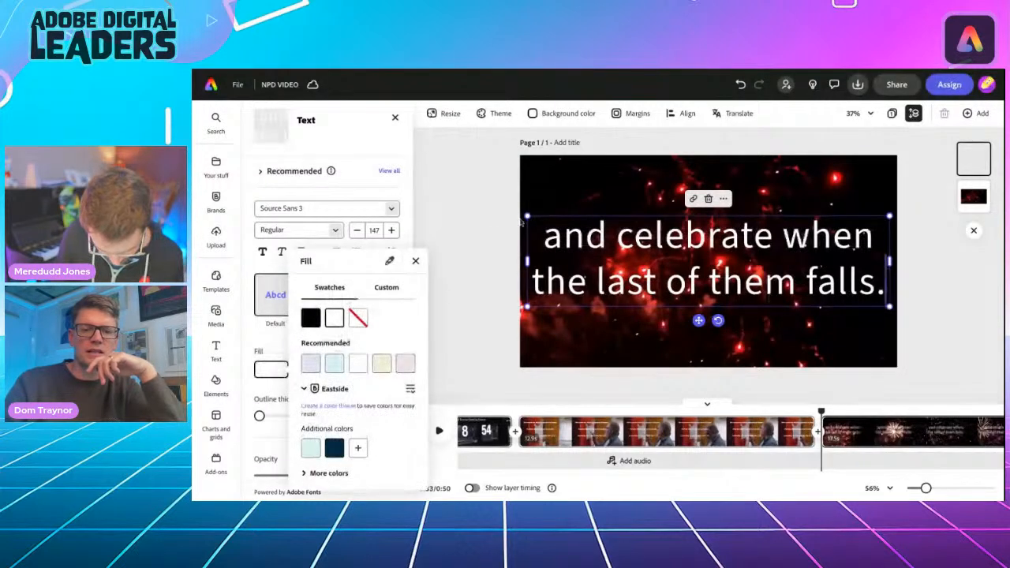
# - Shrink the poem text to a single row at about size 66 and place it along the lower edge of the fireworks video
pyautogui.moveTo(527, 217); pyautogui.dragTo(484, 271)
pyautogui.click(492, 266)
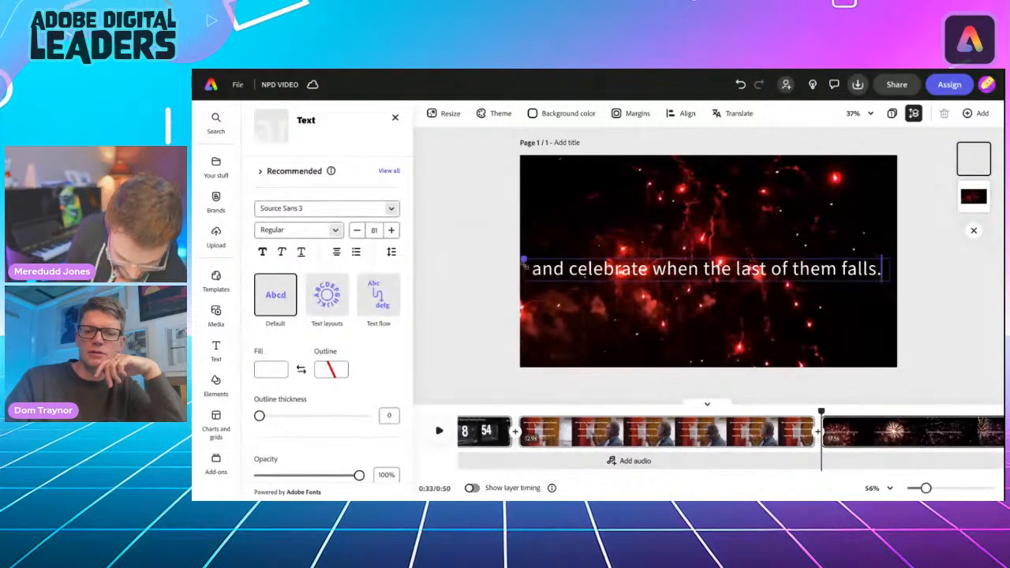
pyautogui.click(656, 263)
pyautogui.moveTo(717, 295); pyautogui.dragTo(699, 367)
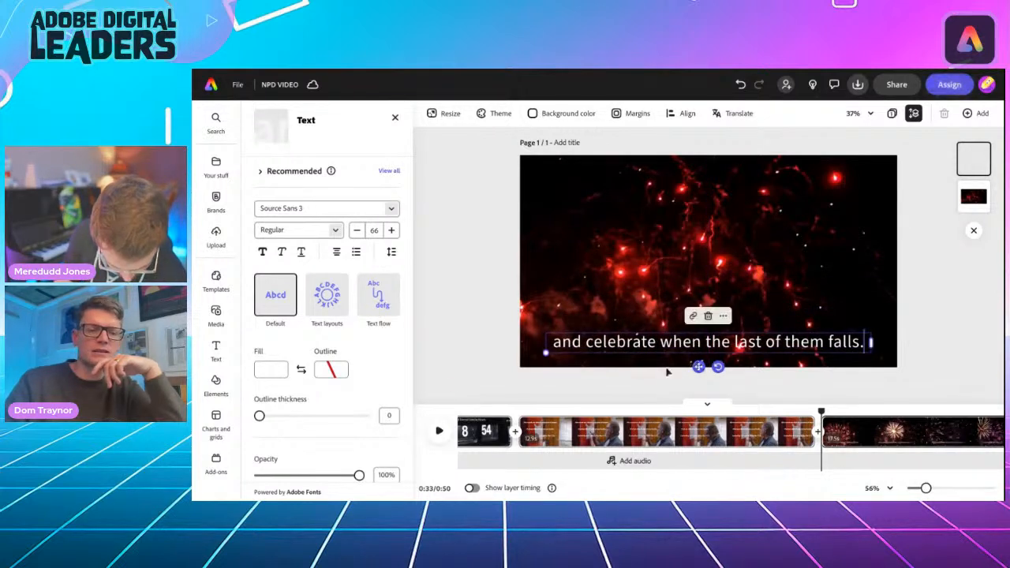
# - Apply the recommended Westgate Light font to the fireworks text, enlarge it to about size 115 and centre it horizontally
pyautogui.click(389, 170)
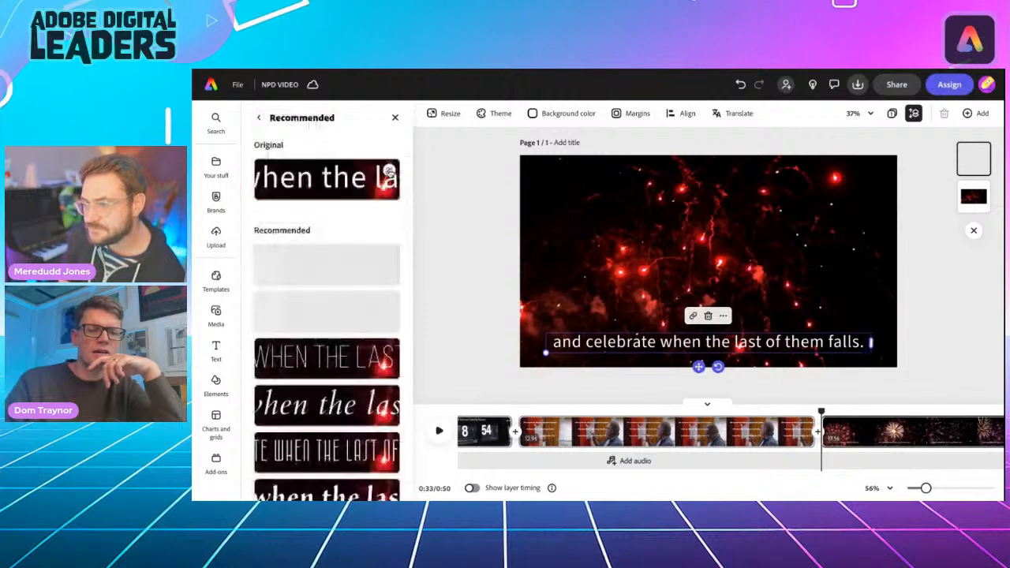
pyautogui.click(313, 228)
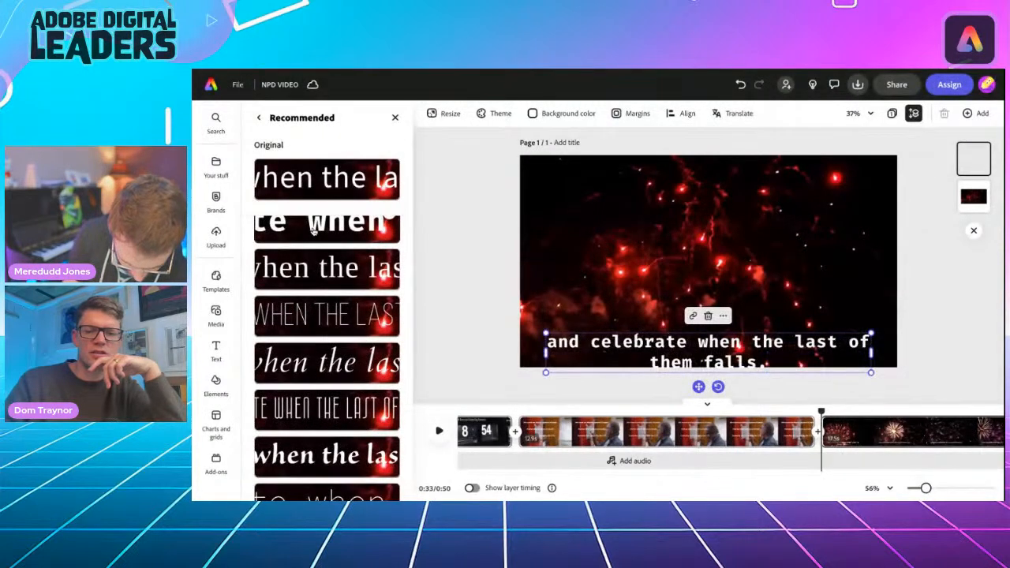
pyautogui.click(316, 412)
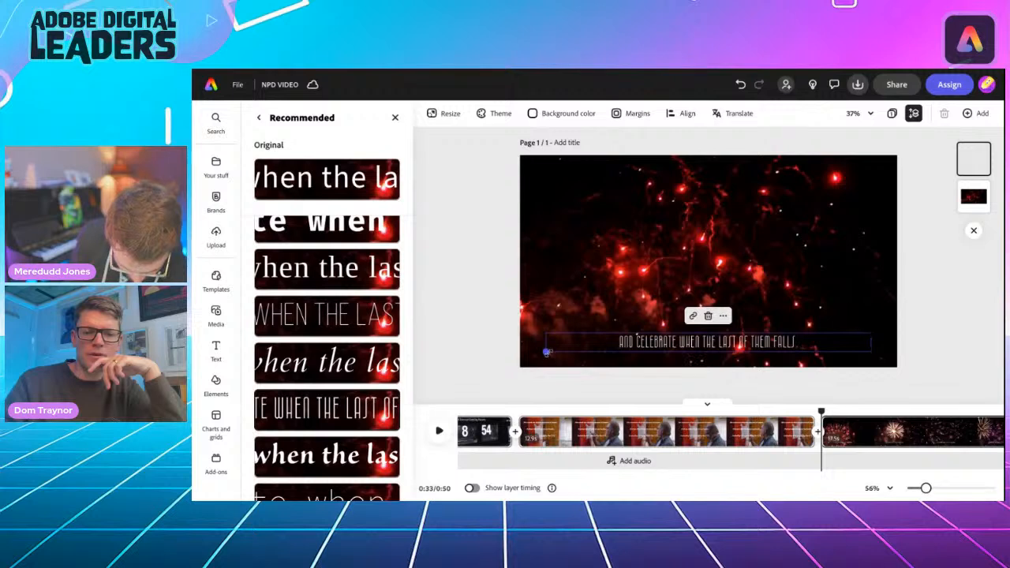
pyautogui.moveTo(546, 352); pyautogui.dragTo(439, 352)
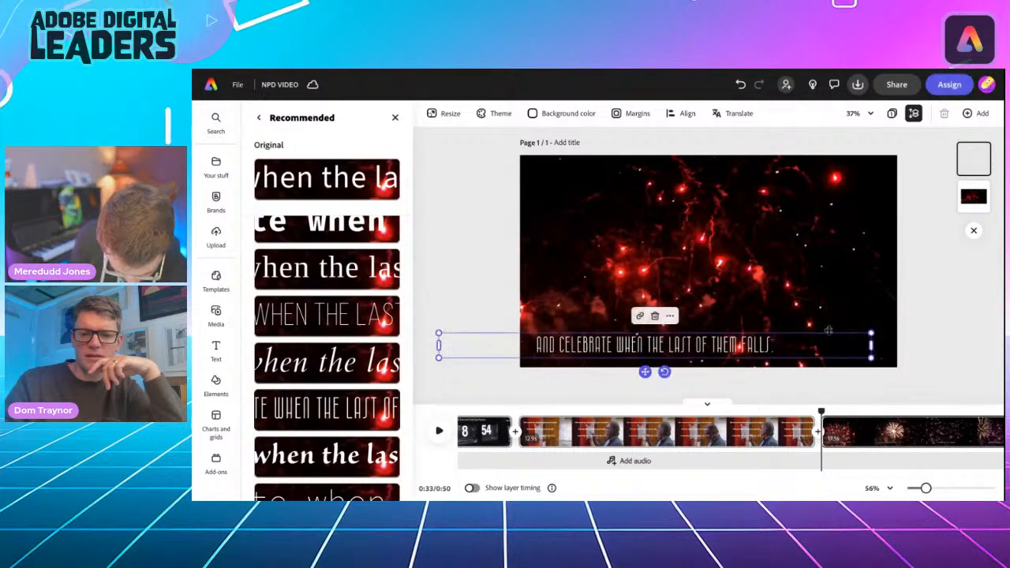
pyautogui.moveTo(870, 344); pyautogui.dragTo(1003, 341)
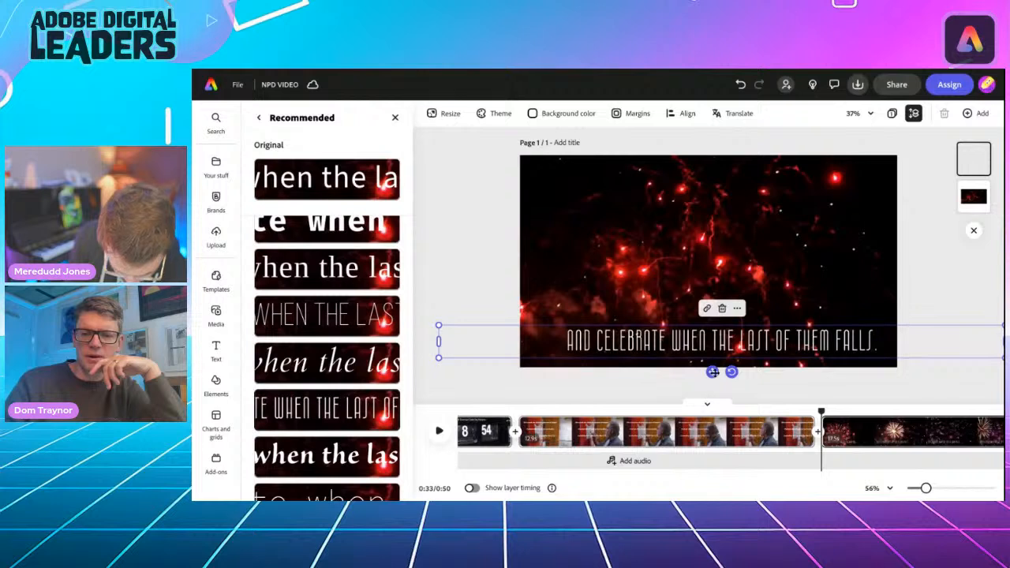
pyautogui.moveTo(712, 372); pyautogui.dragTo(699, 372)
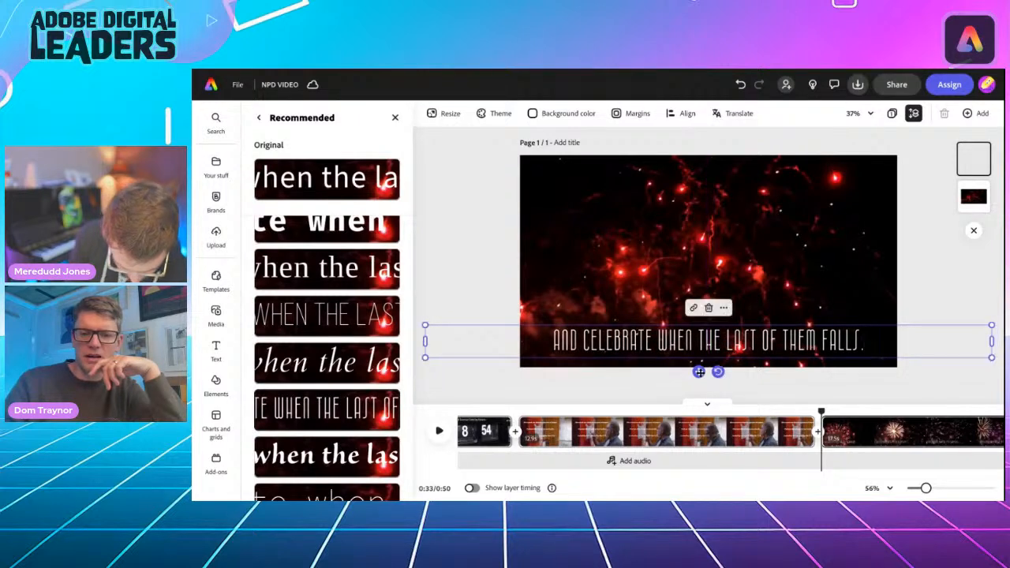
# - Try the Rise entrance animation on the fireworks text and set Drop as its In animation
pyautogui.click(255, 118)
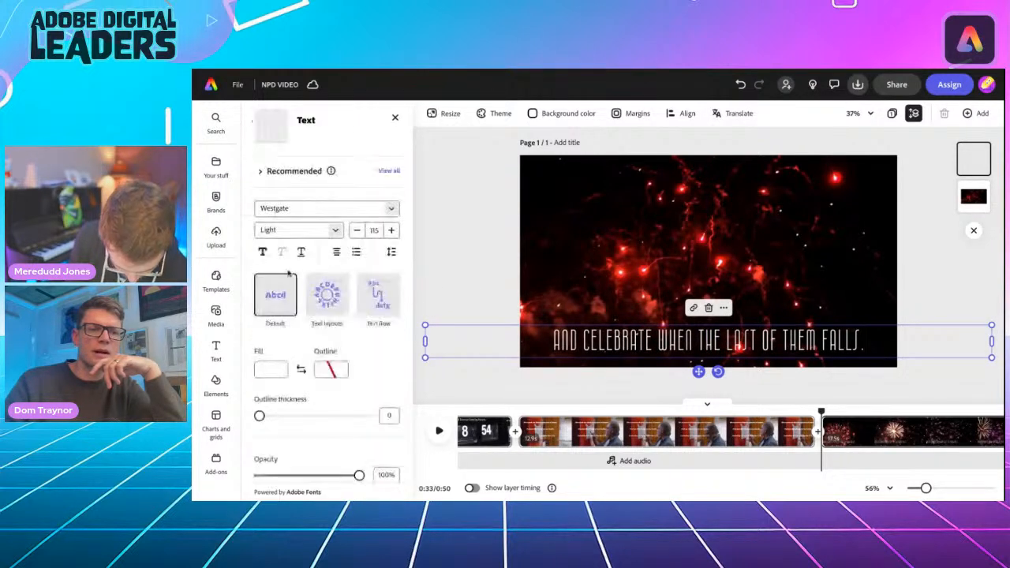
pyautogui.scroll(-5, 320, 383)
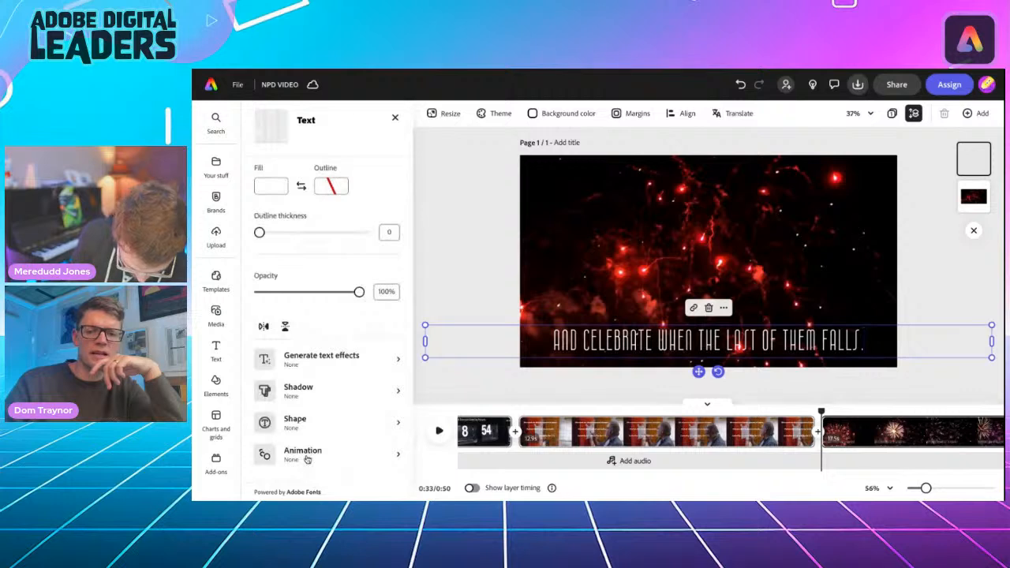
pyautogui.click(307, 458)
pyautogui.scroll(-3, 317, 400)
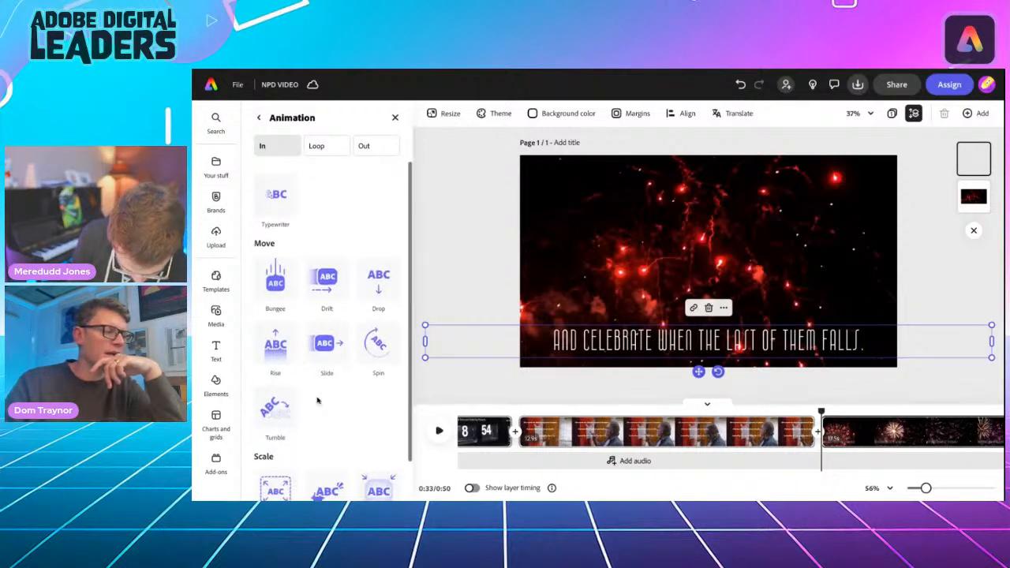
pyautogui.scroll(-2, 317, 400)
pyautogui.scroll(1, 318, 401)
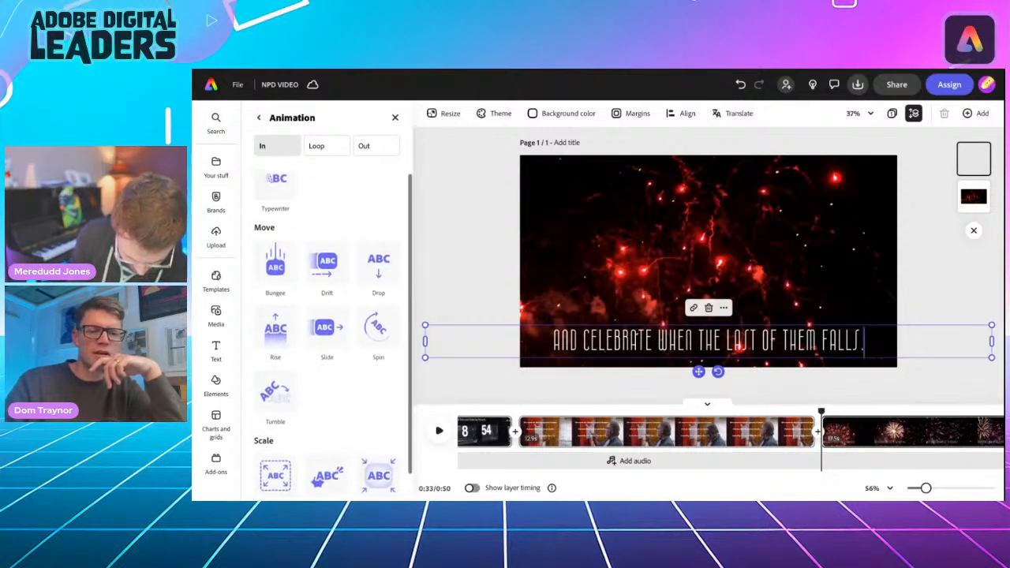
pyautogui.click(278, 334)
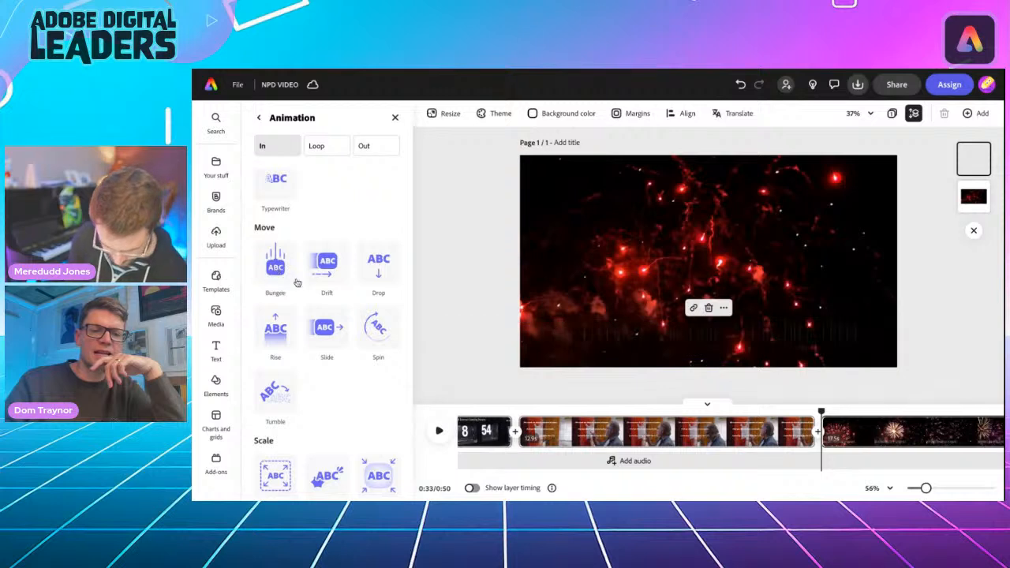
pyautogui.click(372, 263)
# - Set Drop as the Out animation of the fireworks text
pyautogui.click(366, 146)
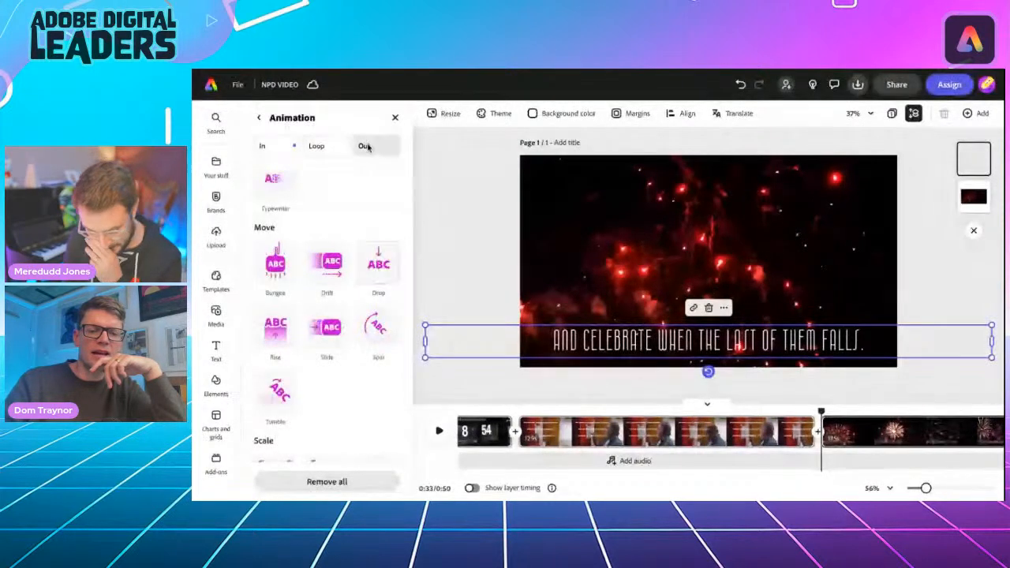
pyautogui.click(381, 261)
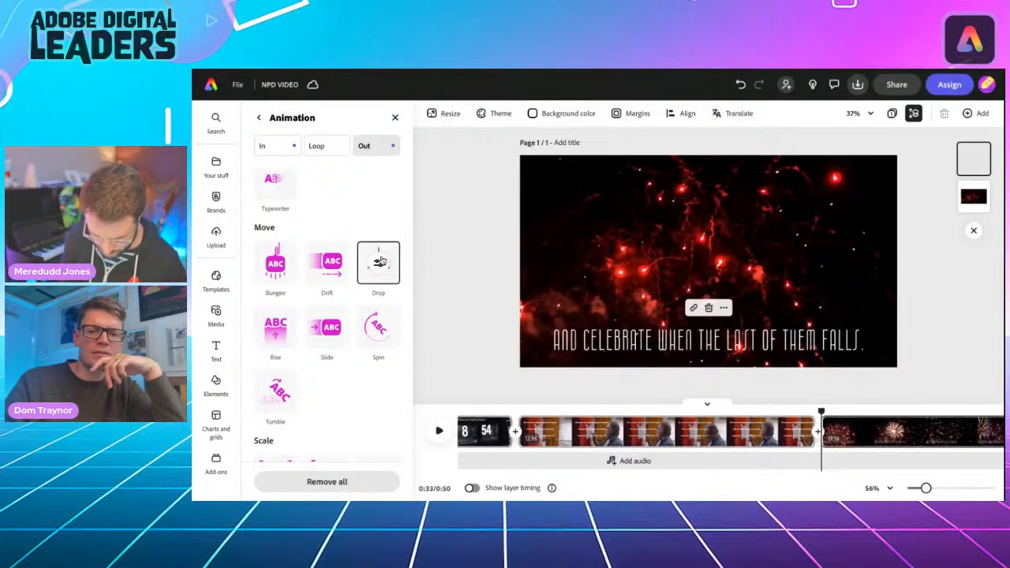
pyautogui.click(380, 265)
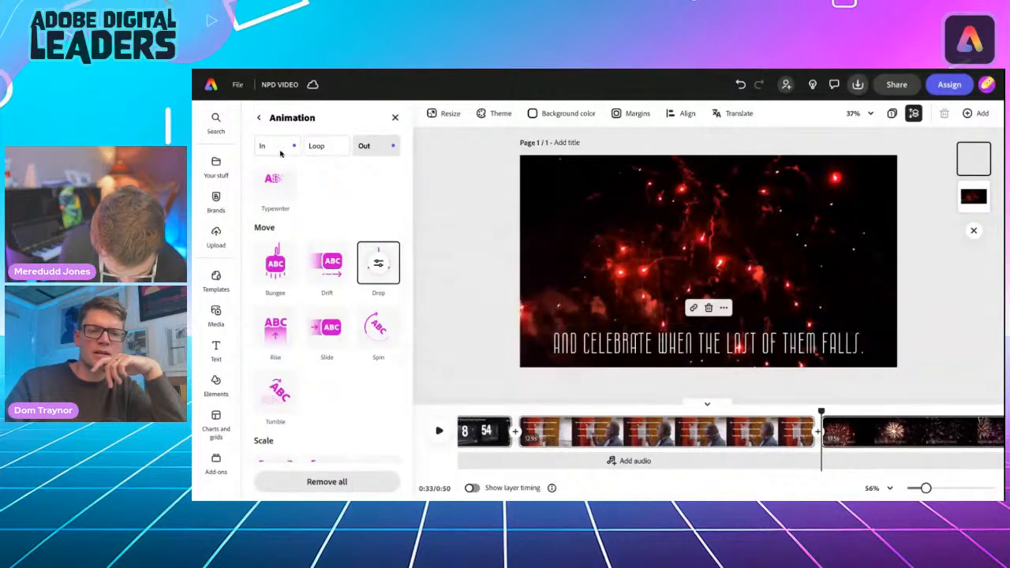
pyautogui.click(441, 211)
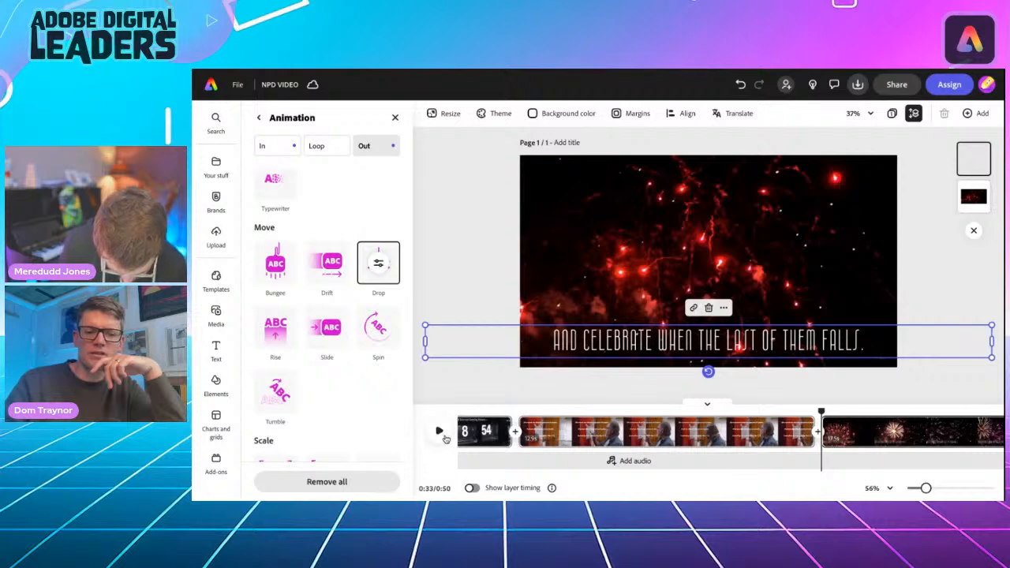
# - Play the video from about 0:31 to review the transition into the fireworks scene and its text animation
pyautogui.moveTo(821, 411); pyautogui.dragTo(791, 412)
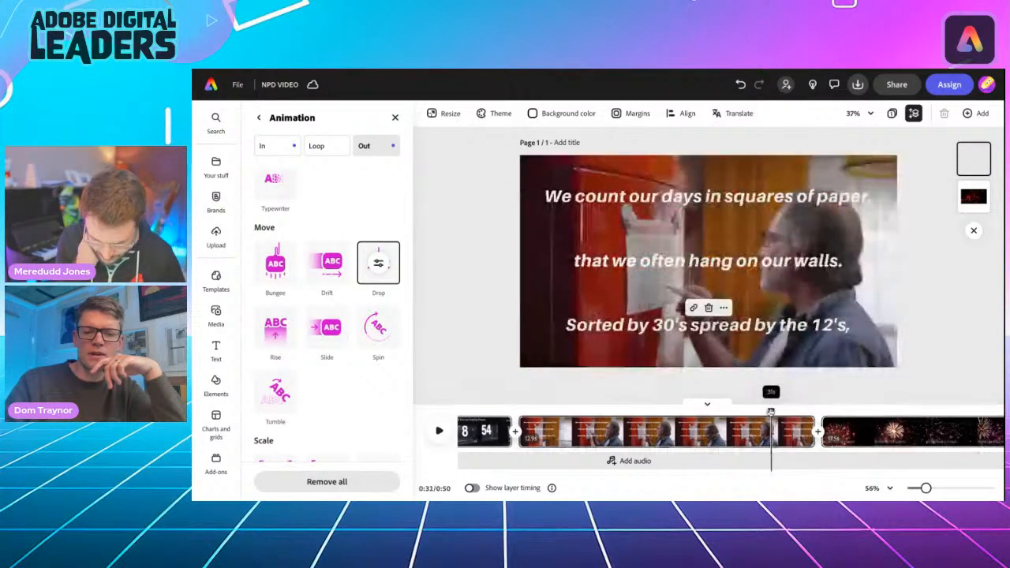
pyautogui.click(440, 432)
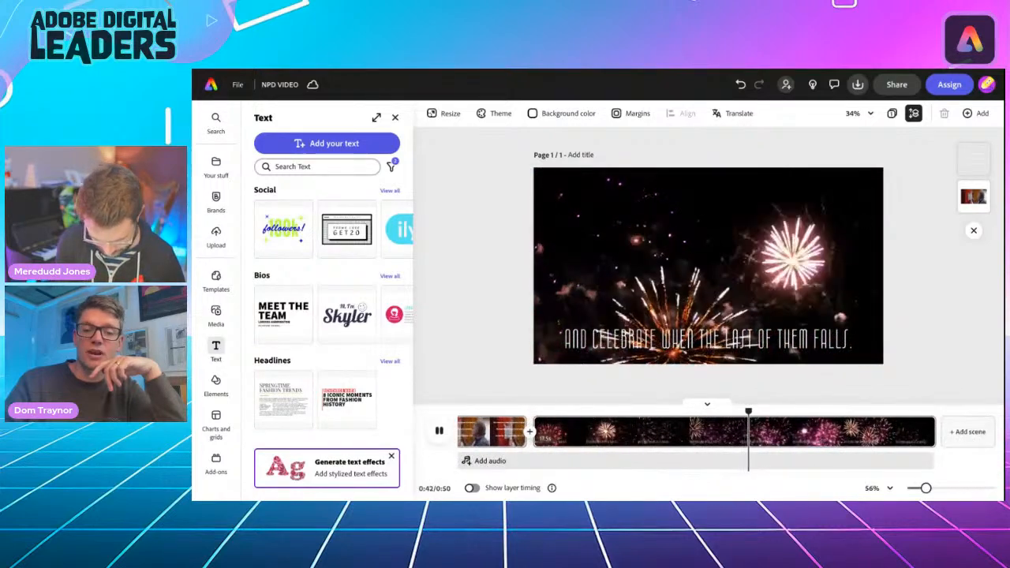
pyautogui.press('space')
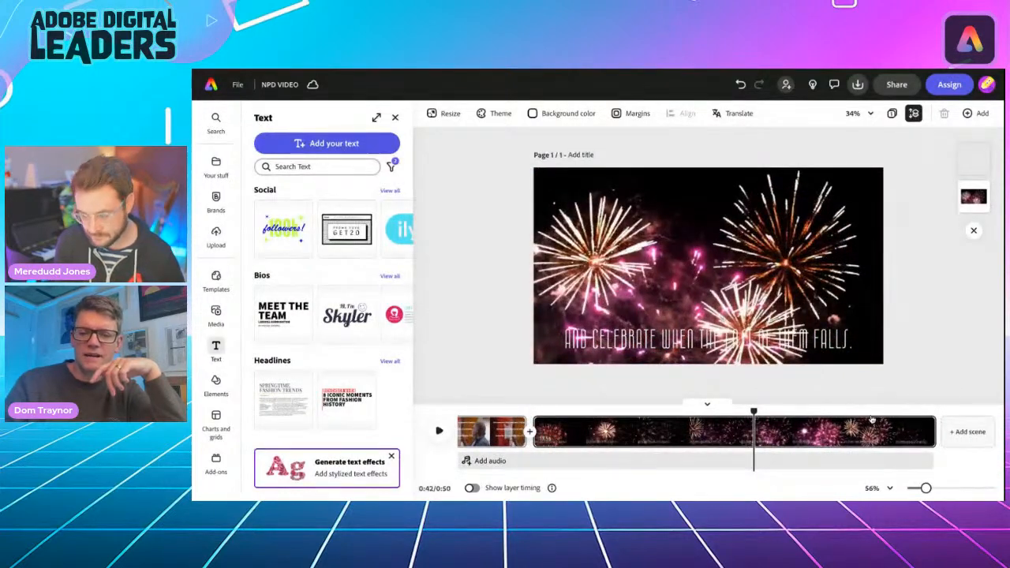
# - Trim the end of the fireworks scene to a length of about 5 seconds and play it back from just before its start
pyautogui.moveTo(931, 431); pyautogui.dragTo(651, 432)
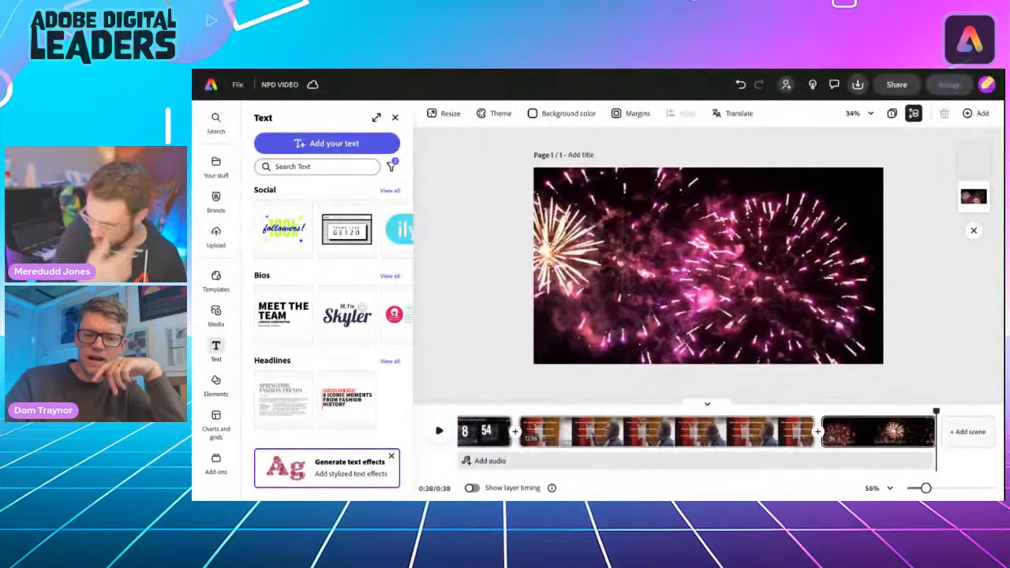
pyautogui.moveTo(936, 410); pyautogui.dragTo(809, 413)
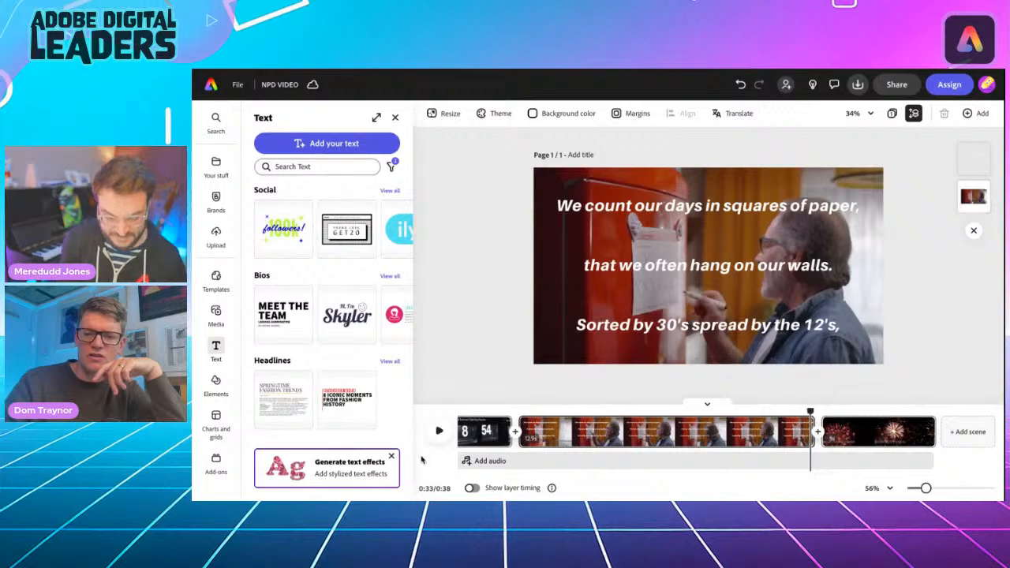
pyautogui.click(439, 431)
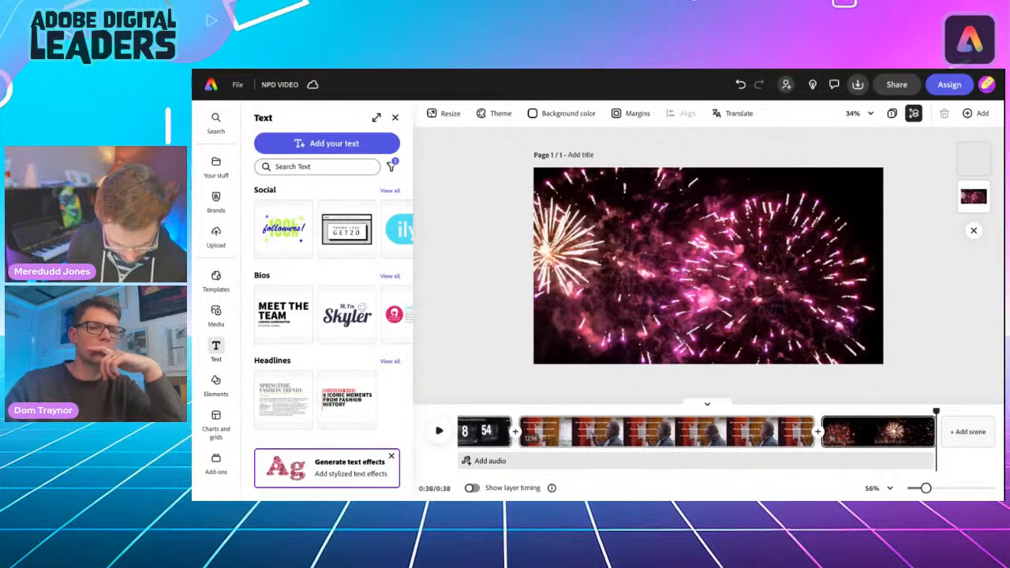
# - Switch to the poem page, select the line "All of this cause we can count...", and return to the NPD VIDEO project
pyautogui.hotkey('ctrl', 'Tab')
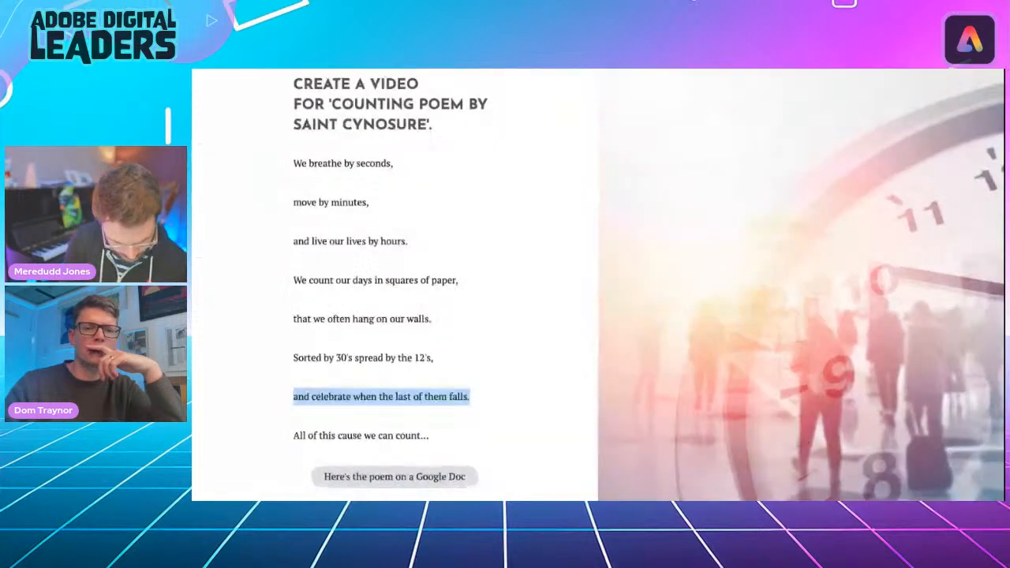
pyautogui.moveTo(294, 436); pyautogui.dragTo(436, 436)
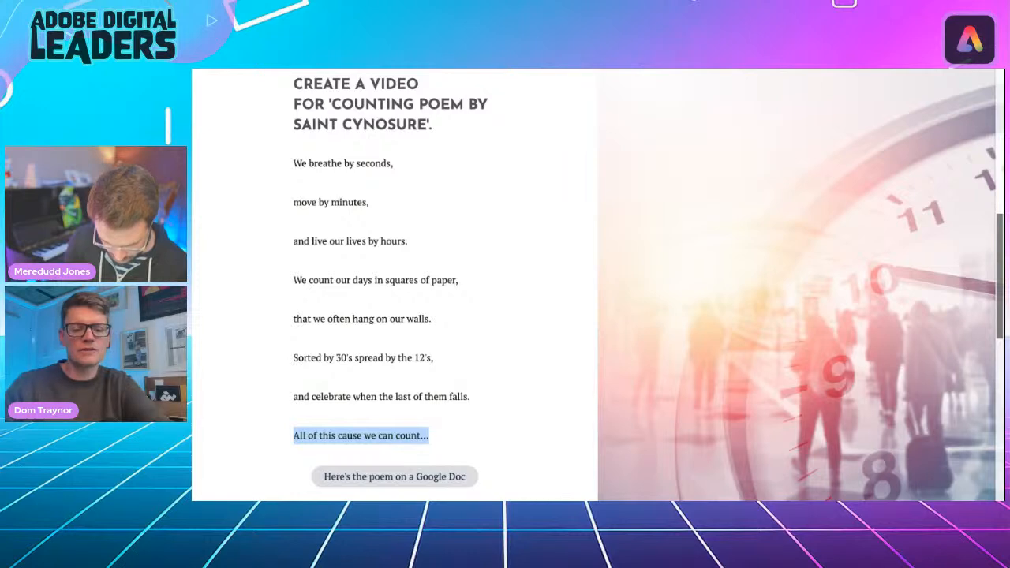
pyautogui.click(384, 69)
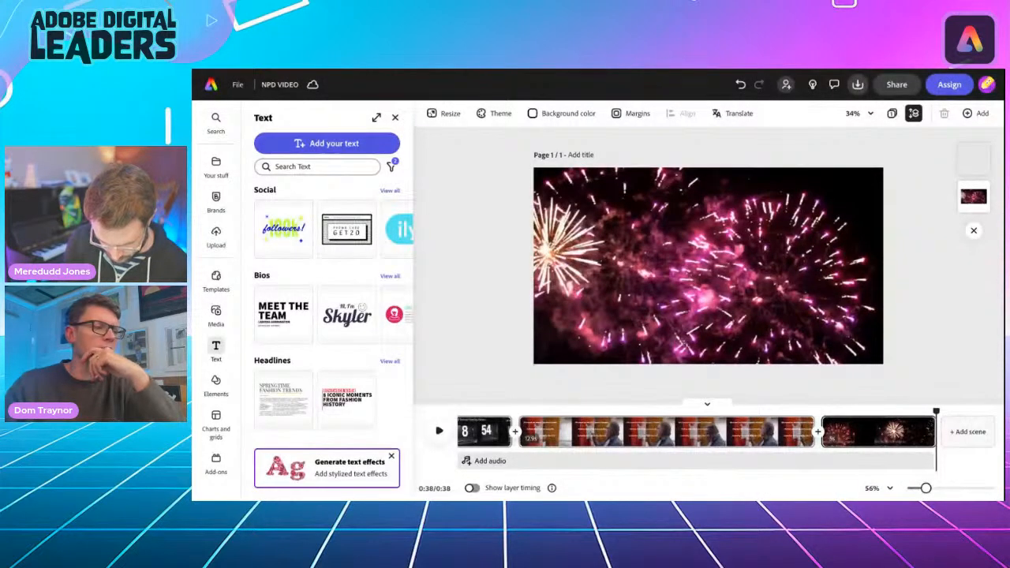
# - Duplicate the opening "Counting Poem" scene with the counting hands
pyautogui.hscroll(-1, 580, 446)
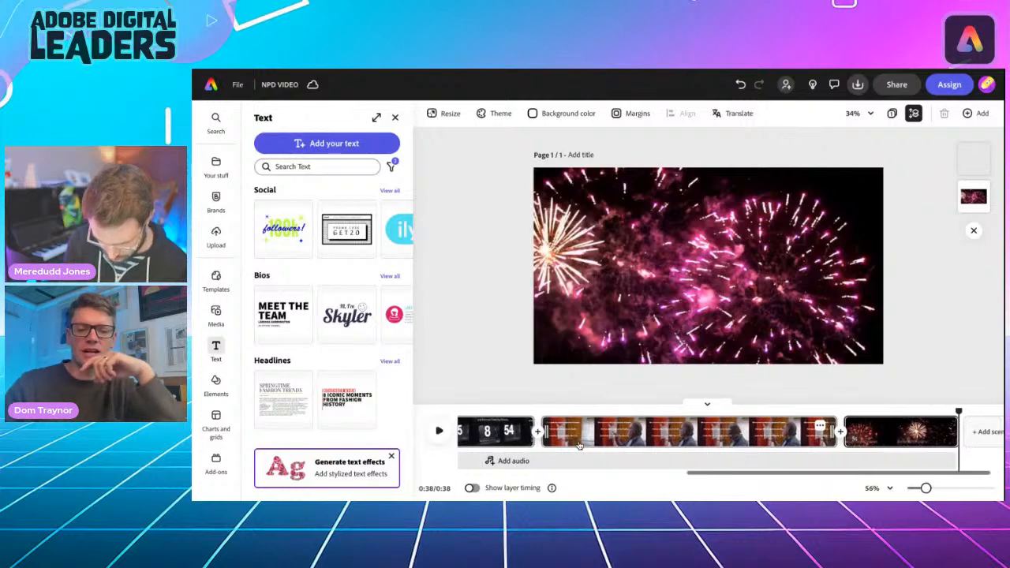
pyautogui.hscroll(-5, 579, 446)
pyautogui.click(499, 440)
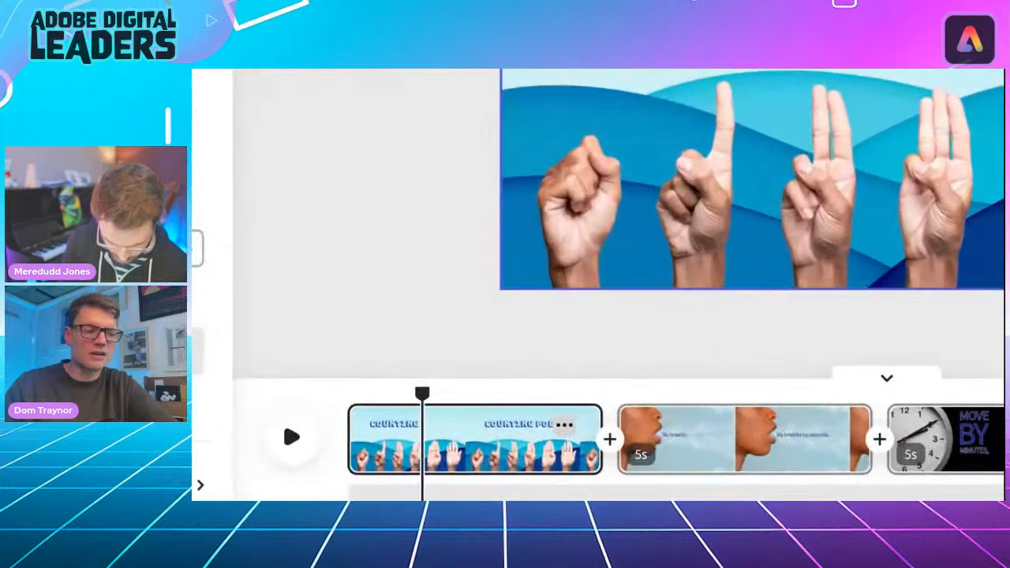
pyautogui.click(564, 424)
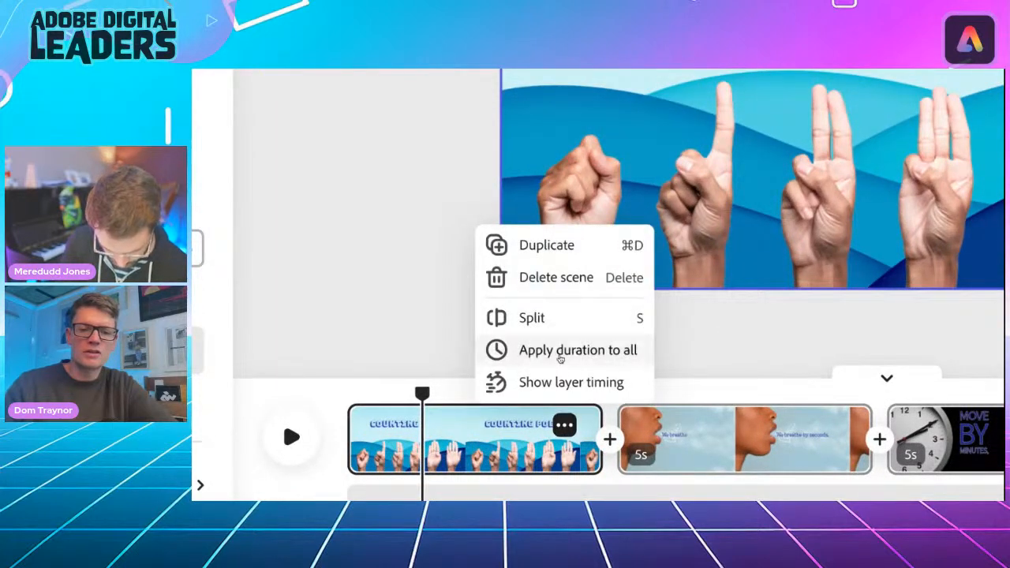
pyautogui.click(564, 247)
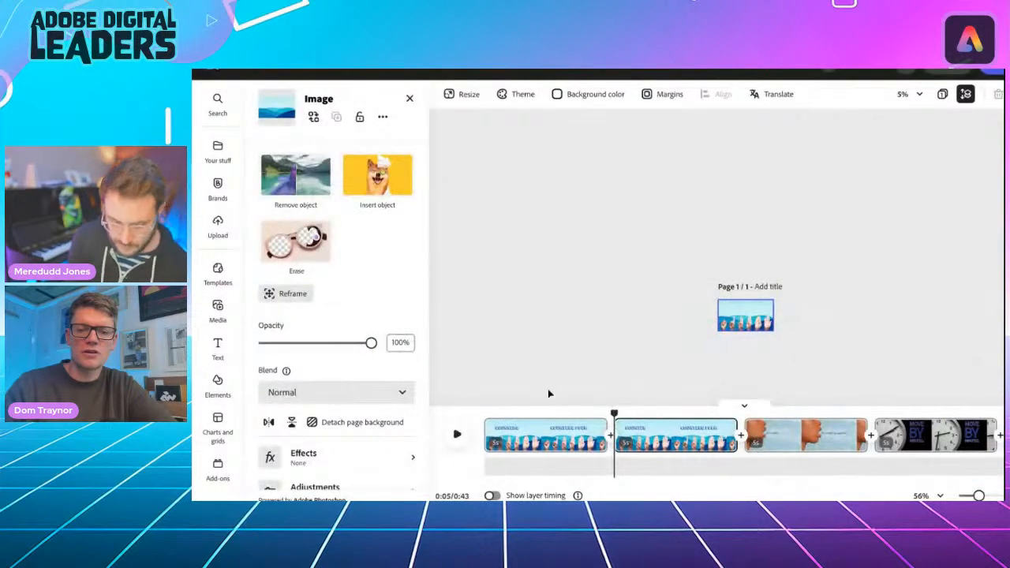
pyautogui.scroll(6, 638, 325)
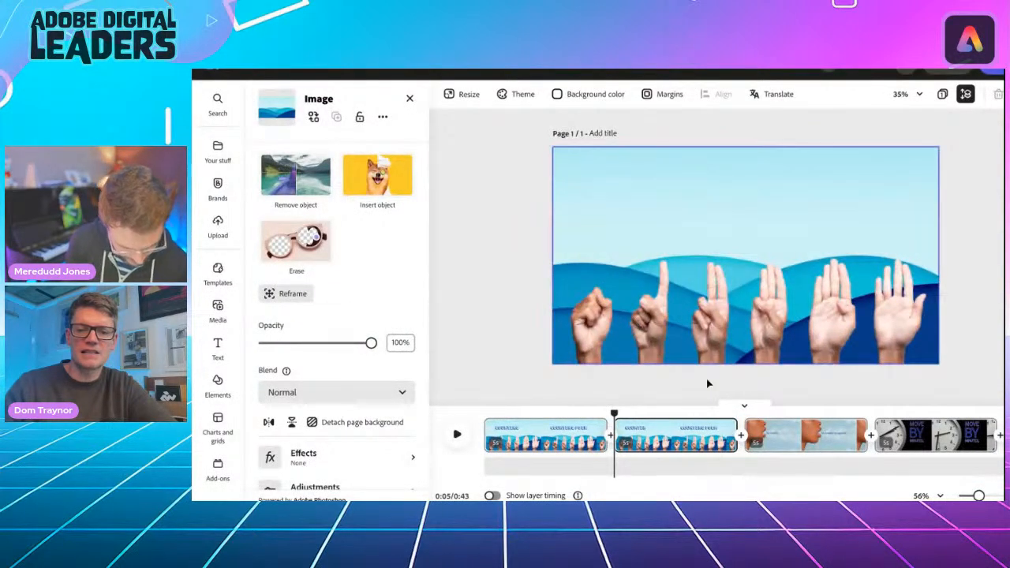
# - Move the duplicated "Counting Poem" scene to the end of the timeline, after the fireworks scene
pyautogui.hscroll(5, 683, 428)
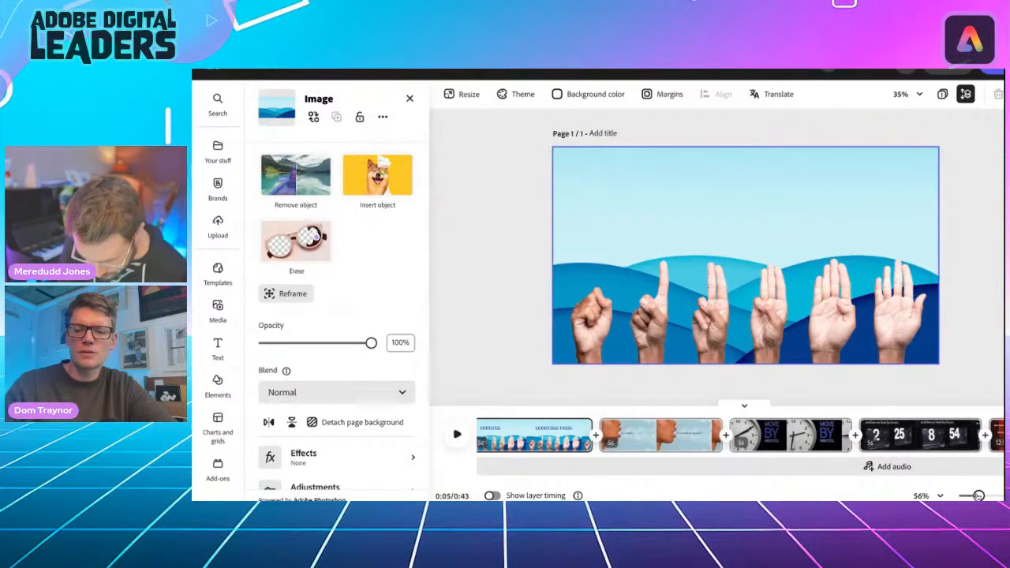
pyautogui.moveTo(978, 496); pyautogui.dragTo(969, 495)
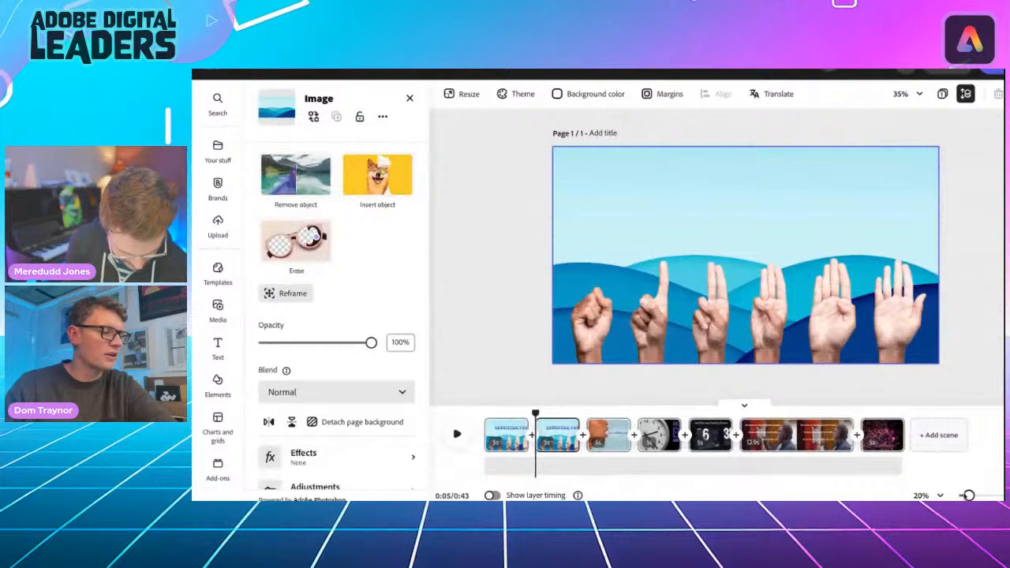
pyautogui.click(550, 436)
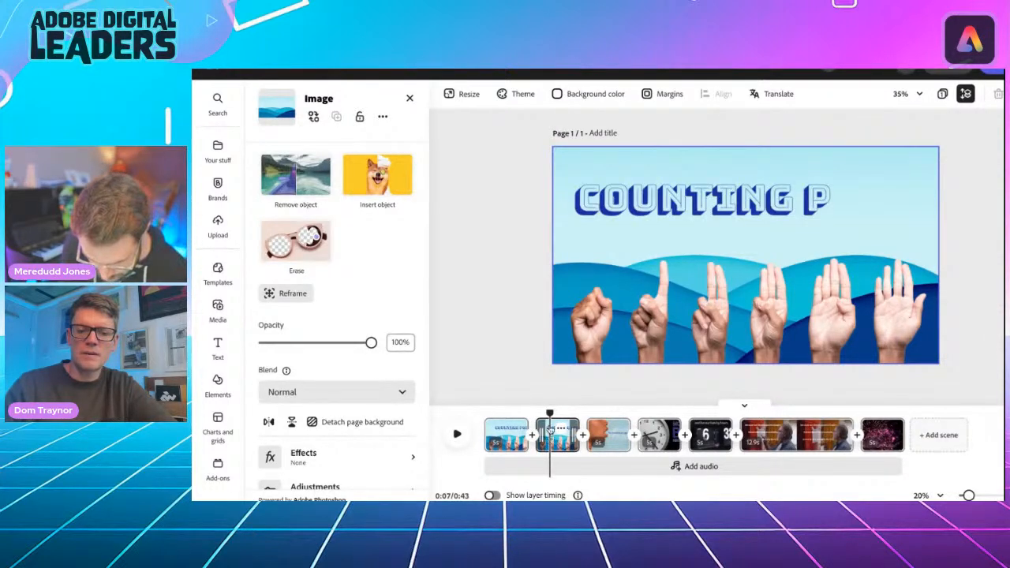
pyautogui.moveTo(550, 433)
pyautogui.mouseDown()
pyautogui.moveTo(679, 417)
pyautogui.moveTo(710, 394)
pyautogui.moveTo(824, 427)
pyautogui.moveTo(901, 483)
pyautogui.mouseUp()
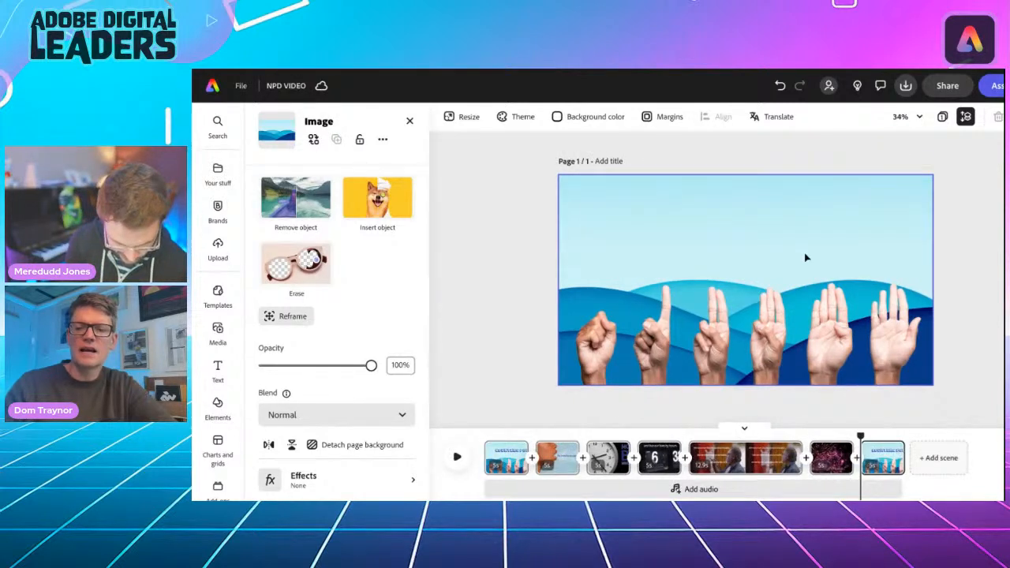
# - Replace the "COUNTING POEM" title in the final scene with "ALL OF THIS CAUSE WE CAN COUNT..."
pyautogui.moveTo(863, 435); pyautogui.dragTo(877, 434)
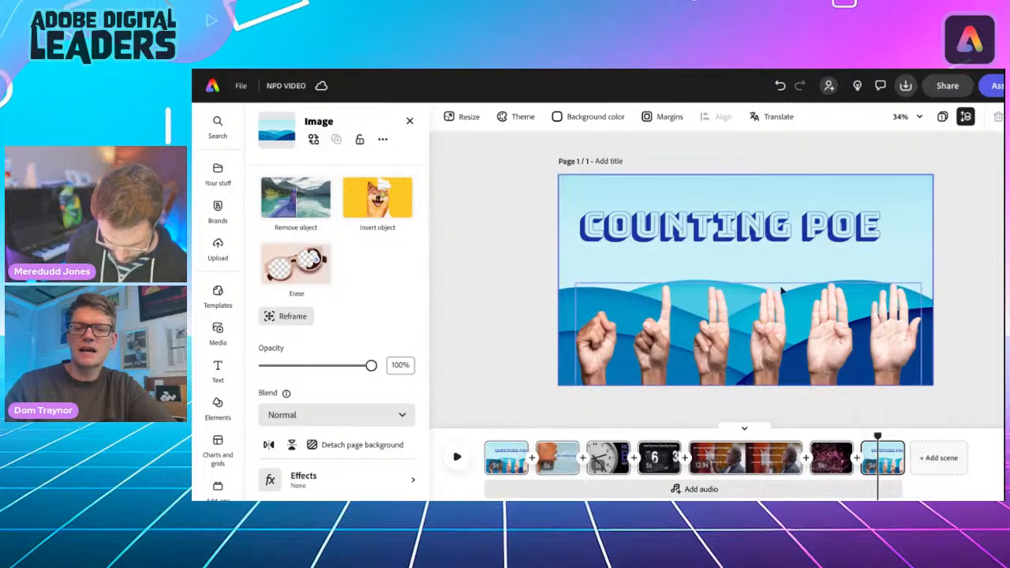
pyautogui.click(752, 229)
pyautogui.tripleClick(752, 232)
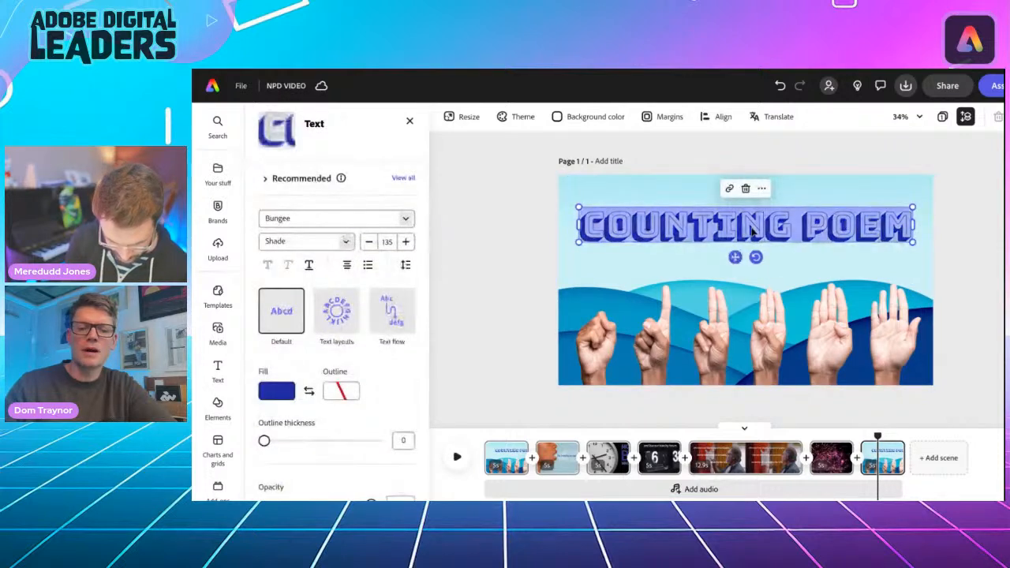
pyautogui.write('ALL OF THIS CAUSE WE CAN COUNT...')
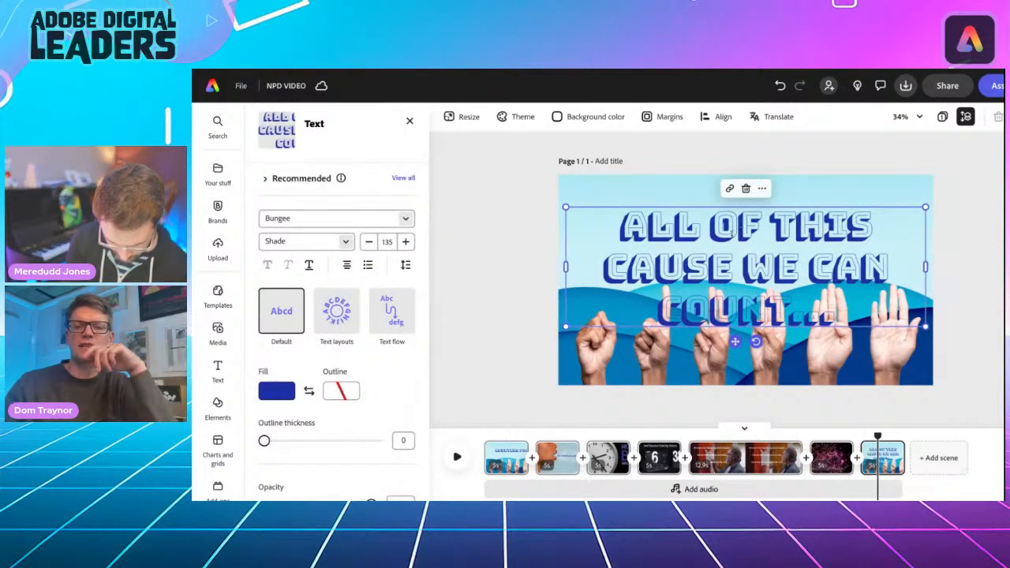
# - Scale the closing line to size 108, widen it to fit on two lines, and place it above the counting hands
pyautogui.moveTo(566, 207); pyautogui.dragTo(636, 230)
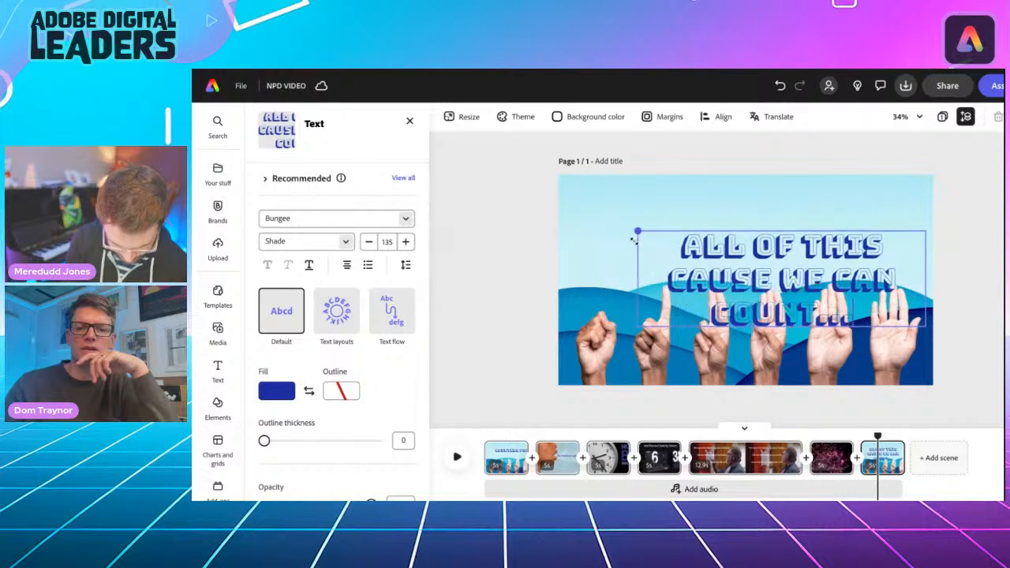
pyautogui.moveTo(636, 270); pyautogui.dragTo(594, 277)
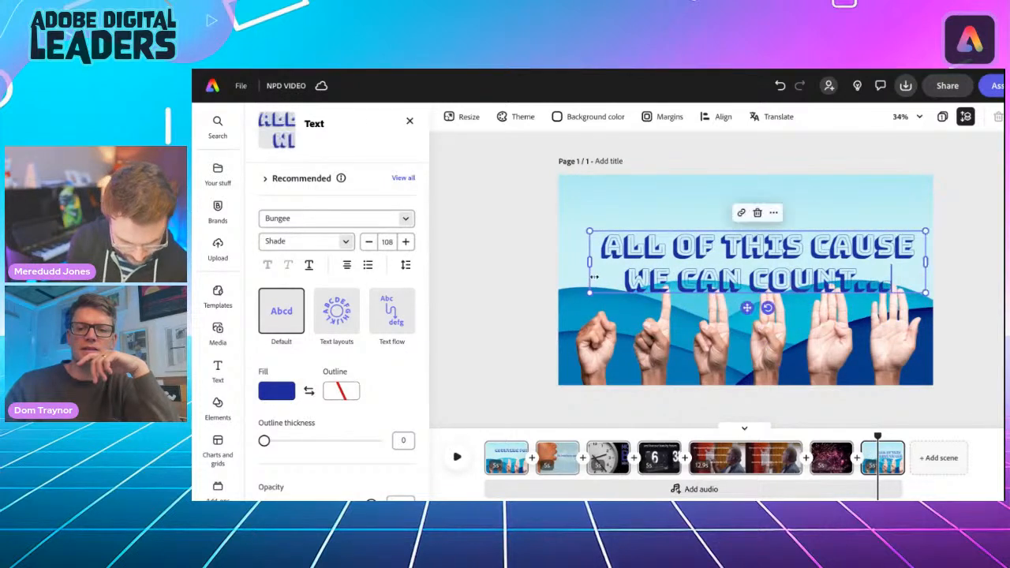
pyautogui.moveTo(745, 311); pyautogui.dragTo(735, 269)
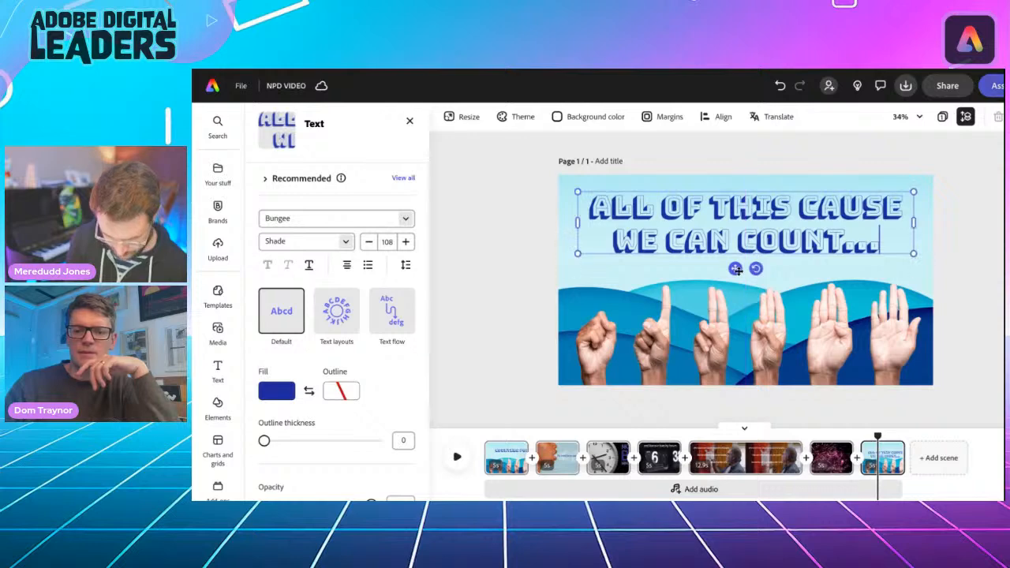
pyautogui.moveTo(878, 436); pyautogui.dragTo(918, 459)
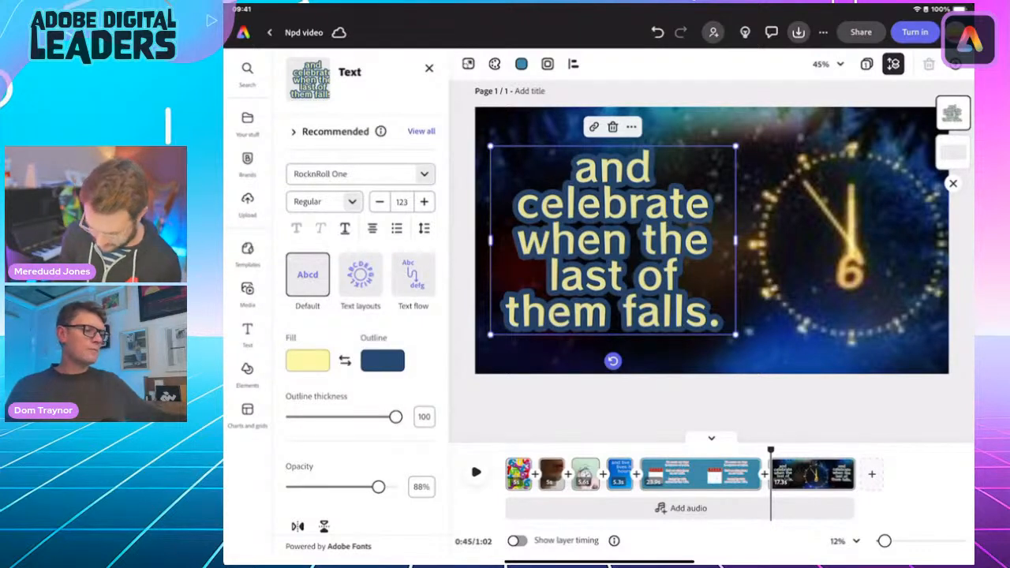
# - In the Npd video project, duplicate the opening "Counting Poem" scene with the coloured numbers
pyautogui.moveTo(771, 473); pyautogui.dragTo(505, 473)
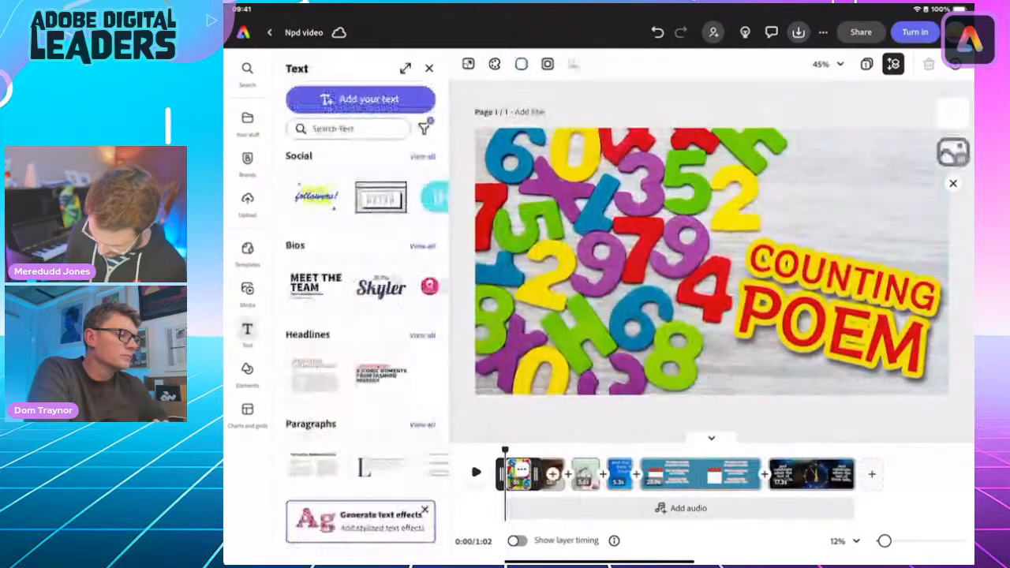
pyautogui.moveTo(885, 541); pyautogui.dragTo(905, 541)
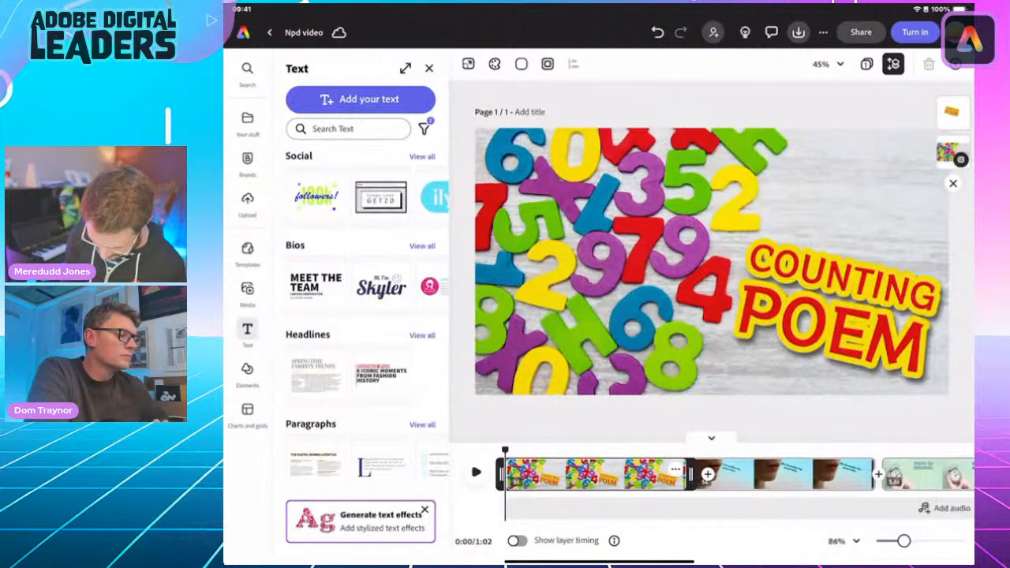
pyautogui.click(675, 469)
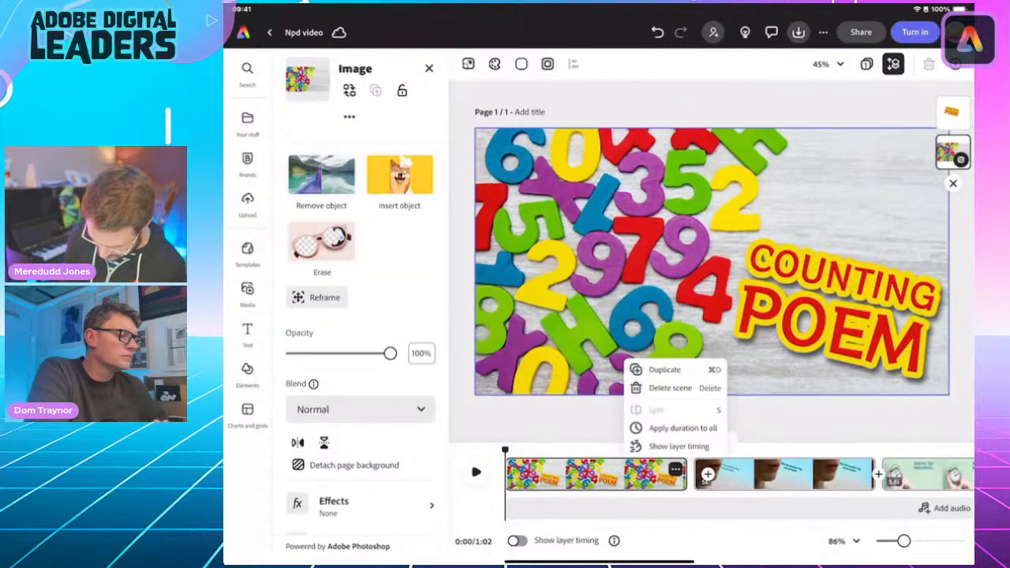
pyautogui.click(665, 369)
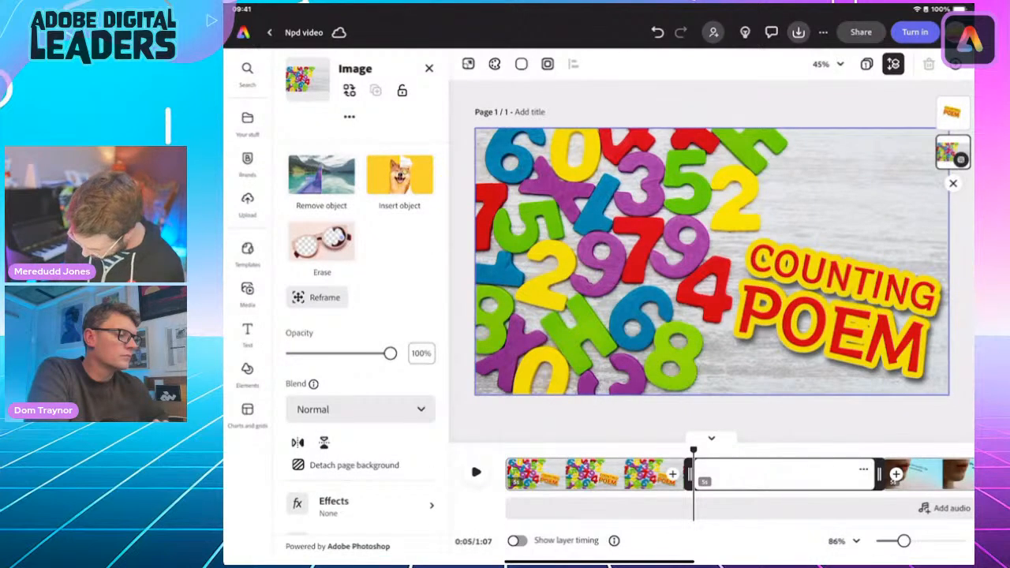
# - Move the duplicated coloured-numbers scene to the end of the timeline, after the clock scene
pyautogui.moveTo(905, 541); pyautogui.dragTo(884, 540)
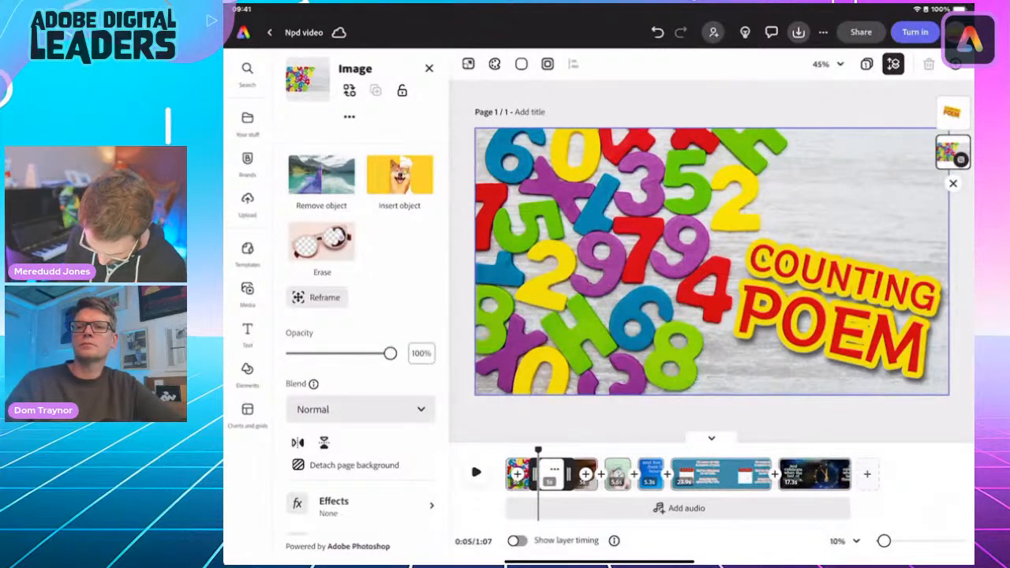
pyautogui.click(554, 470)
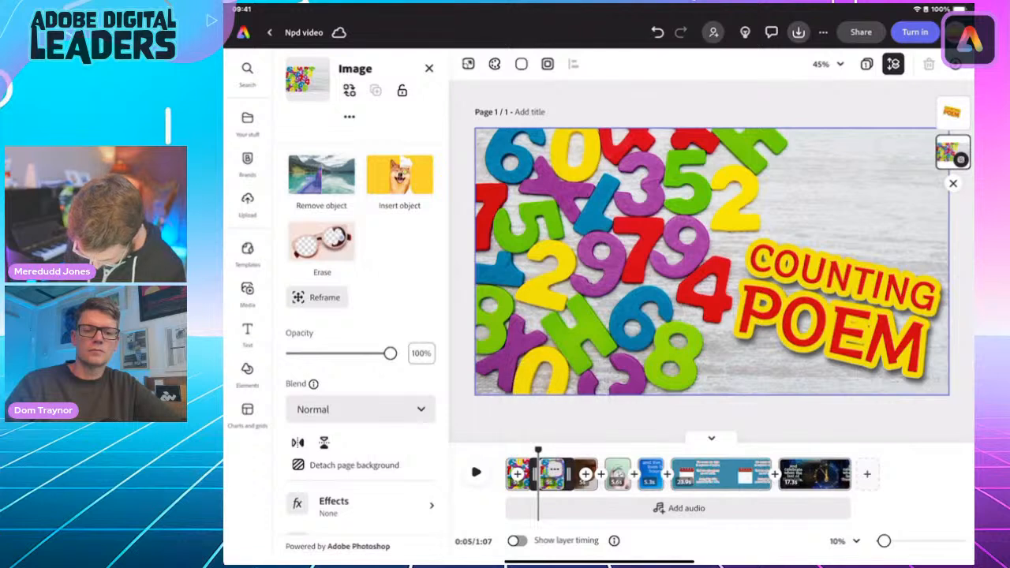
pyautogui.moveTo(883, 541)
pyautogui.mouseDown()
pyautogui.moveTo(897, 541)
pyautogui.moveTo(888, 540)
pyautogui.mouseUp()
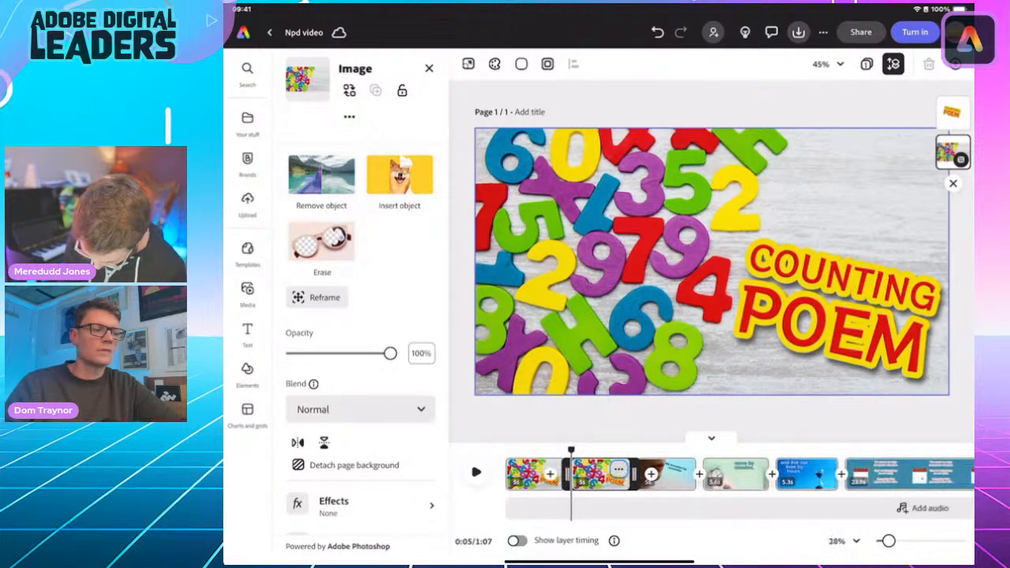
pyautogui.moveTo(571, 451); pyautogui.dragTo(627, 452)
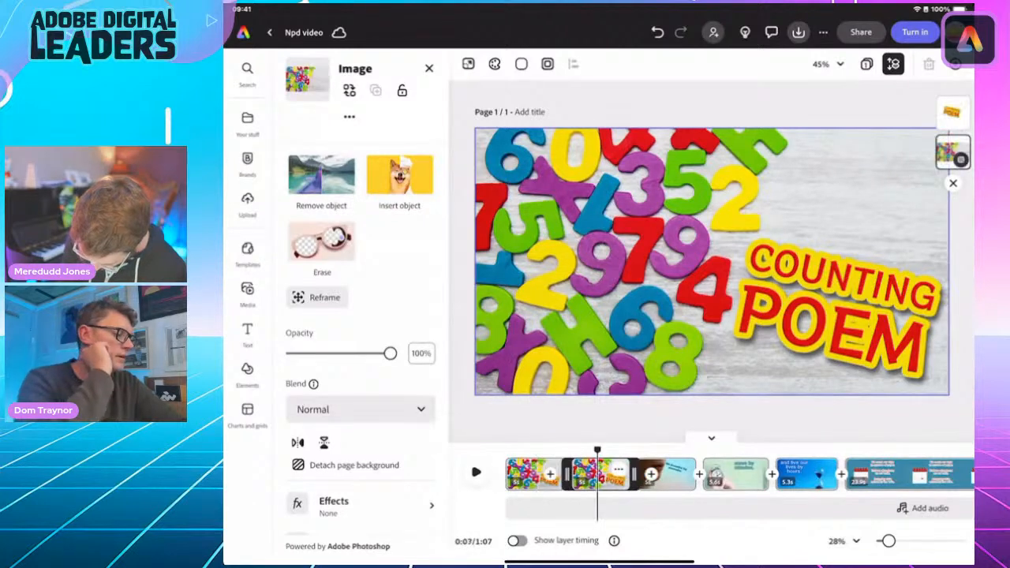
pyautogui.moveTo(597, 474); pyautogui.dragTo(875, 451)
# - Switch to the poem in Chrome, copy the line "All of this cause we can count...", and return to Adobe Express
pyautogui.moveTo(600, 561); pyautogui.dragTo(600, 355)
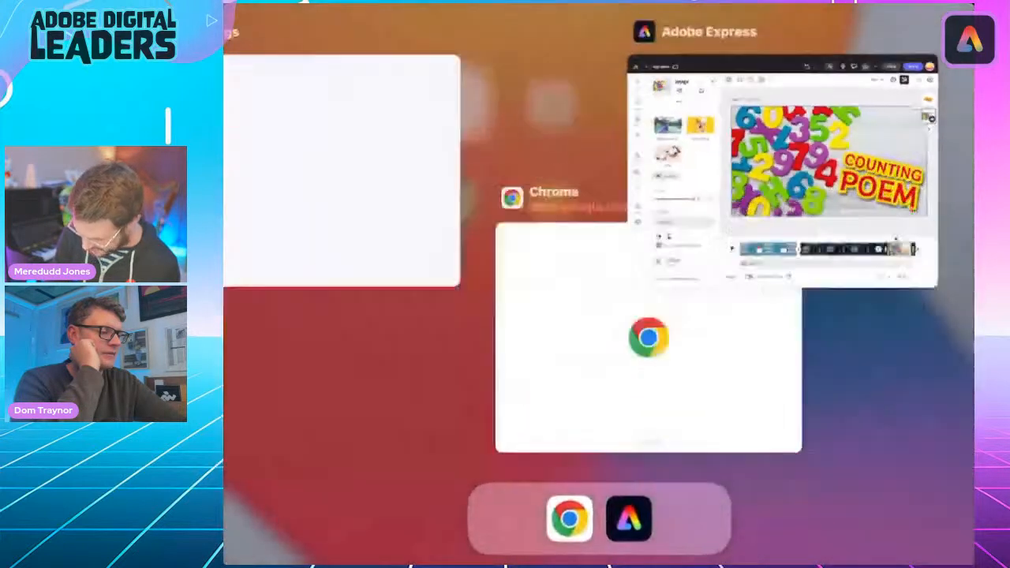
pyautogui.click(829, 360)
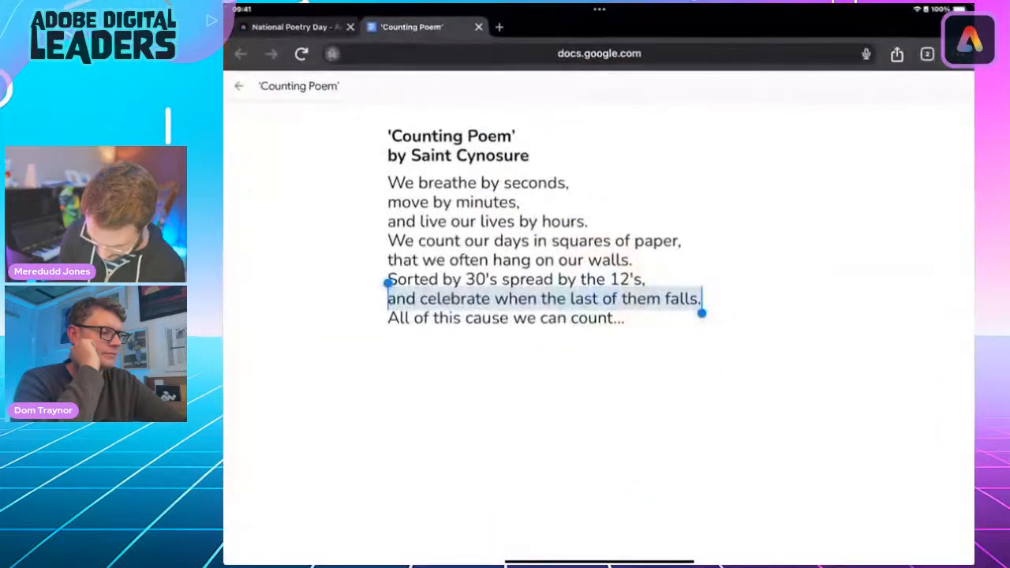
pyautogui.click(395, 293)
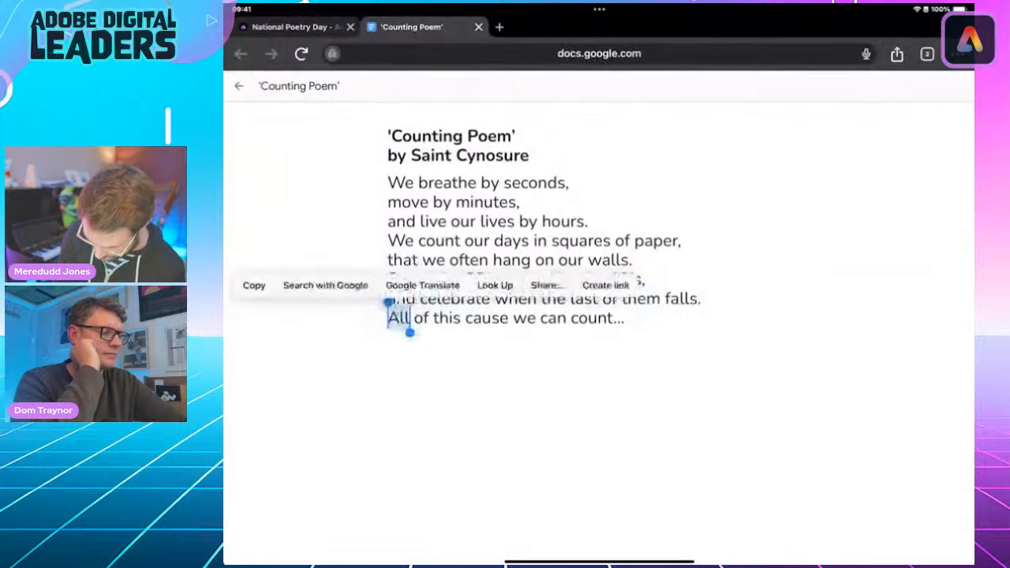
pyautogui.moveTo(410, 332); pyautogui.dragTo(625, 332)
pyautogui.click(325, 286)
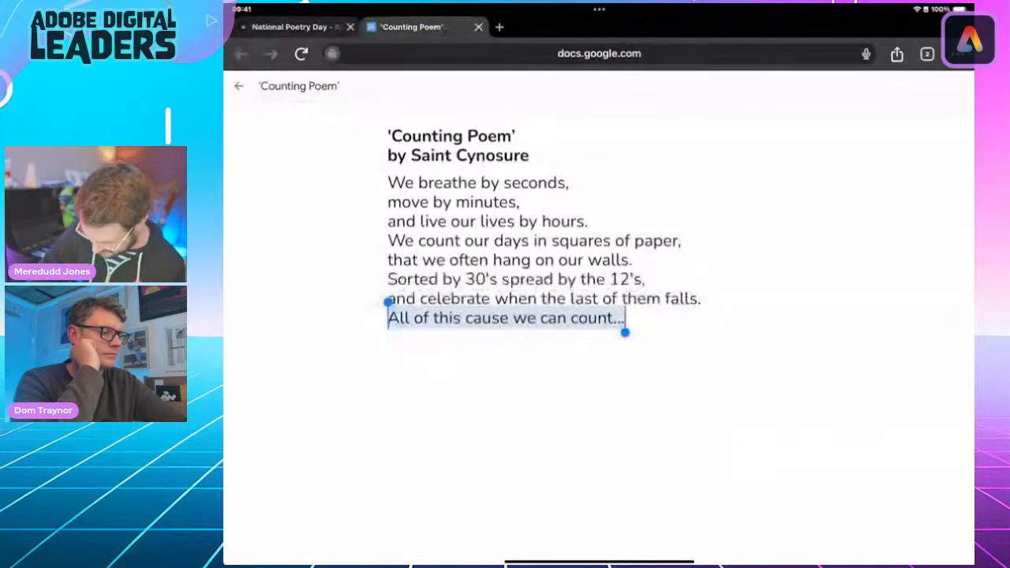
pyautogui.moveTo(600, 562); pyautogui.dragTo(616, 340)
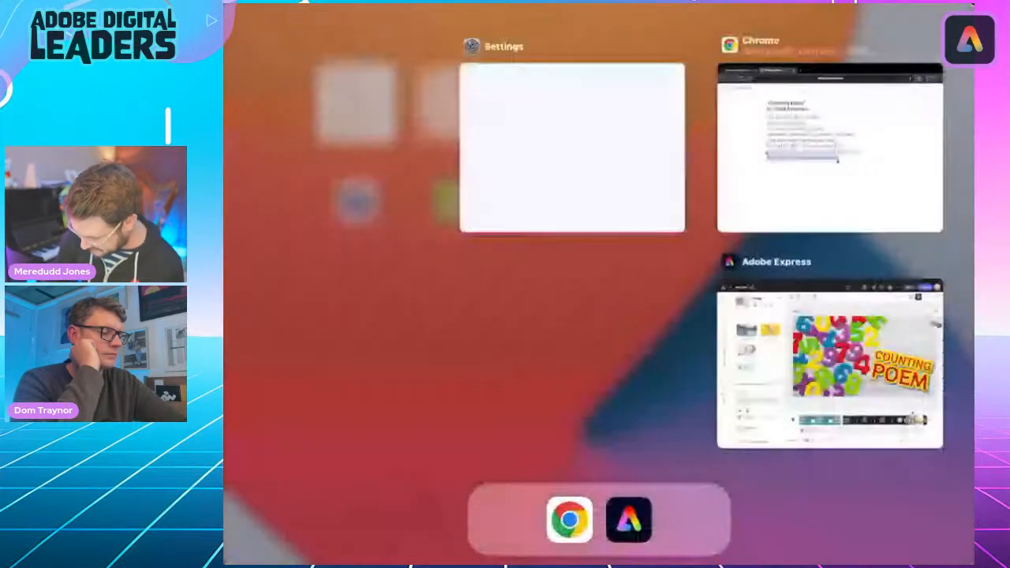
pyautogui.click(829, 363)
# - Clear the "COUNTING POEM" text from its text box in the final coloured-numbers scene
pyautogui.click(839, 309)
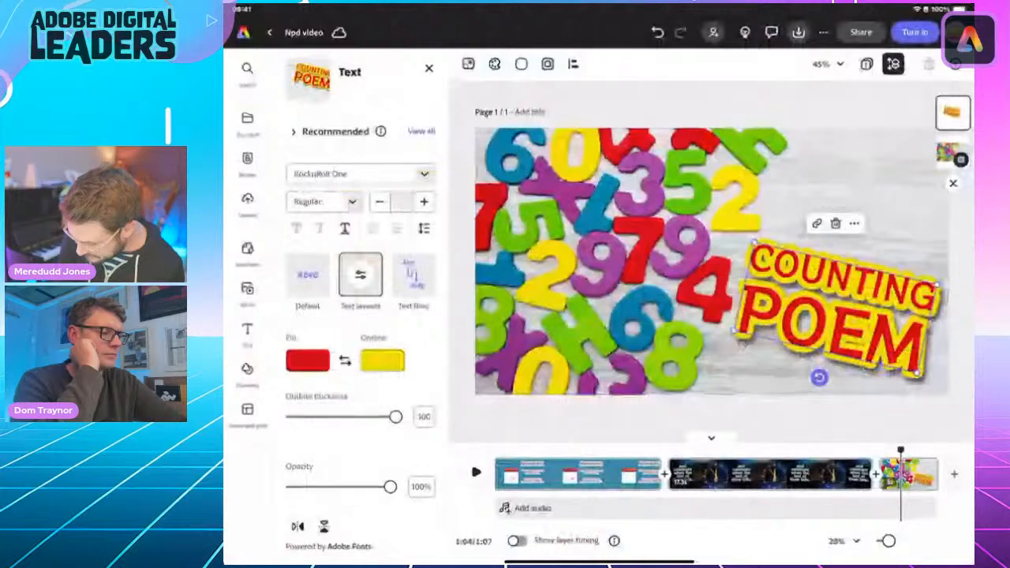
pyautogui.click(838, 331)
pyautogui.press('BackSpace')
pyautogui.press('BackSpace')
pyautogui.press('BackSpace')
pyautogui.press('BackSpace')
pyautogui.press('BackSpace')
pyautogui.press('BackSpace')
pyautogui.press('BackSpace')
pyautogui.press('BackSpace')
pyautogui.press('BackSpace')
pyautogui.press('BackSpace')
pyautogui.press('BackSpace')
pyautogui.press('BackSpace')
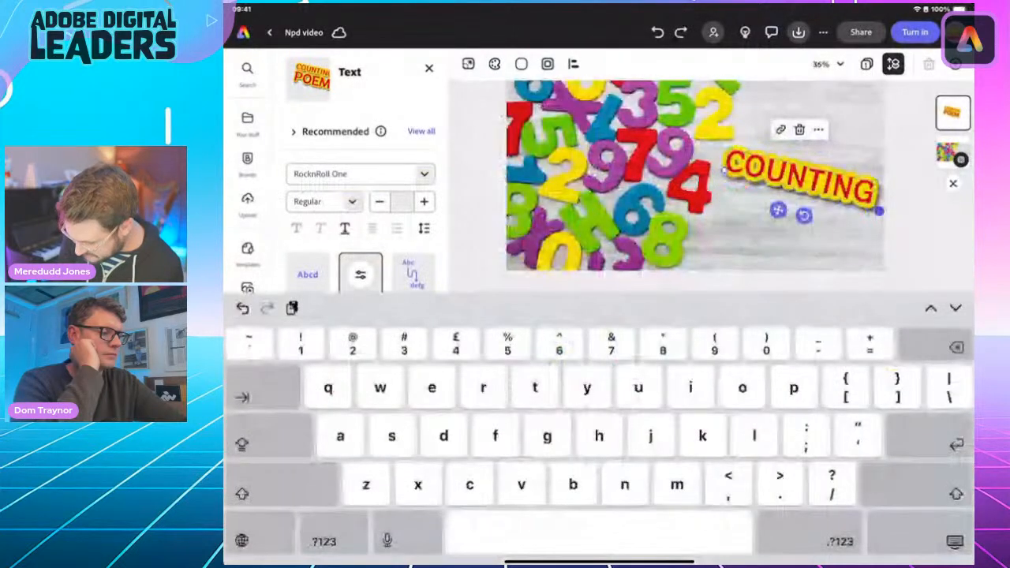
pyautogui.press('BackSpace')
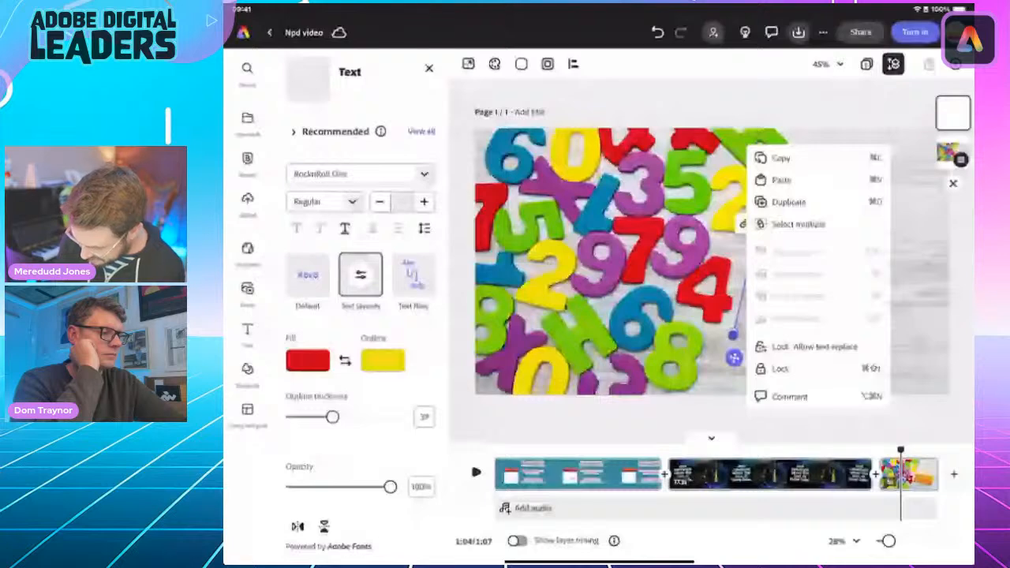
# - Paste "All of this cause we can count..." into the emptied text box and fit it beside the coloured numbers
pyautogui.click(781, 180)
pyautogui.click(597, 330)
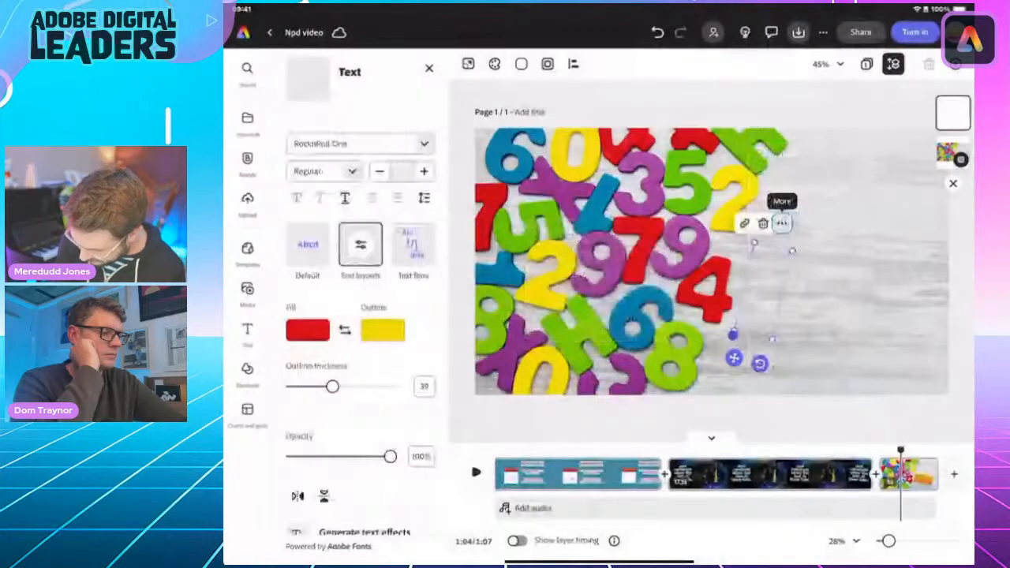
pyautogui.click(781, 223)
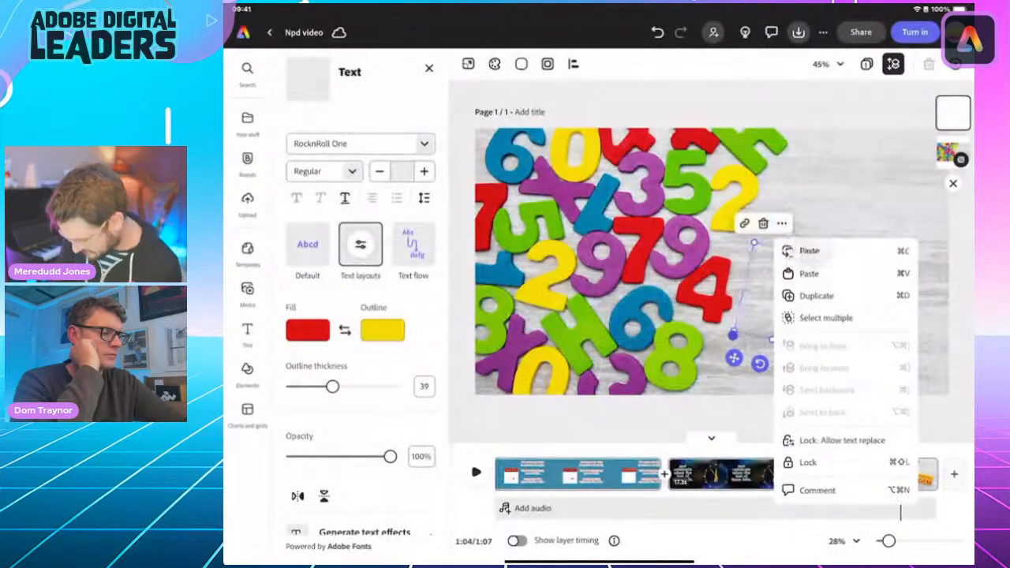
pyautogui.click(809, 251)
pyautogui.moveTo(755, 242); pyautogui.dragTo(817, 154)
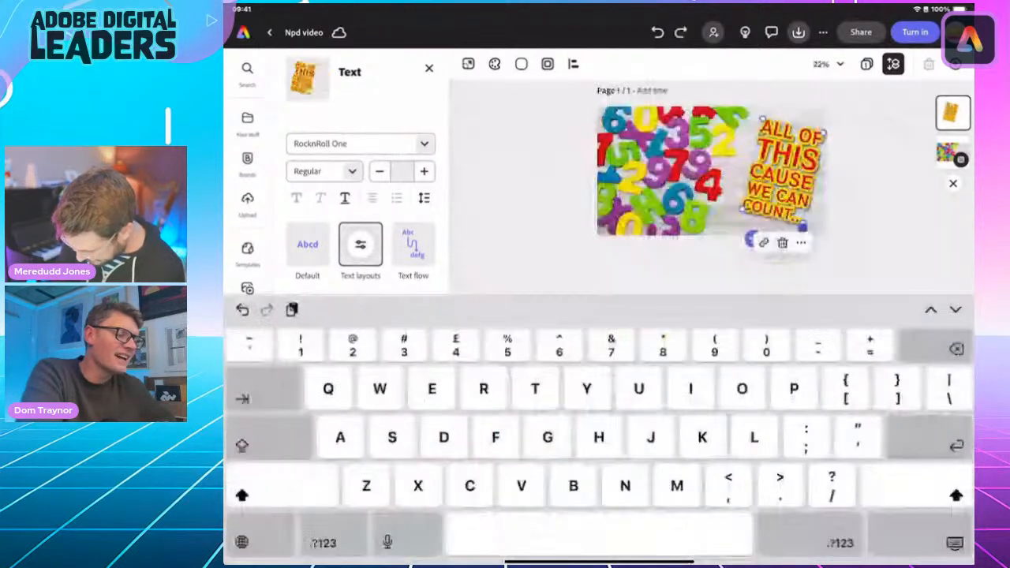
pyautogui.click(940, 541)
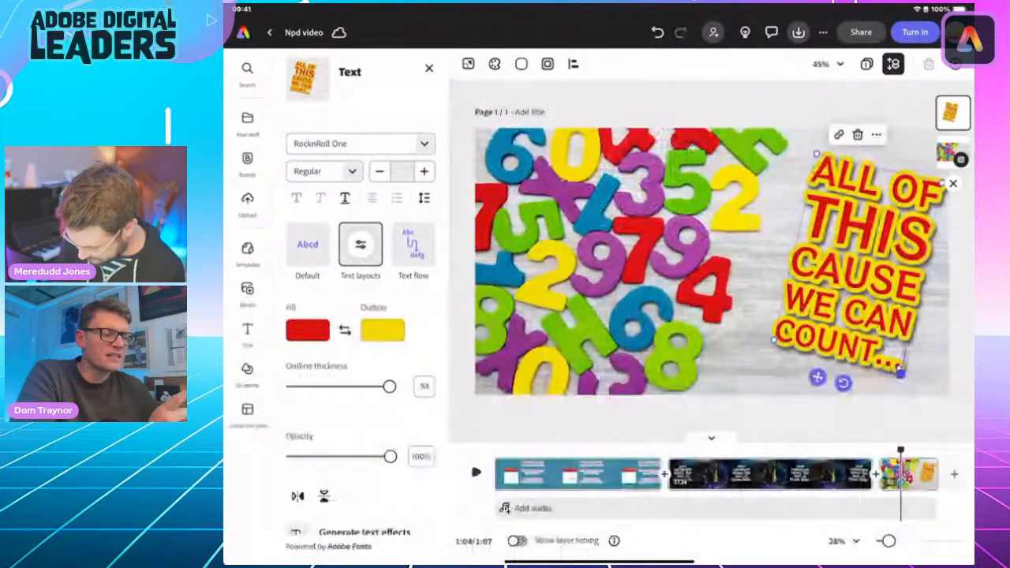
# - Review the text layout options available for the closing line in the final scene
pyautogui.click(856, 272)
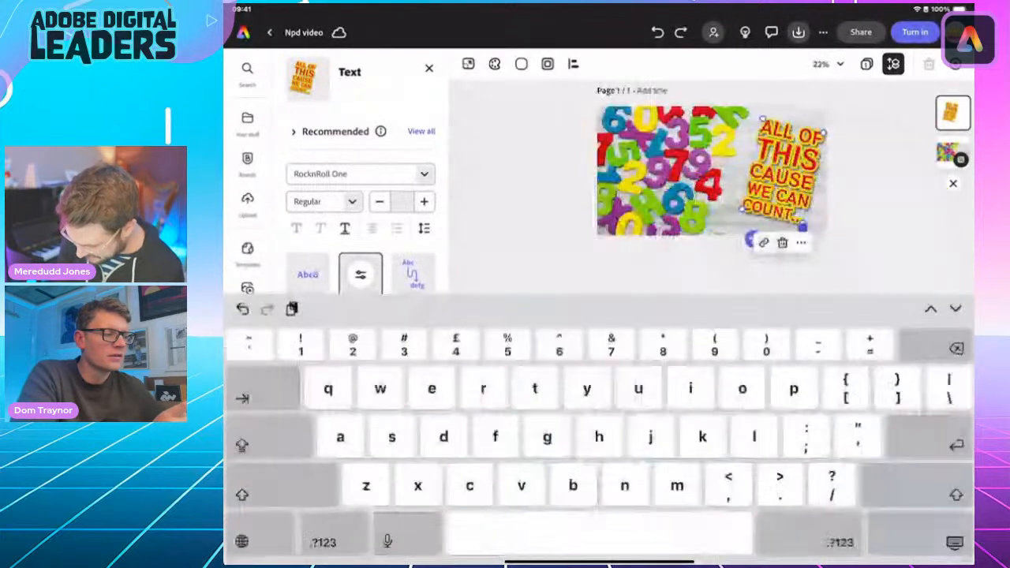
pyautogui.click(955, 542)
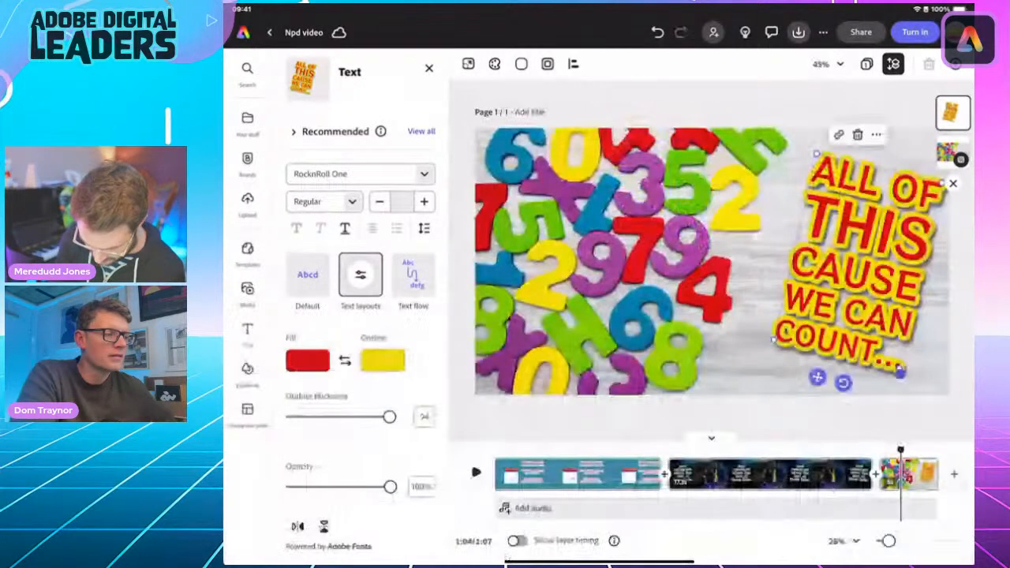
pyautogui.click(360, 274)
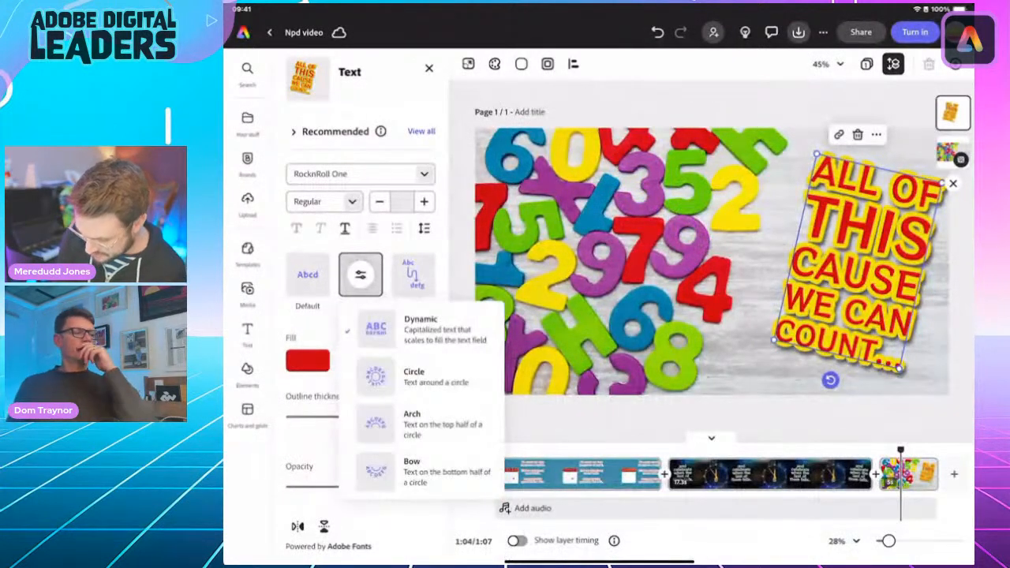
pyautogui.click(632, 419)
pyautogui.click(860, 260)
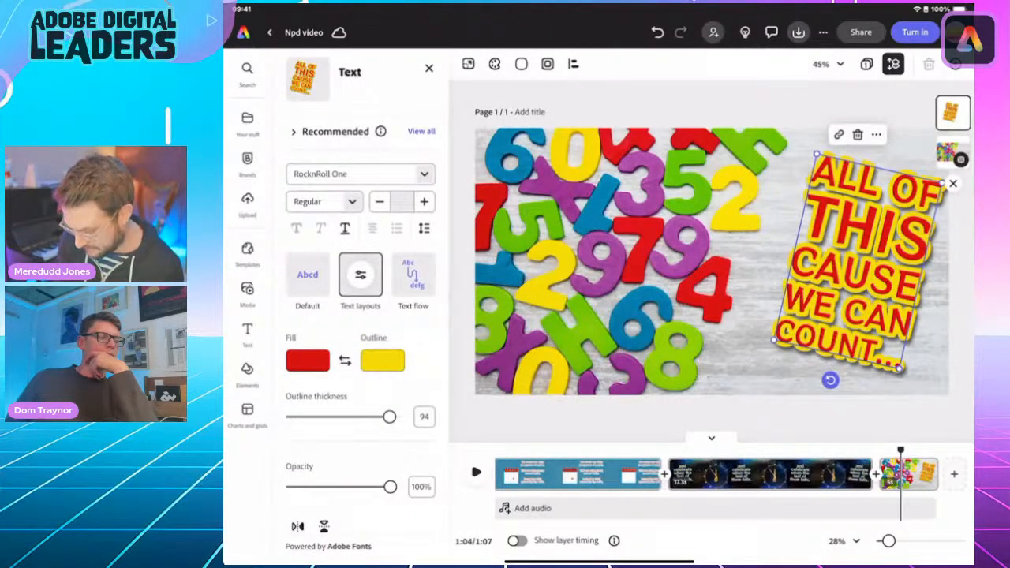
# - Slightly enlarge the closing line, shift it towards the coloured numbers, and change its fill from the image's red to the blue of the numbers
pyautogui.moveTo(817, 154)
pyautogui.mouseDown()
pyautogui.moveTo(716, 246)
pyautogui.moveTo(695, 234)
pyautogui.moveTo(798, 115)
pyautogui.moveTo(841, 94)
pyautogui.moveTo(875, 122)
pyautogui.moveTo(767, 128)
pyautogui.moveTo(847, 150)
pyautogui.moveTo(780, 150)
pyautogui.moveTo(790, 163)
pyautogui.moveTo(814, 147)
pyautogui.mouseUp()
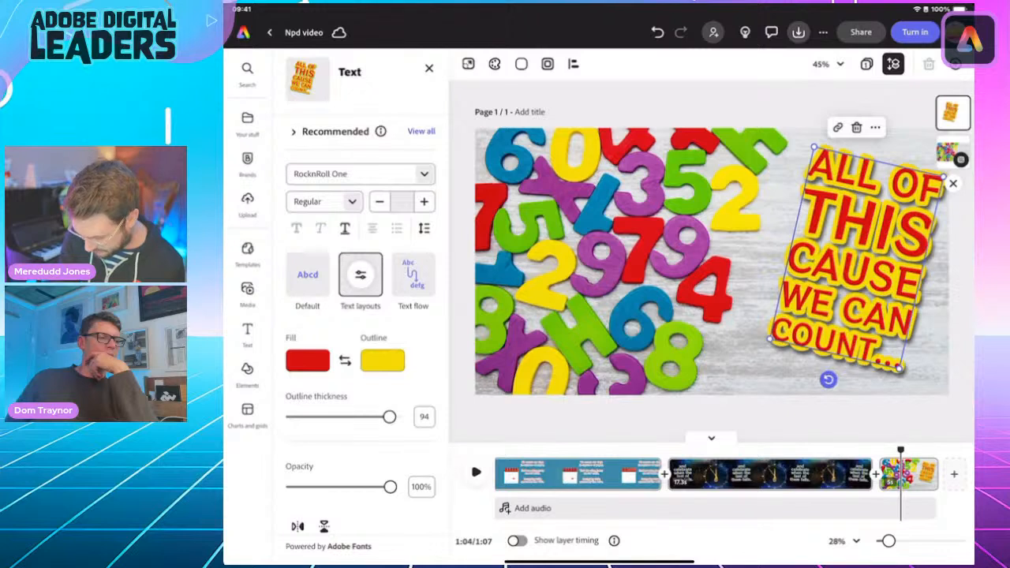
pyautogui.moveTo(856, 258); pyautogui.dragTo(842, 261)
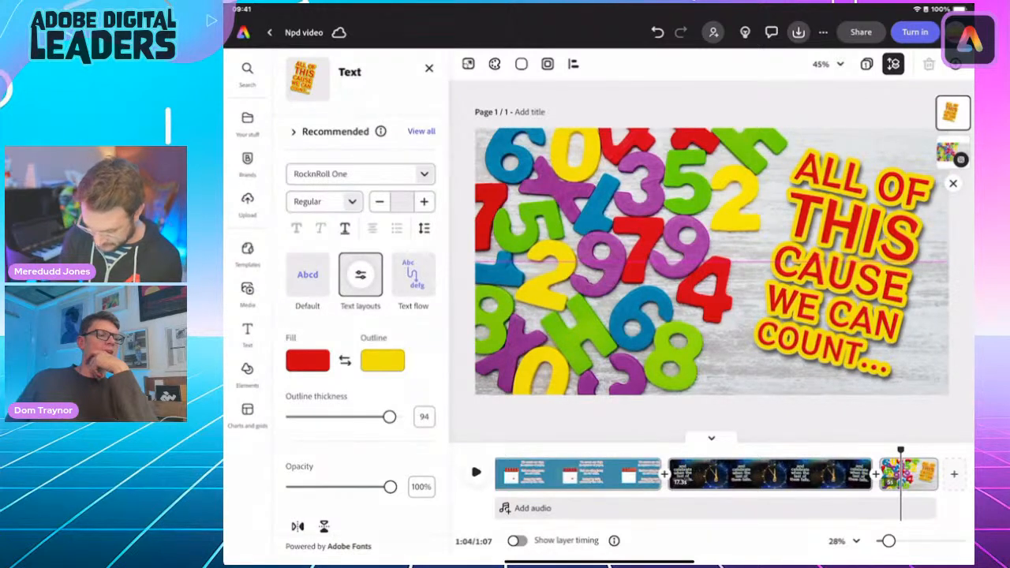
pyautogui.click(307, 360)
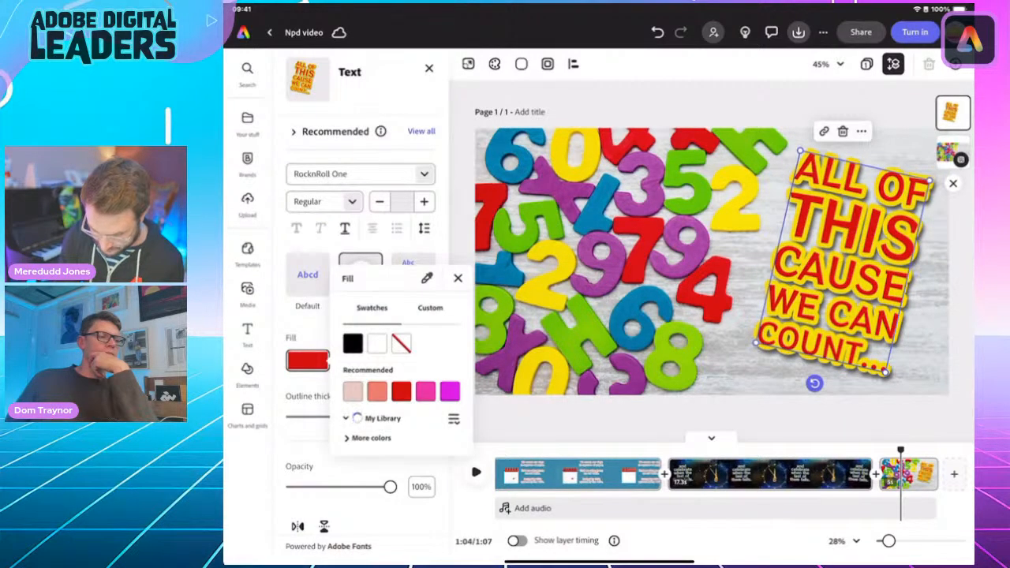
pyautogui.click(711, 261)
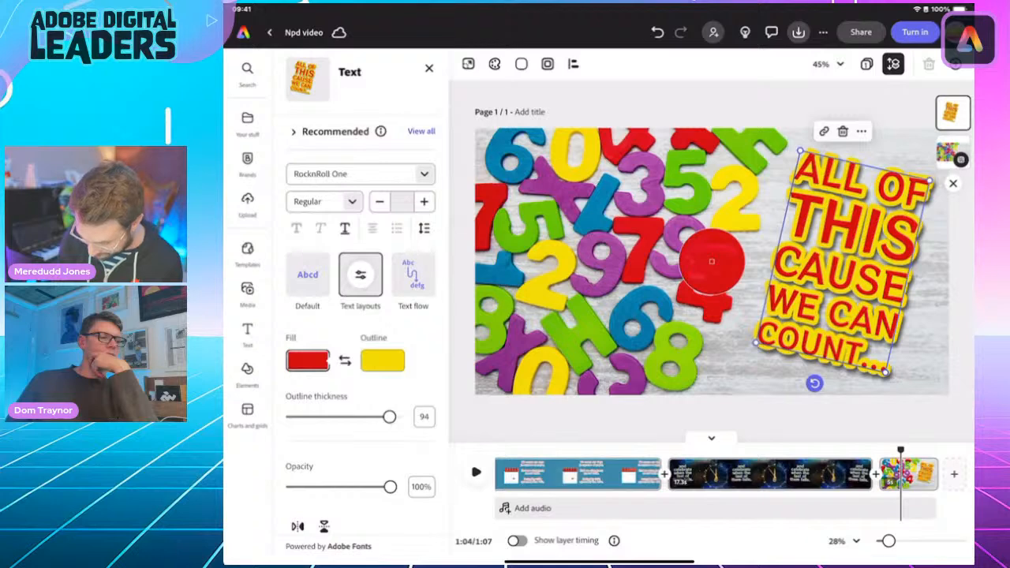
pyautogui.click(307, 360)
pyautogui.click(401, 379)
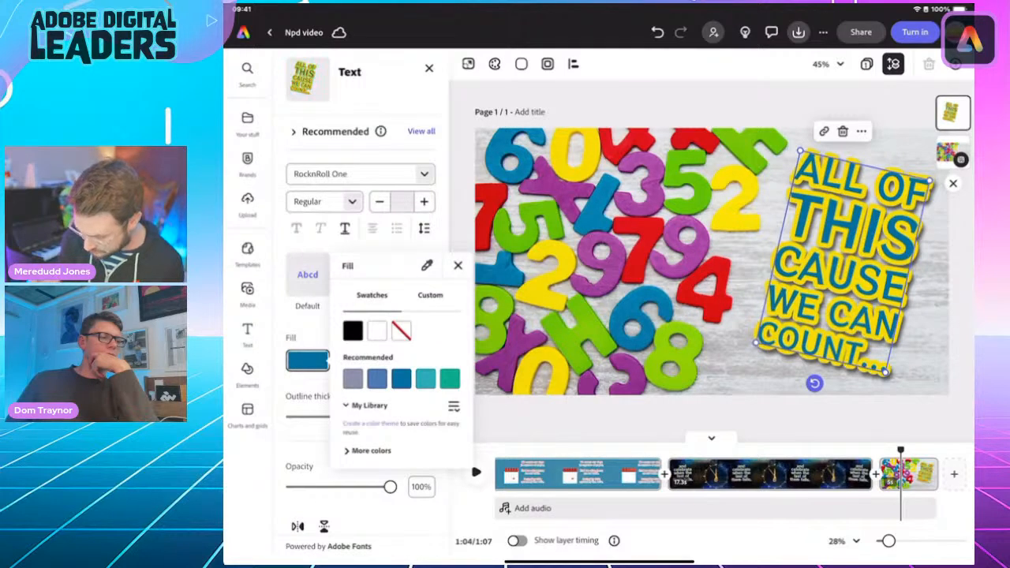
pyautogui.click(458, 266)
pyautogui.click(911, 473)
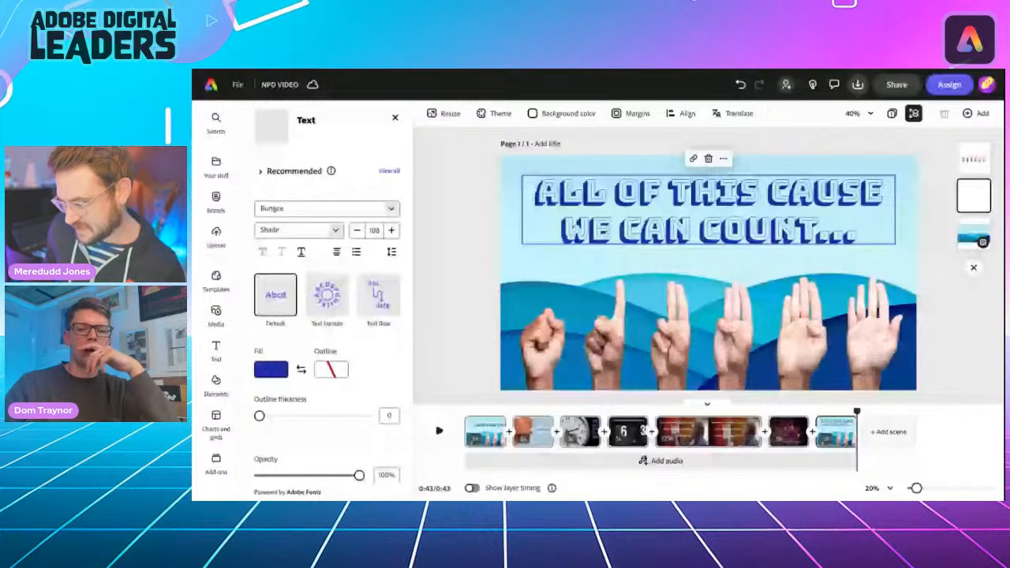
# - Play the counting-hands video from its start to review how the scenes cut from one to another
pyautogui.moveTo(824, 411); pyautogui.dragTo(489, 413)
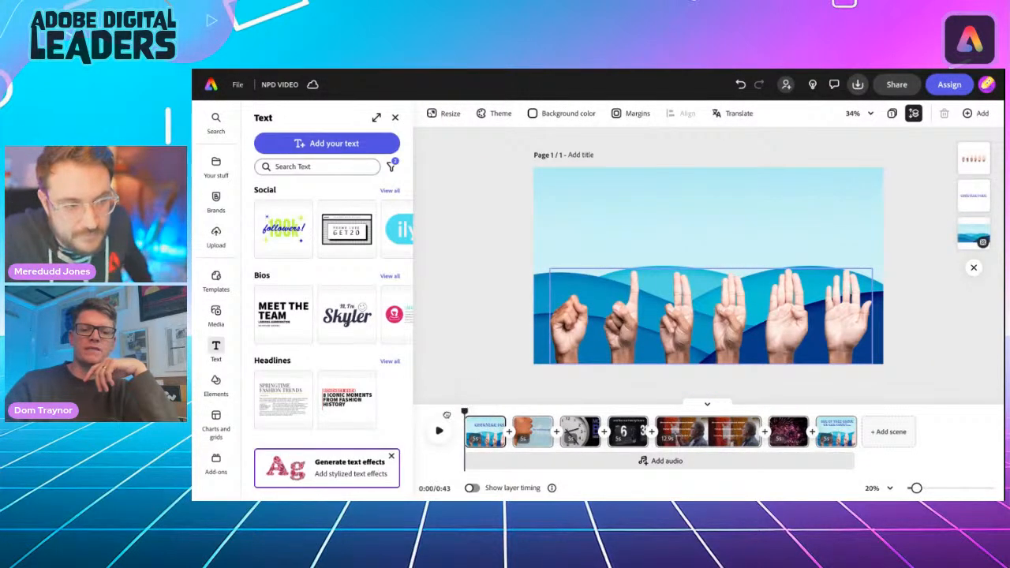
pyautogui.click(439, 432)
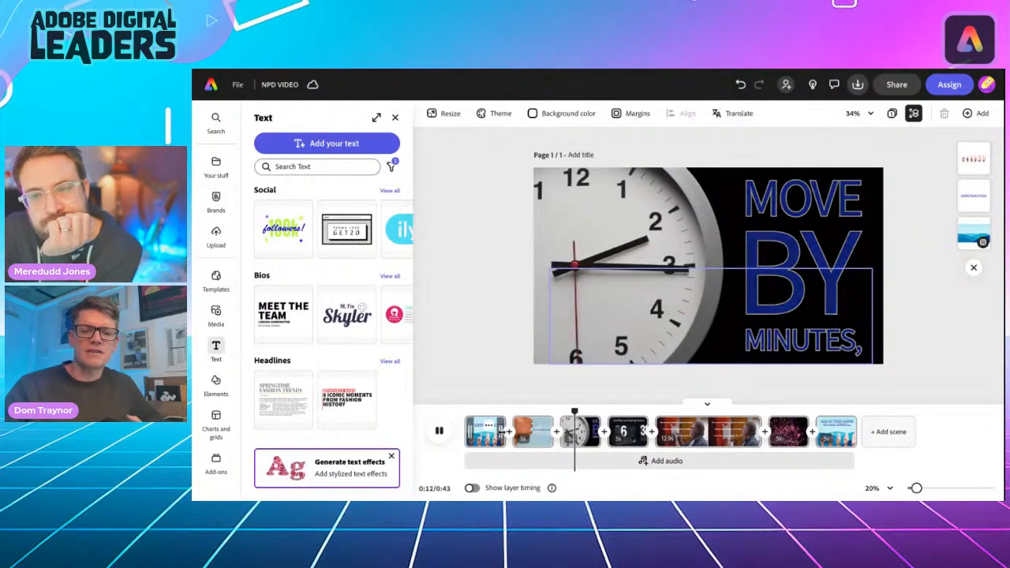
pyautogui.click(509, 432)
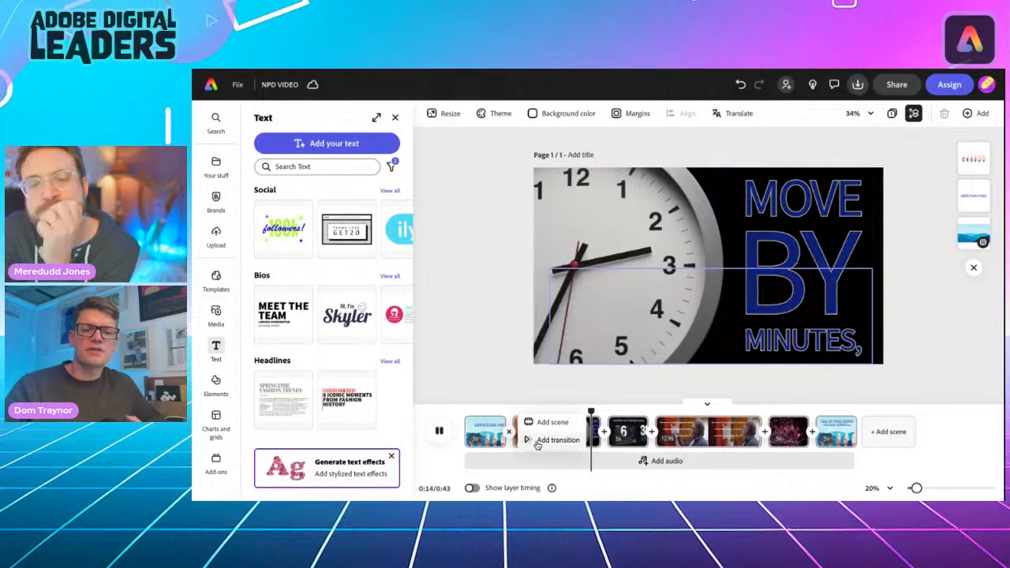
pyautogui.click(505, 404)
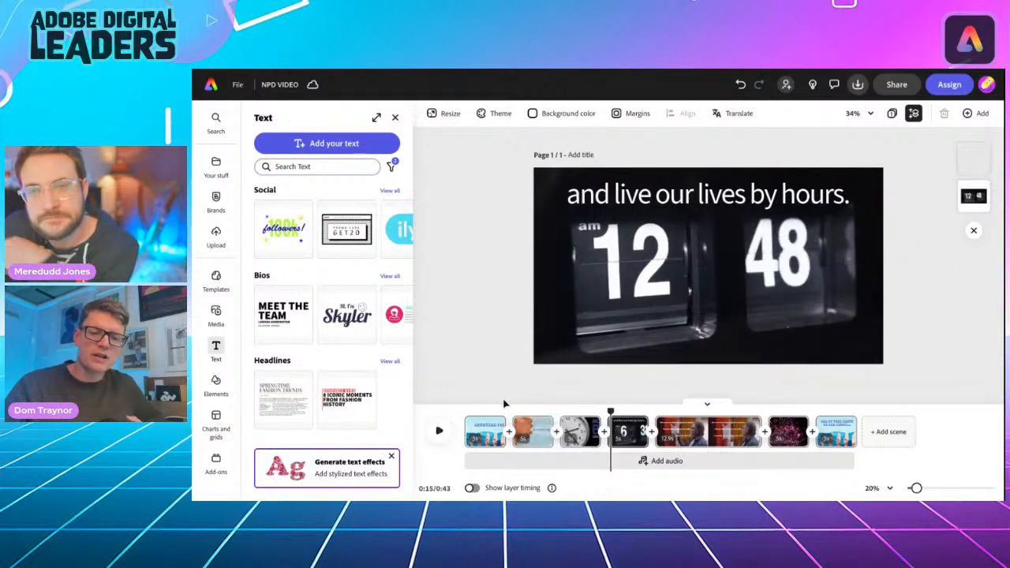
# - Add a Dissolve transition after the opening scene, applied to all scenes, and play the video to preview it
pyautogui.click(509, 432)
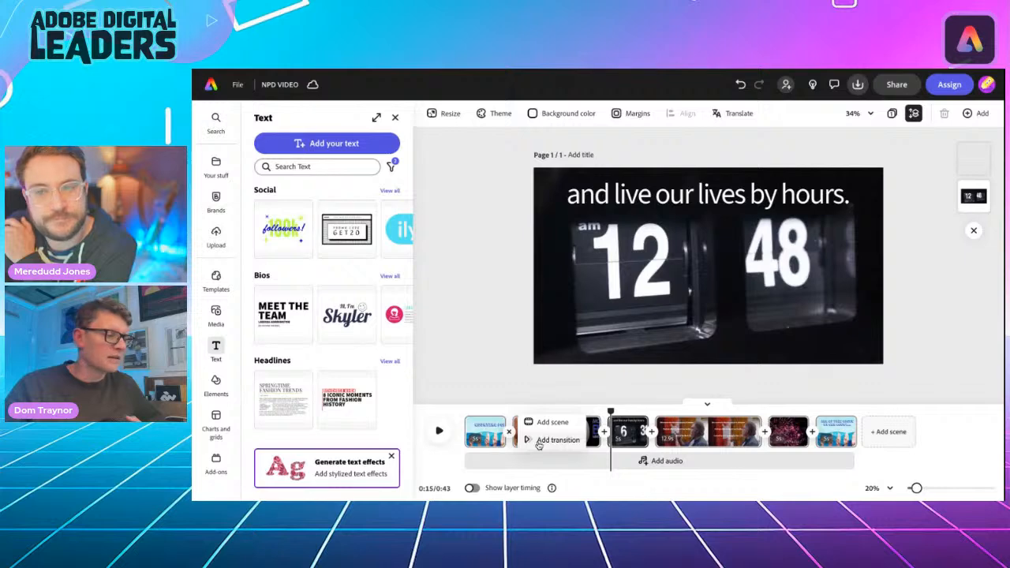
pyautogui.click(539, 444)
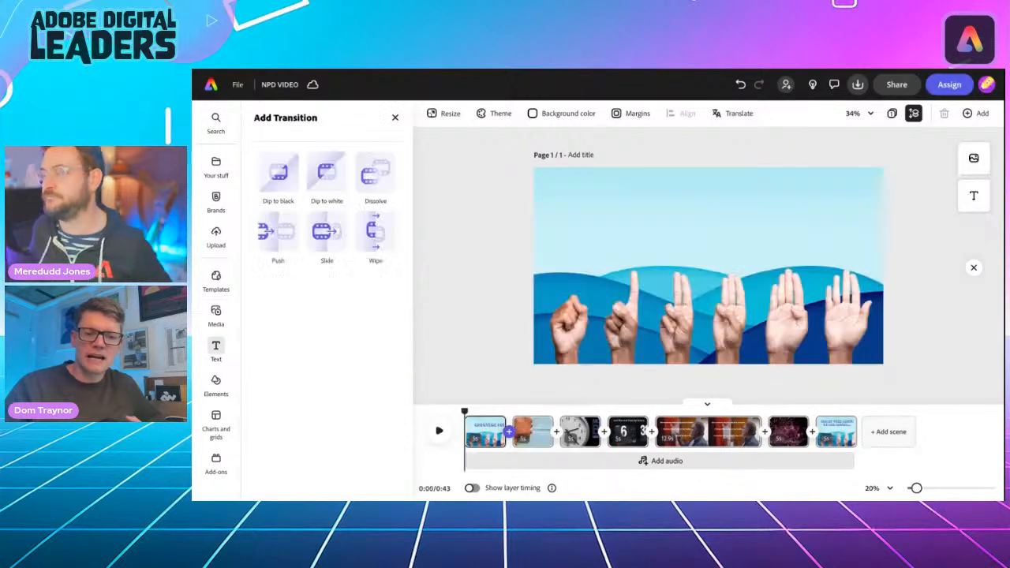
pyautogui.click(377, 177)
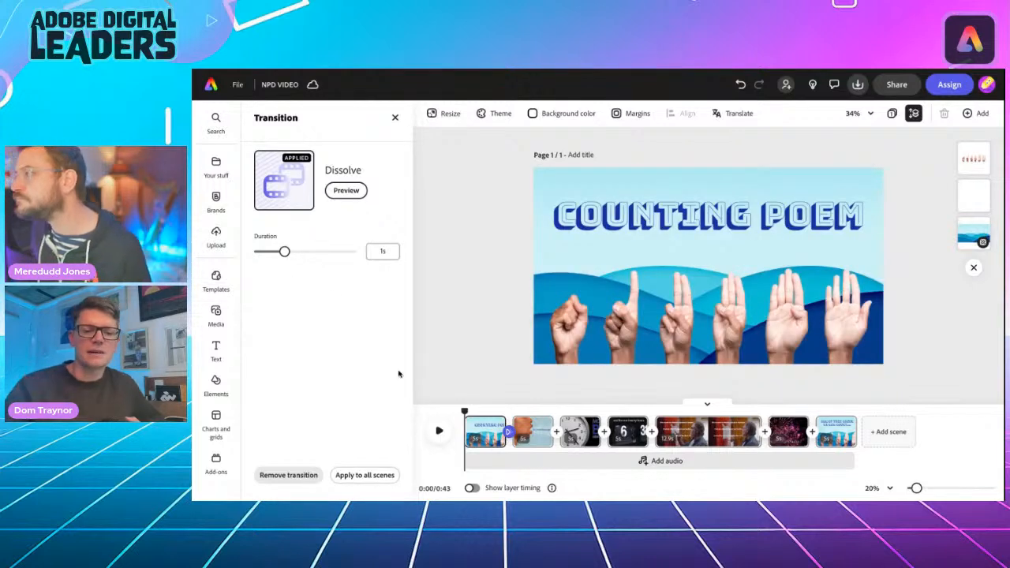
pyautogui.click(359, 476)
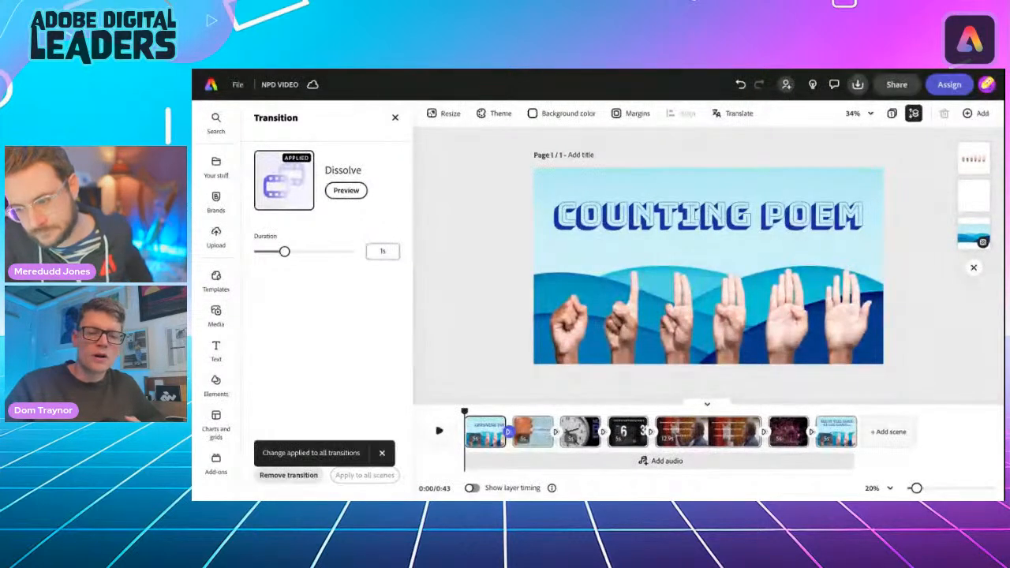
pyautogui.click(438, 432)
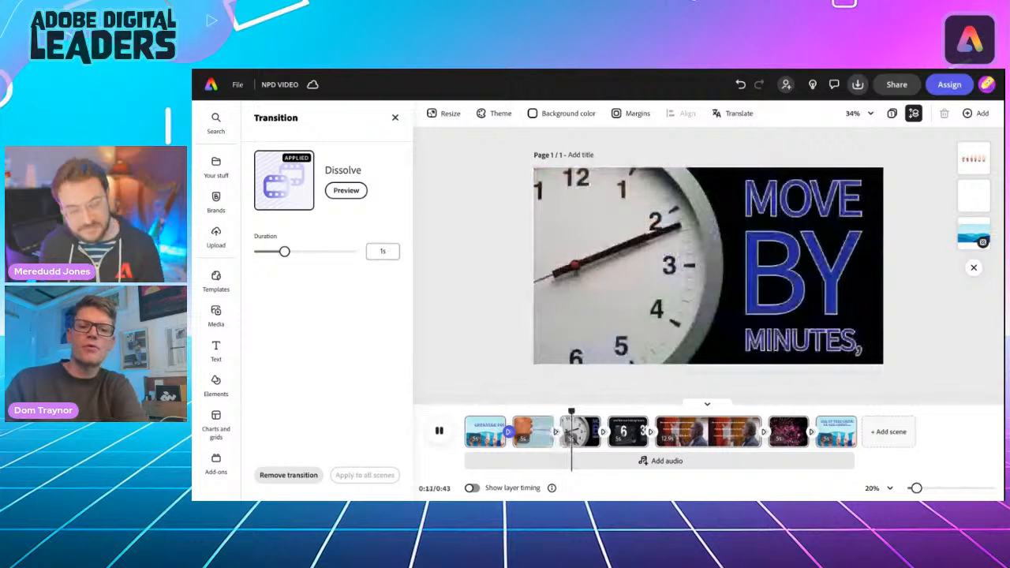
pyautogui.press('space')
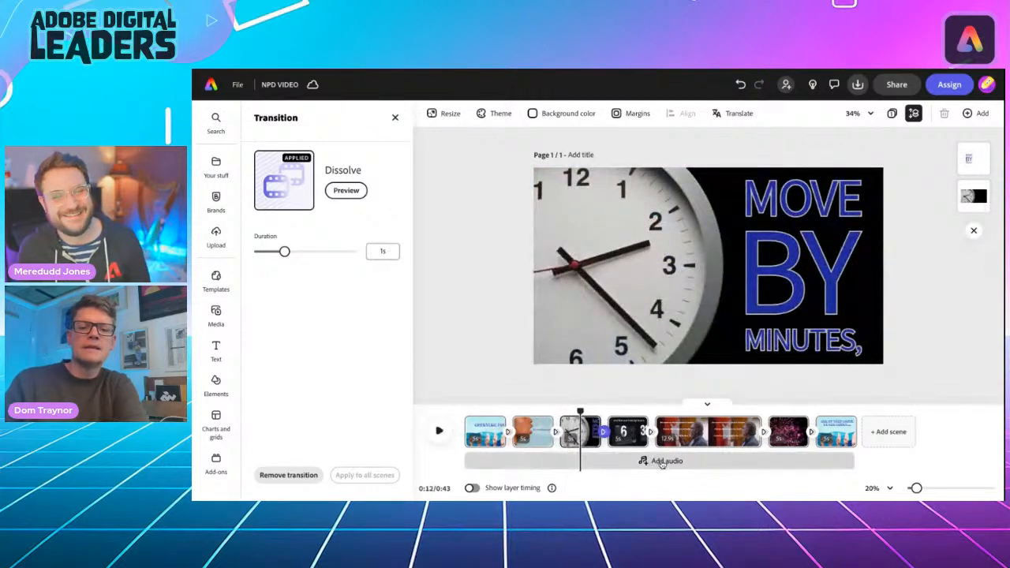
# - Search the audio library for "chill" to find a soundtrack for the video
pyautogui.click(643, 462)
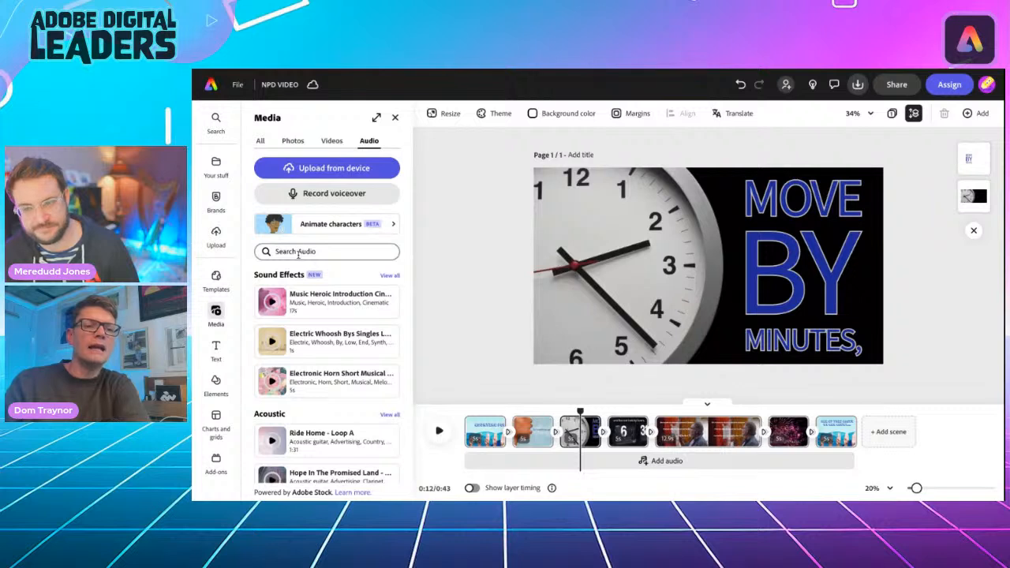
pyautogui.click(296, 252)
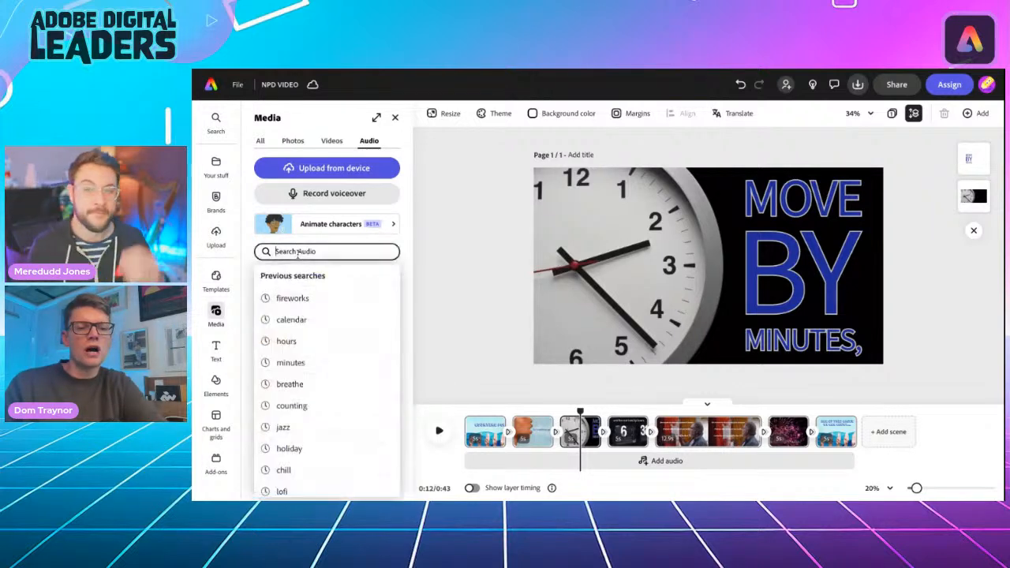
pyautogui.write('chill')
pyautogui.press('Return')
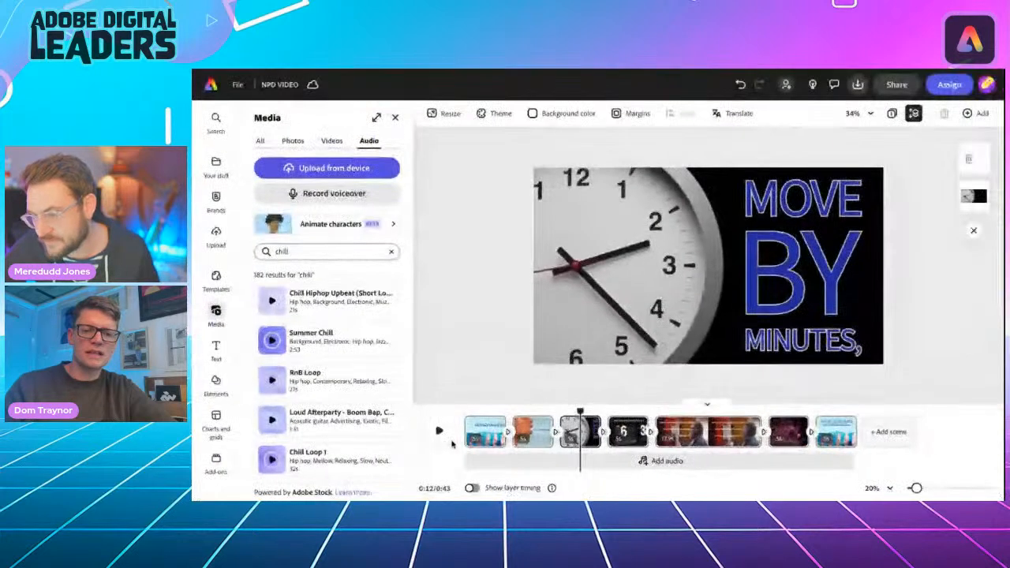
# - Browse the "chill" results and audition tracks such as Loud Afterparty, Ambient Inspirational Corporate and Fantastic world Loop
pyautogui.scroll(-2, 308, 390)
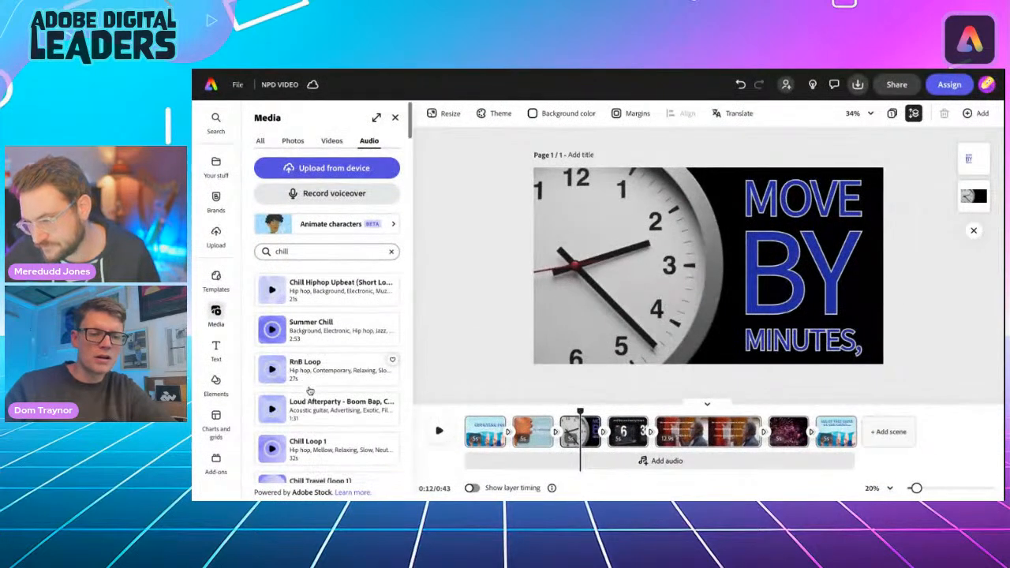
pyautogui.click(272, 358)
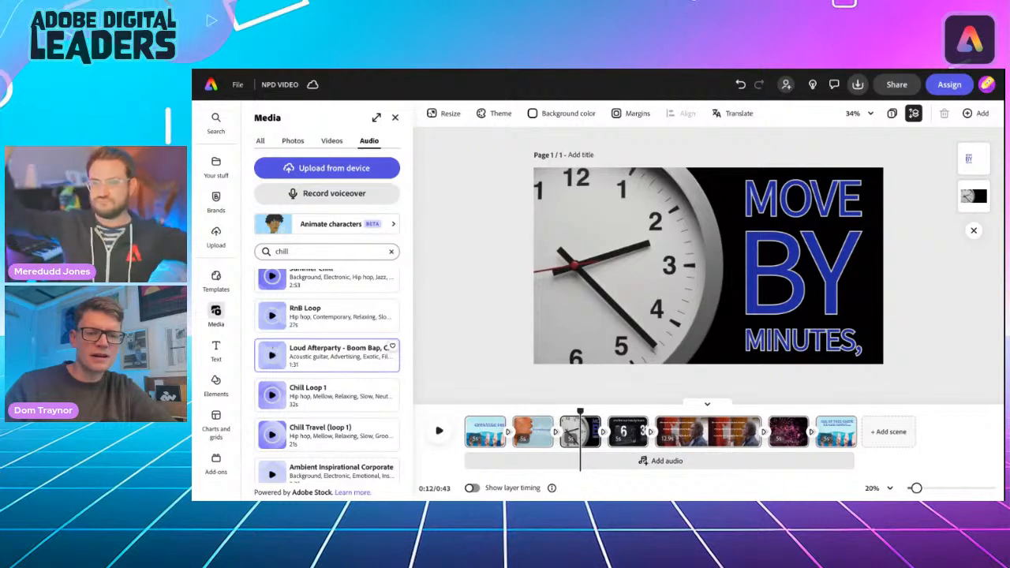
pyautogui.scroll(-2, 316, 402)
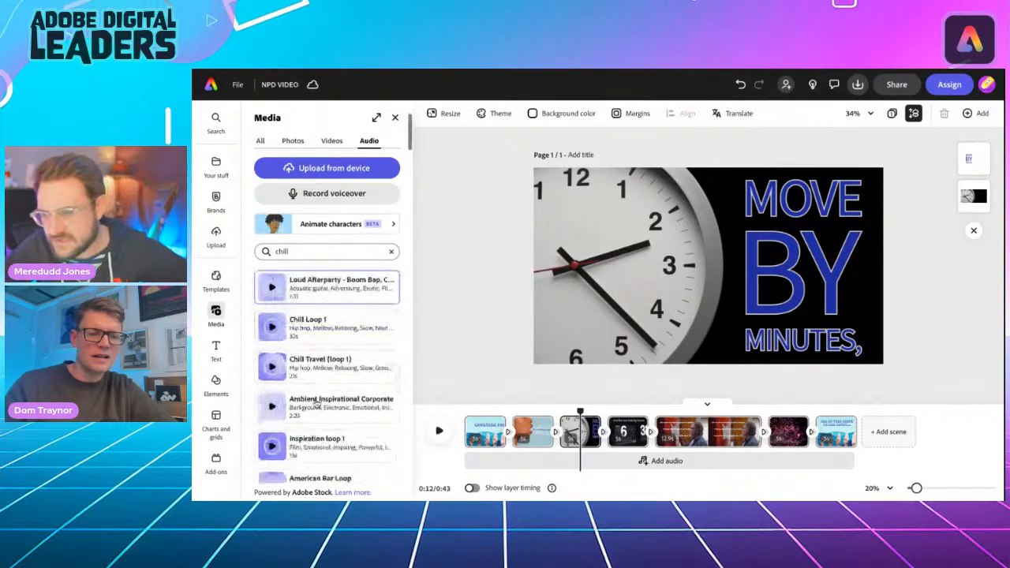
pyautogui.scroll(-2, 316, 403)
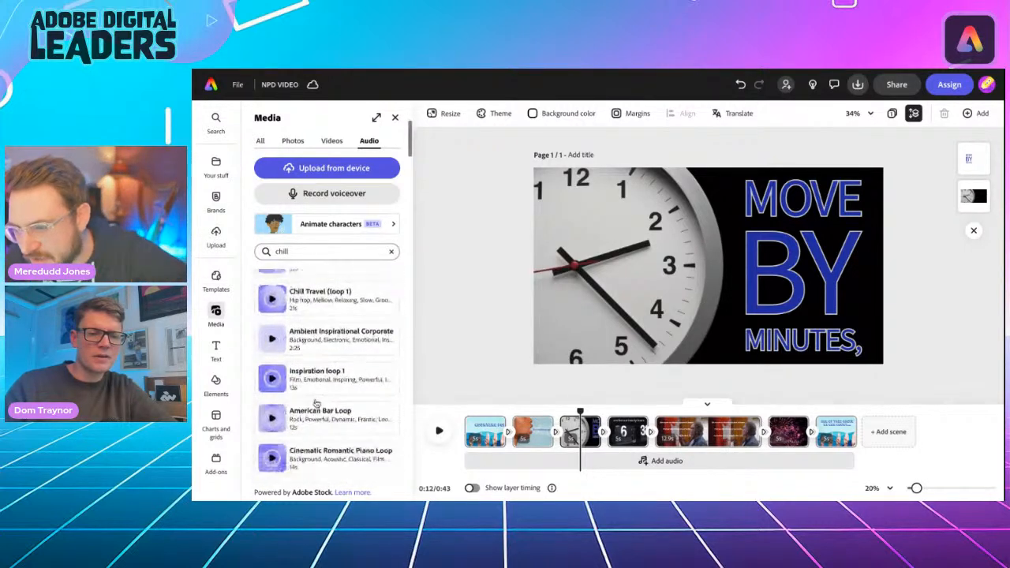
pyautogui.click(269, 338)
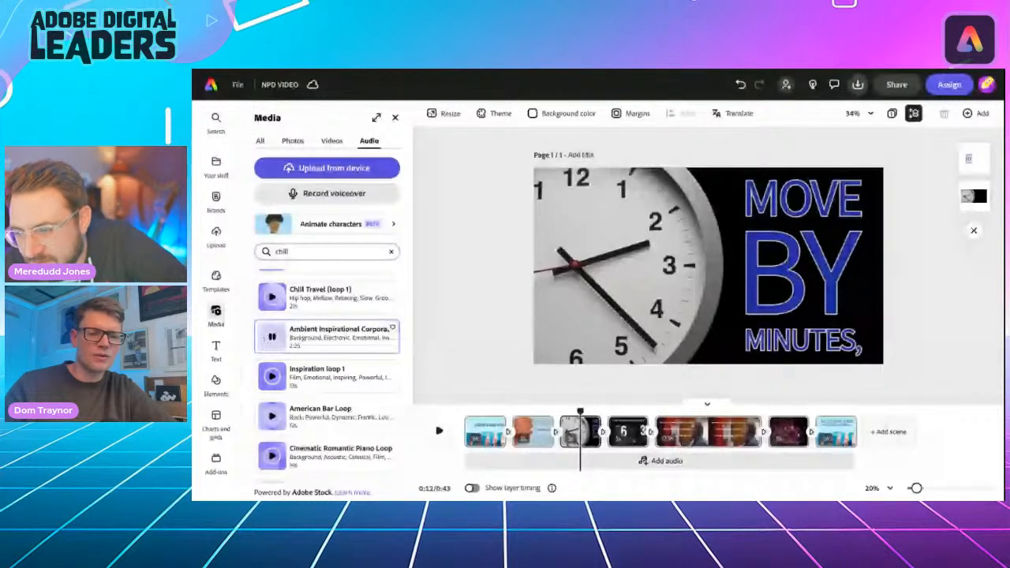
pyautogui.scroll(-4, 304, 395)
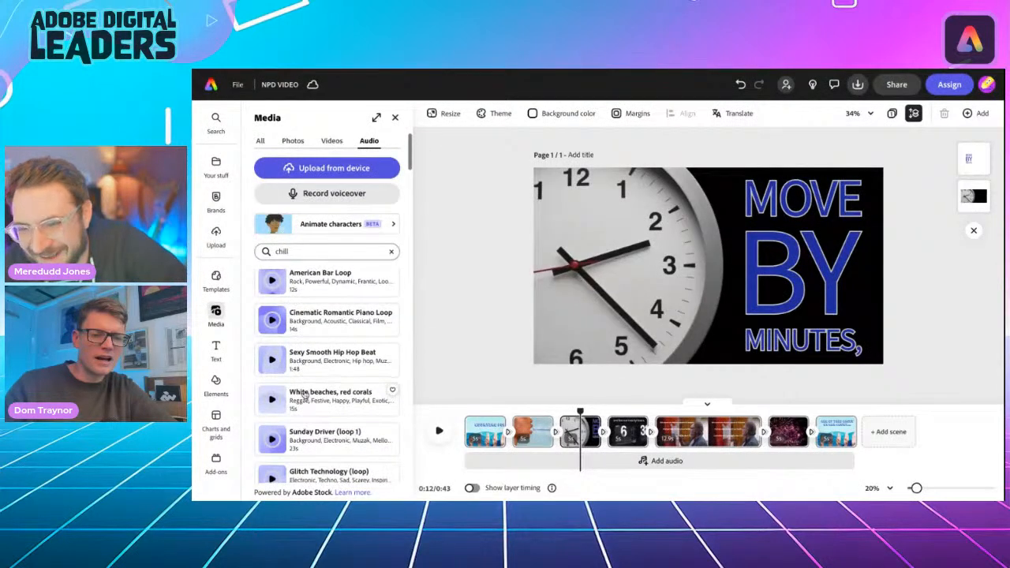
pyautogui.scroll(-5, 304, 395)
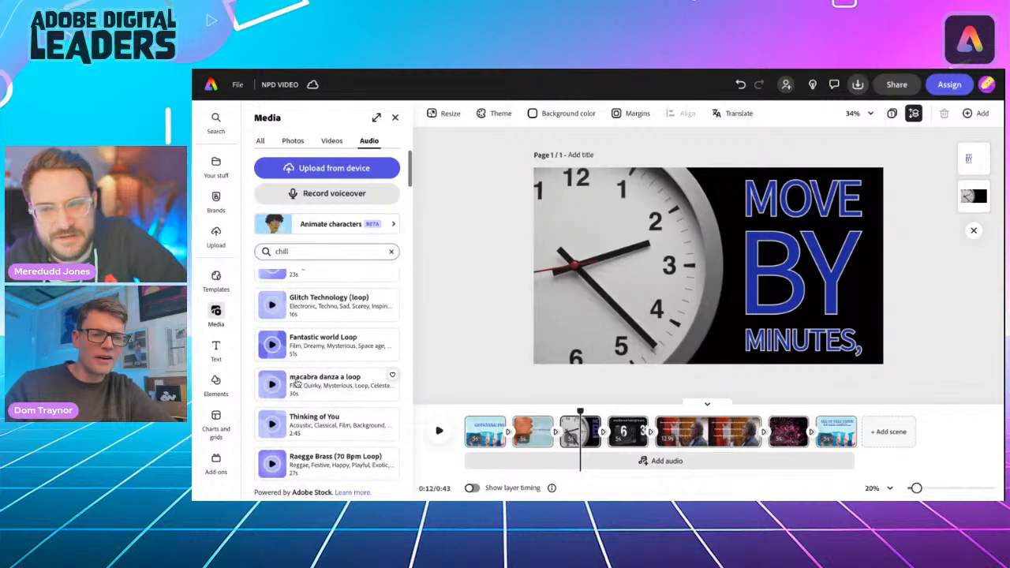
pyautogui.click(272, 345)
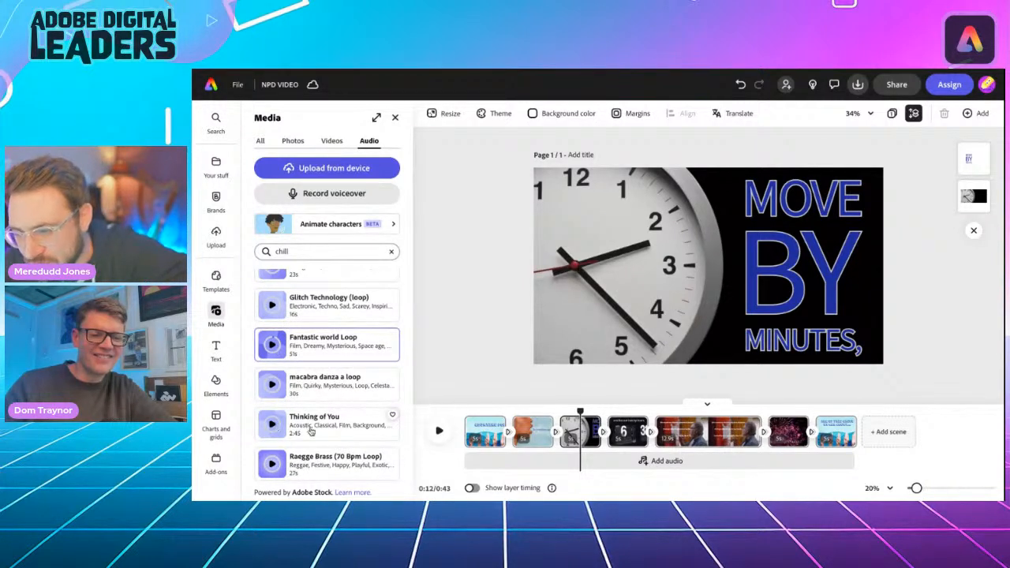
pyautogui.scroll(-2, 311, 432)
pyautogui.scroll(-2, 284, 395)
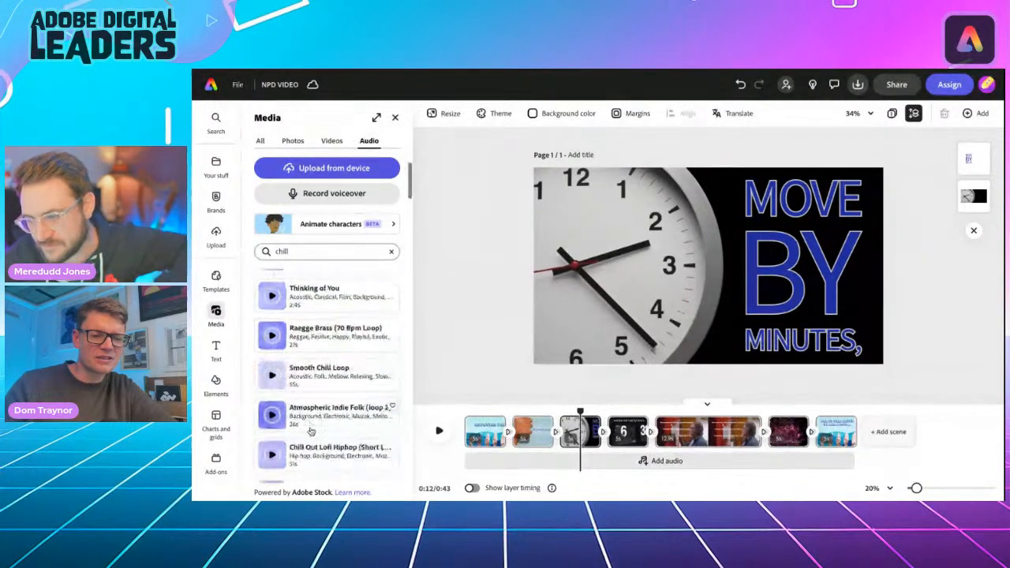
# - Add Smooth Chill Loop as the video's soundtrack, with an In & Out fade and 16% volume
pyautogui.click(273, 375)
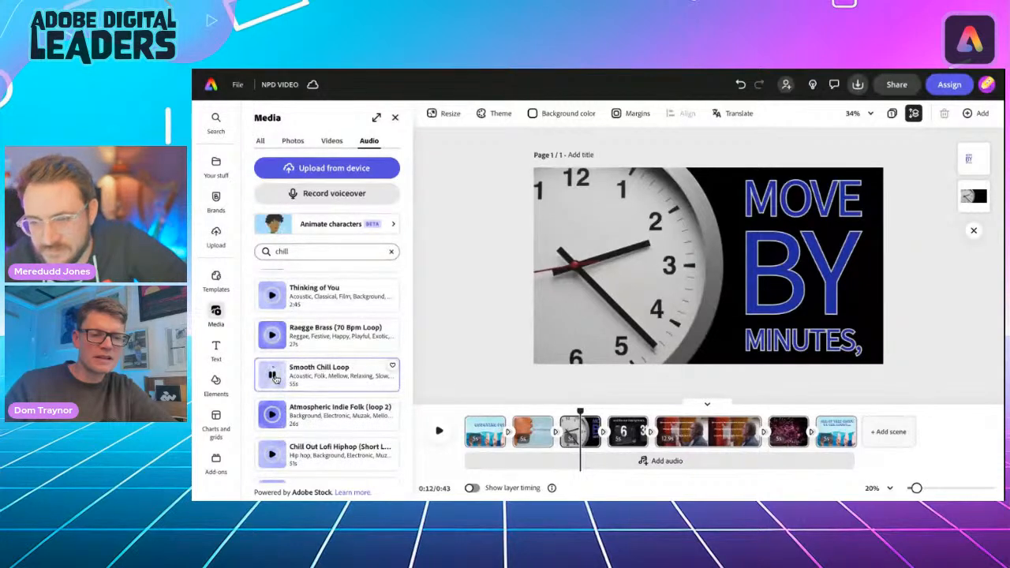
pyautogui.click(313, 381)
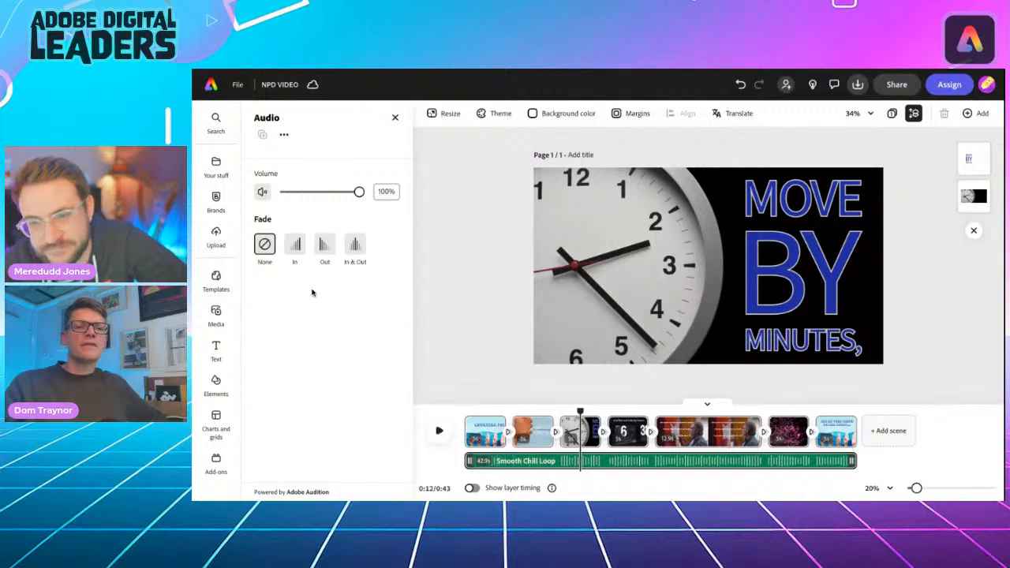
pyautogui.click(353, 250)
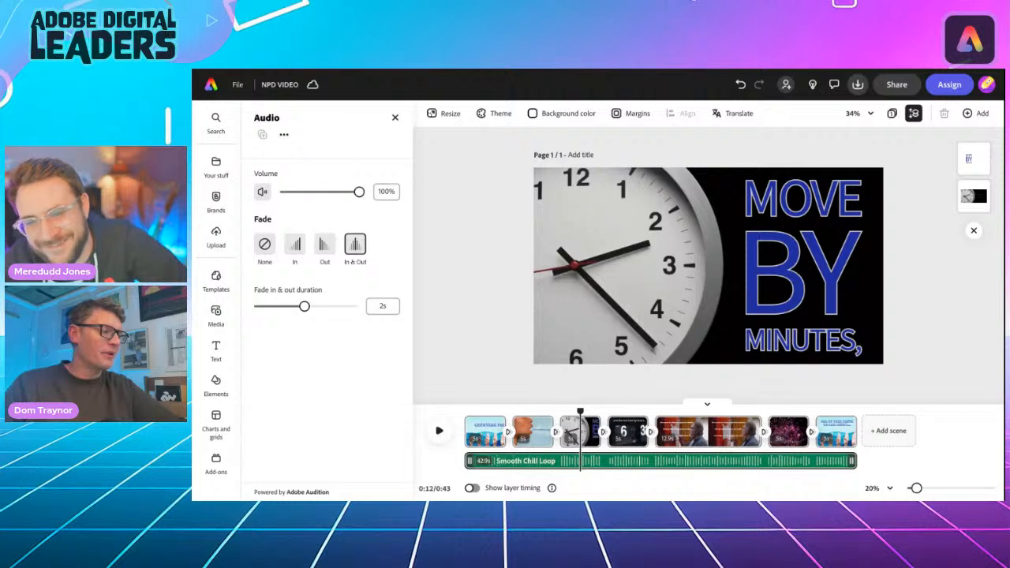
pyautogui.click(292, 193)
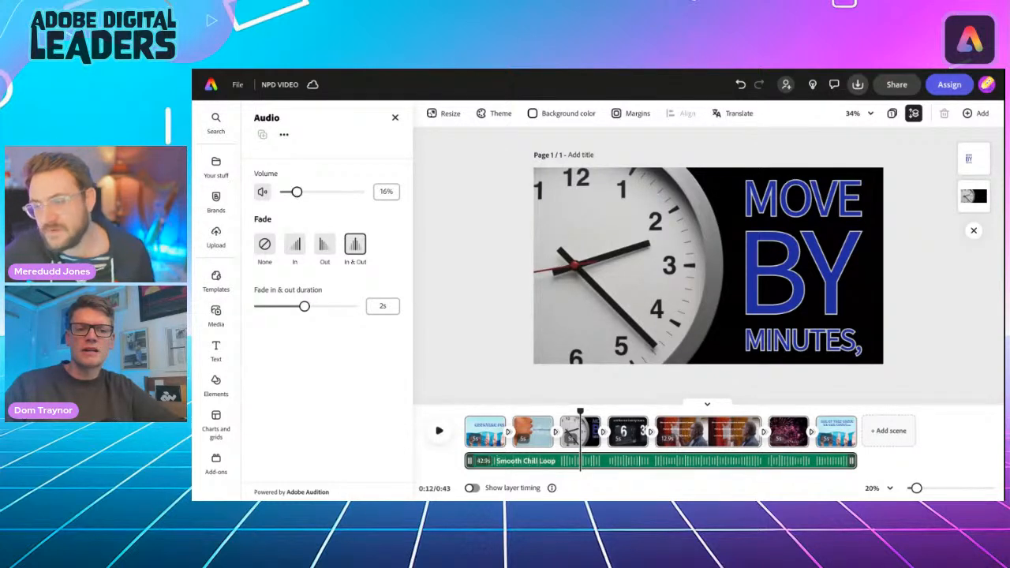
# - Play a short part of the clock scene to check the music level and return the playhead to 0s
pyautogui.click(435, 431)
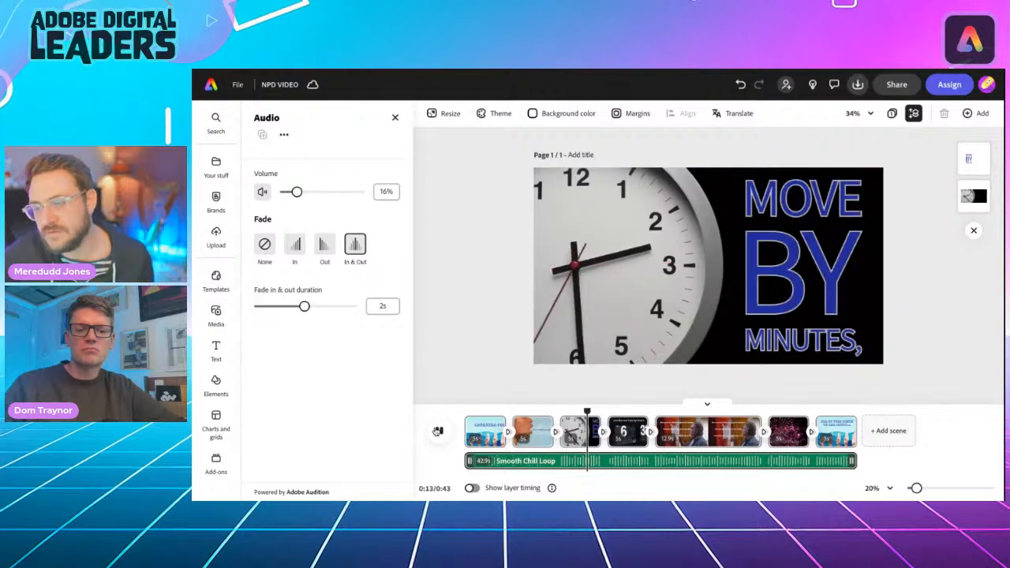
pyautogui.click(437, 431)
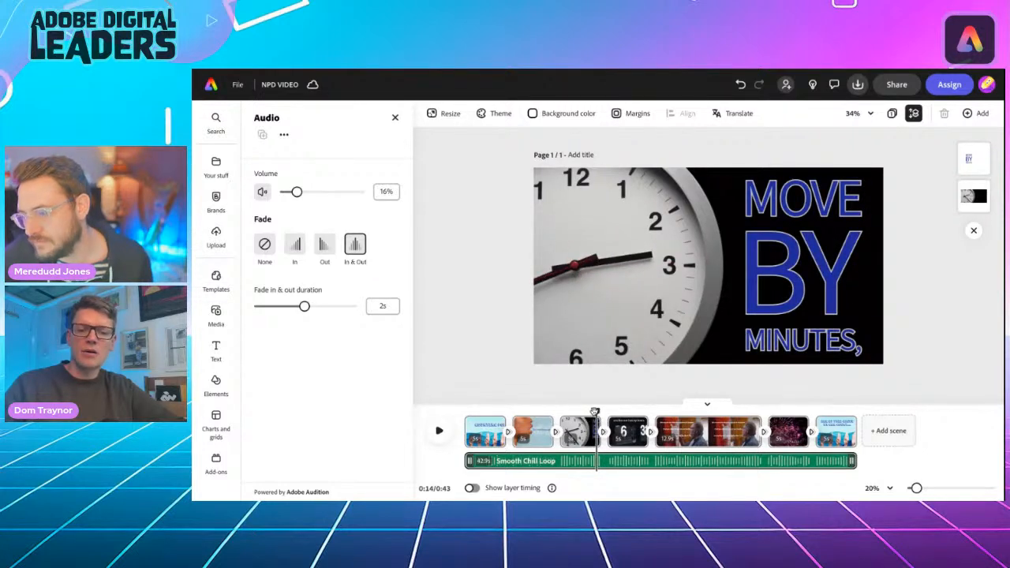
pyautogui.moveTo(596, 410); pyautogui.dragTo(463, 407)
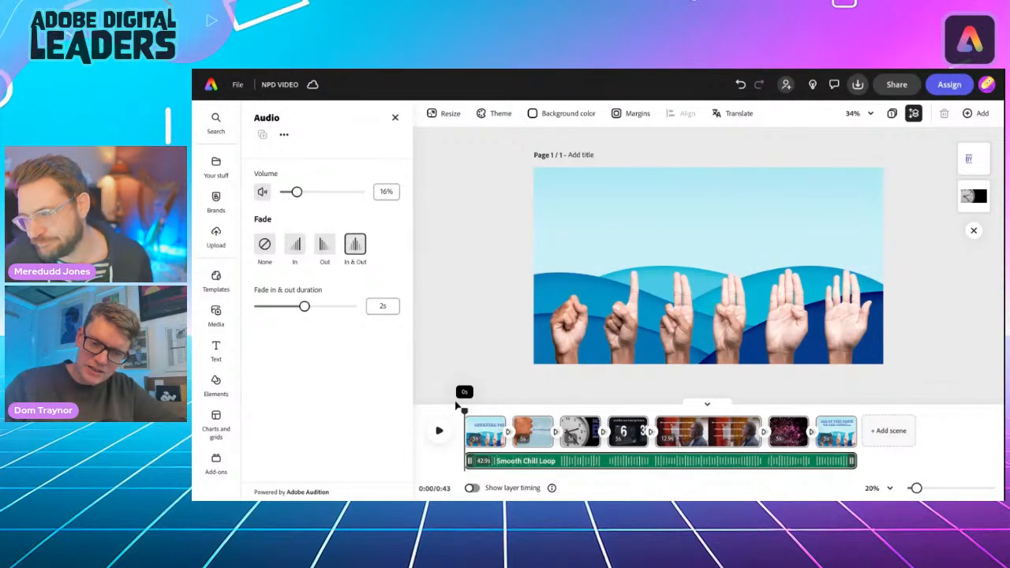
# - Record a voiceover of the poem with the default microphone over the full length of the video
pyautogui.click(216, 314)
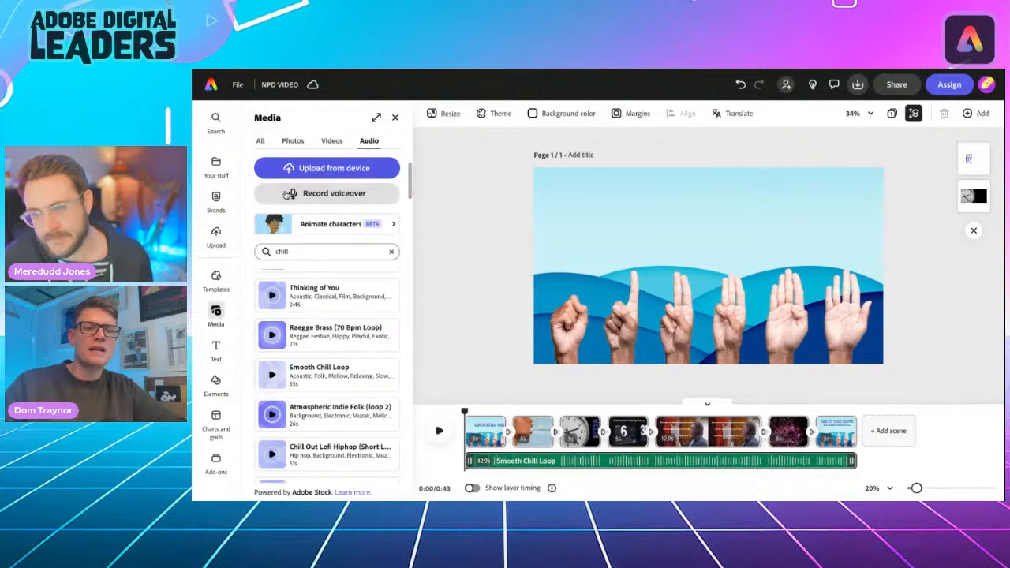
pyautogui.click(368, 144)
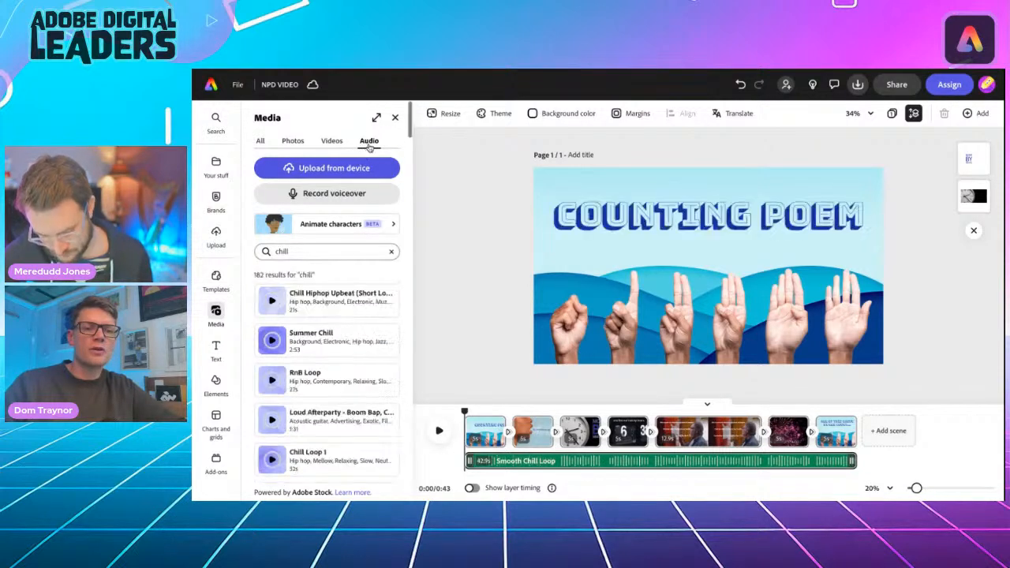
pyautogui.click(333, 193)
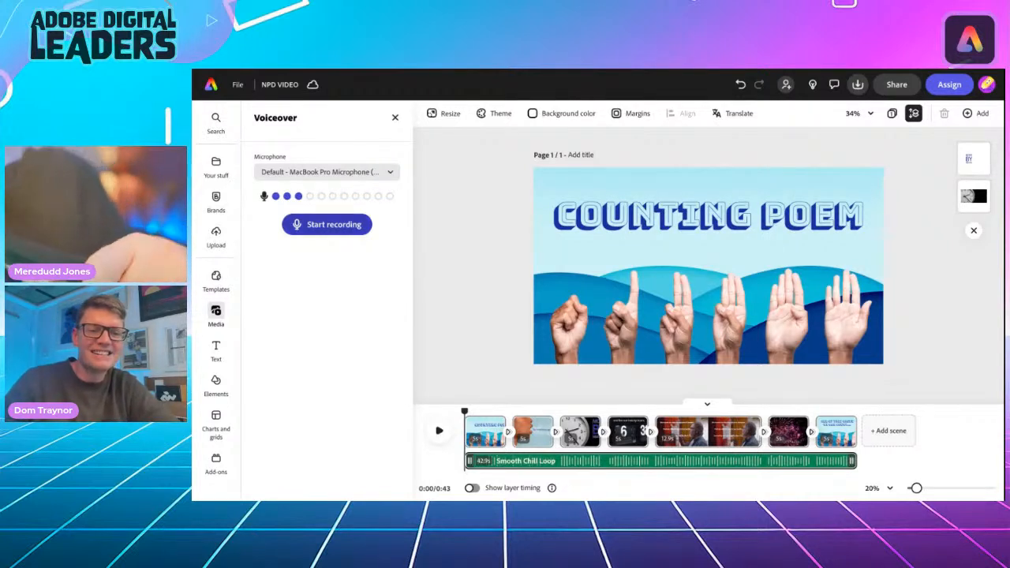
pyautogui.click(326, 225)
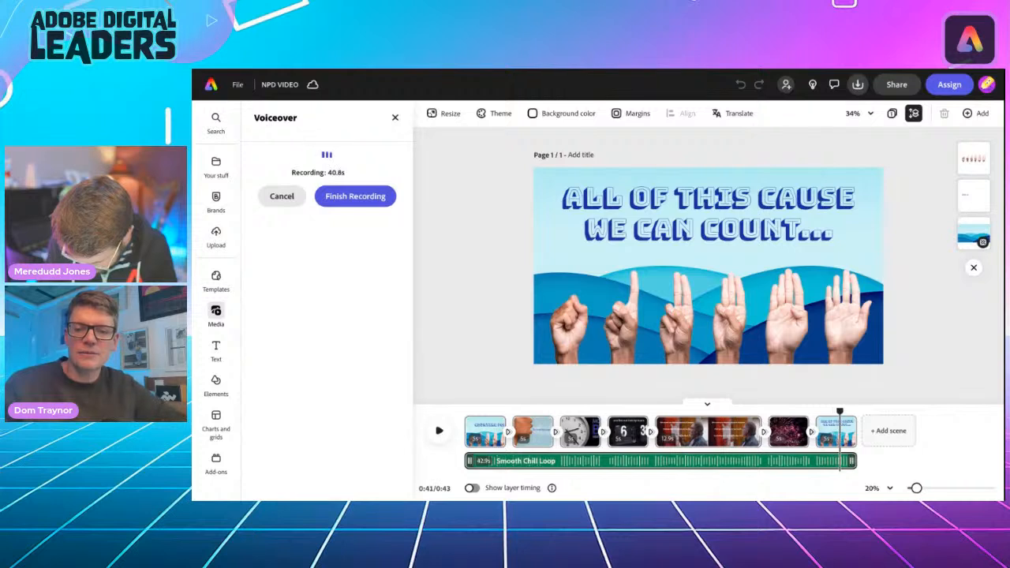
pyautogui.click(338, 202)
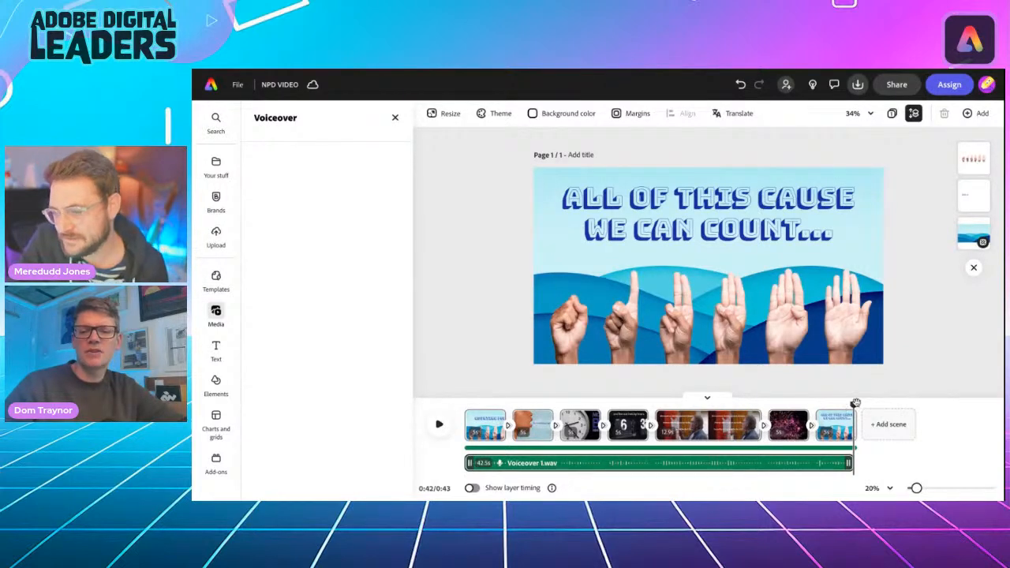
# - Return the playhead to 0s and play the title scene to check the voiceover against the music
pyautogui.moveTo(855, 404); pyautogui.dragTo(428, 396)
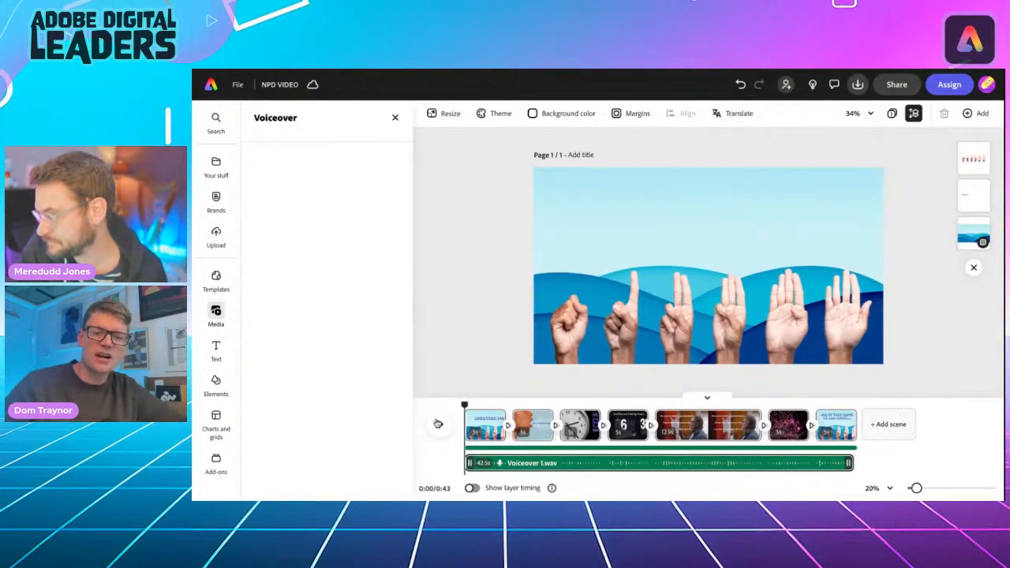
pyautogui.click(438, 426)
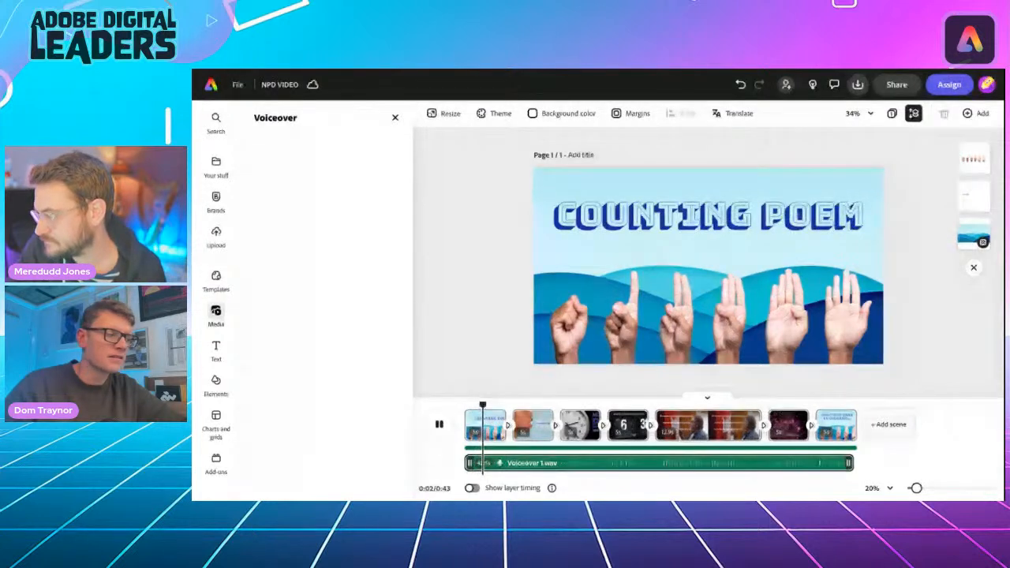
pyautogui.press('space')
# - Set the Smooth Chill Loop volume to 10% and play the breathing scene to check the balance with the voiceover
pyautogui.click(496, 462)
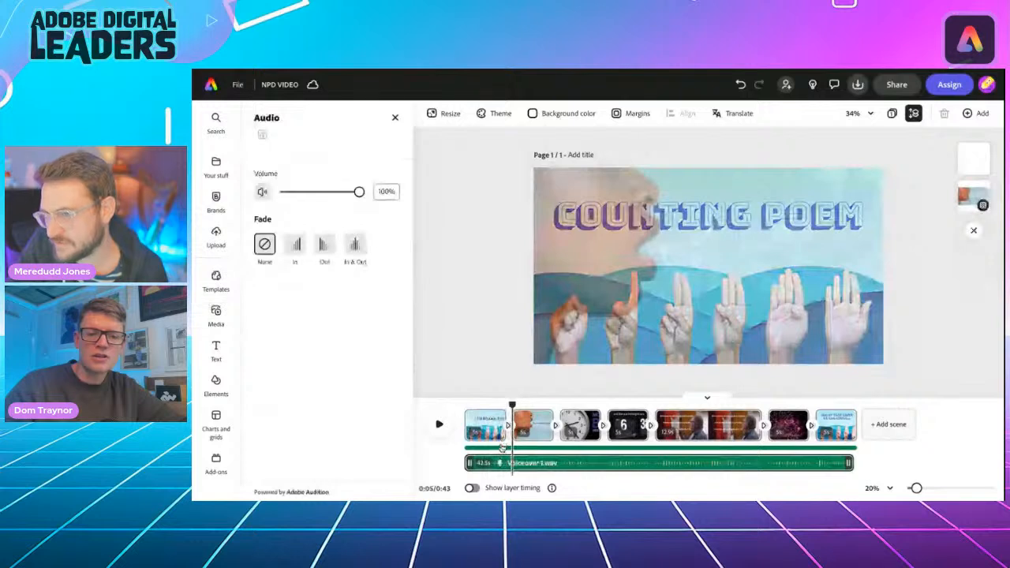
pyautogui.click(502, 448)
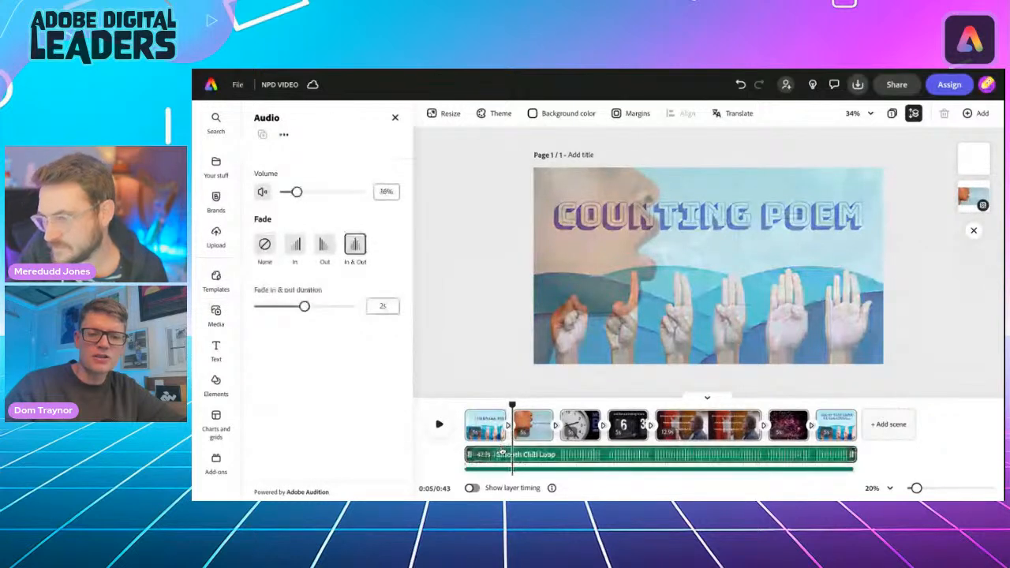
pyautogui.click(503, 469)
pyautogui.click(503, 448)
pyautogui.click(503, 470)
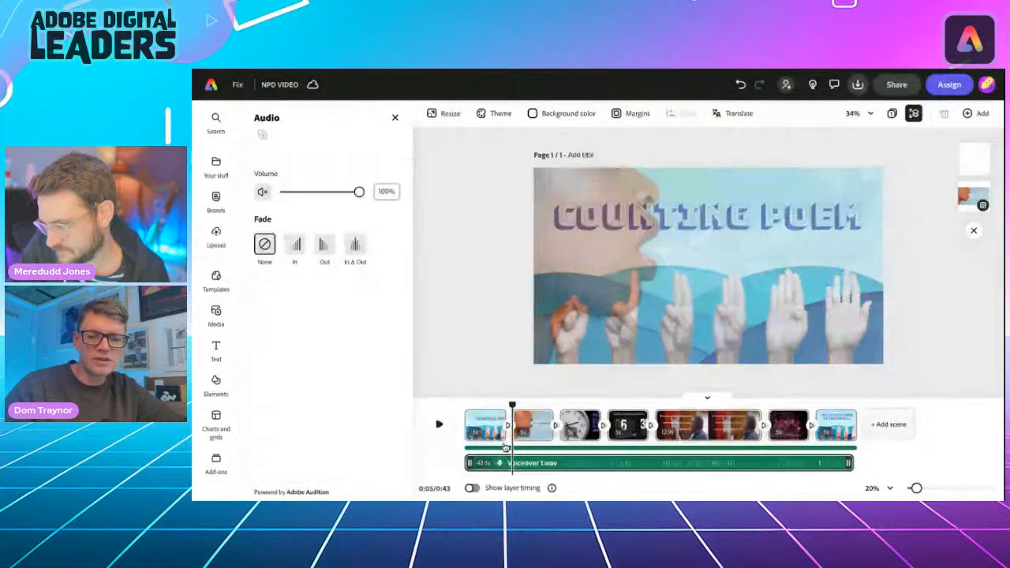
pyautogui.click(523, 451)
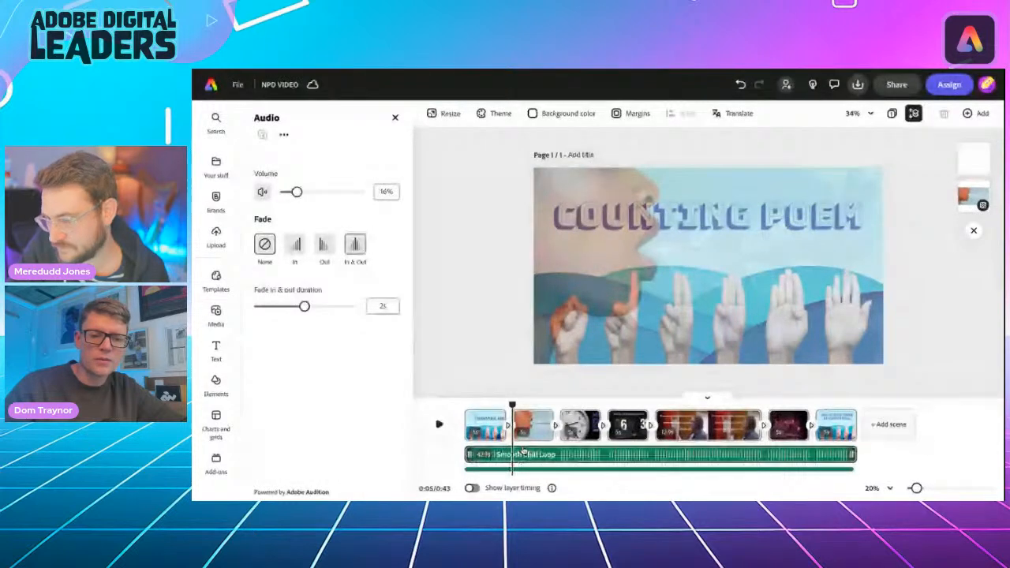
pyautogui.moveTo(298, 192); pyautogui.dragTo(295, 192)
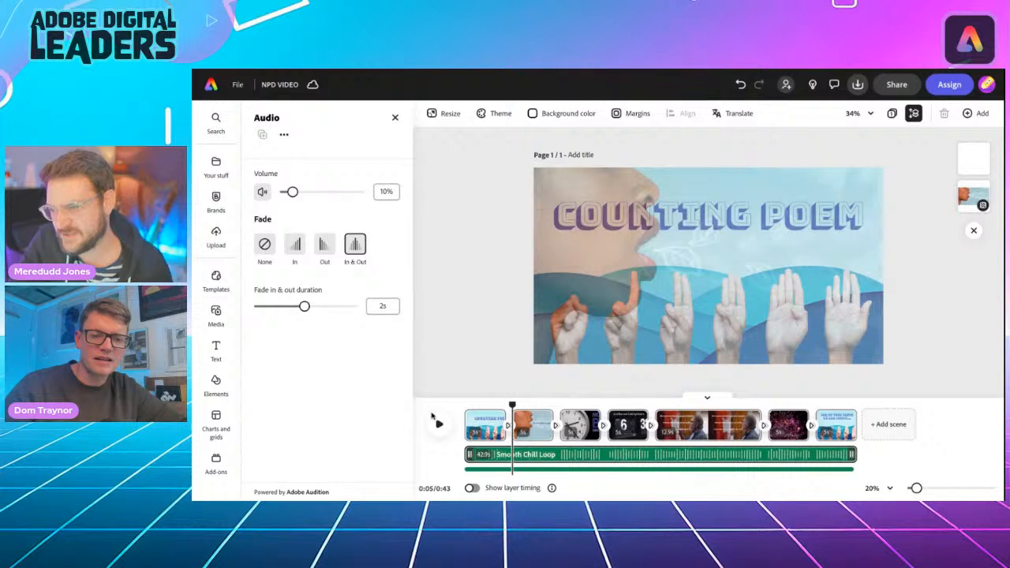
pyautogui.click(438, 425)
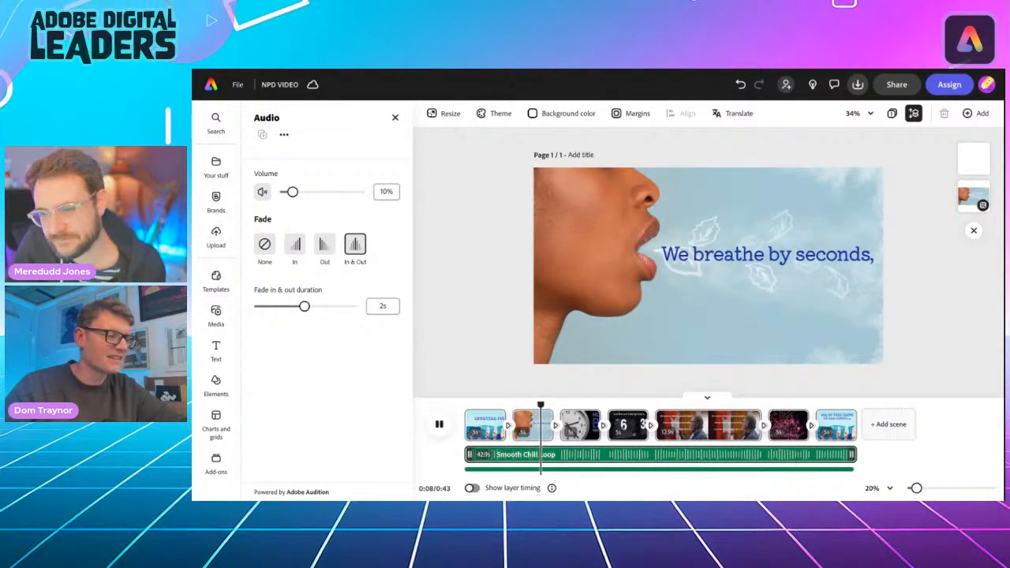
pyautogui.click(438, 424)
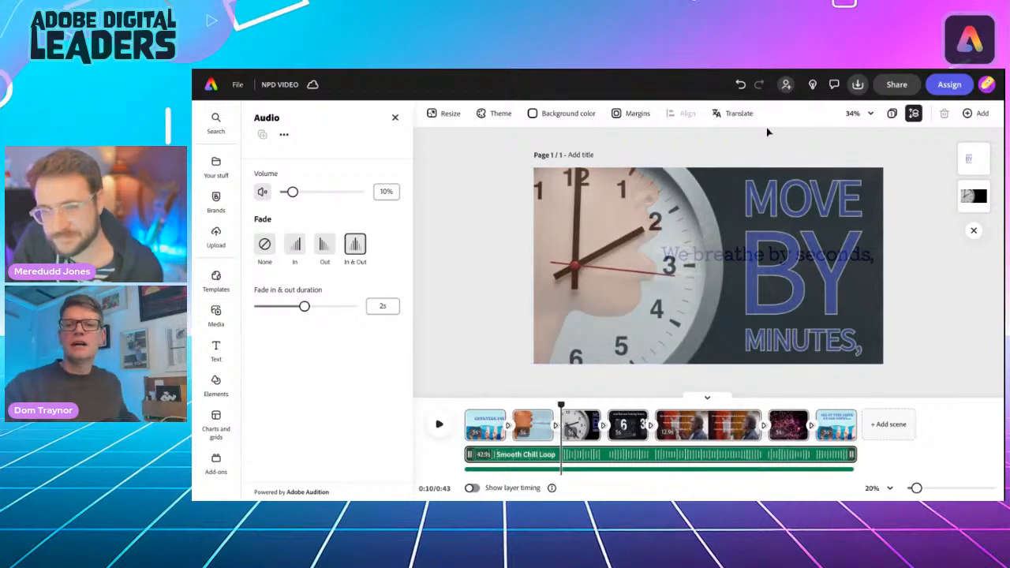
# - Review the download settings for the MP4 file, including the available video resolutions
pyautogui.click(857, 85)
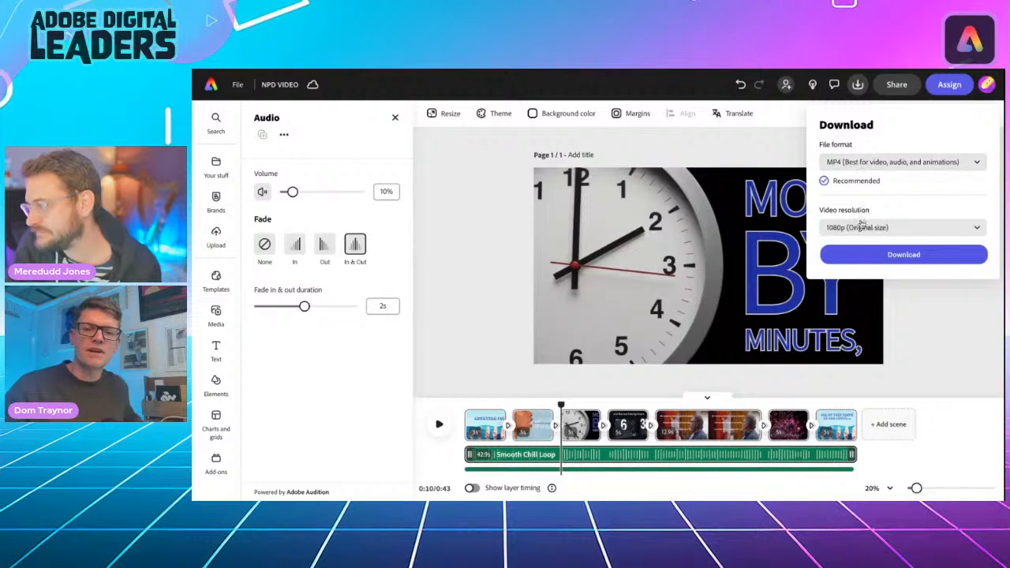
pyautogui.click(861, 227)
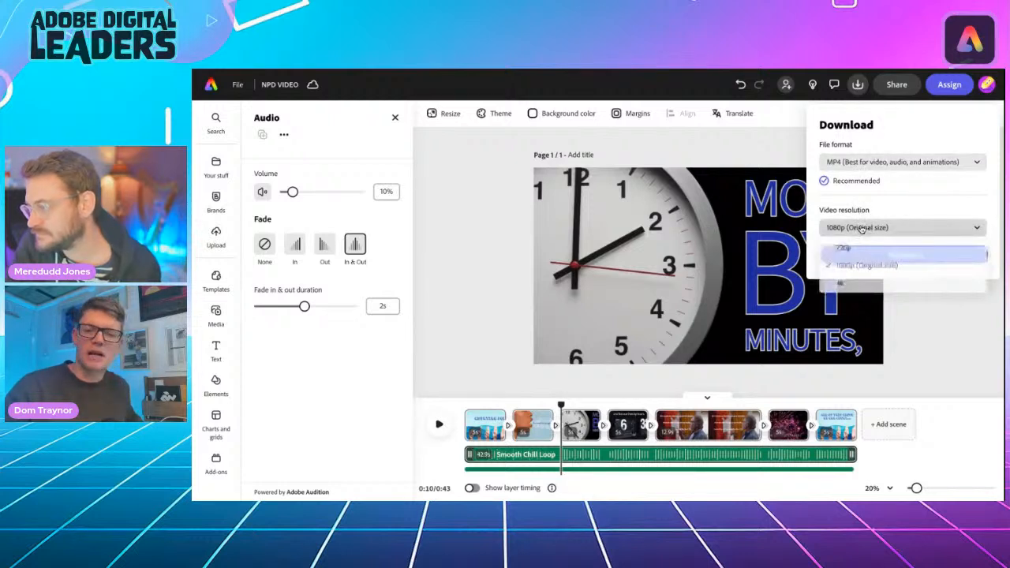
pyautogui.click(862, 228)
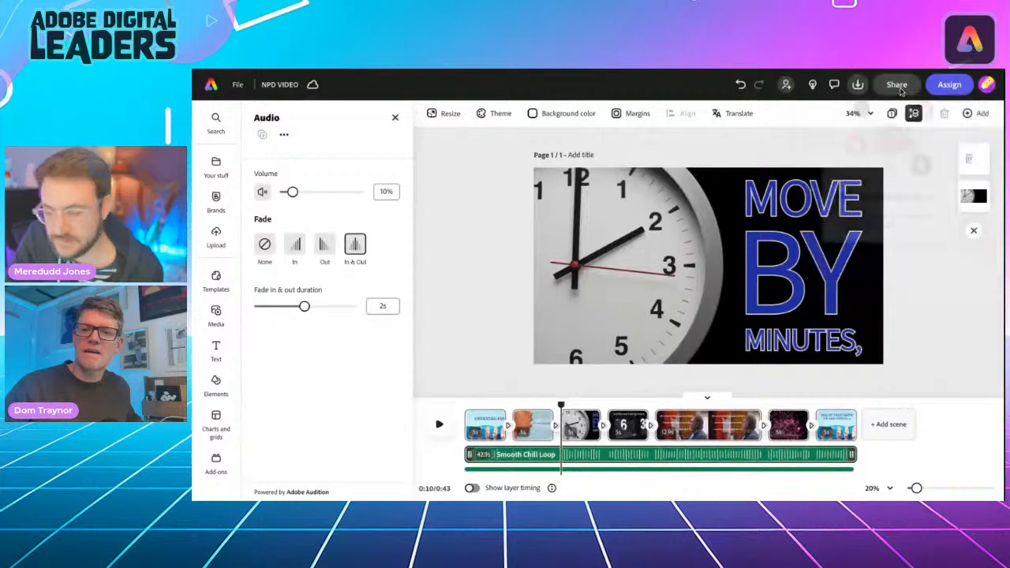
# - Review the file's sharing options, close them and return to the home page
pyautogui.click(897, 84)
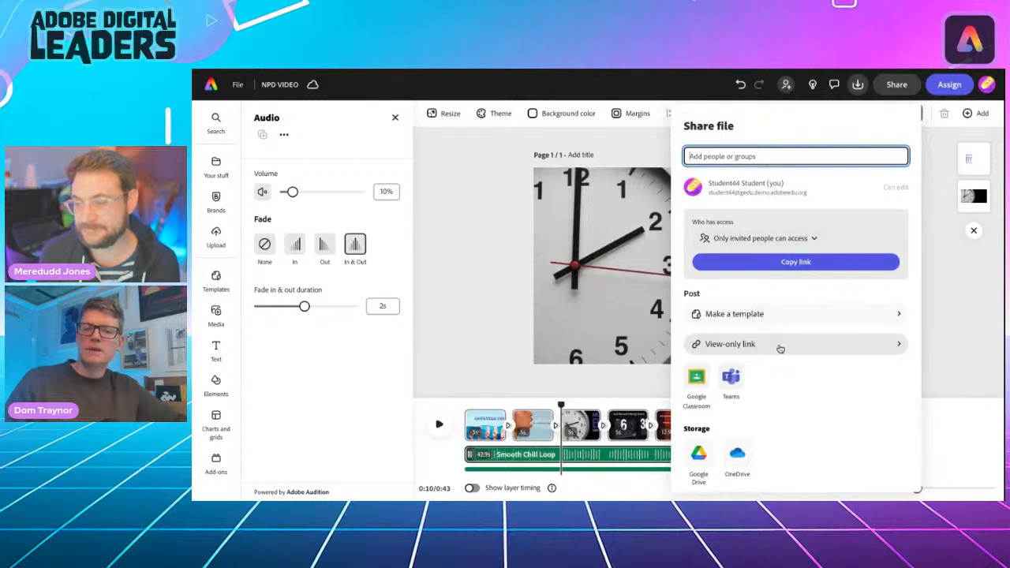
pyautogui.click(449, 309)
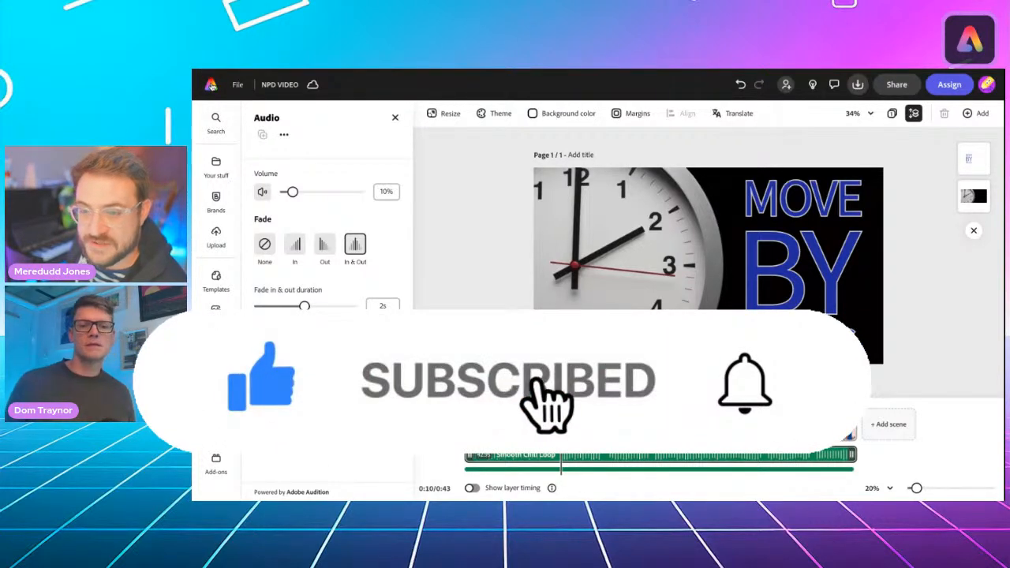
pyautogui.click(211, 83)
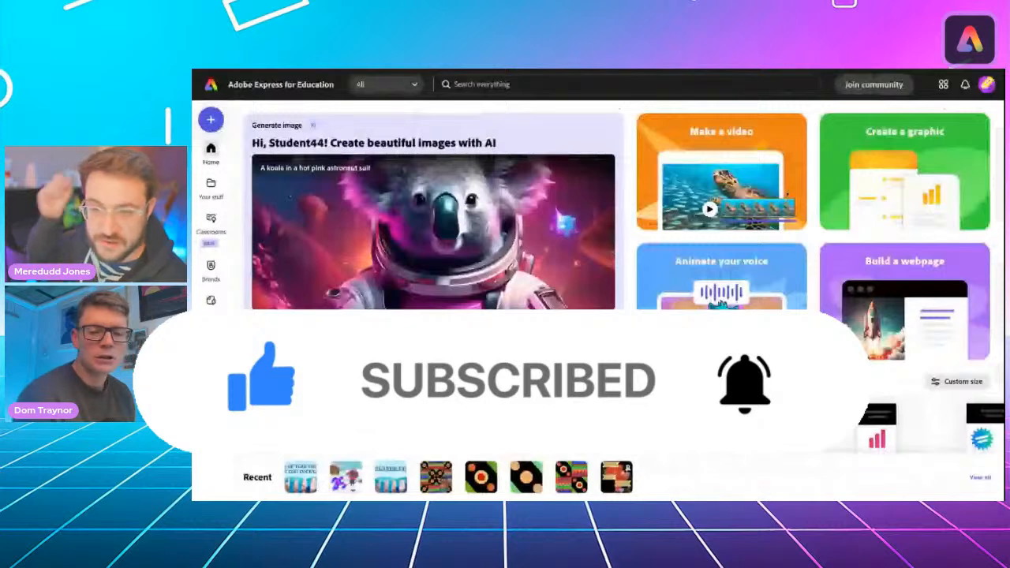